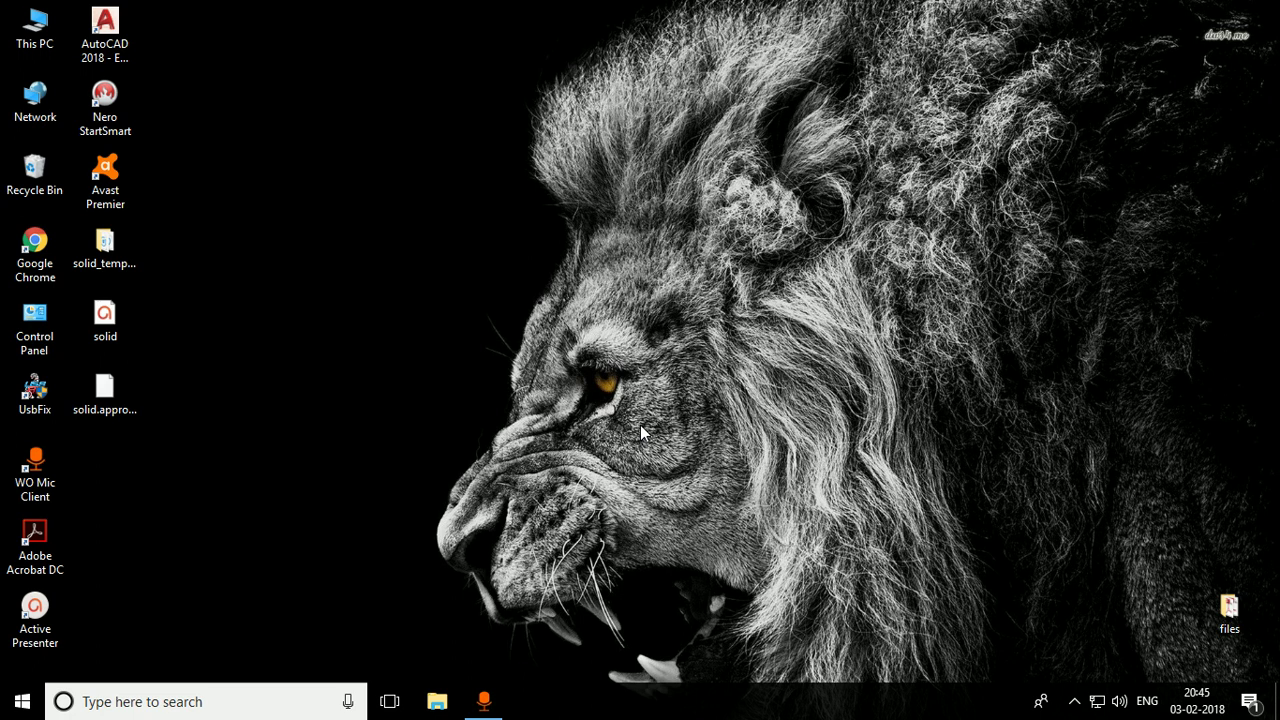
Launch AutoCAD 2018 from its desktop shortcut to get a blank Drawing1
left_click(126, 52)
right_click(117, 50)
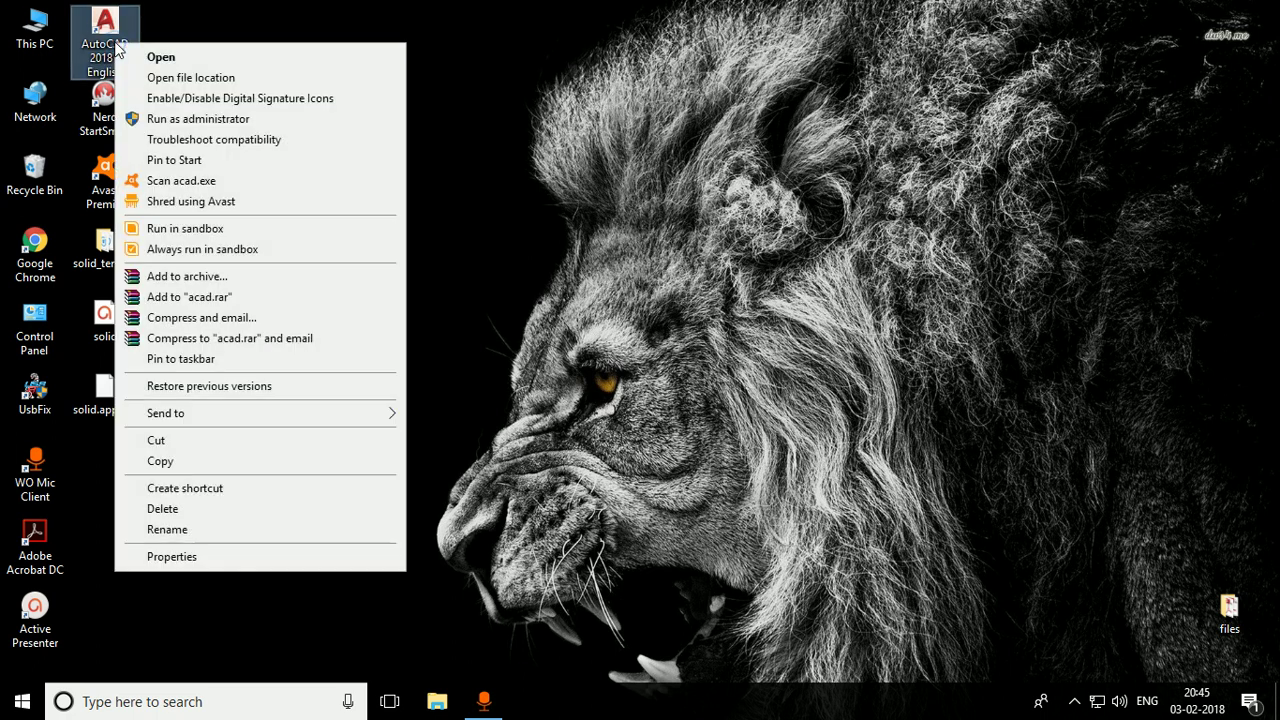
left_click(131, 51)
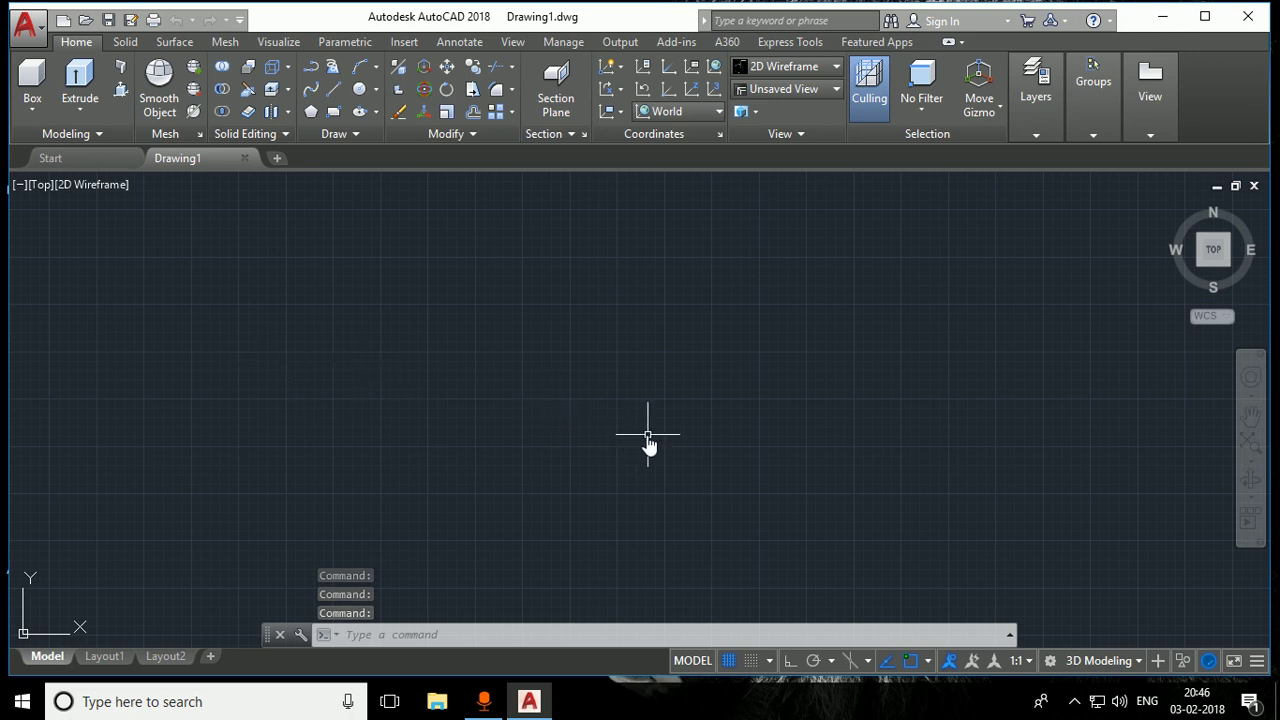
Turn off the drawing grid and keep the 3D Modeling workspace
left_click(728, 661)
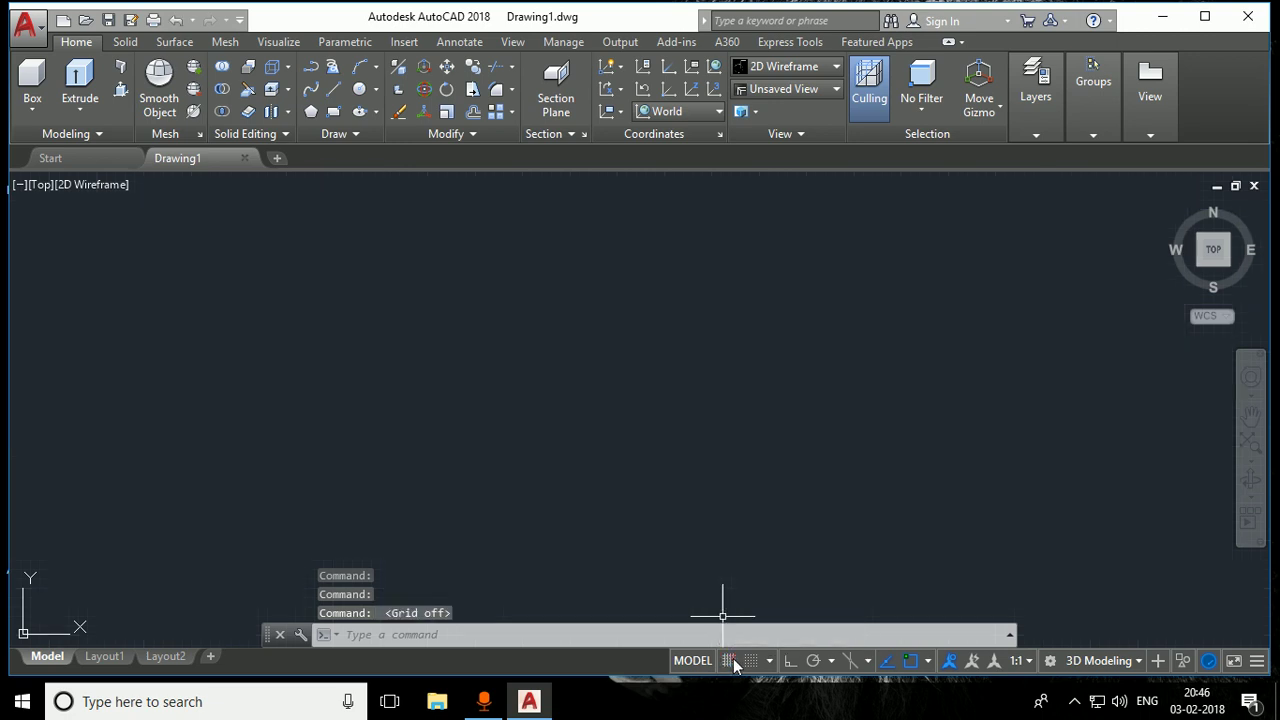
left_click(1110, 663)
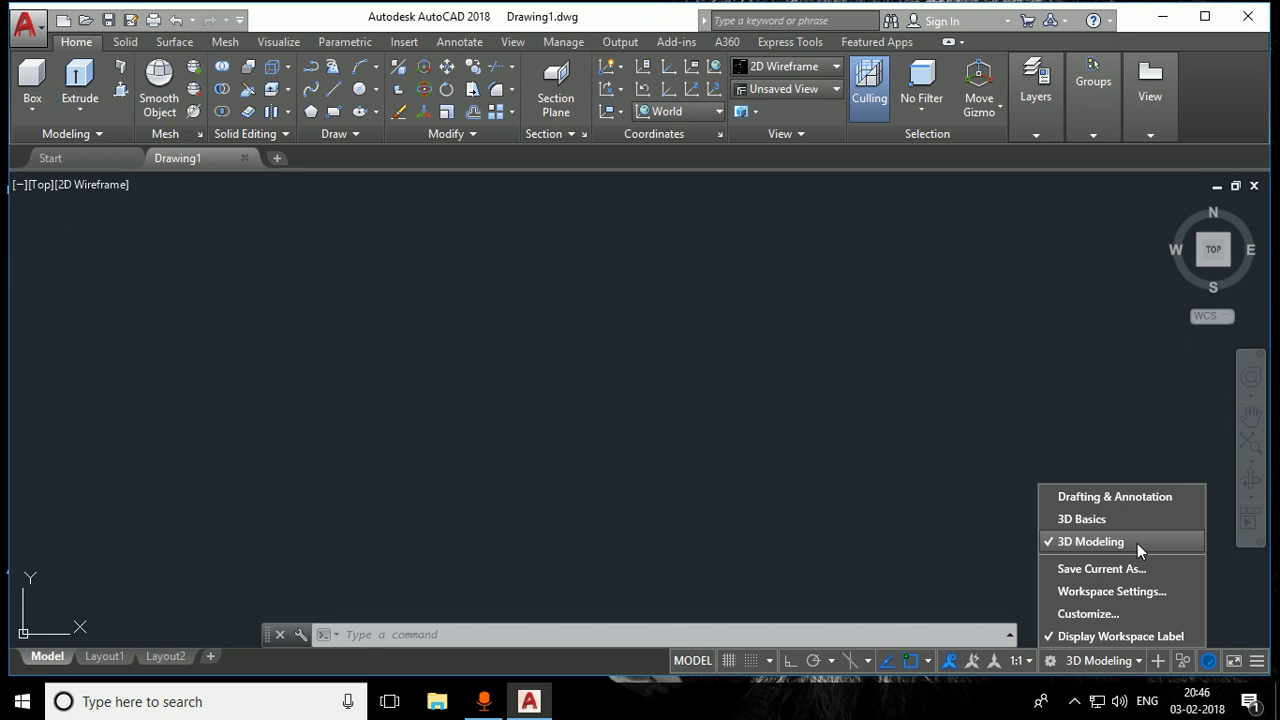
left_click(521, 628)
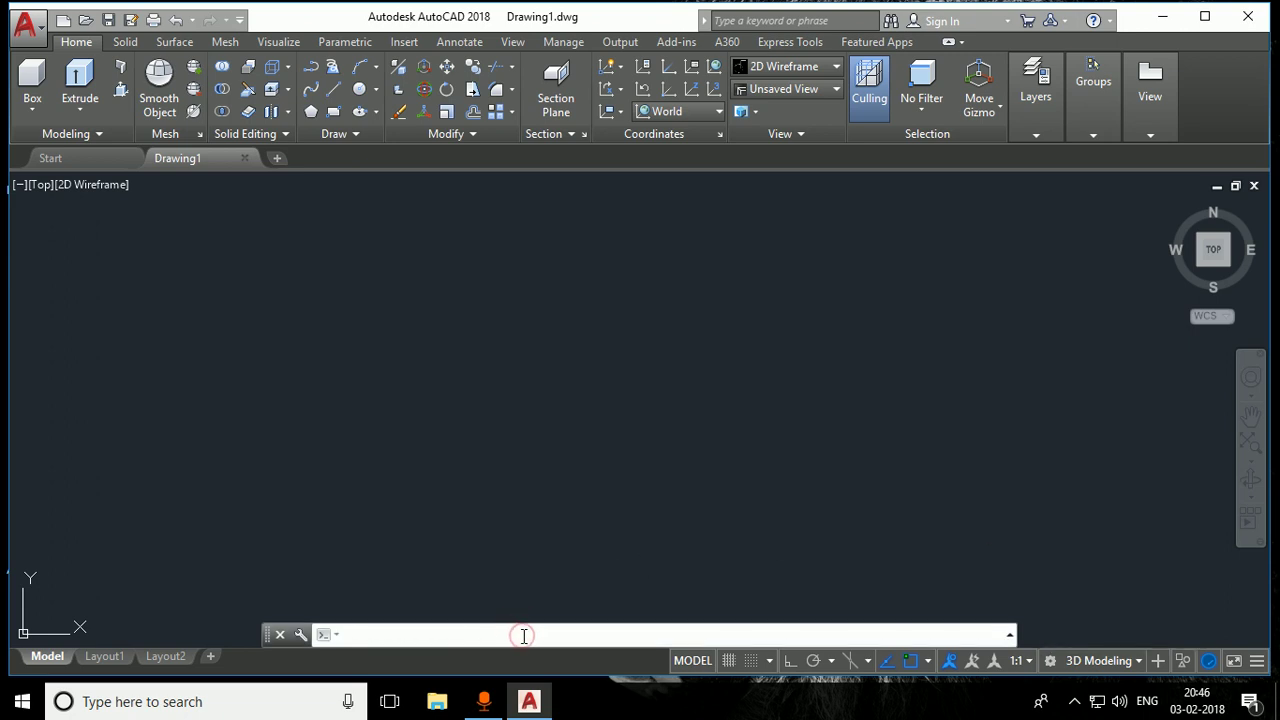
Confirm Drafting Settings (SE) with Object Snap and every snap mode enabled
type("se")
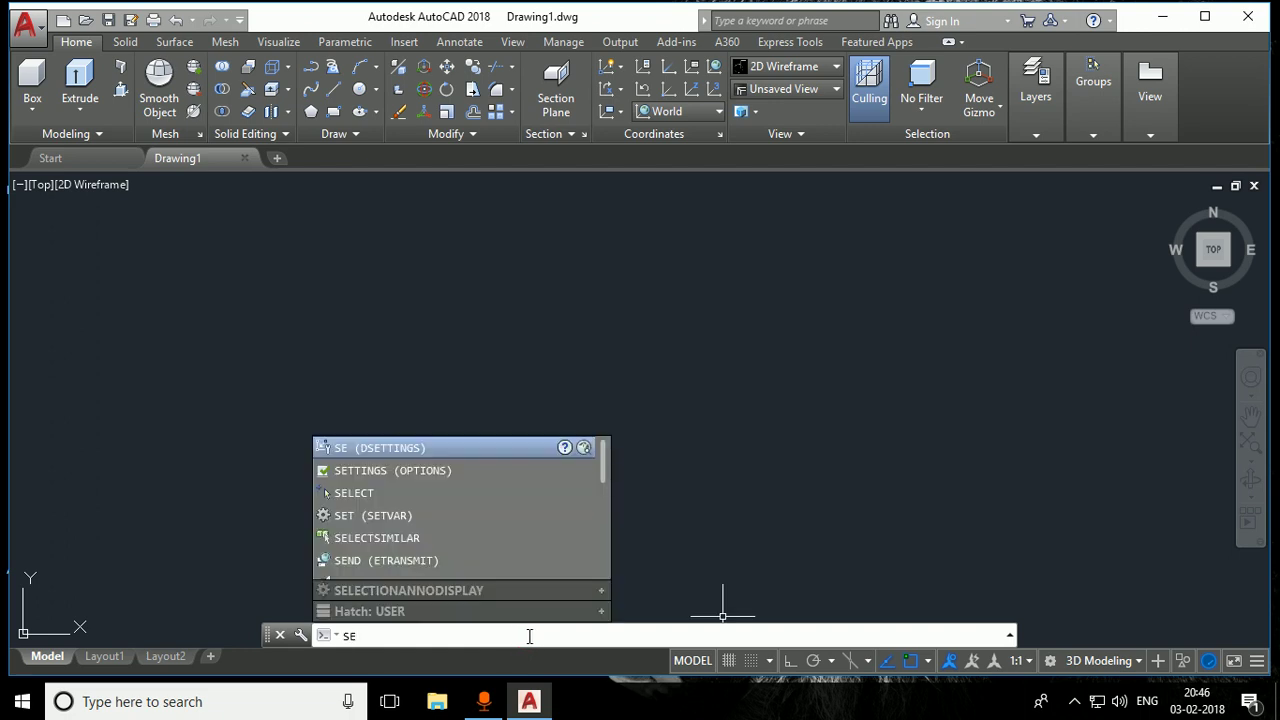
key("Return")
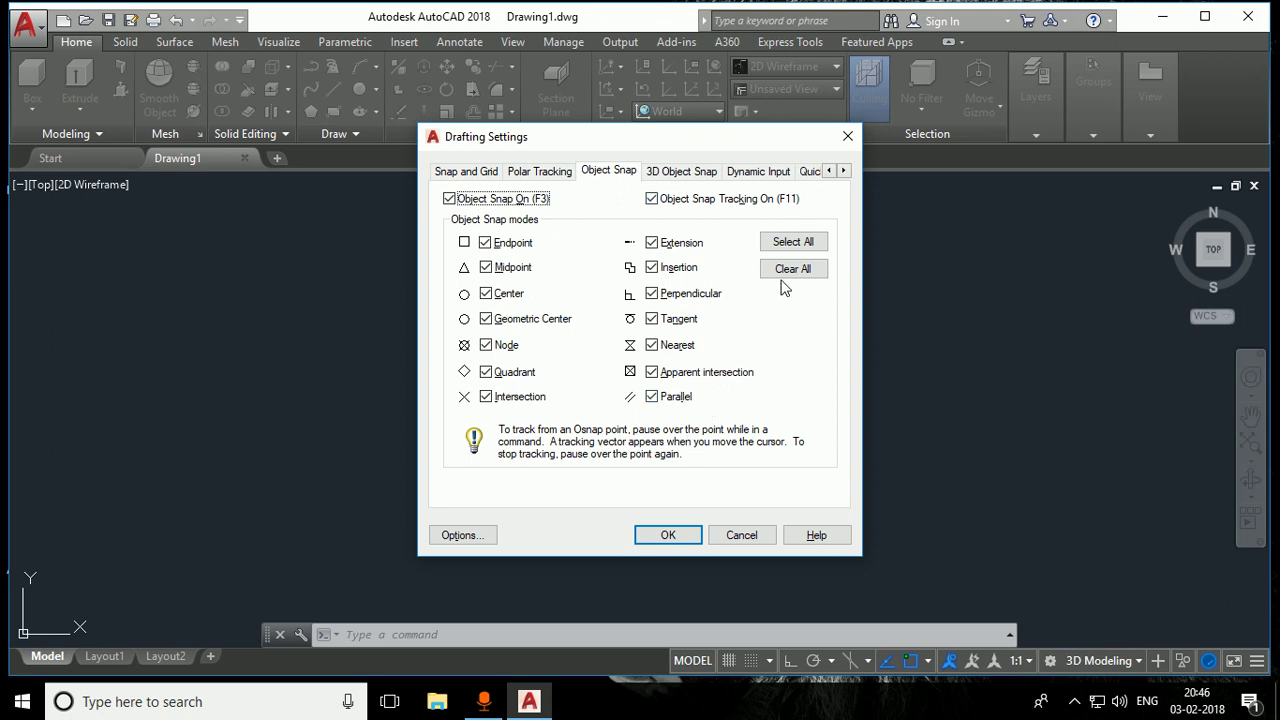
left_click(668, 535)
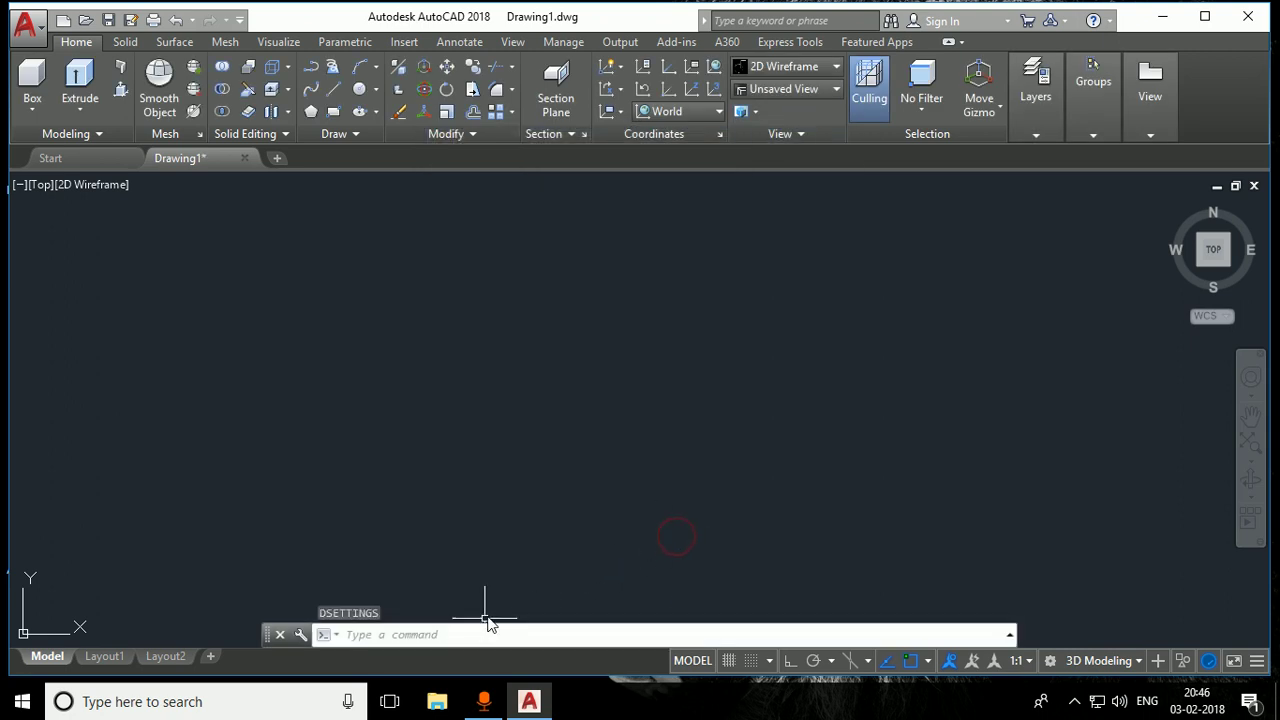
Accept Drawing Units as Decimal, 0.0000 precision, with a Millimeters insertion scale
type("u")
key("Return")
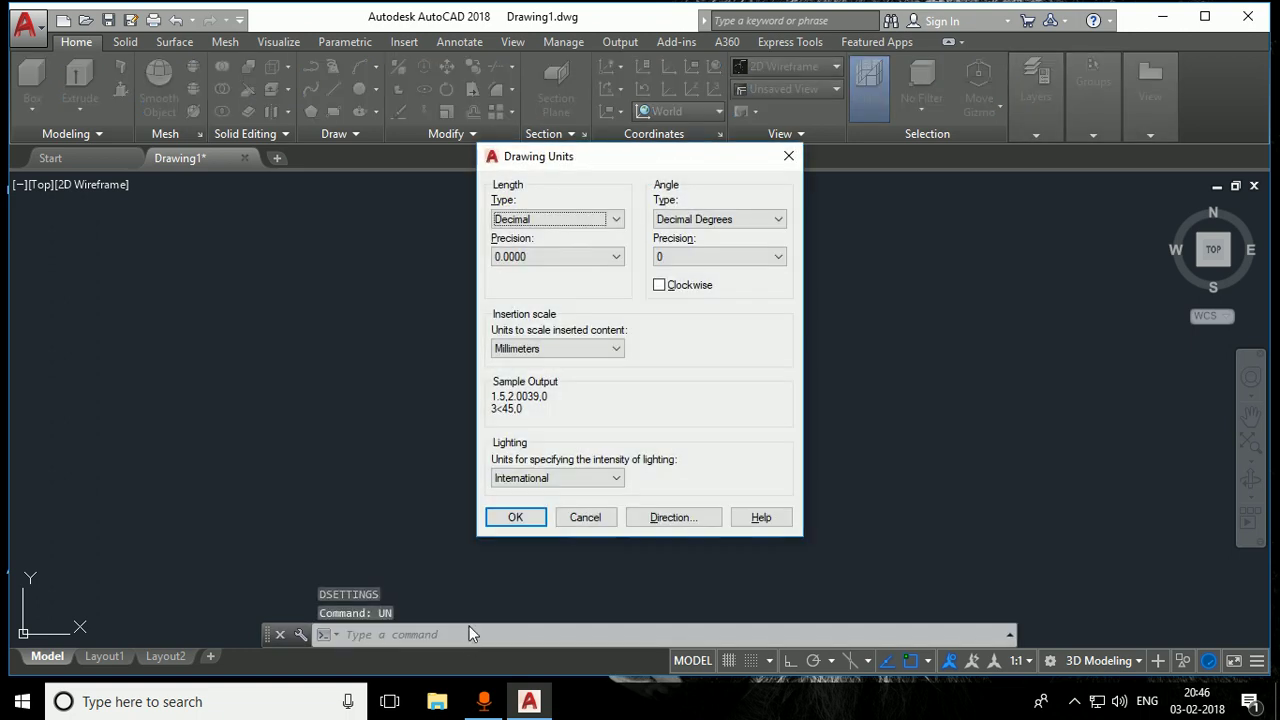
left_click(537, 357)
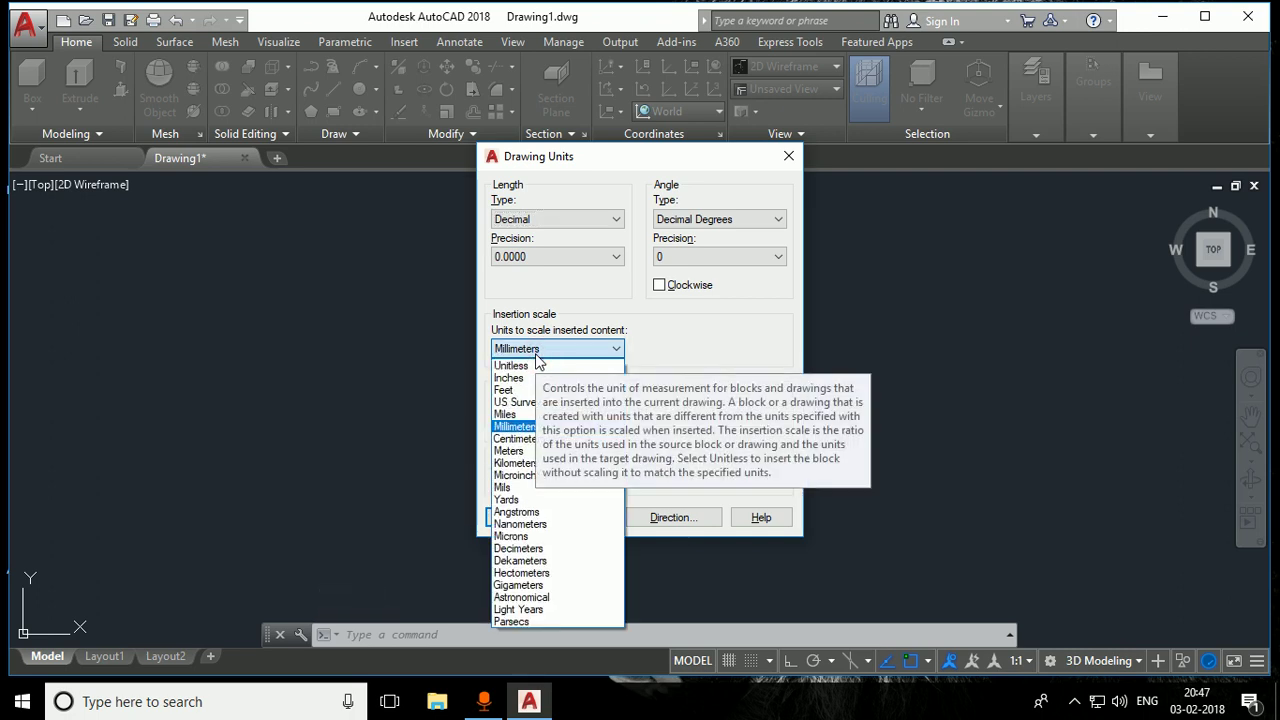
left_click(537, 356)
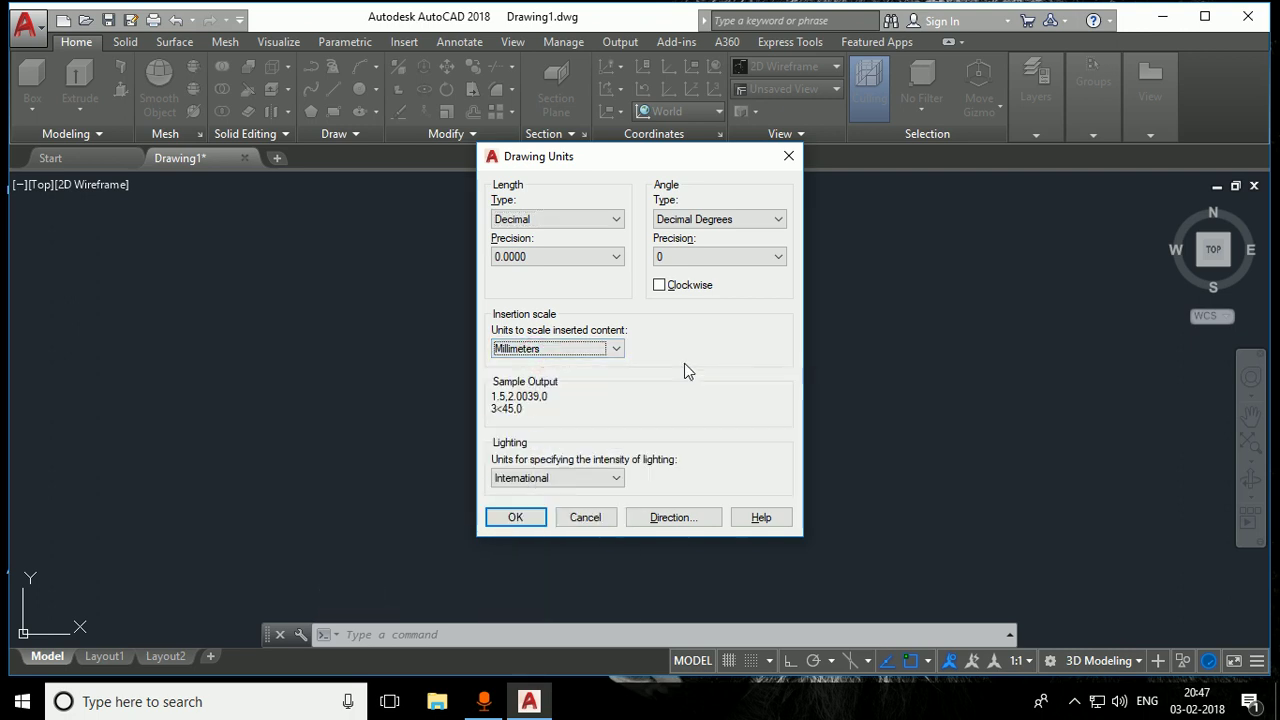
left_click(515, 517)
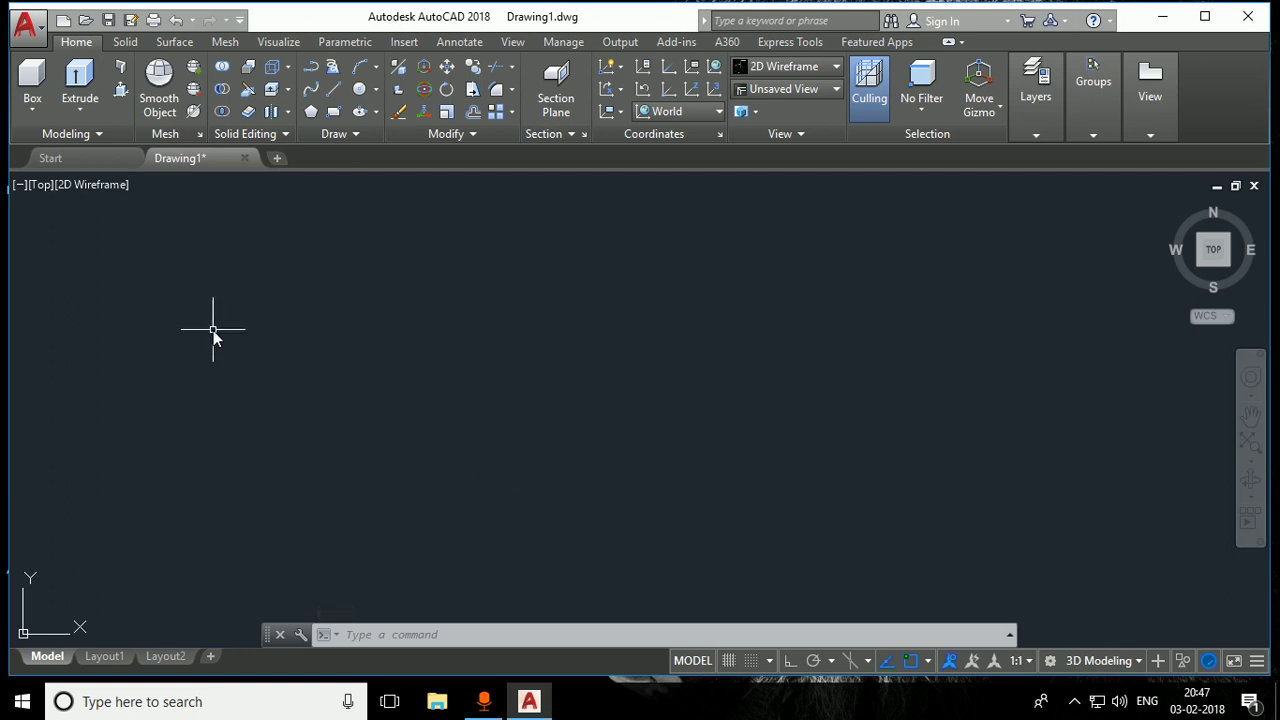
Apply the Top preset view to the viewport, leaving the 2D Wireframe visual style unchanged
left_click(43, 189)
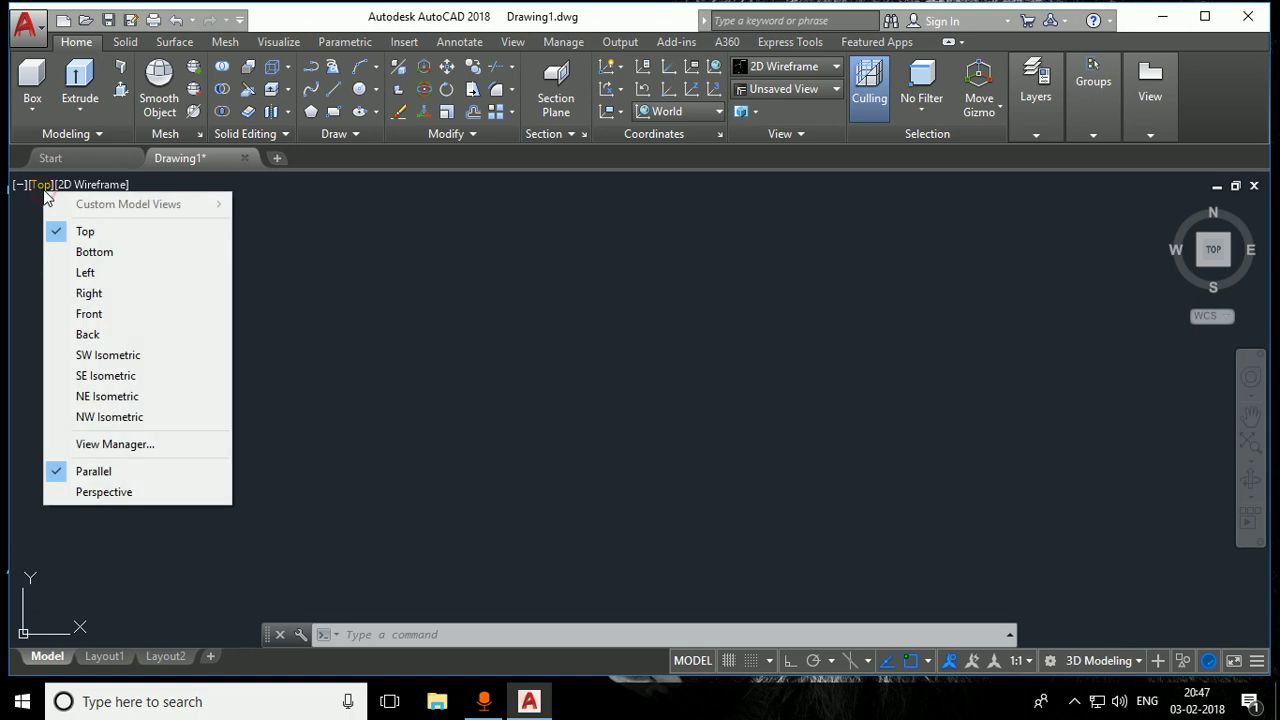
left_click(772, 70)
left_click(772, 70)
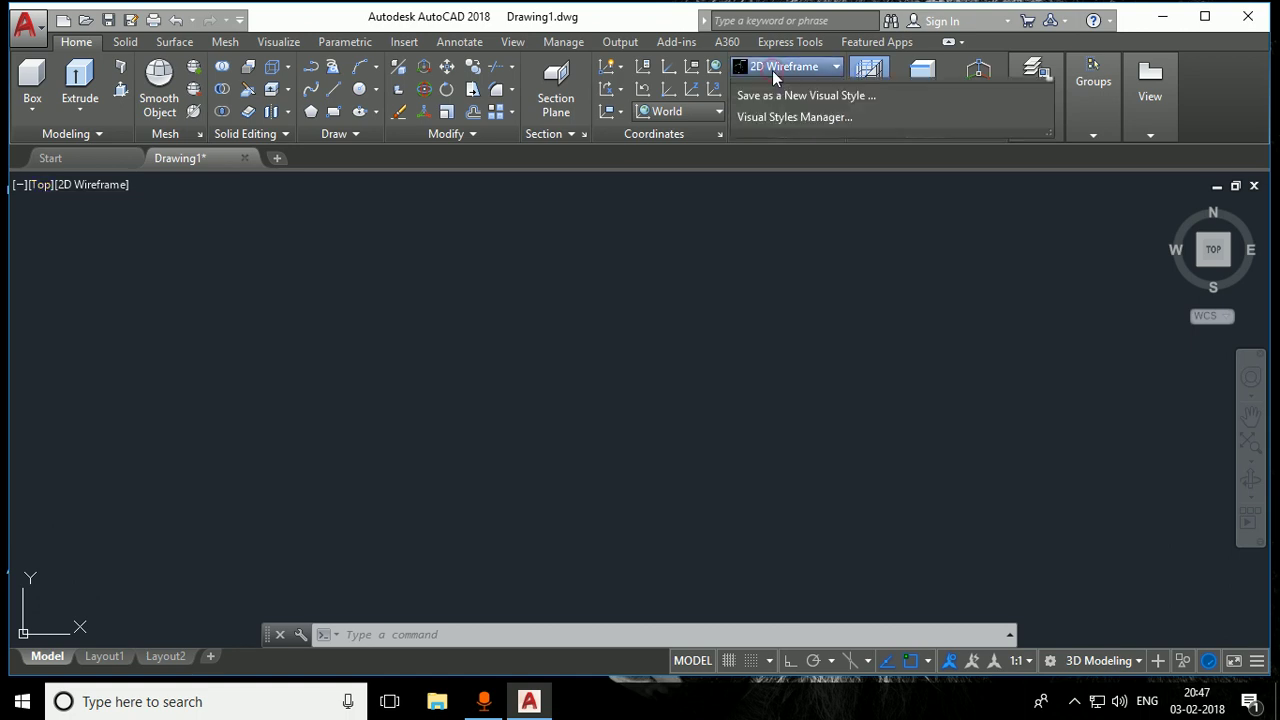
left_click(773, 73)
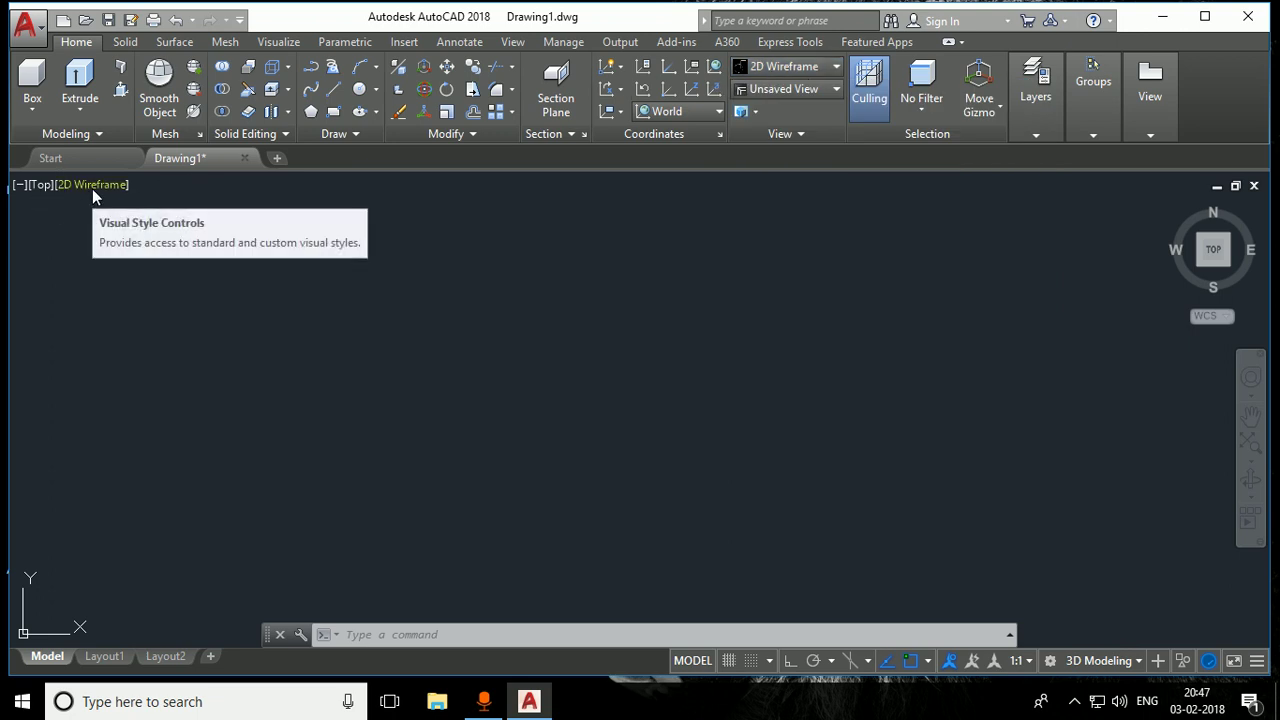
left_click(813, 92)
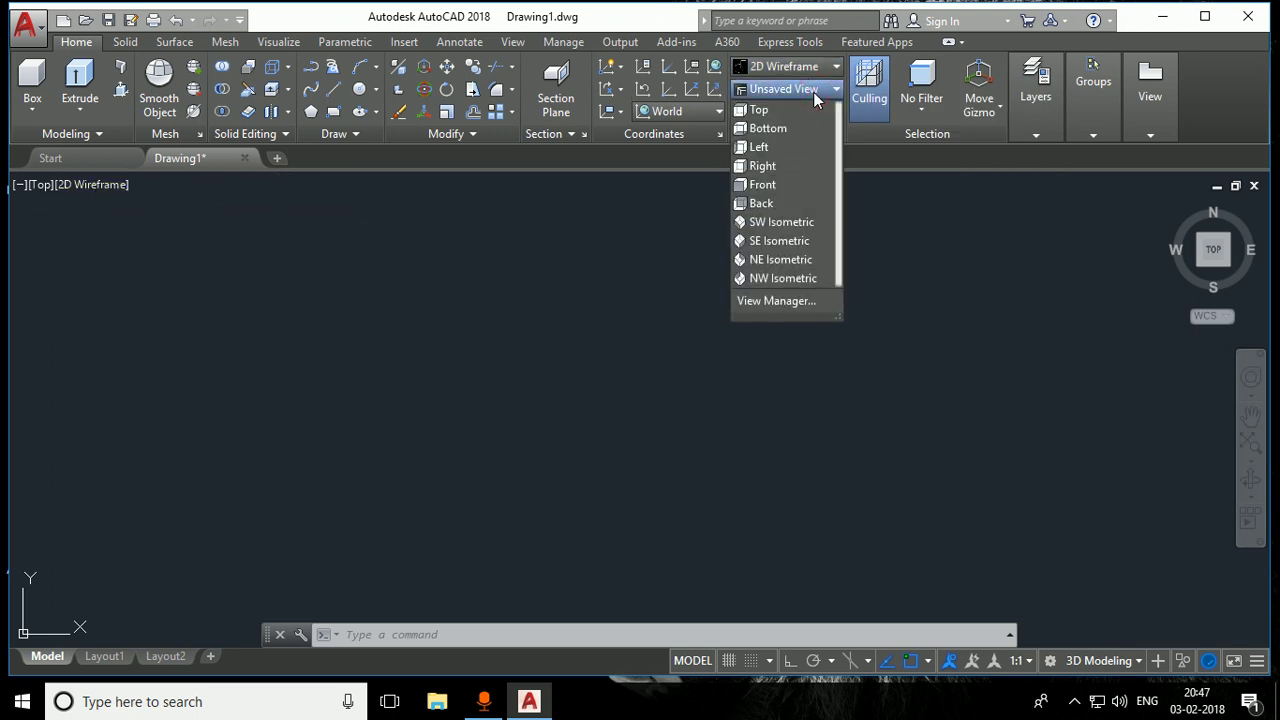
left_click(81, 186)
left_click(81, 186)
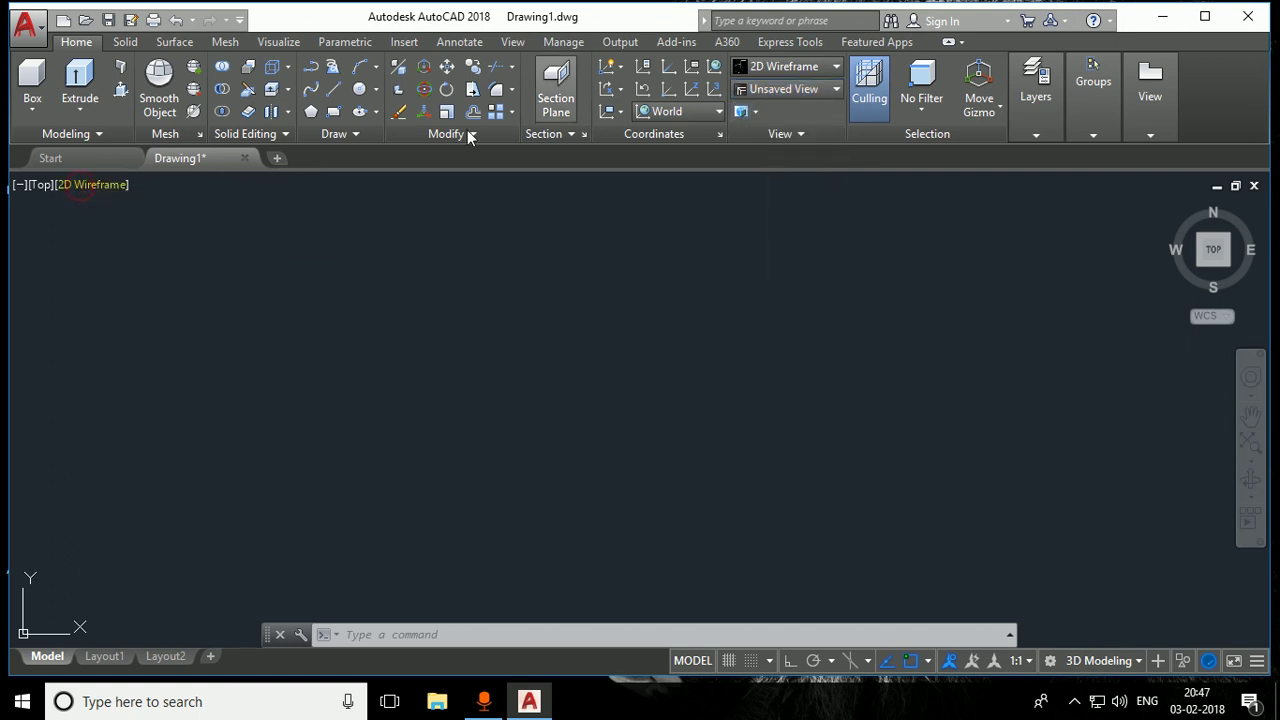
left_click(790, 66)
left_click(790, 66)
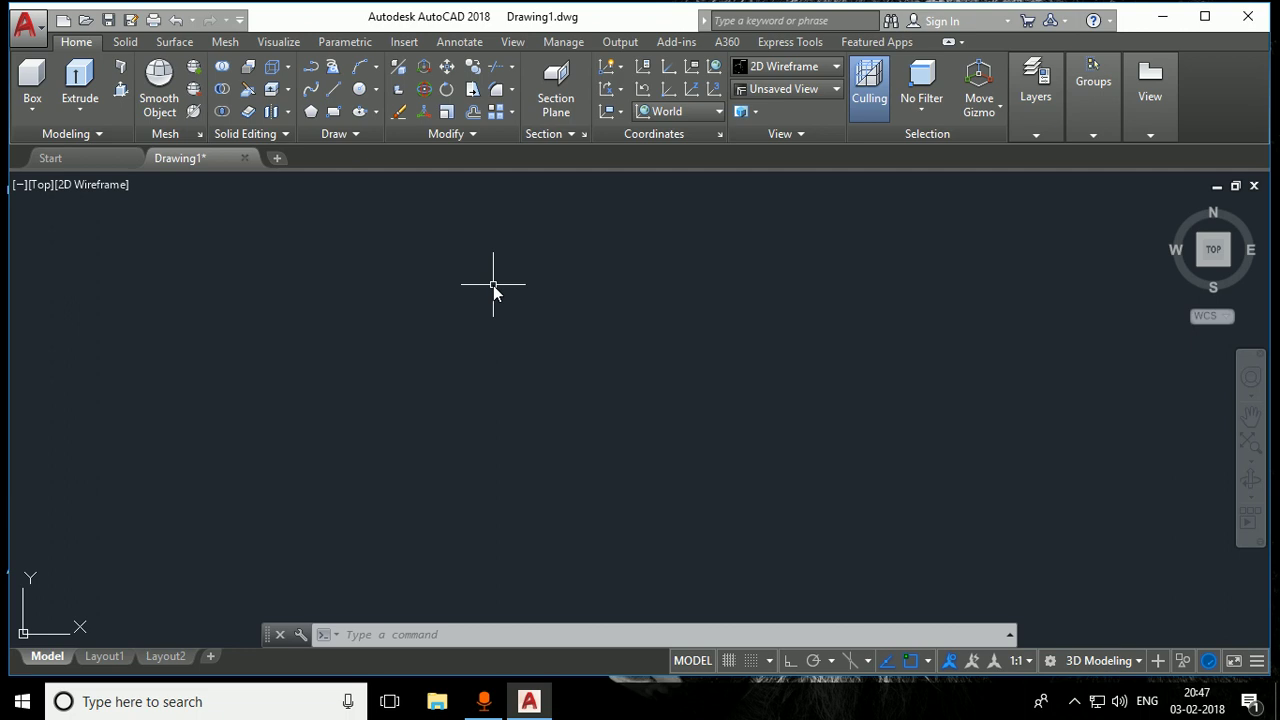
left_click(41, 187)
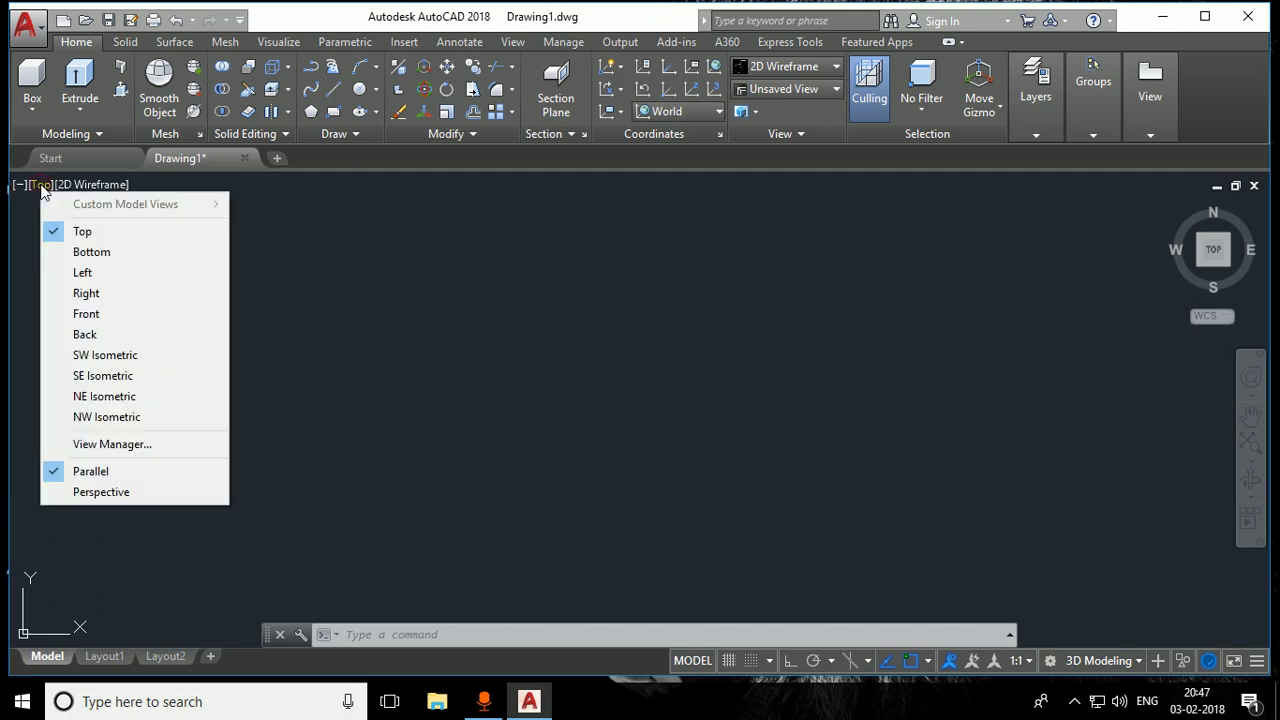
left_click(85, 232)
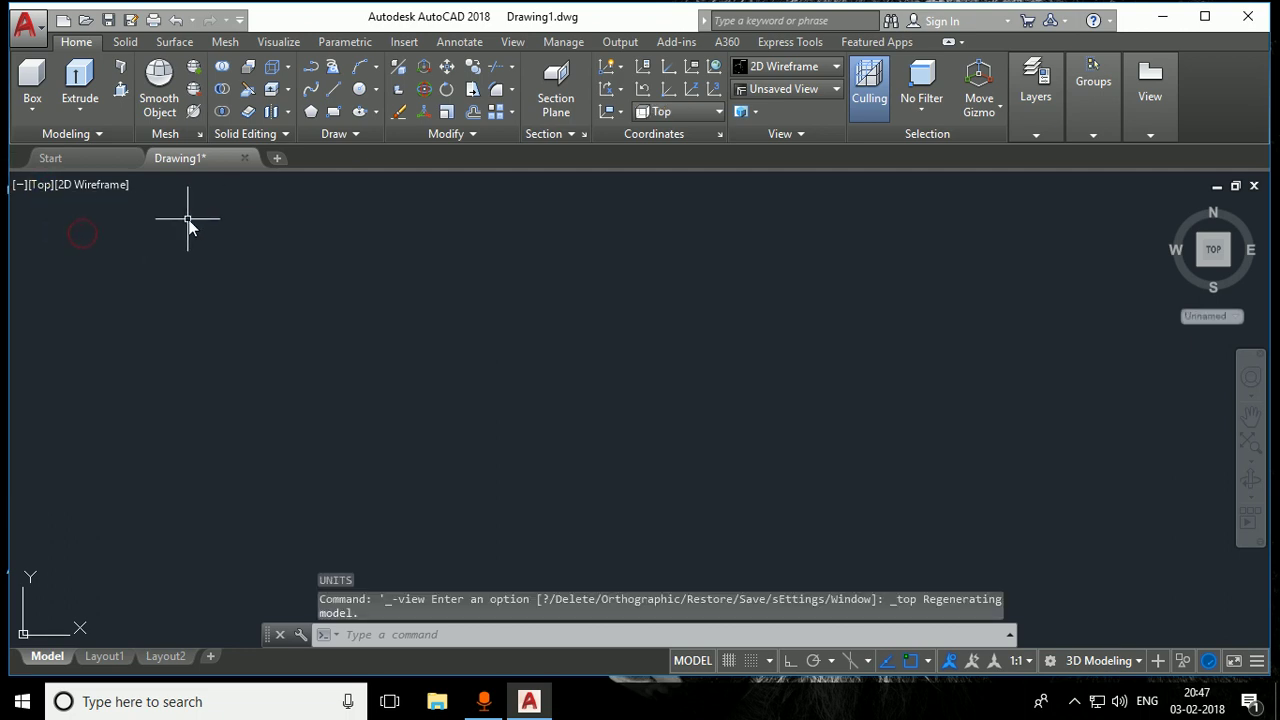
Draw a rectangle 125 long and 12 wide using the Dimensions option
left_click(331, 114)
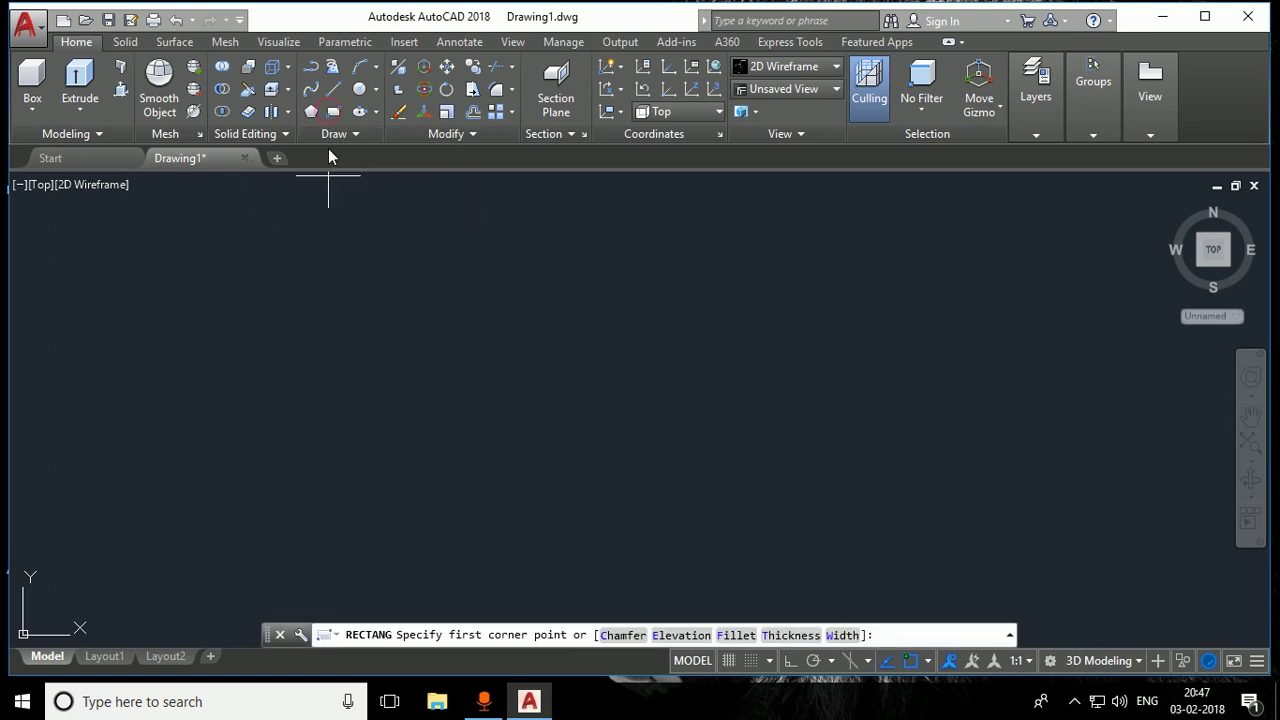
left_click(378, 368)
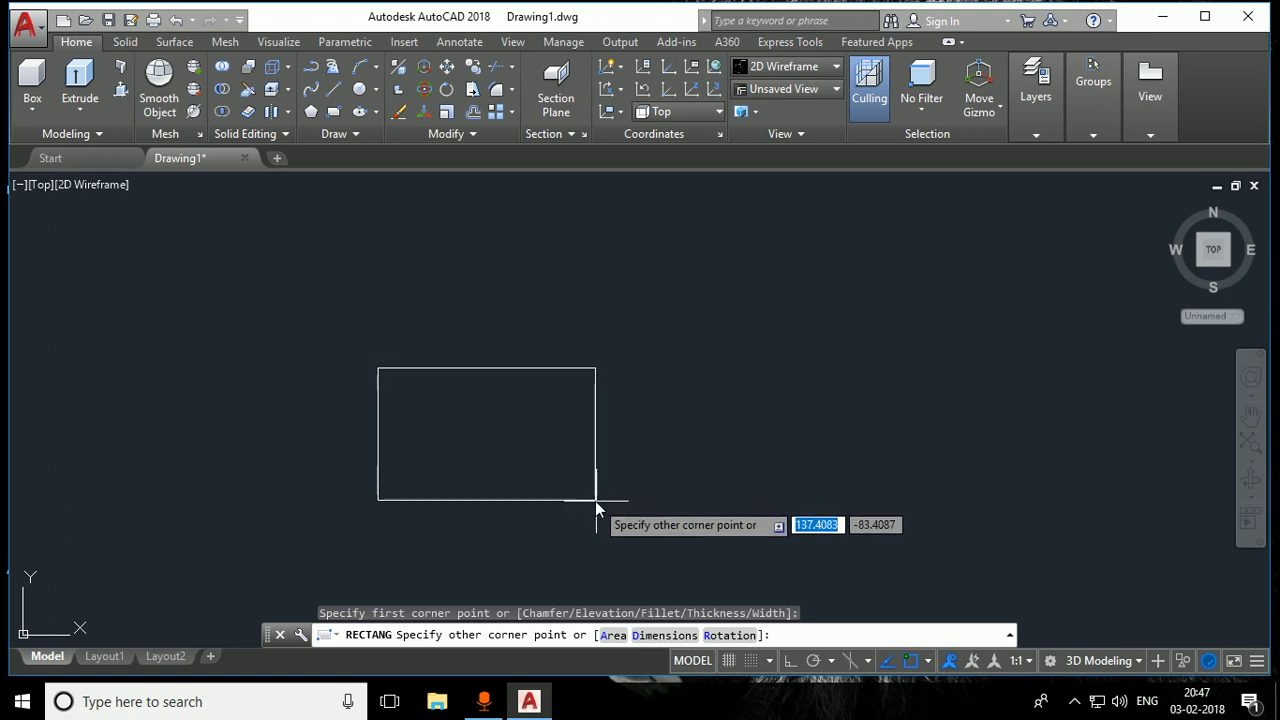
left_click(650, 635)
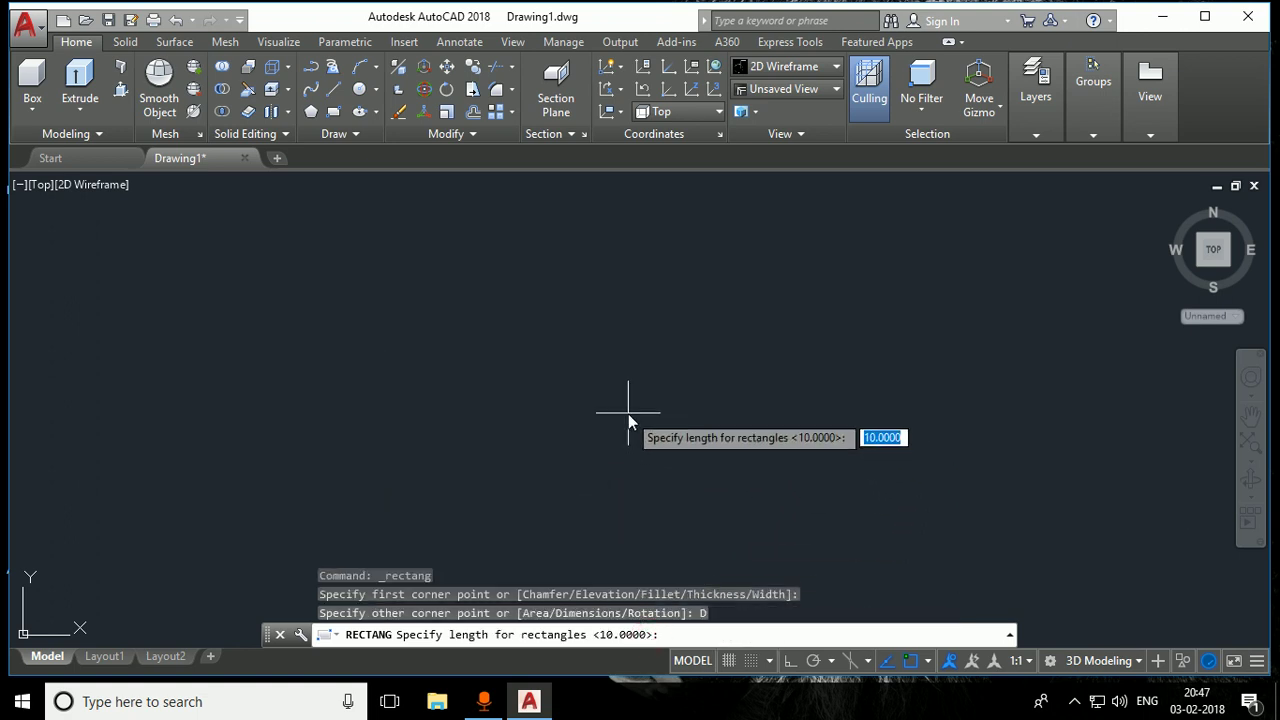
type("125")
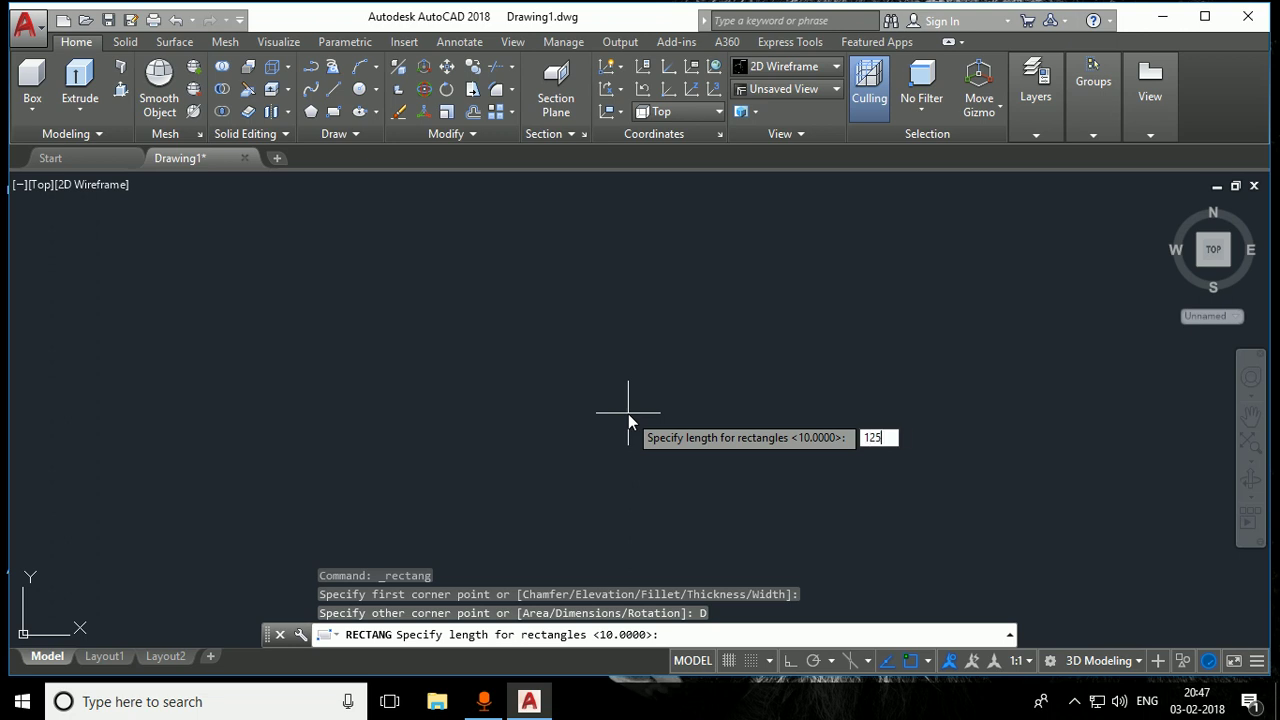
key("Return")
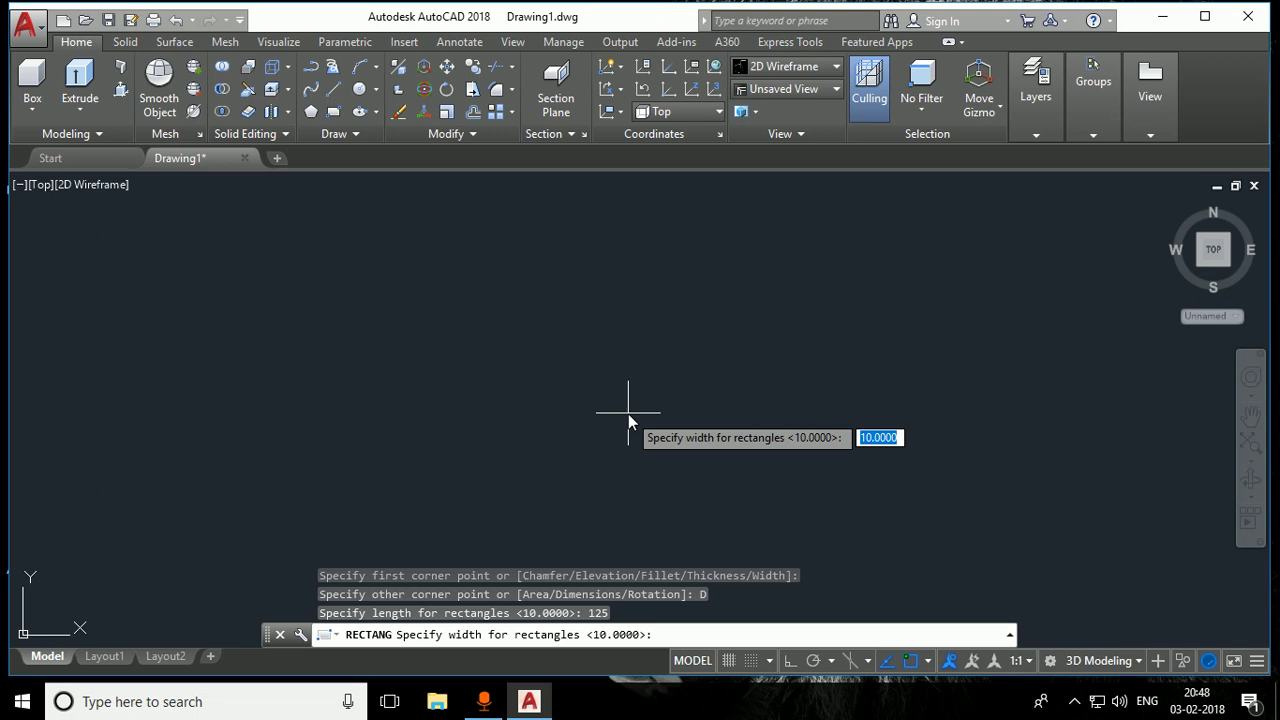
type("12")
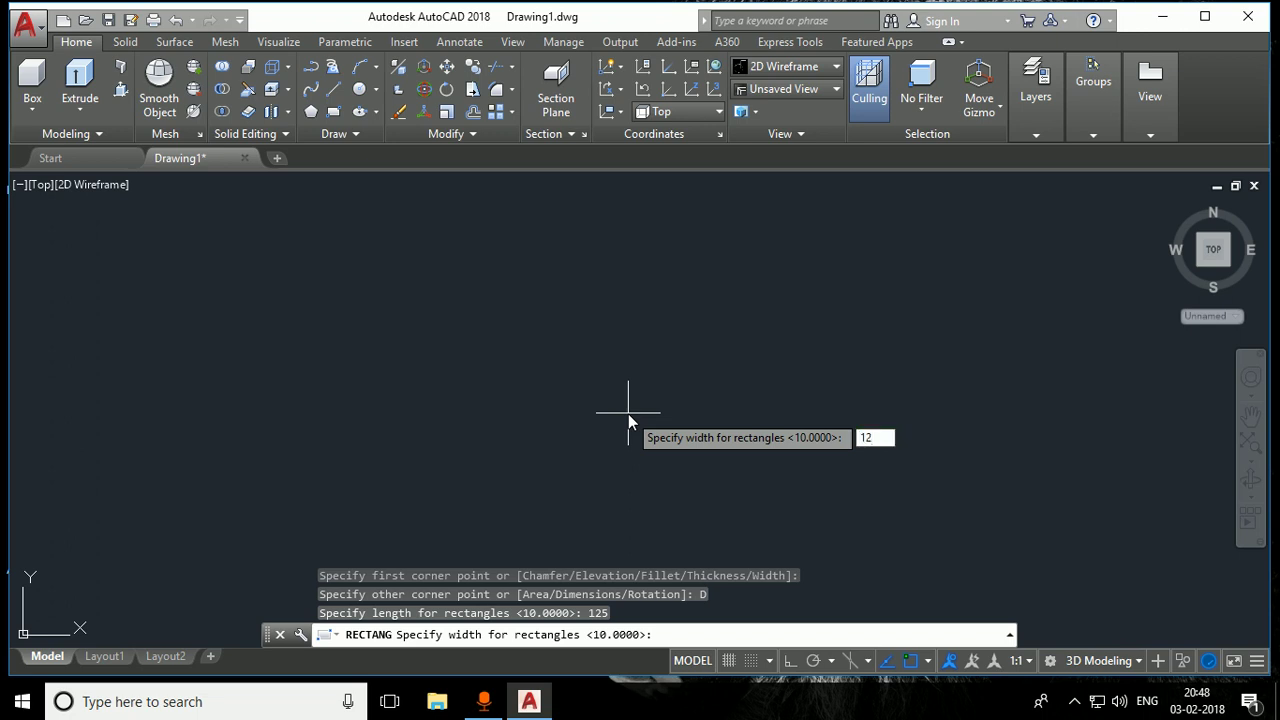
key("Return")
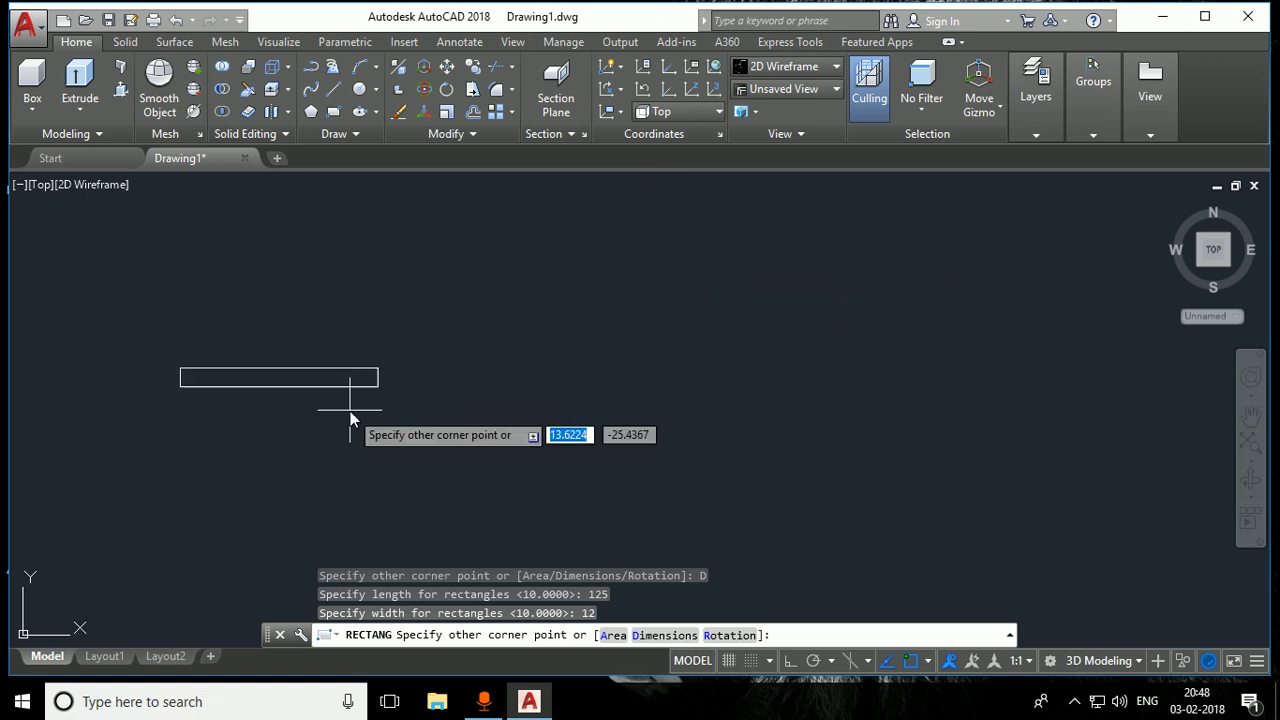
left_click(588, 408)
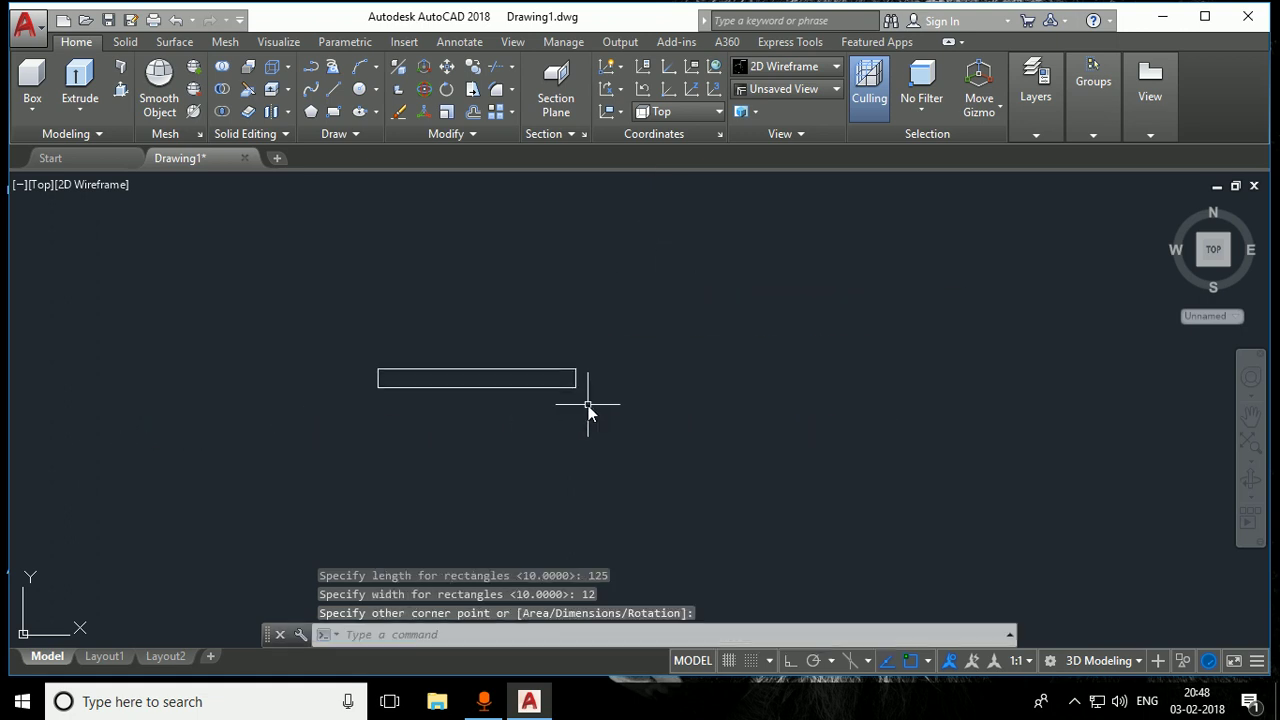
Select the base rectangle to check it is a single polyline
scroll(357, 308, "up", 4)
scroll(497, 340, "down", 2)
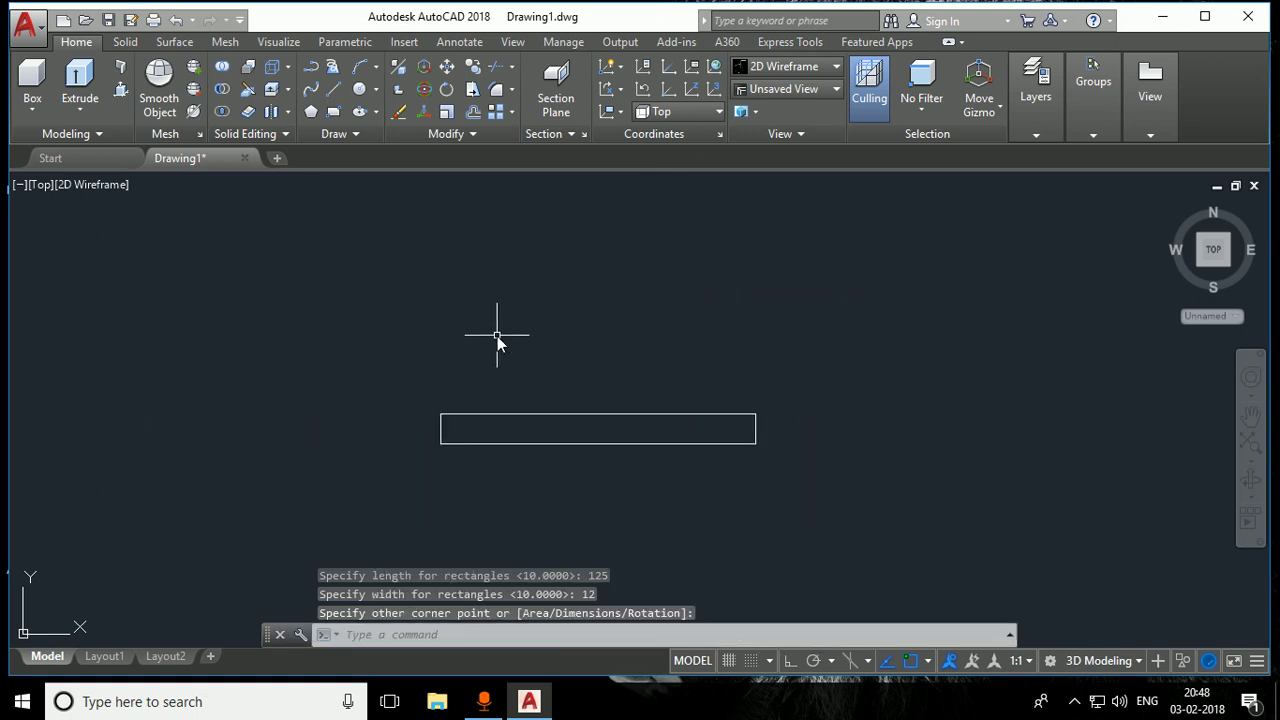
left_click(483, 418)
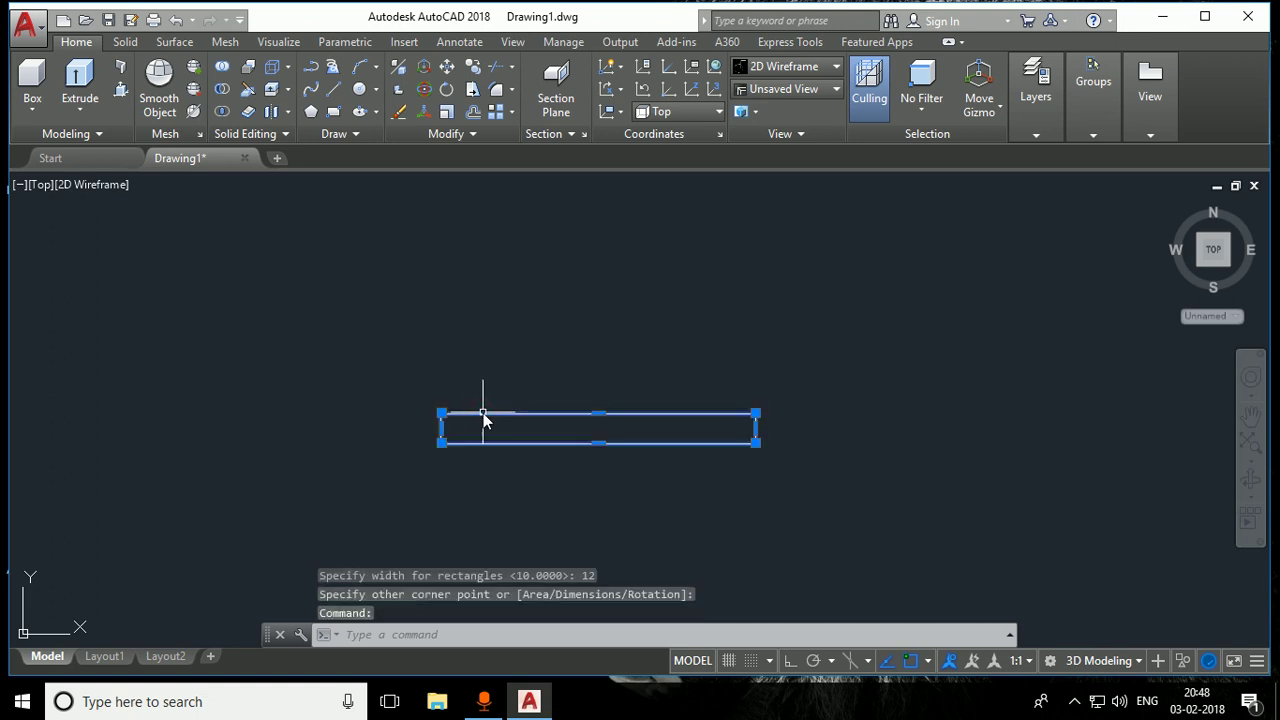
key("Escape")
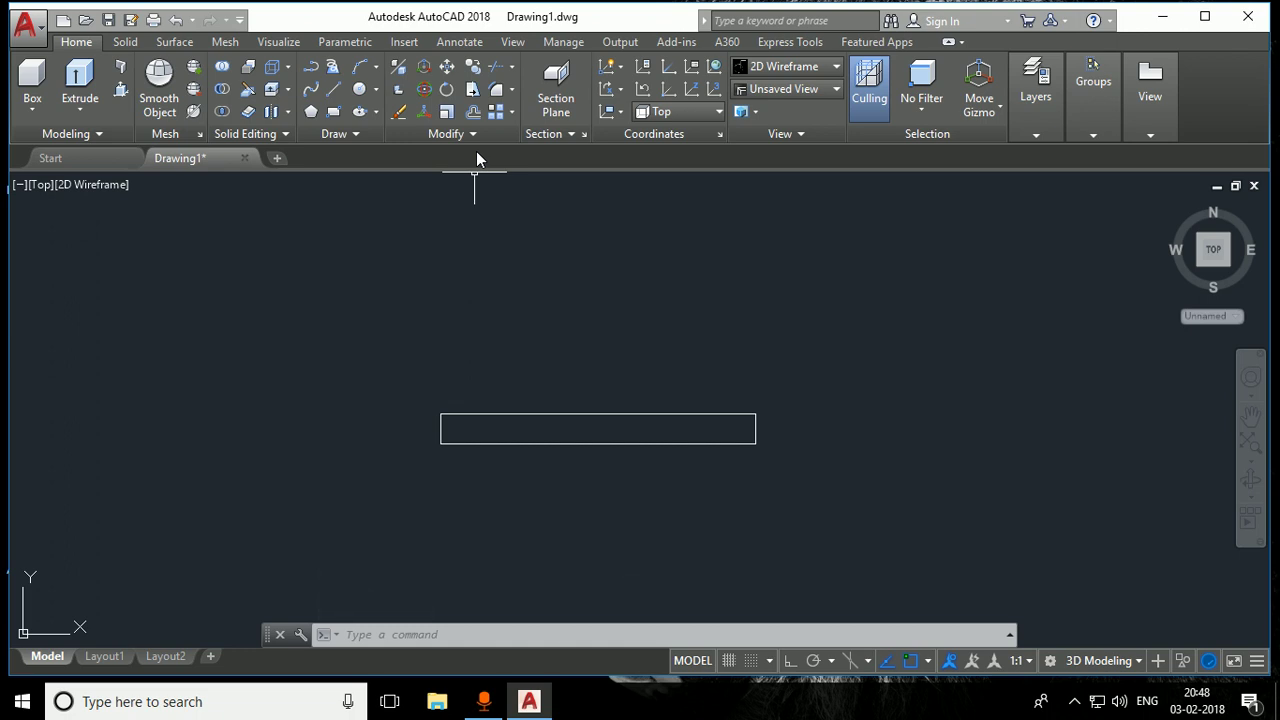
left_click(511, 412)
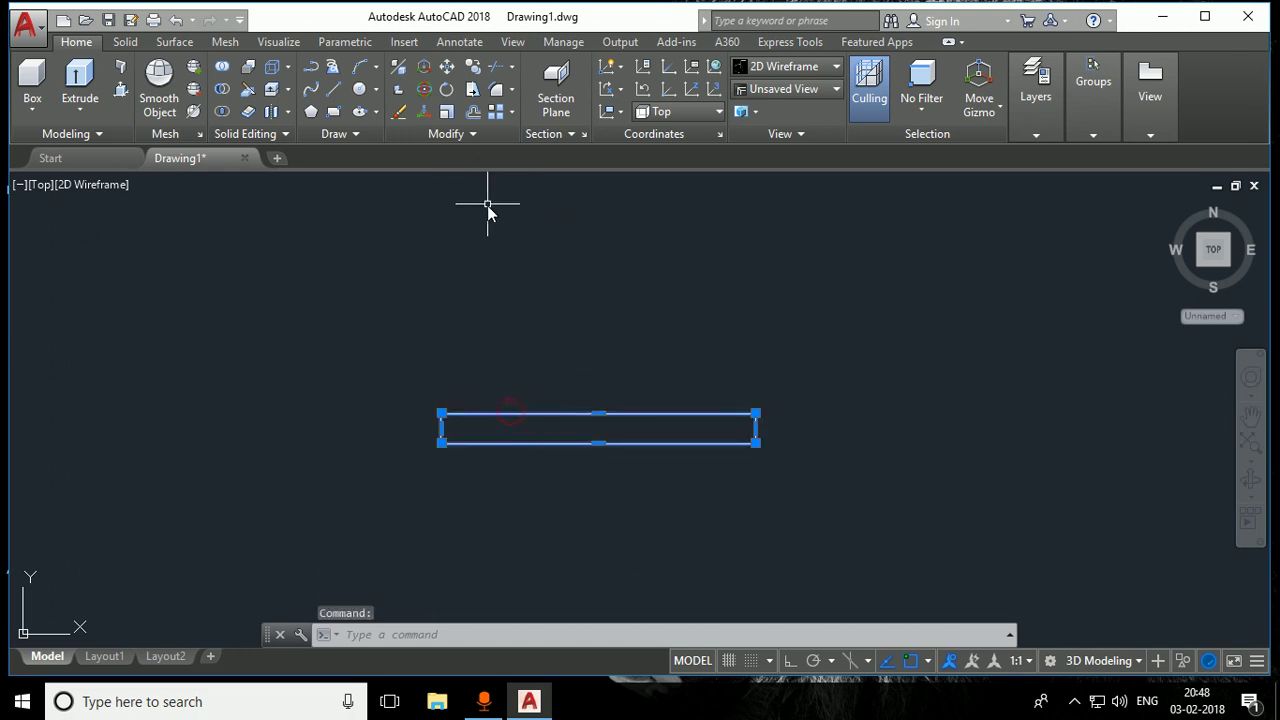
Explode the base rectangle and verify its top and left edges are separate lines
left_click(460, 132)
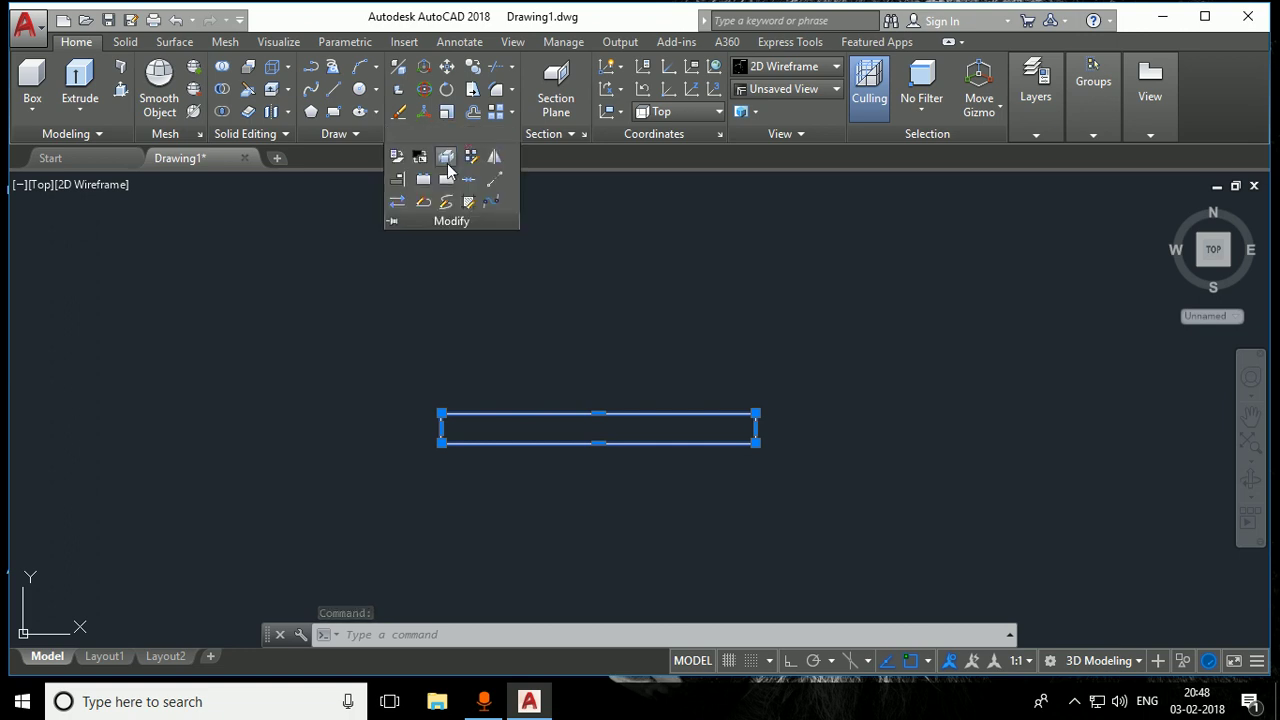
left_click(447, 160)
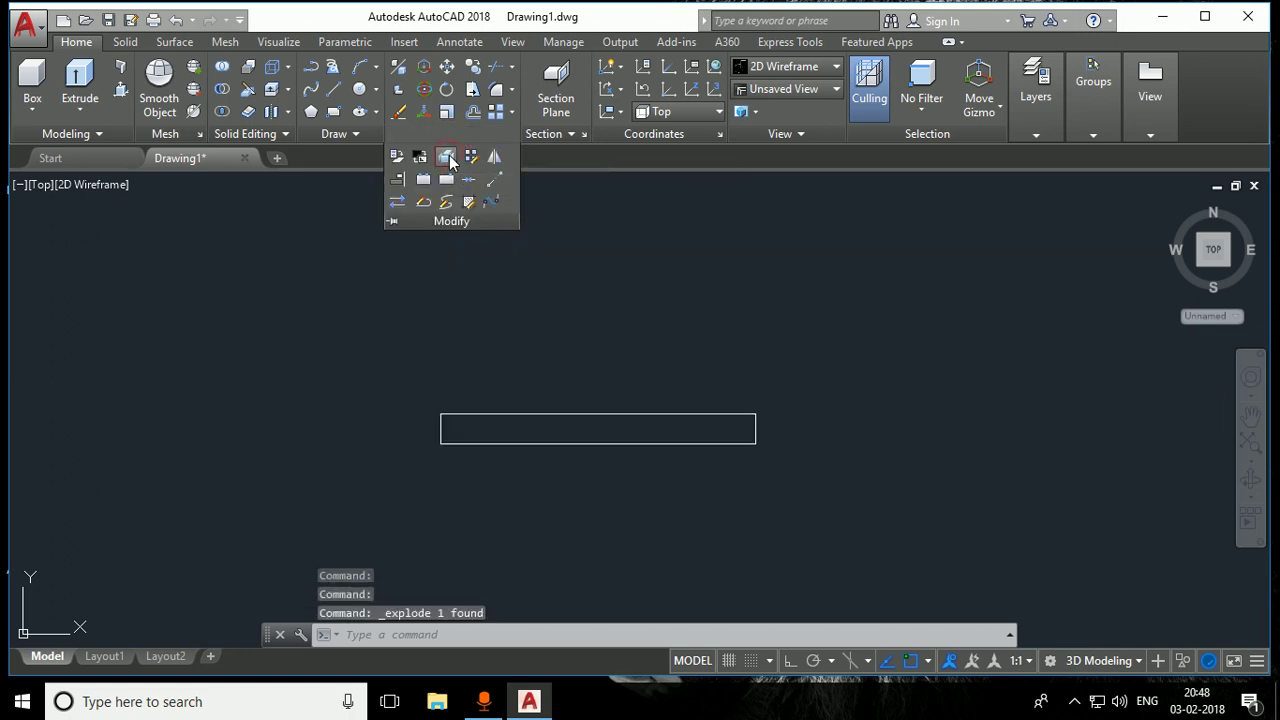
left_click(494, 413)
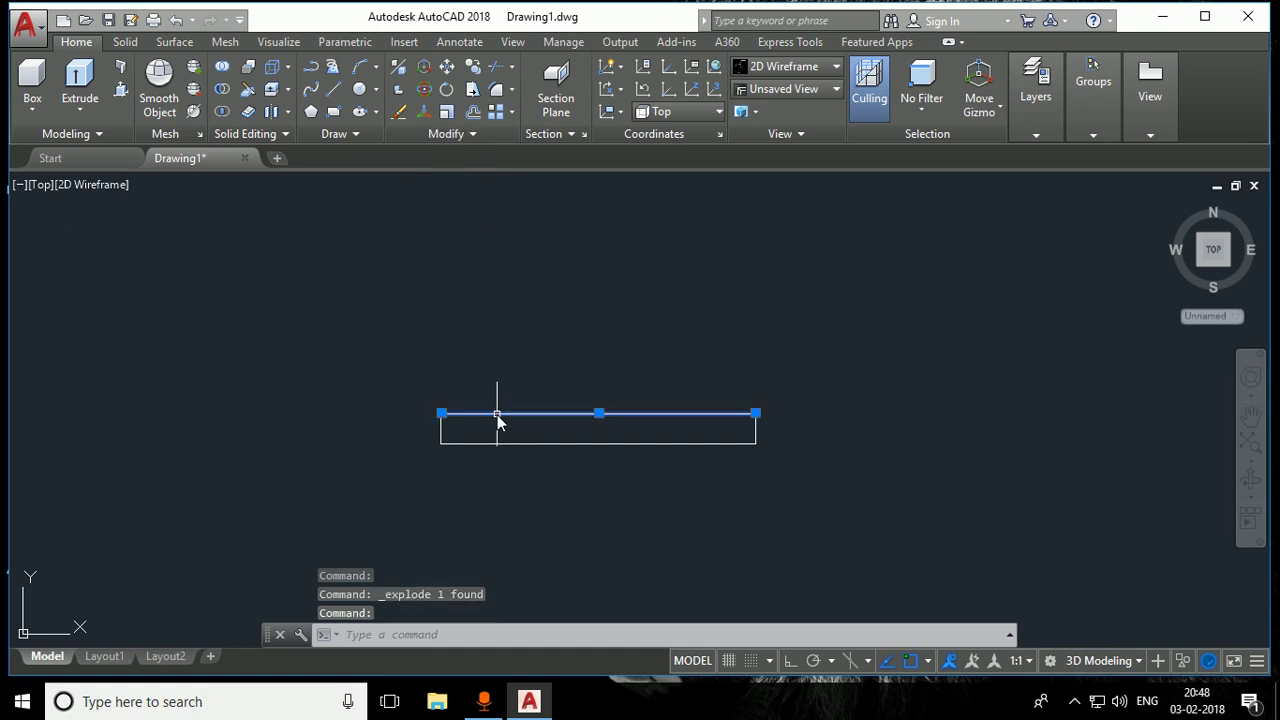
key("Escape")
left_click(441, 428)
key("Escape")
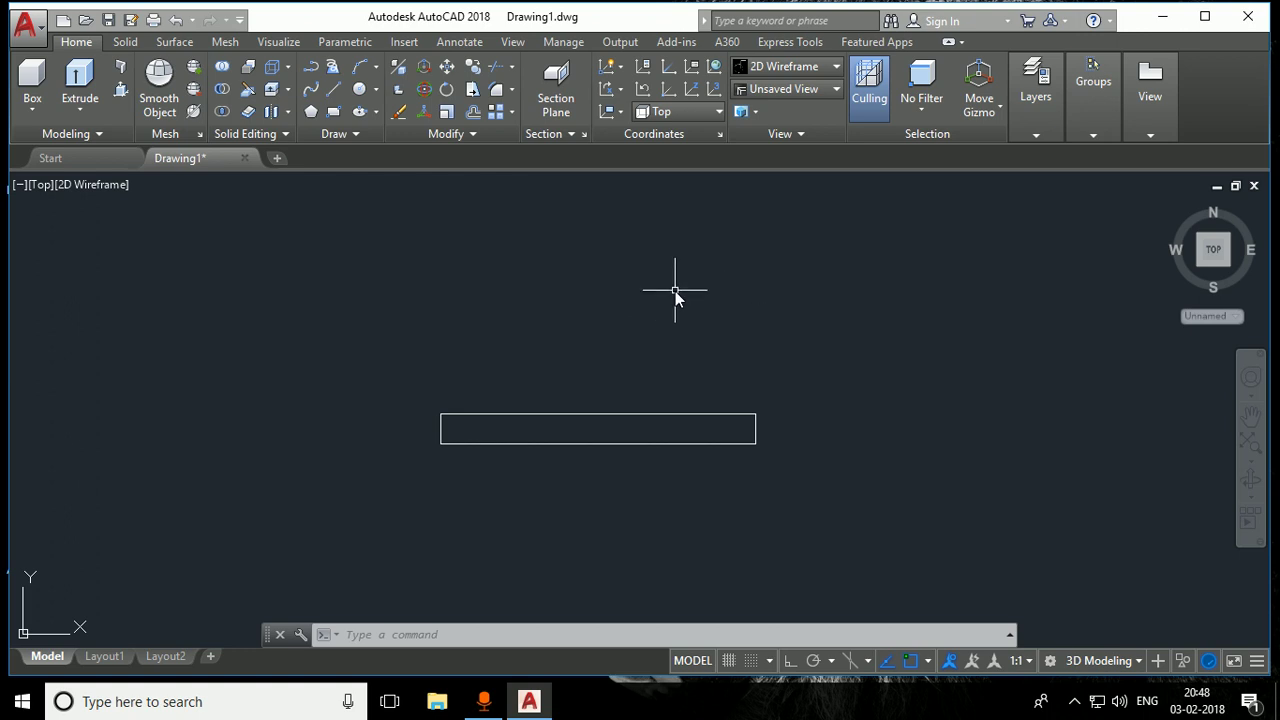
With Ortho on, draw a 25-unit vertical line up from the base's bottom midpoint
left_click(789, 666)
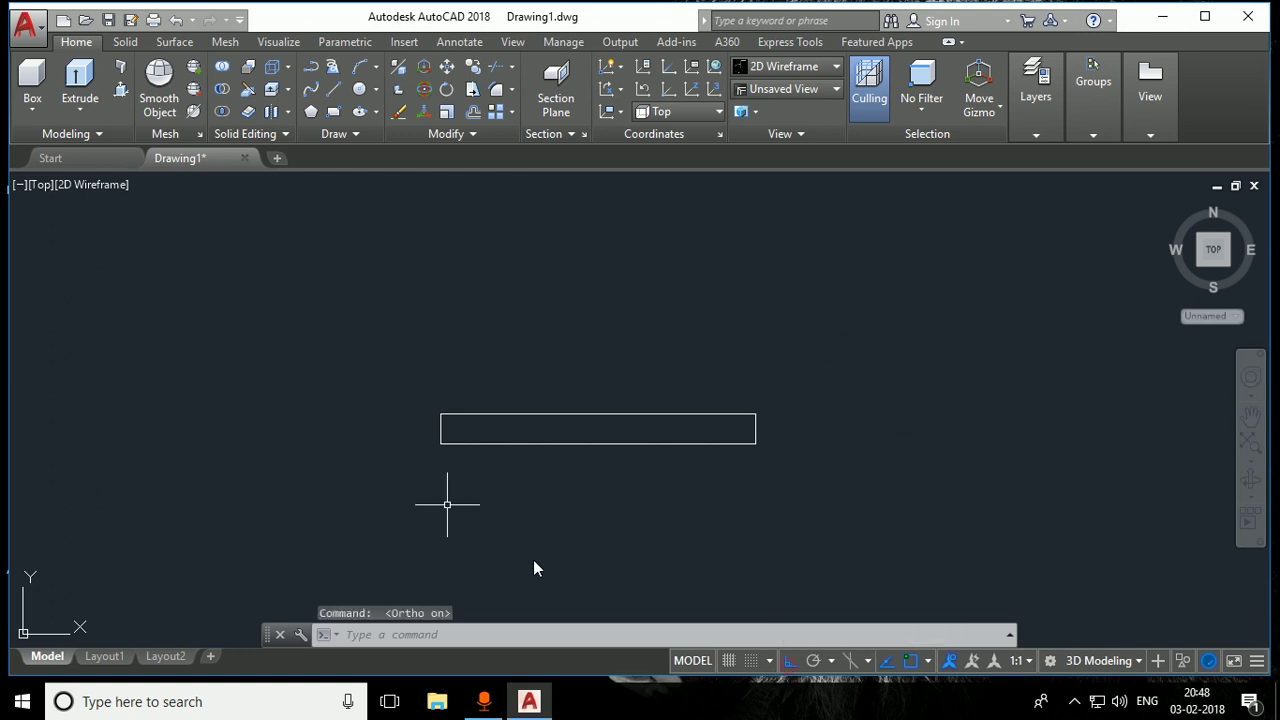
left_click(333, 92)
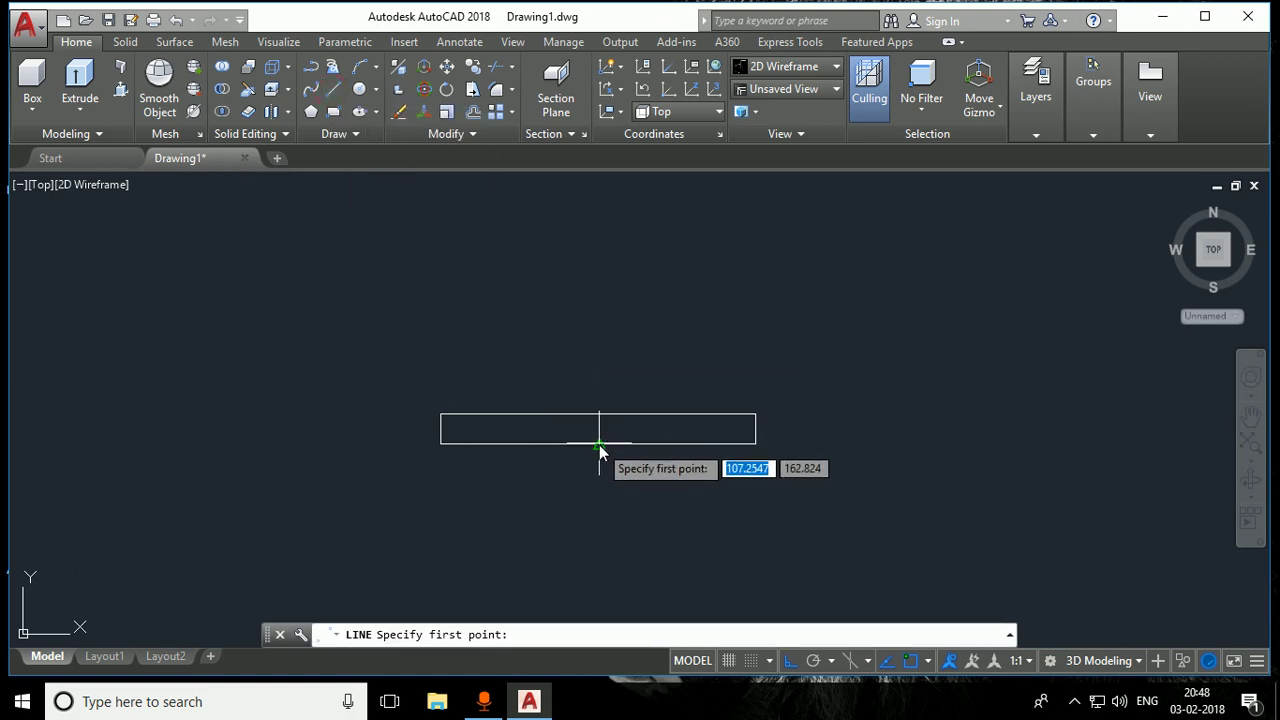
left_click(599, 444)
type("25")
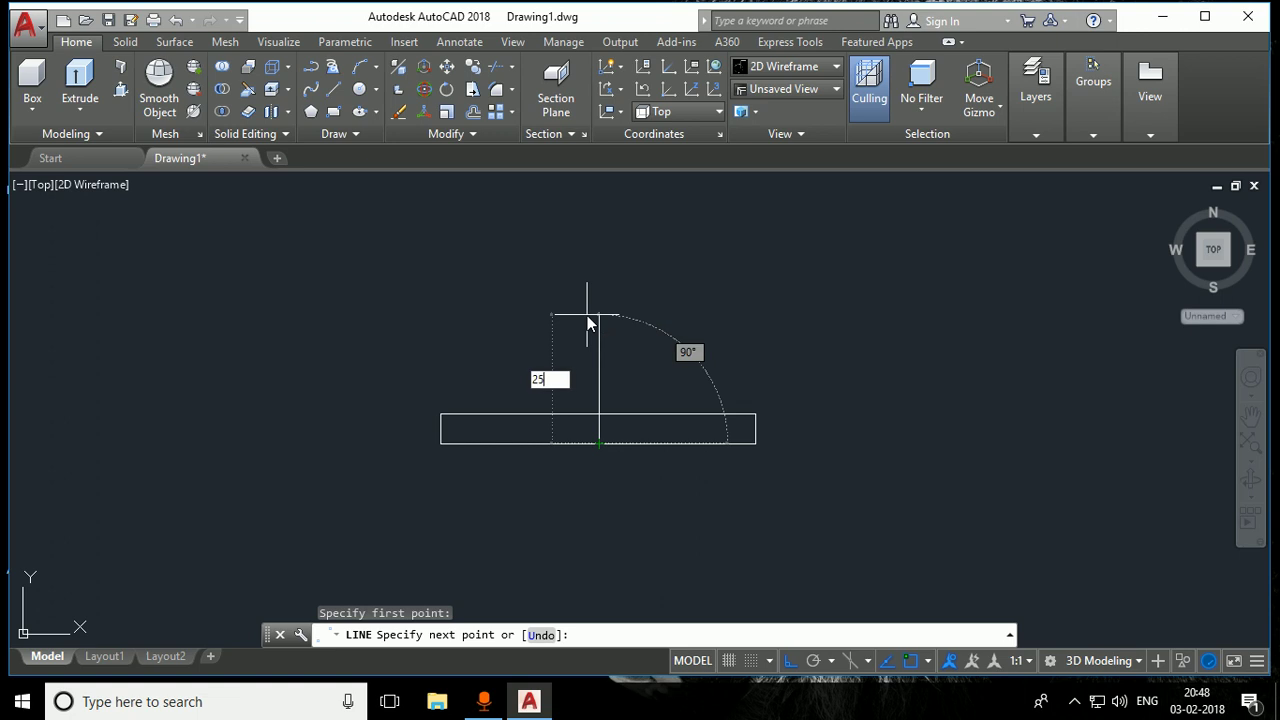
key("Return")
key("Escape")
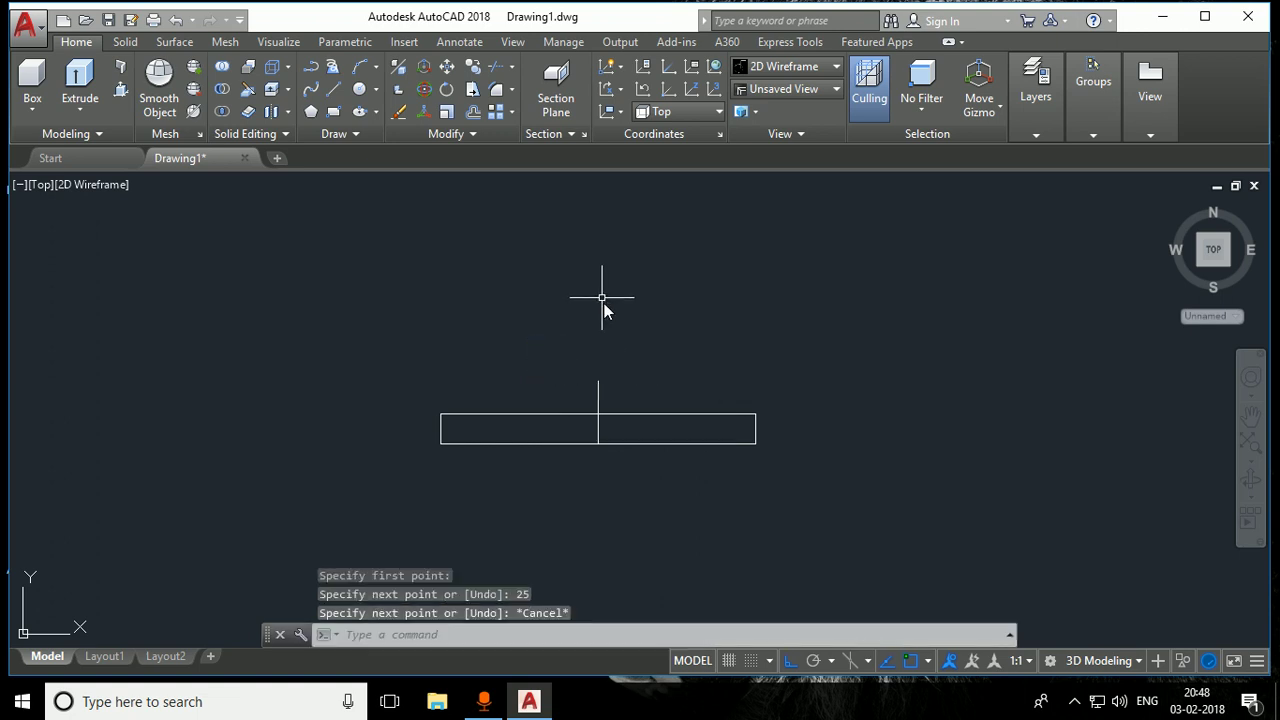
Draw a radius 12.5 circle centred on the line's top endpoint
left_click(359, 88)
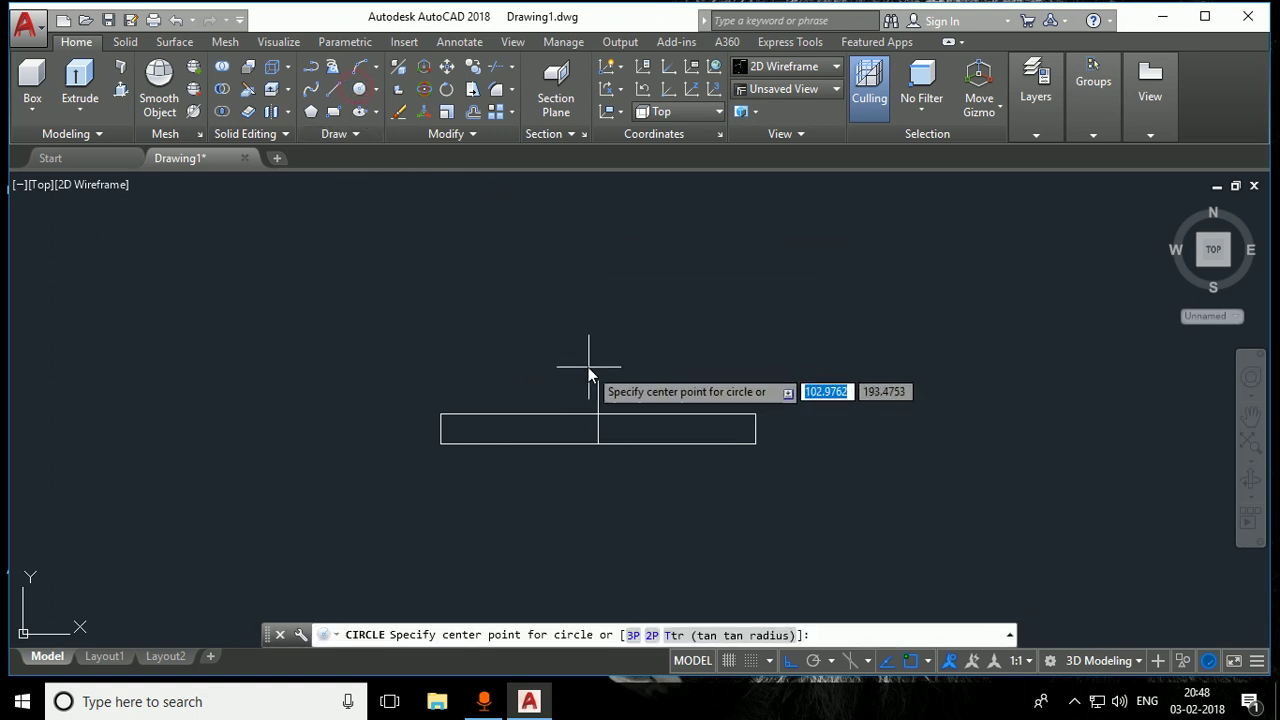
scroll(594, 398, "up", 4)
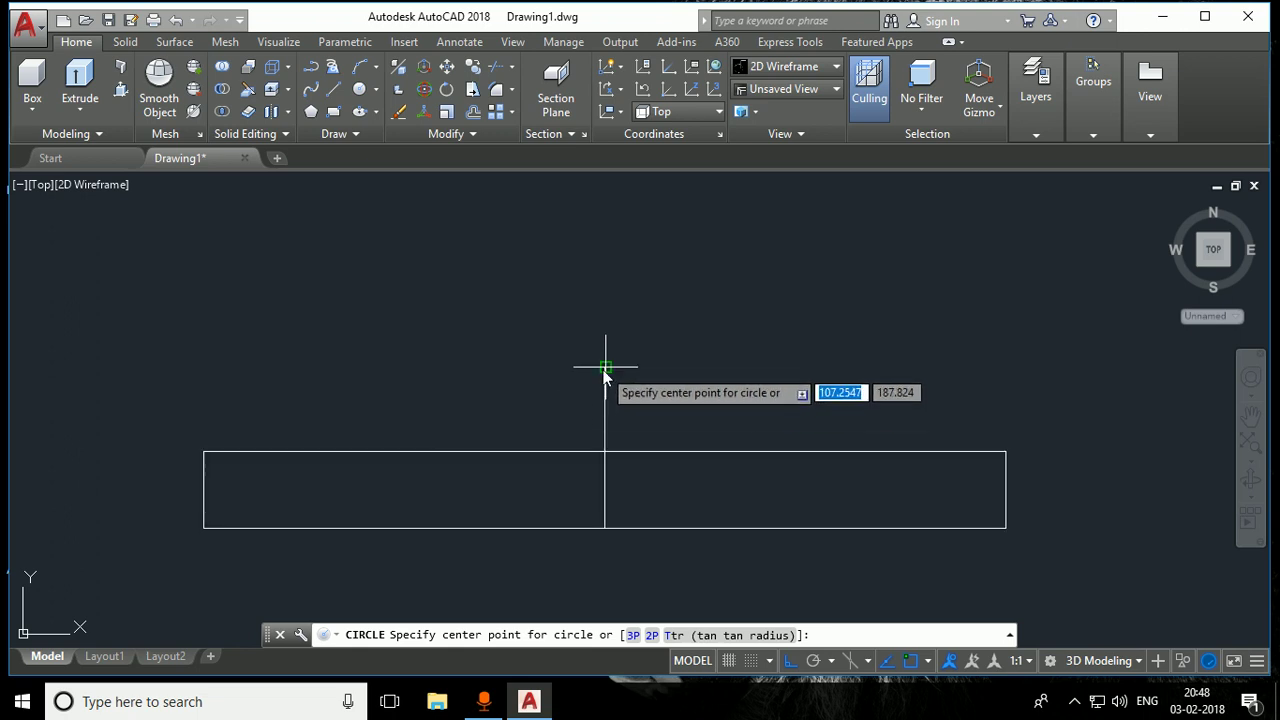
left_click(605, 368)
type("12.5")
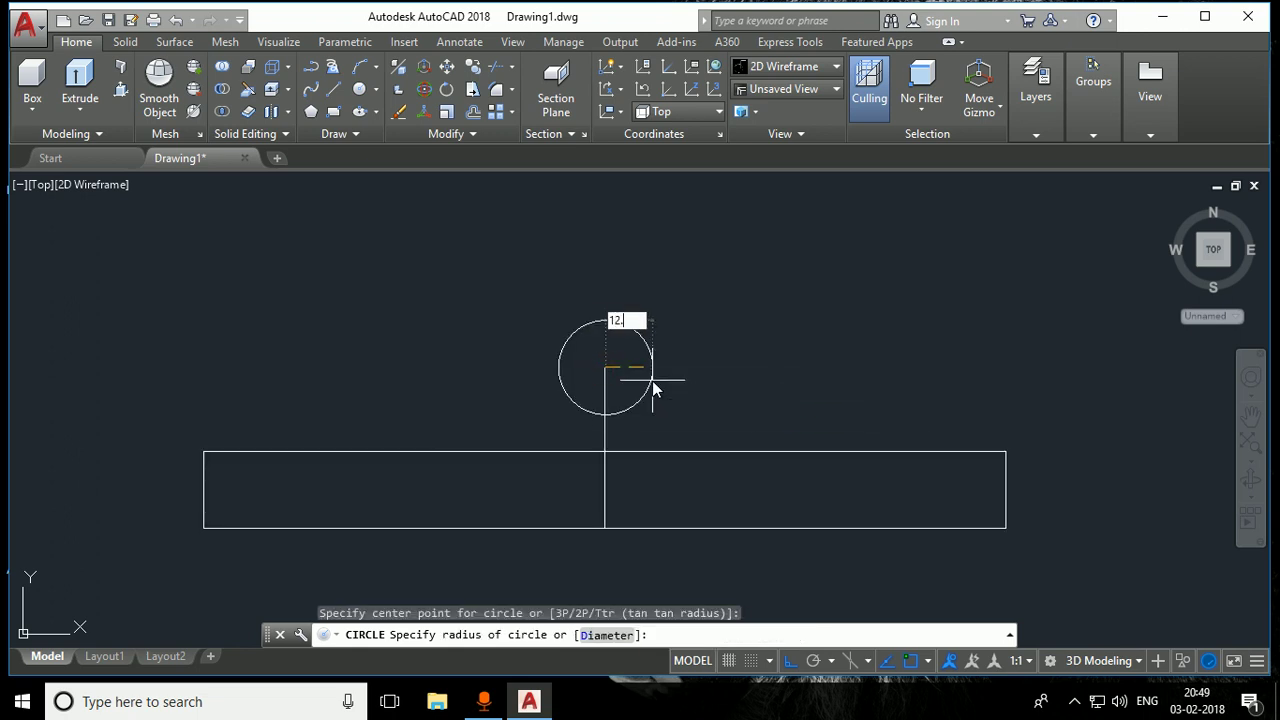
key("Return")
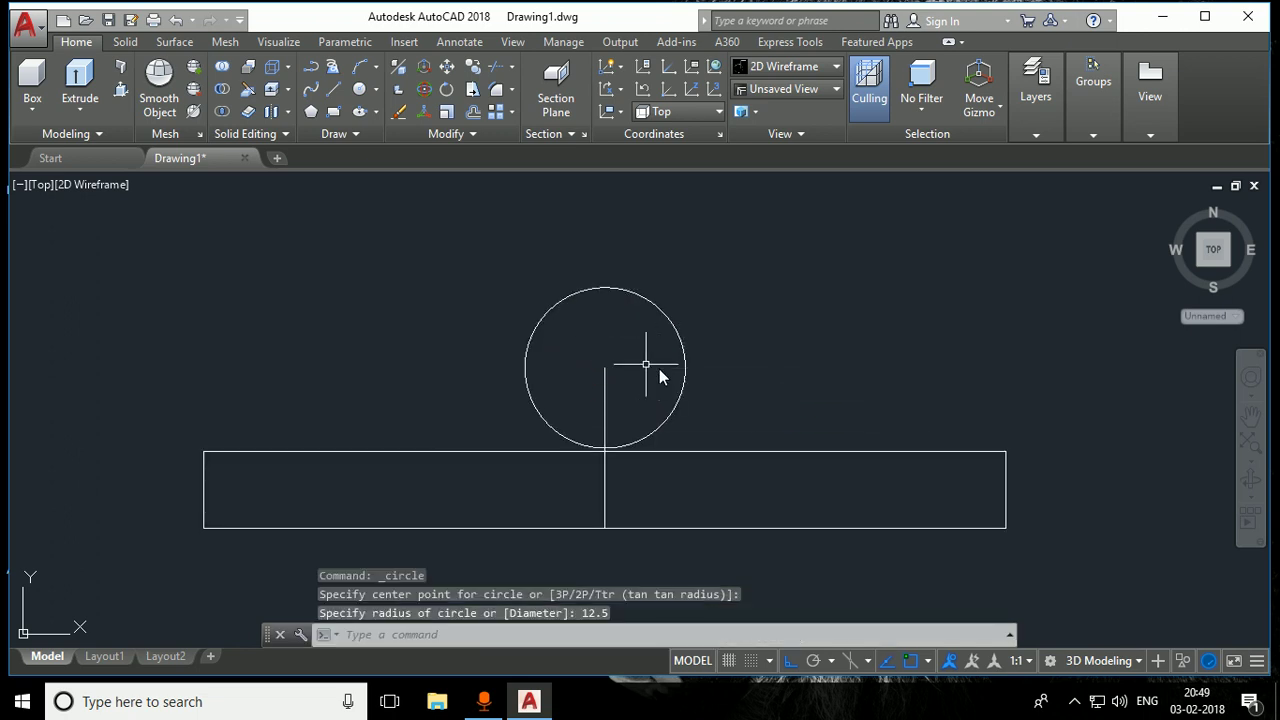
left_click(362, 90)
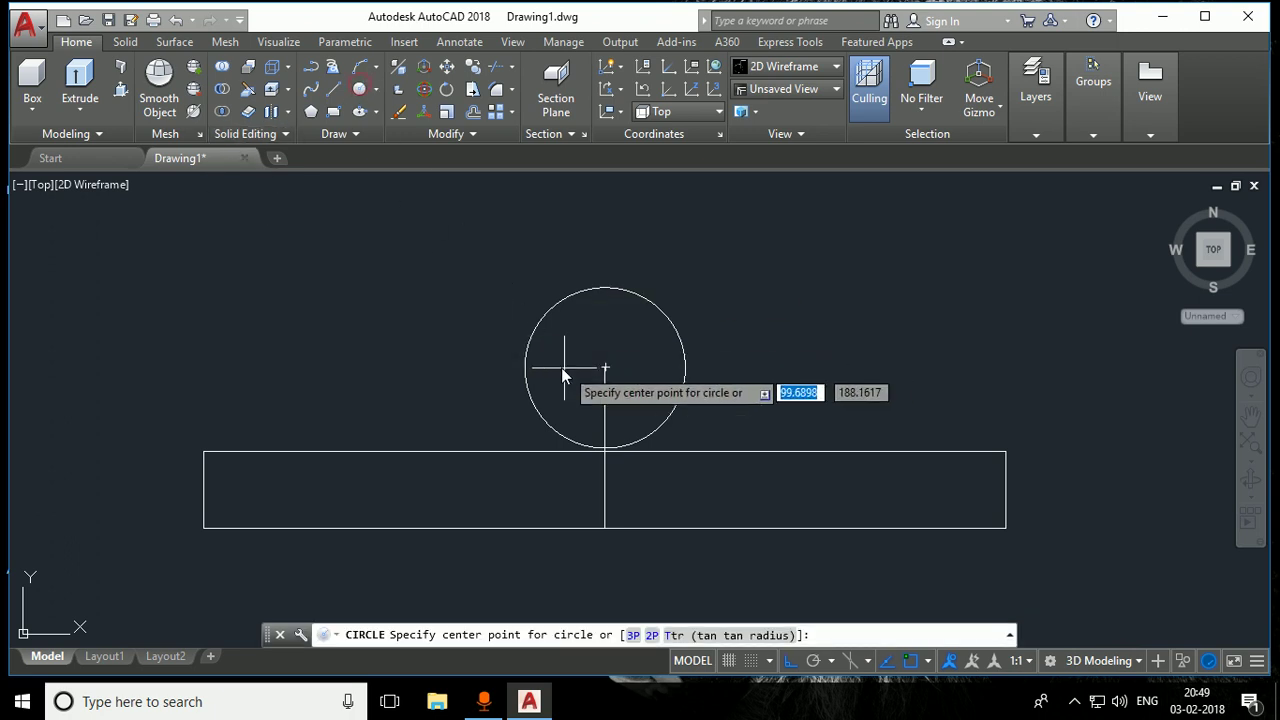
Draw a concentric radius 25 circle at the same centre
left_click(604, 368)
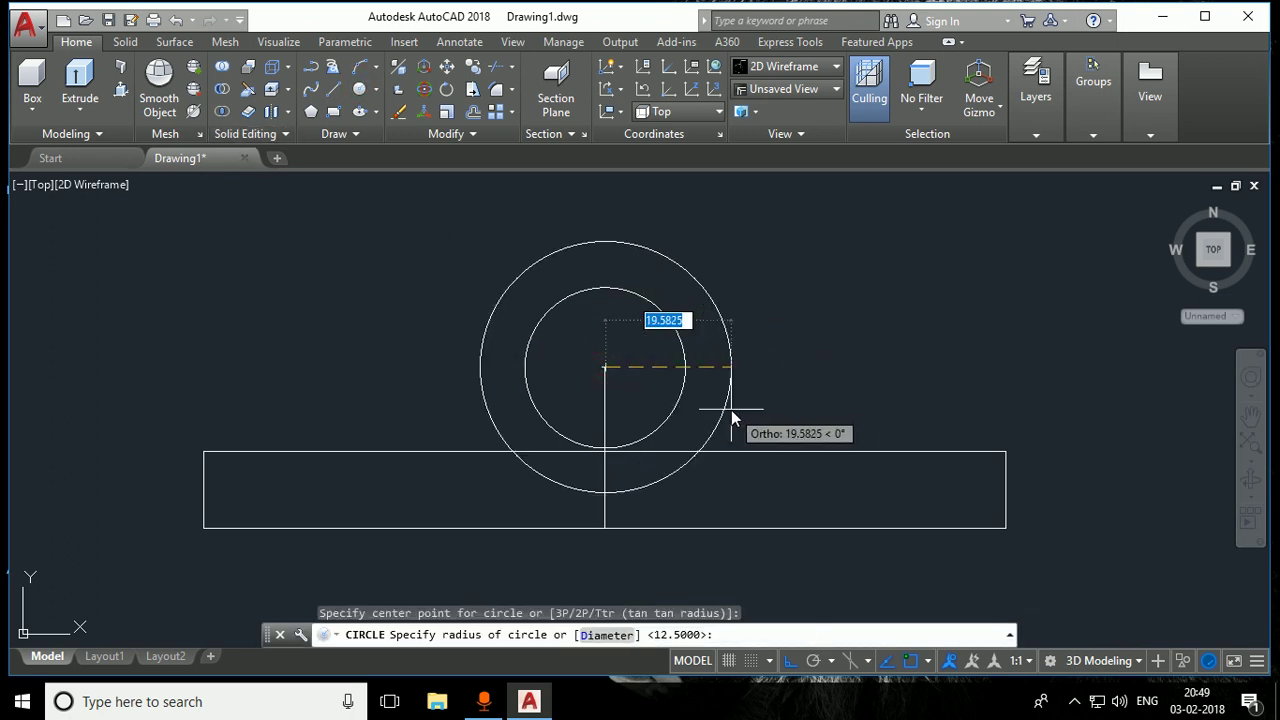
type("25")
key("Return")
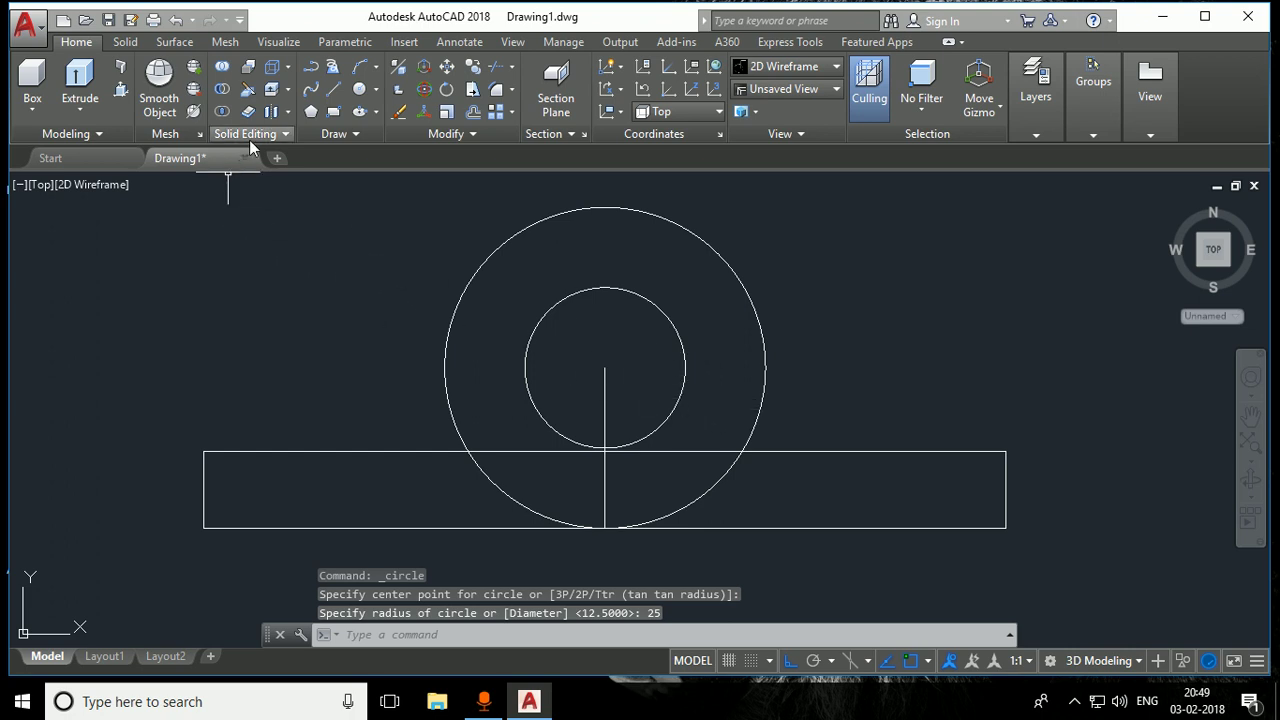
Draw vertical lines from the outer circle's right and left sides down to the base's top edge
left_click(333, 89)
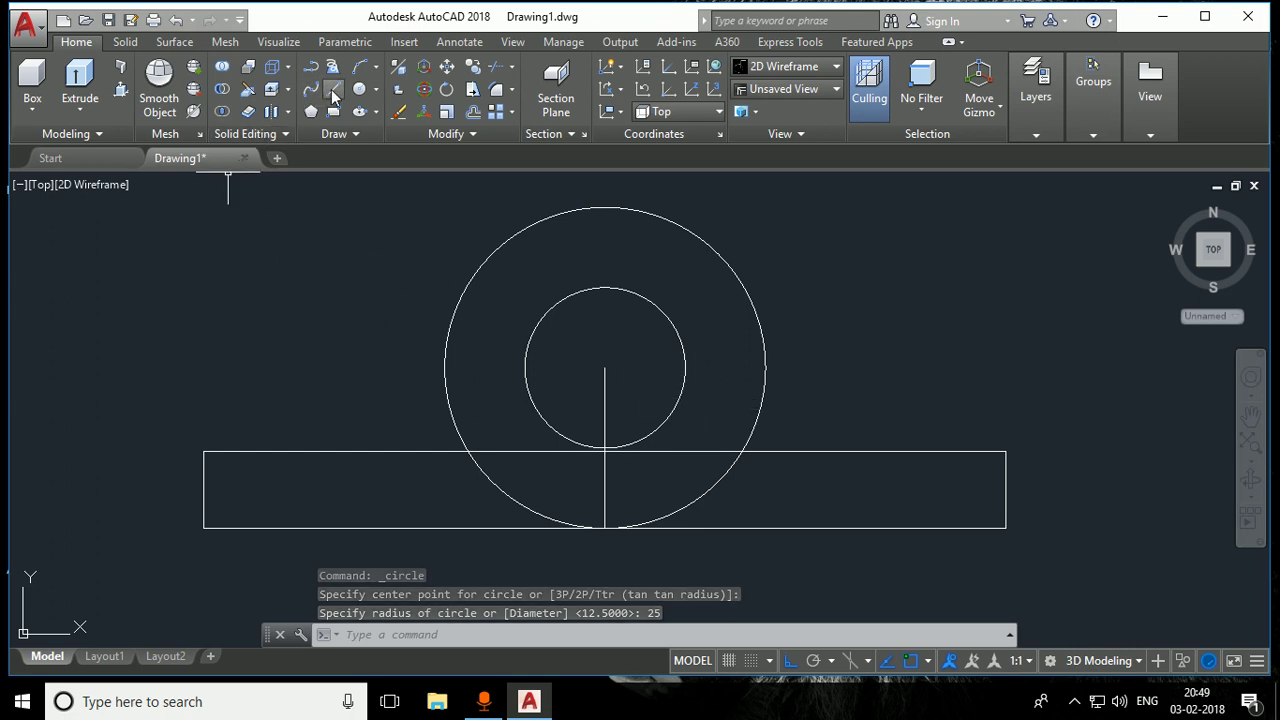
left_click(765, 367)
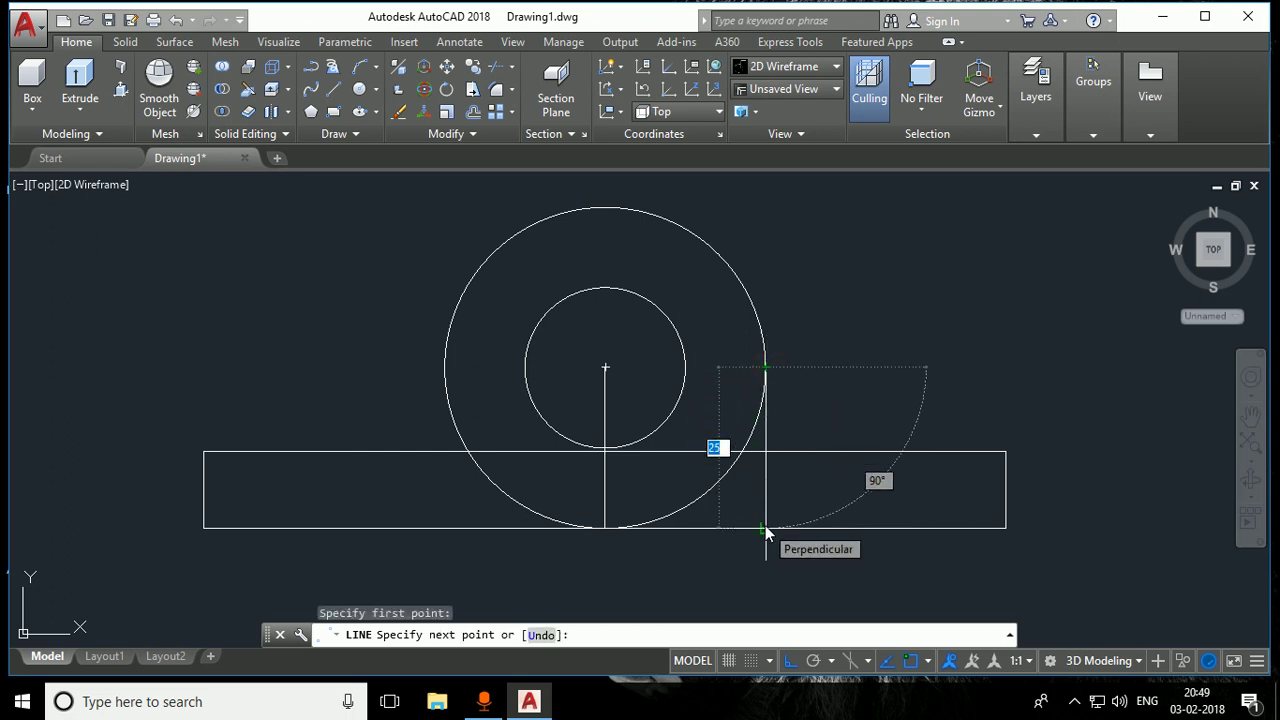
left_click(767, 454)
key("Escape")
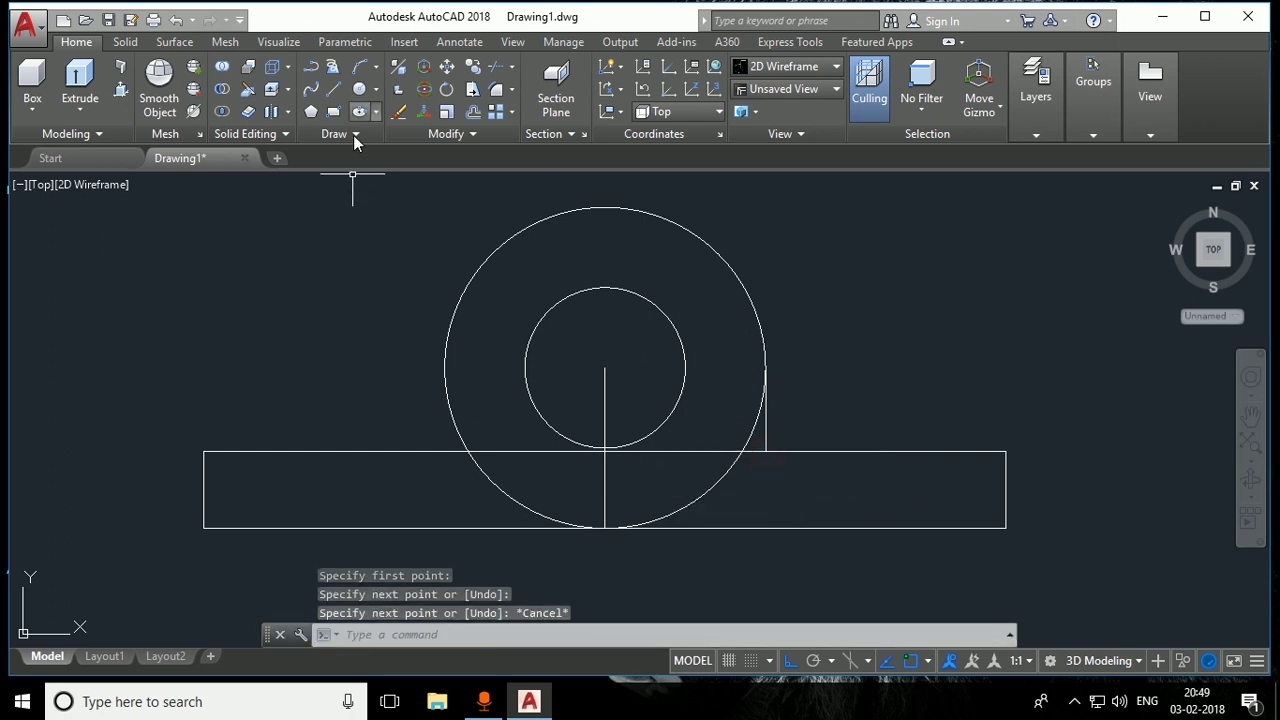
key("space")
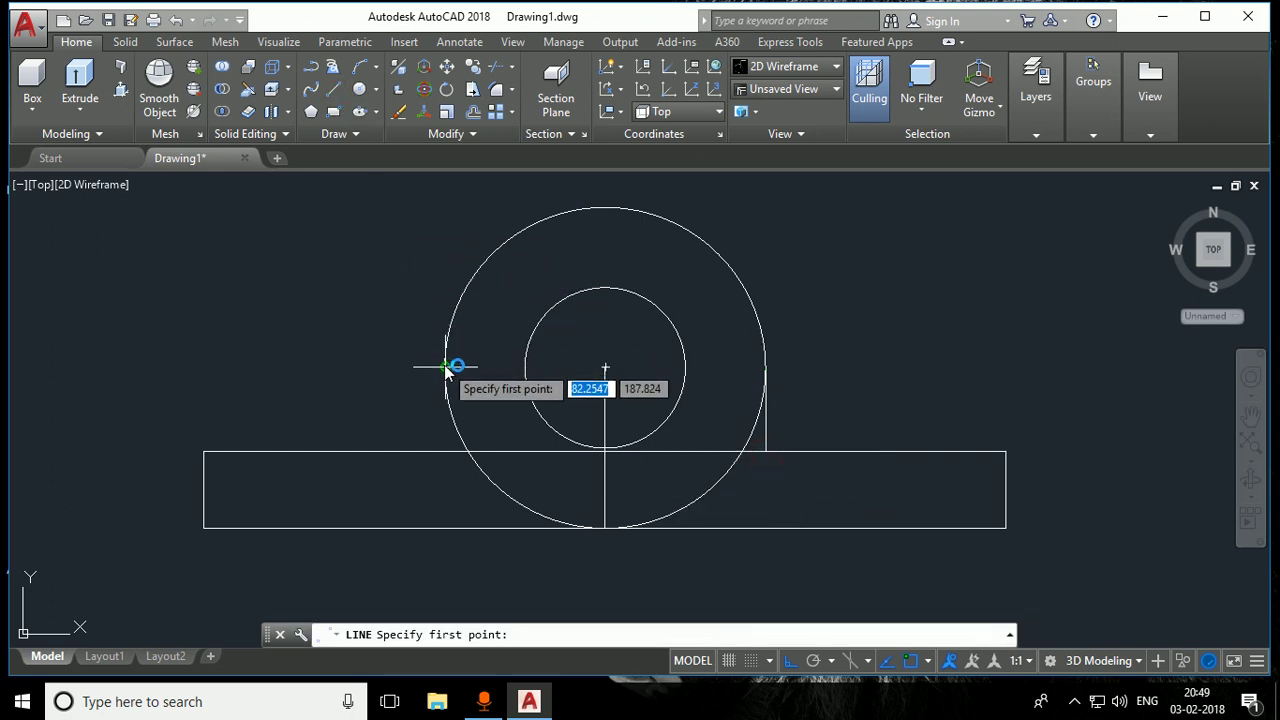
left_click(446, 367)
left_click(447, 452)
key("Escape")
type("TR")
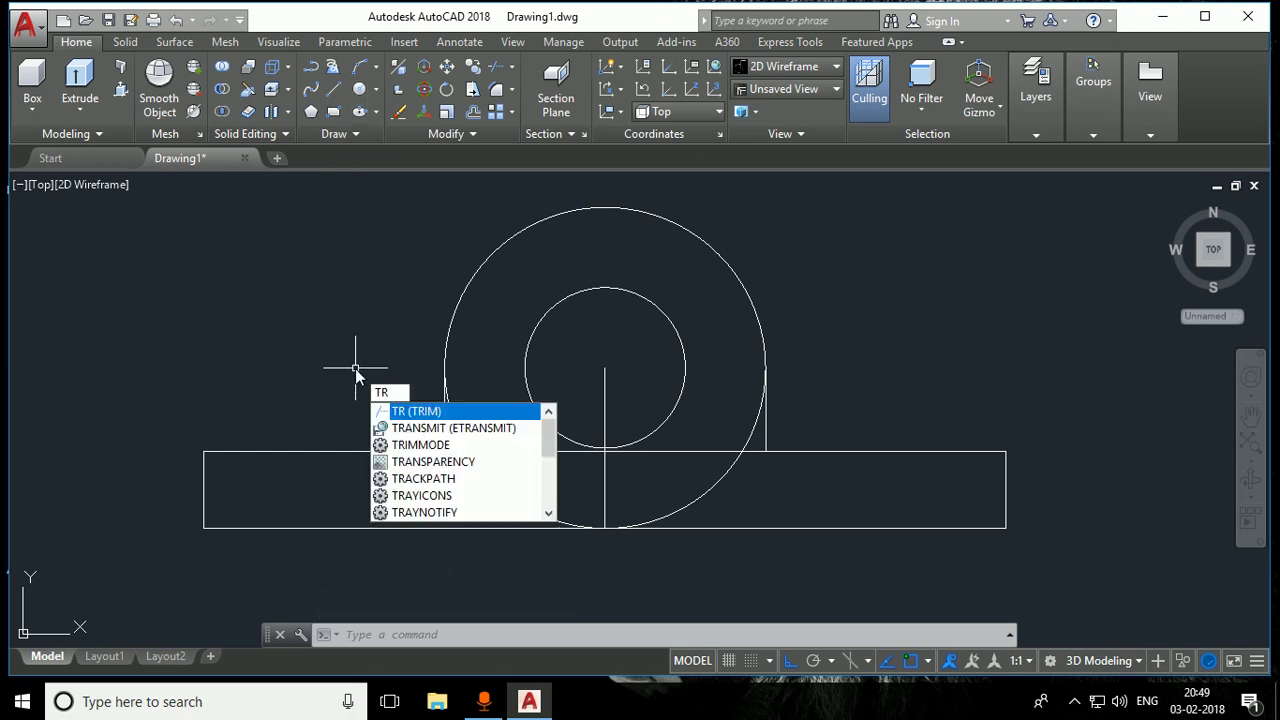
Trim the lower arcs, inner base segments and the centre line's part inside the base
key("Return")
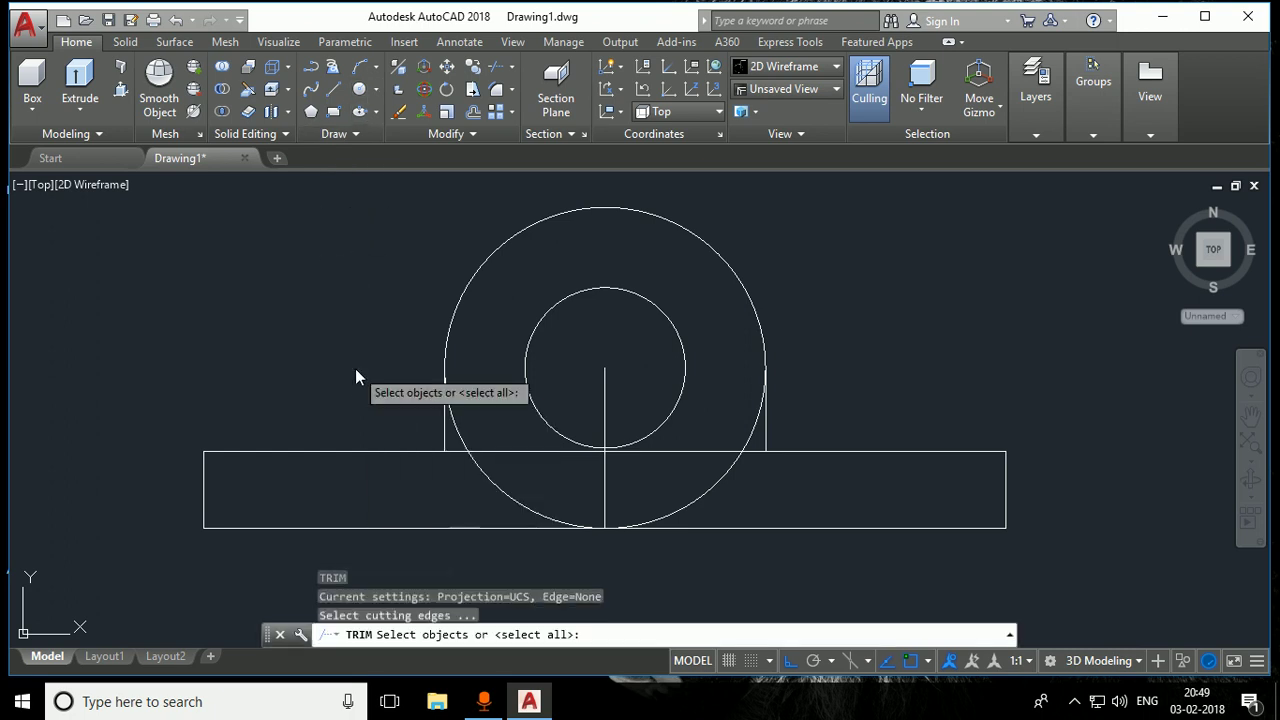
key("Return")
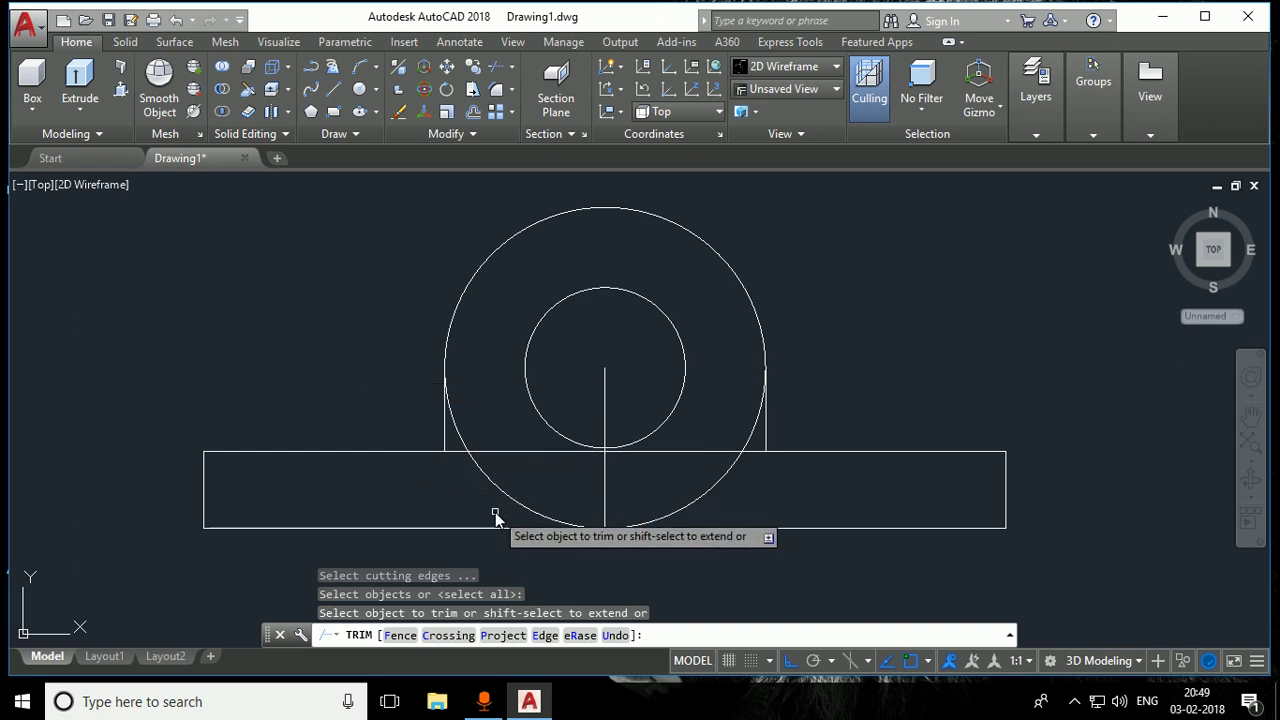
left_click_drag(495, 512, 481, 440)
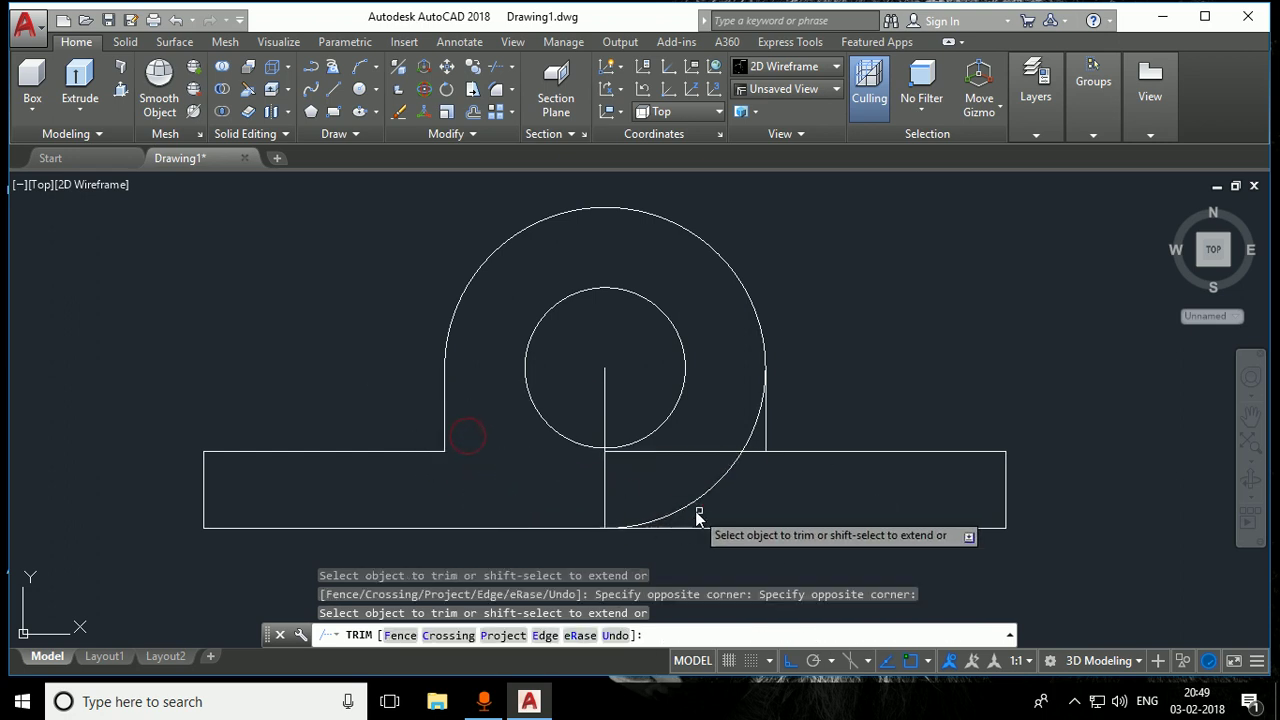
left_click(748, 511)
left_click(702, 436)
left_click(672, 467)
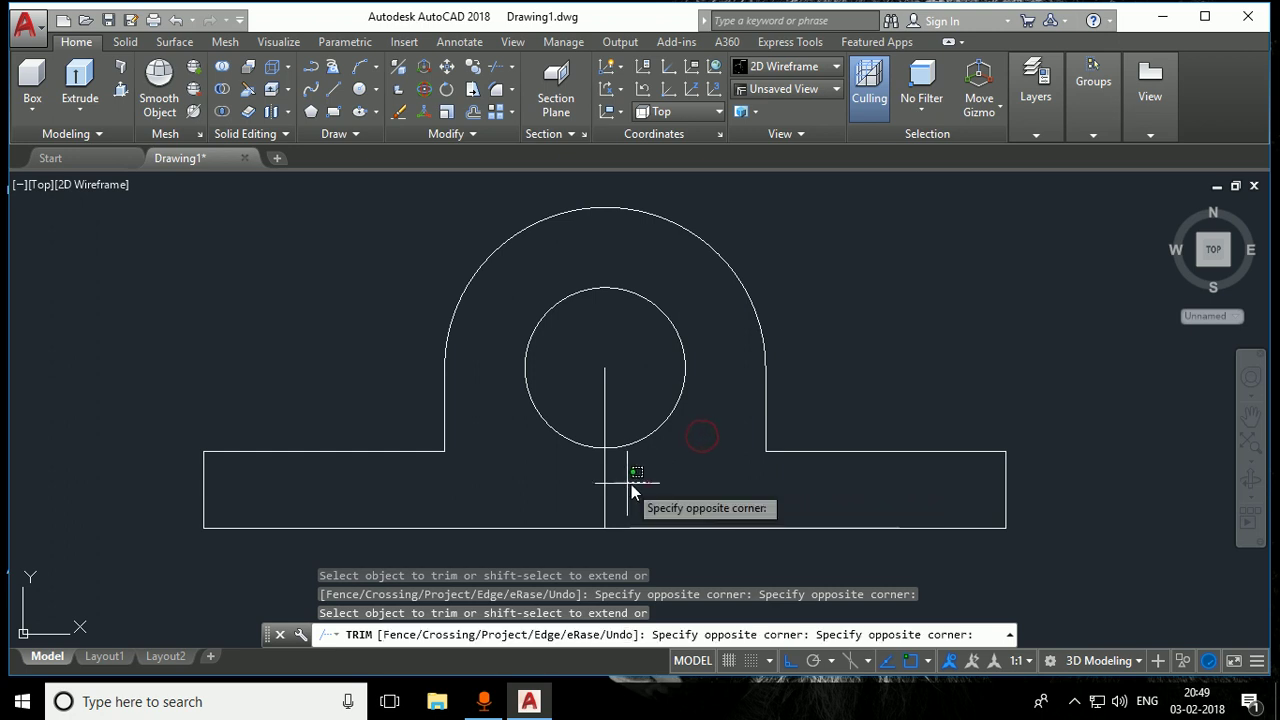
left_click(597, 484)
key("Escape")
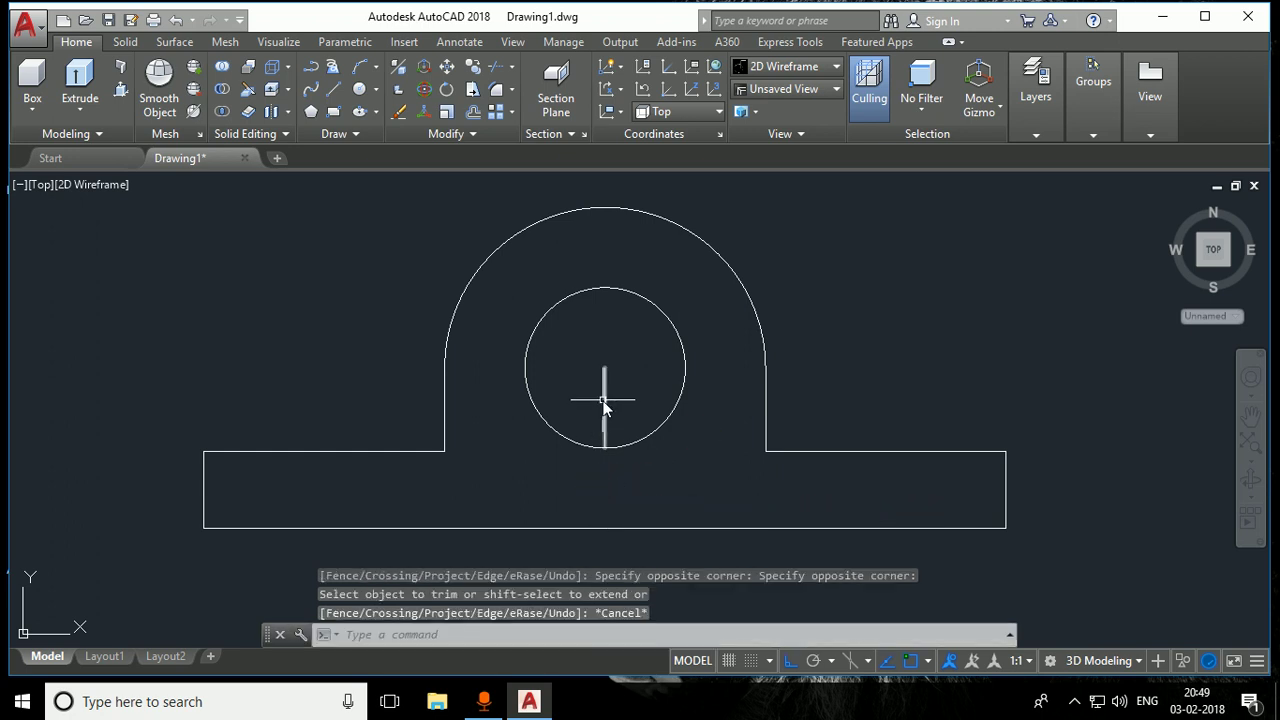
Delete the leftover vertical centre line
left_click(603, 400)
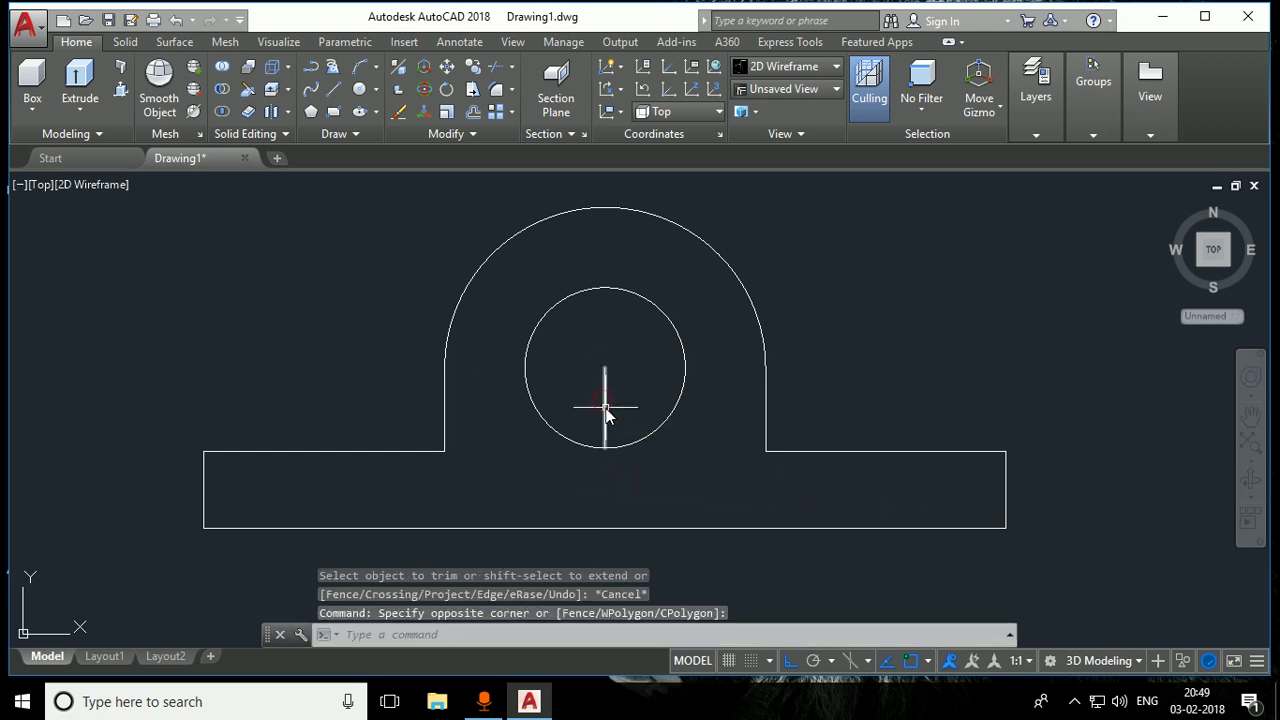
left_click(606, 412)
key("Delete")
Pan down and draw a rectangle 125 long by 38 wide beneath the bearing outline
scroll(597, 350, "down", 4)
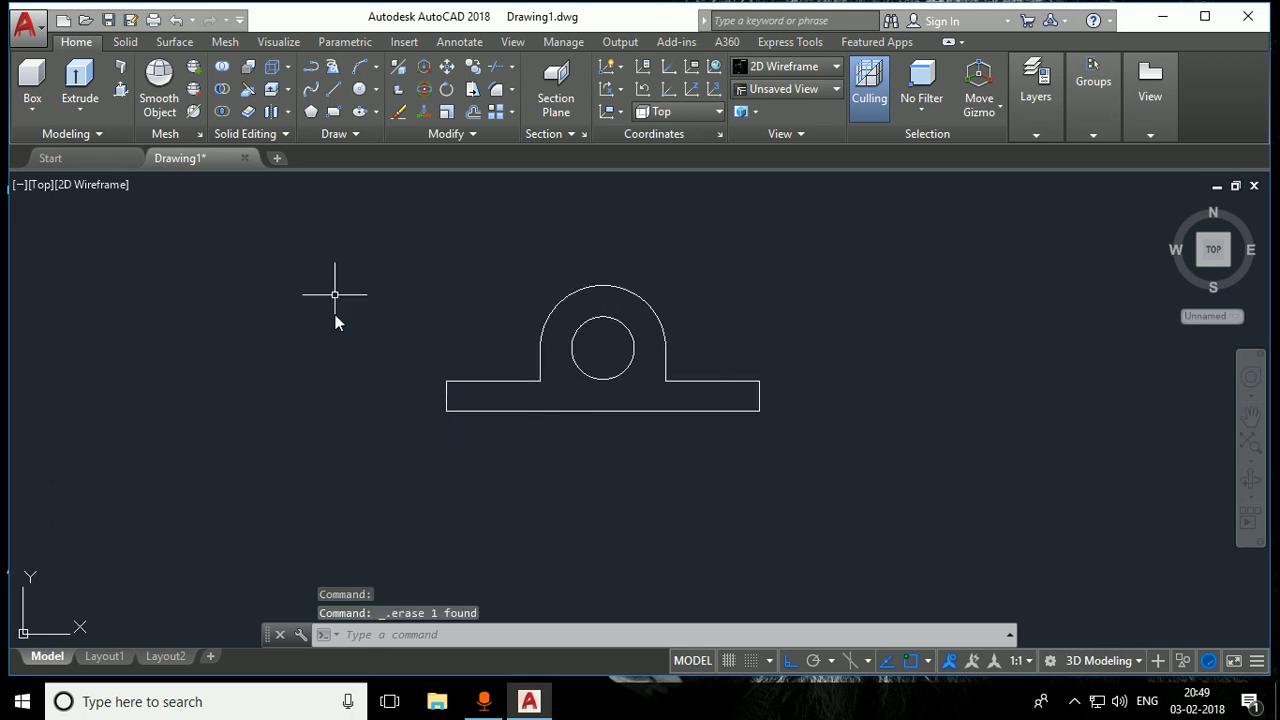
middle_click_drag(406, 394, 371, 349)
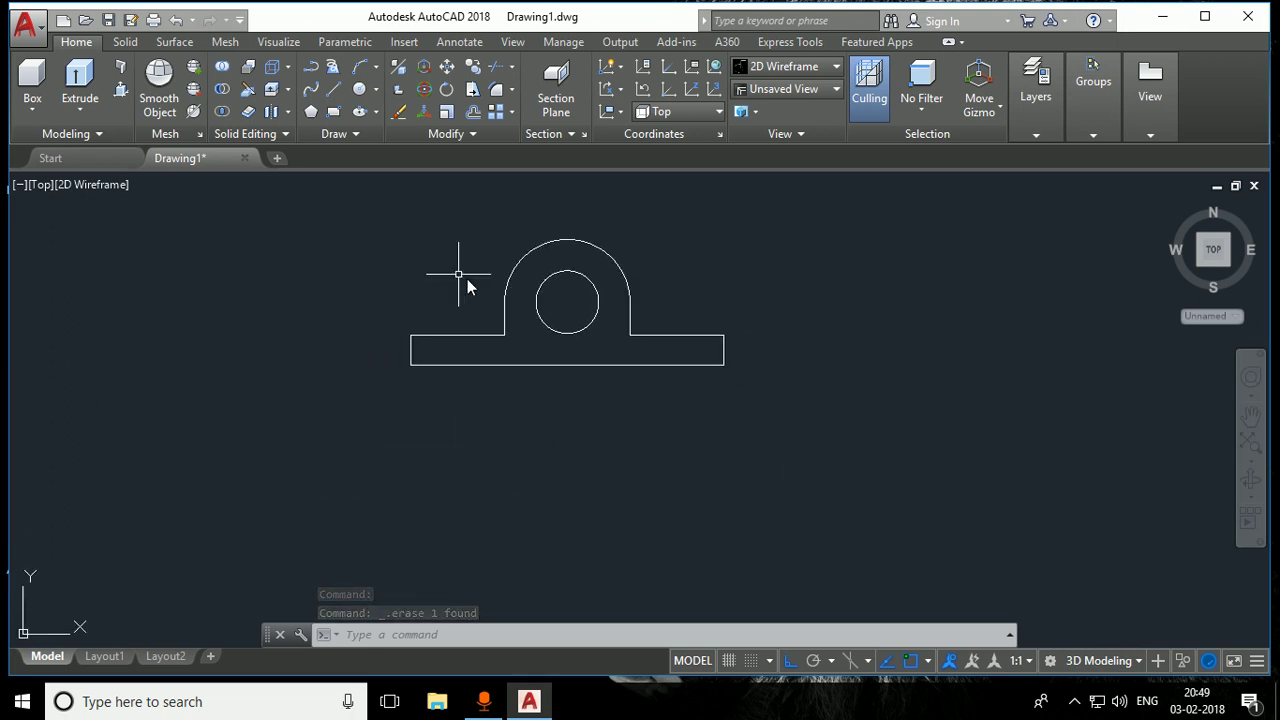
left_click(333, 111)
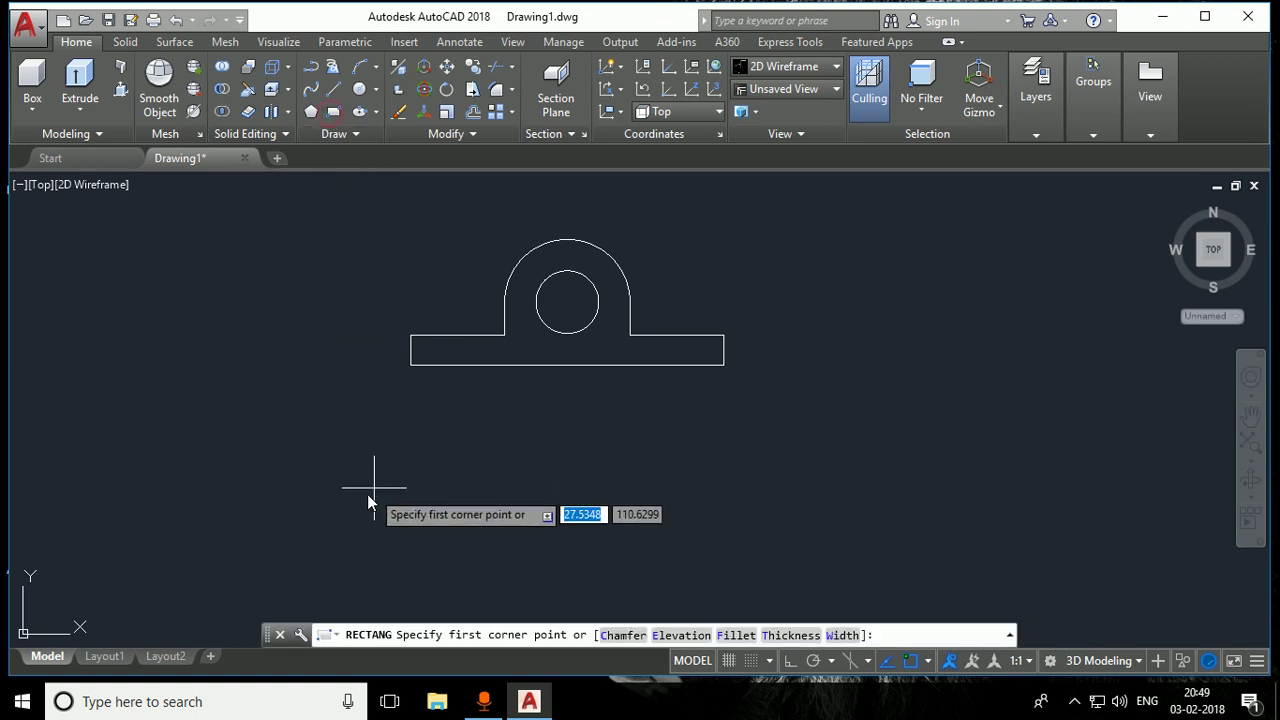
left_click(408, 452)
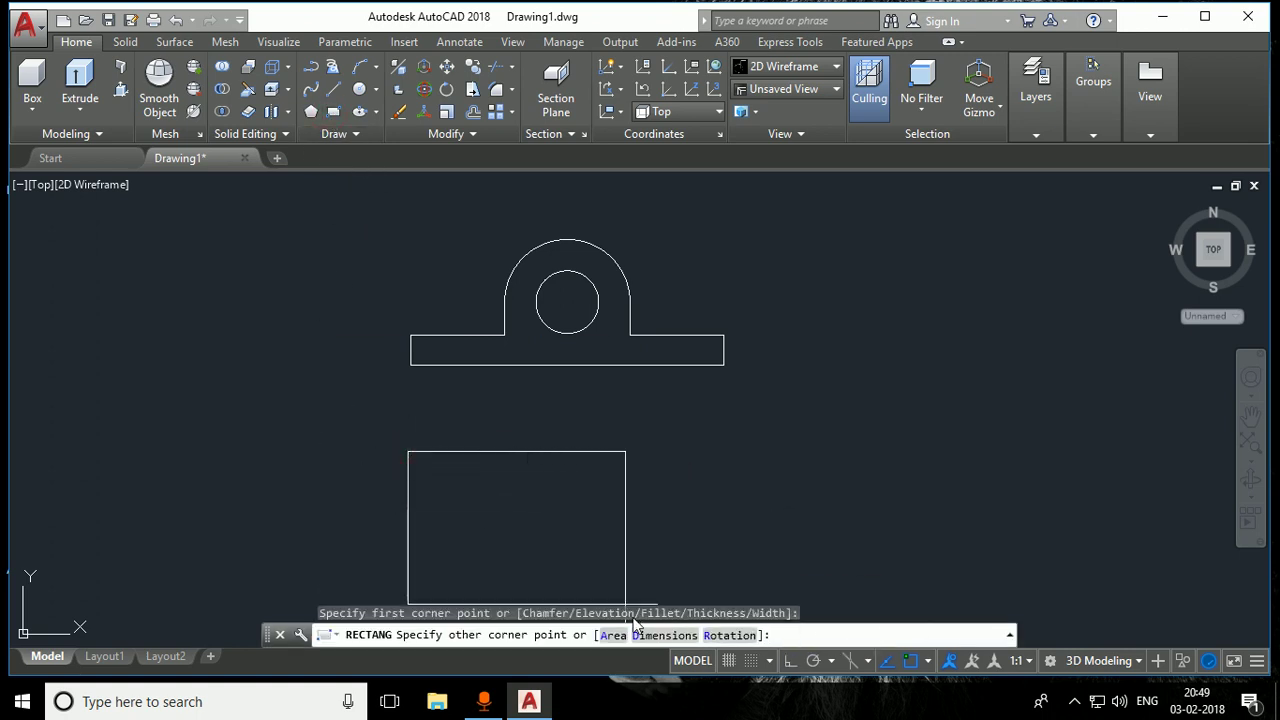
left_click(662, 636)
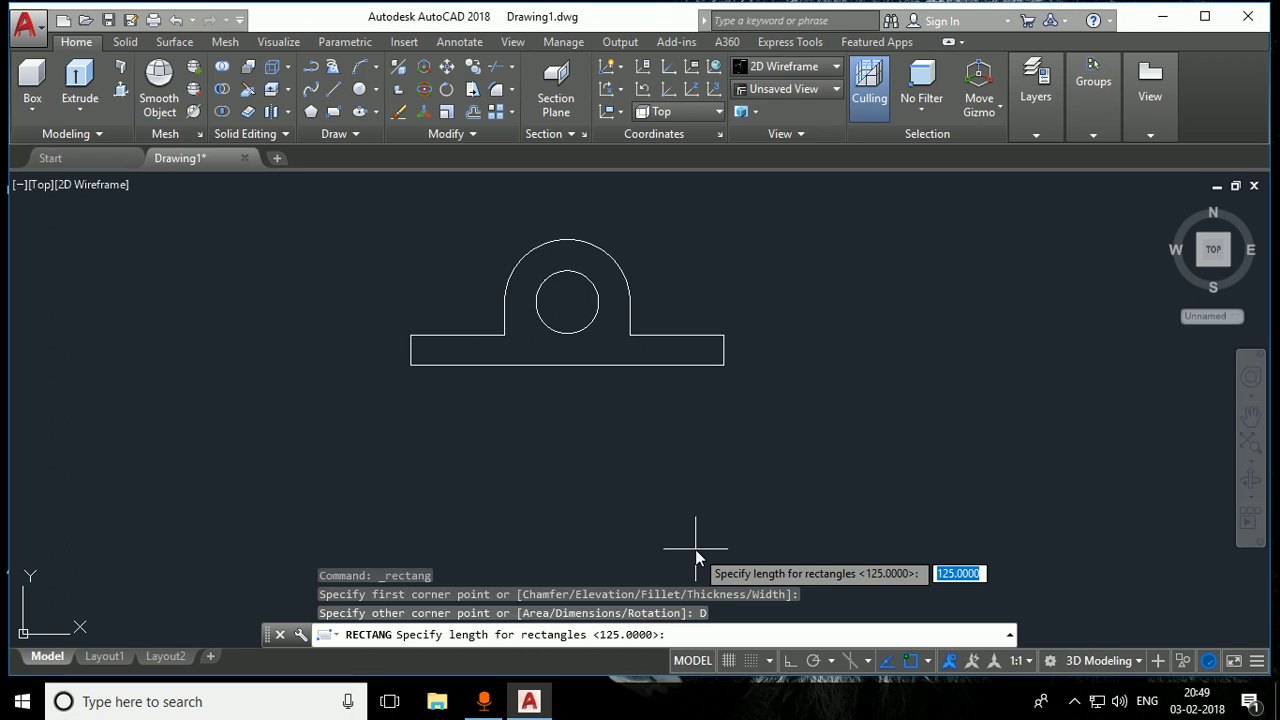
key("Return")
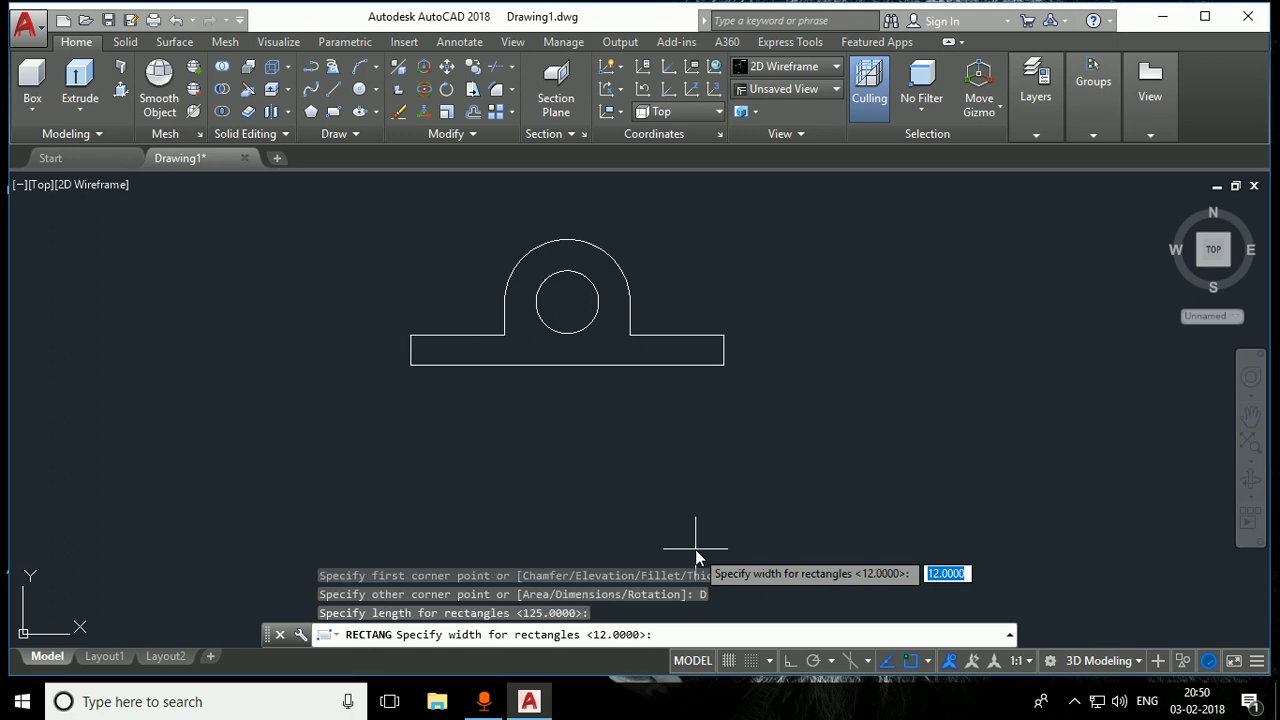
type("38")
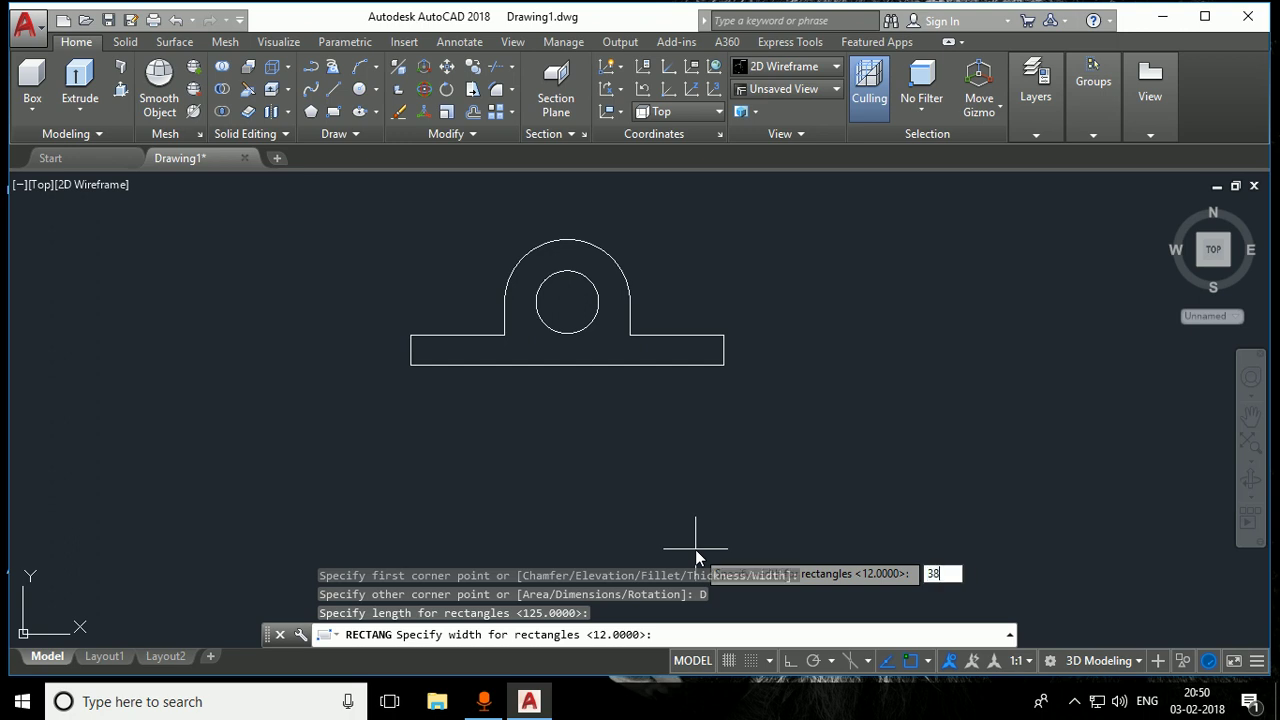
key("Return")
left_click(695, 549)
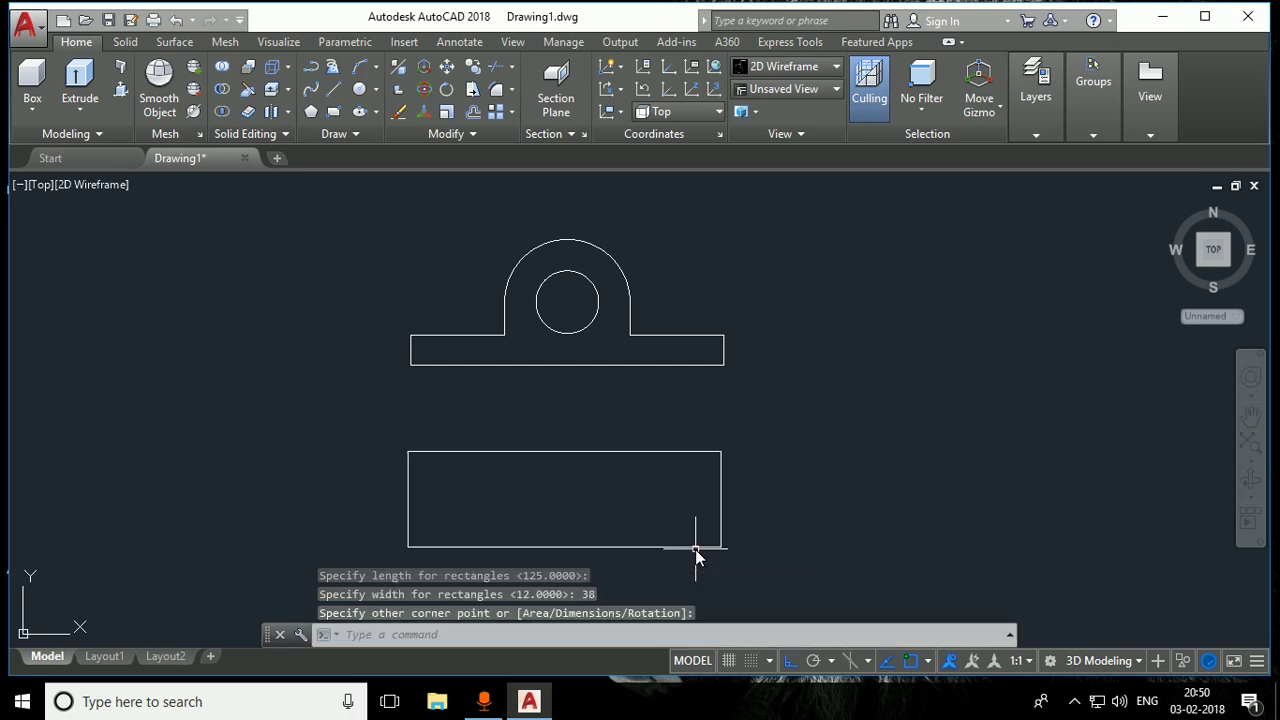
Draw an 18-unit line from the midpoint of the rectangle's left edge
left_click(333, 89)
left_click(407, 499)
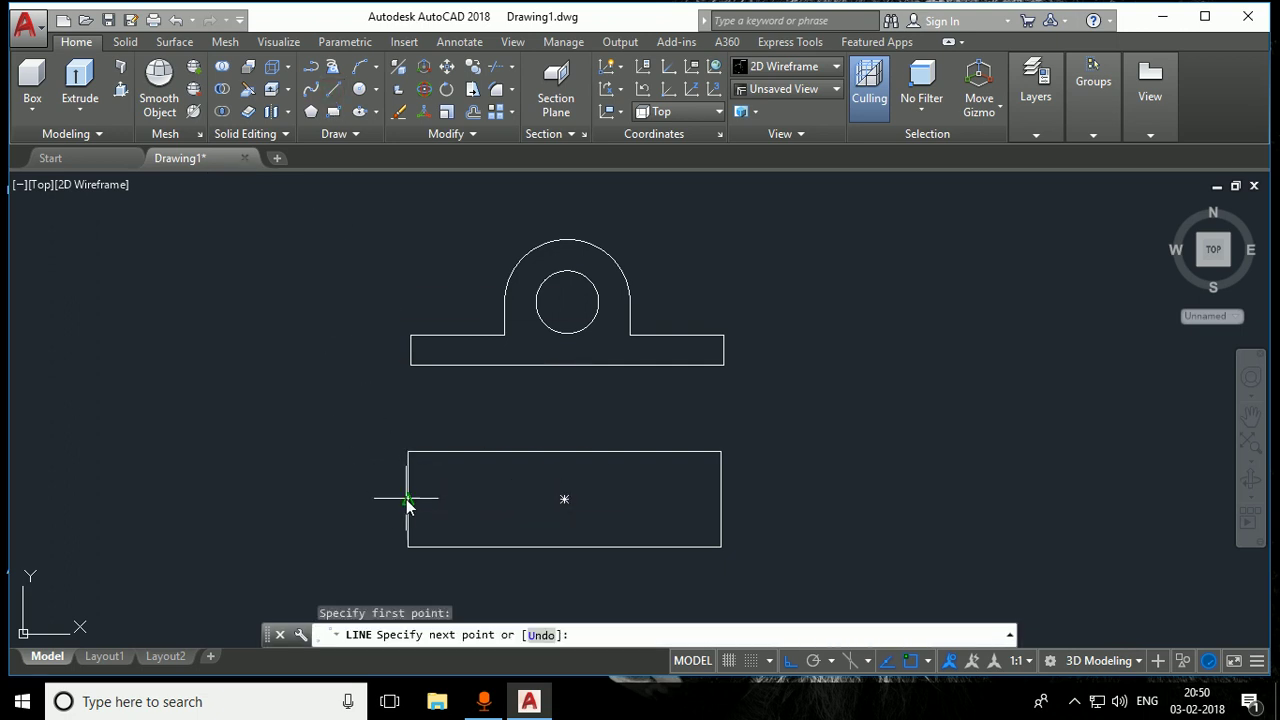
type("18")
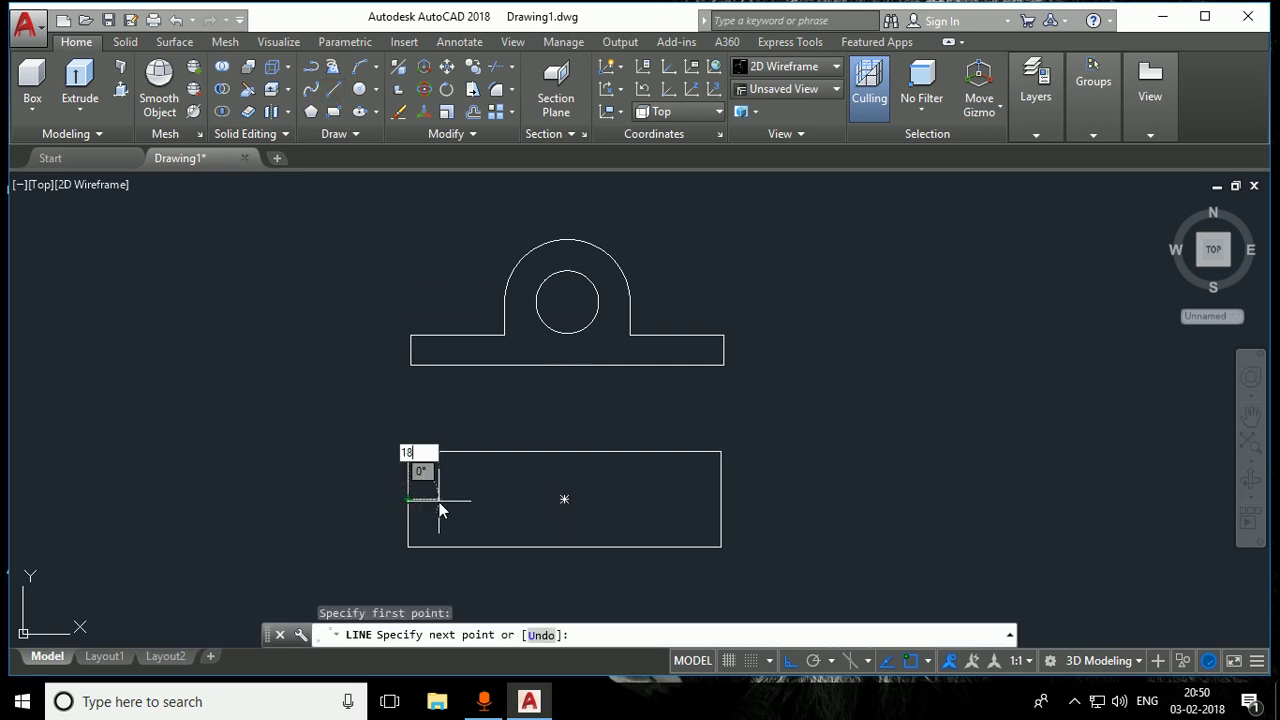
key("Return")
key("Escape")
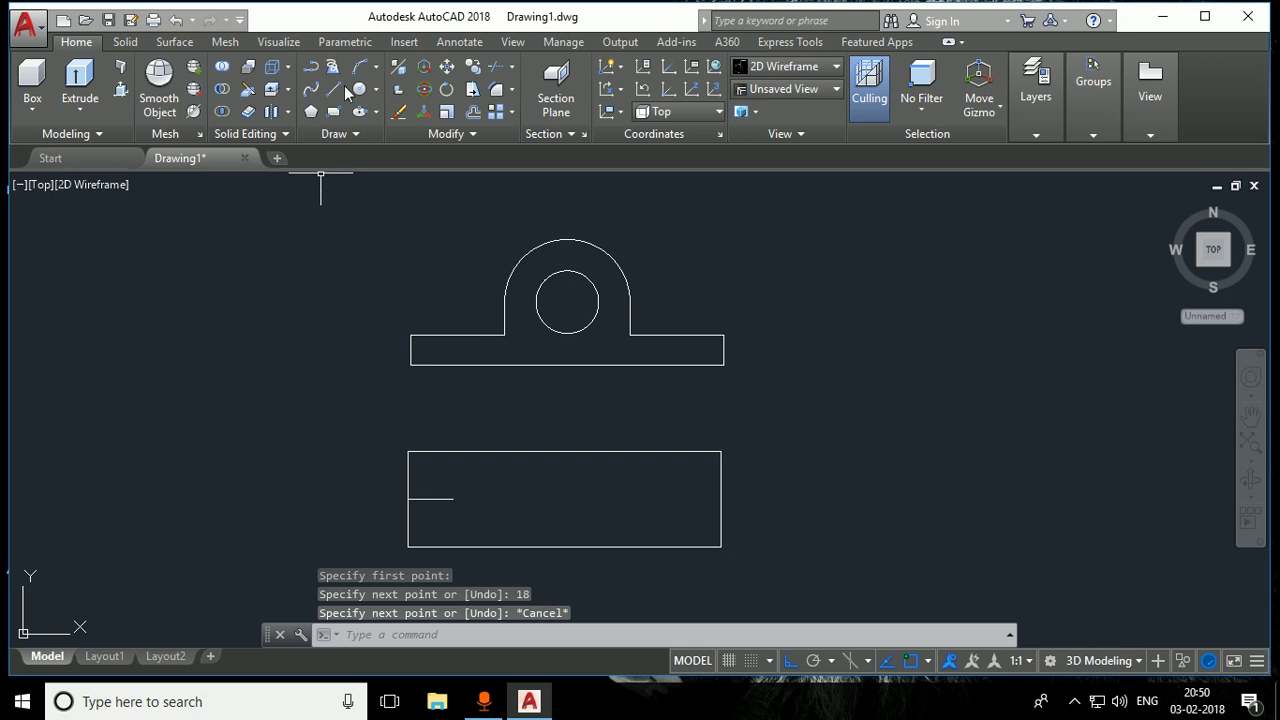
Draw a radius 6 circle centred at the end of the 18-unit line
left_click(357, 89)
left_click(453, 499)
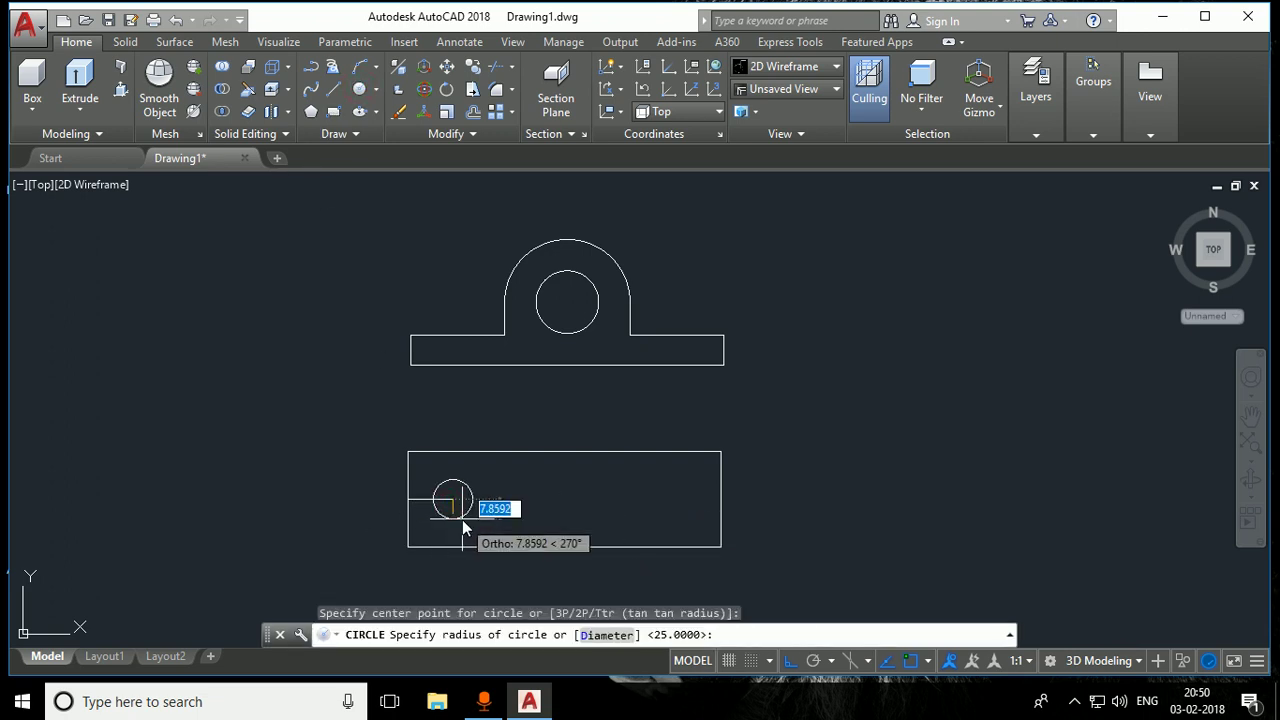
type("6")
key("Return")
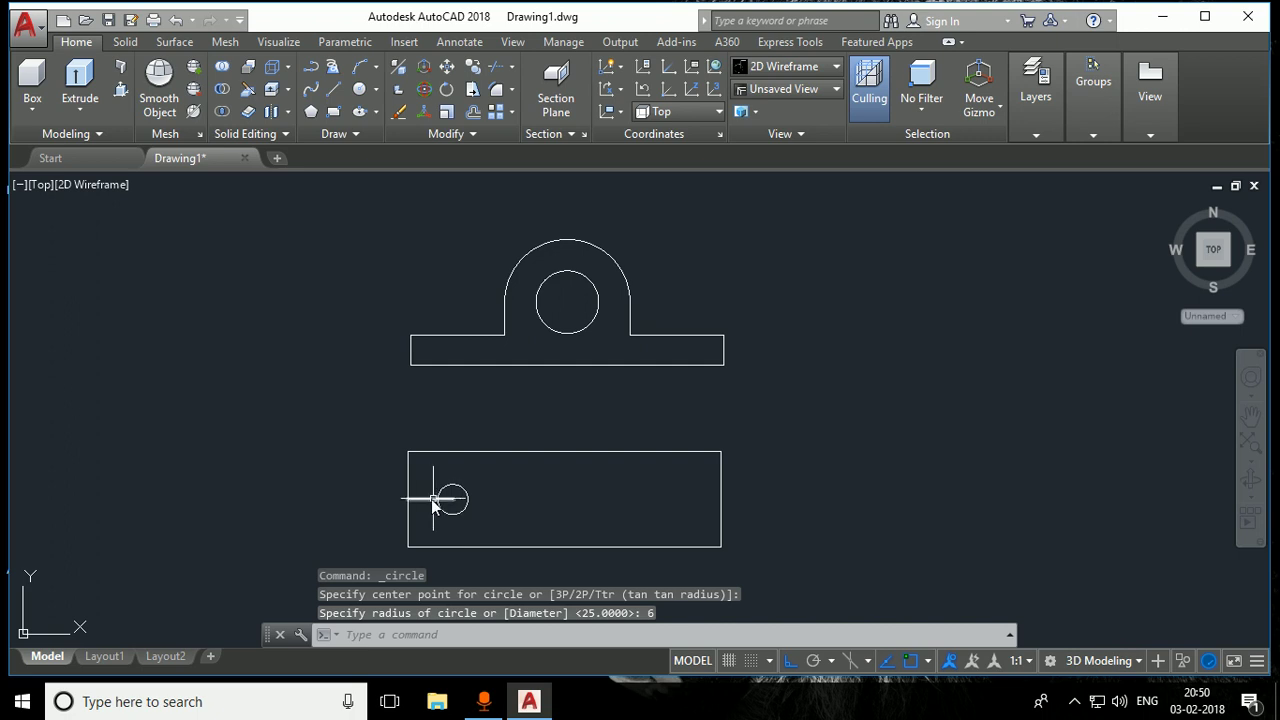
Draw a vertical centreline from the top-edge midpoint down to the bottom edge
left_click(333, 89)
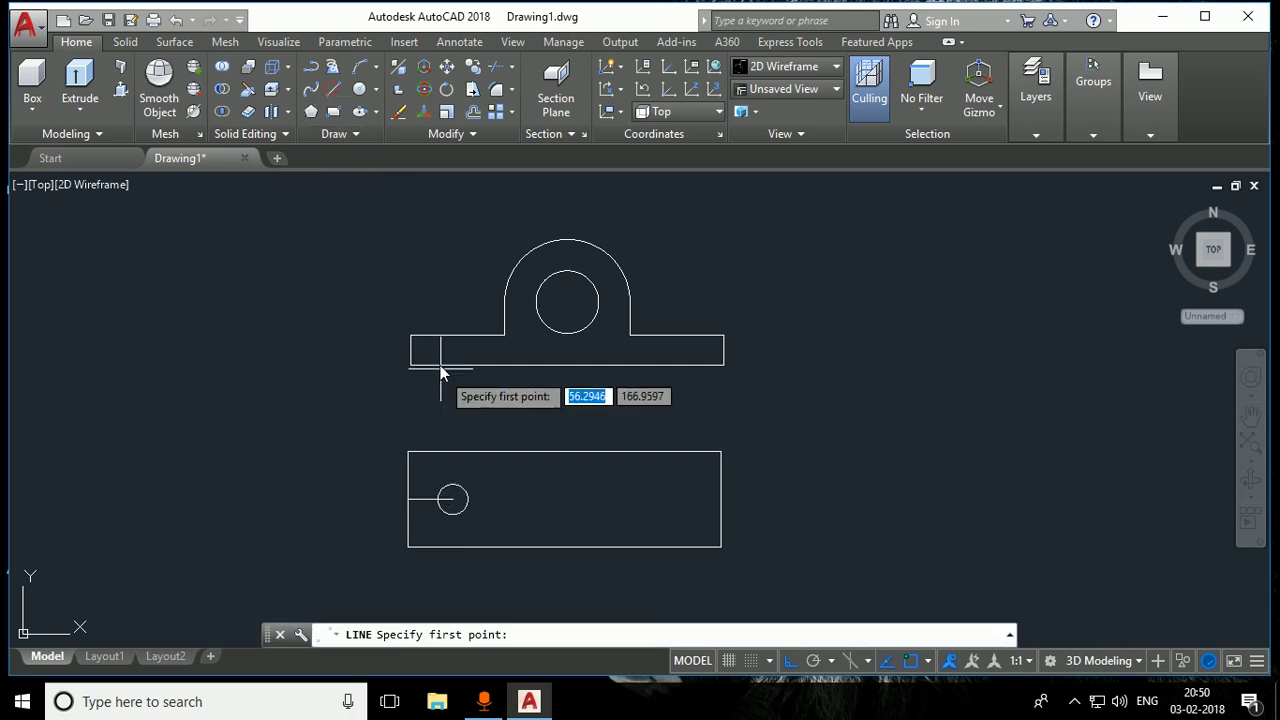
left_click(564, 452)
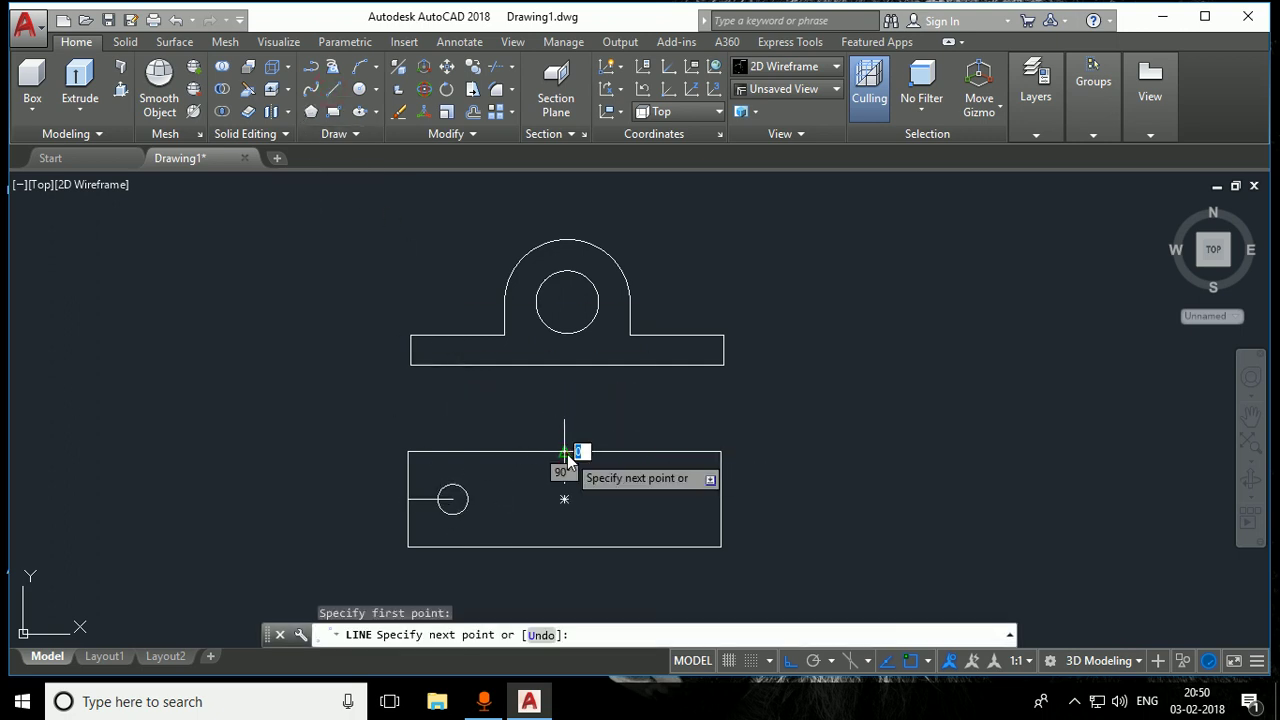
left_click(565, 547)
key("Escape")
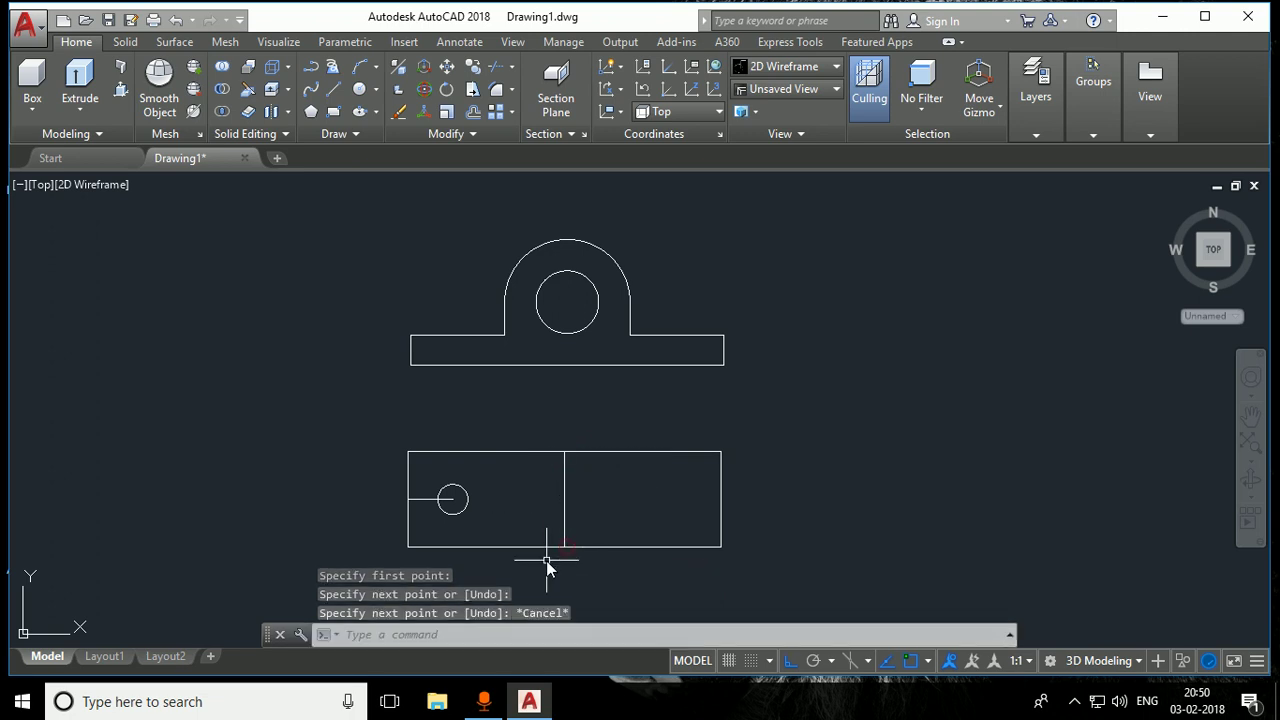
left_click(358, 92)
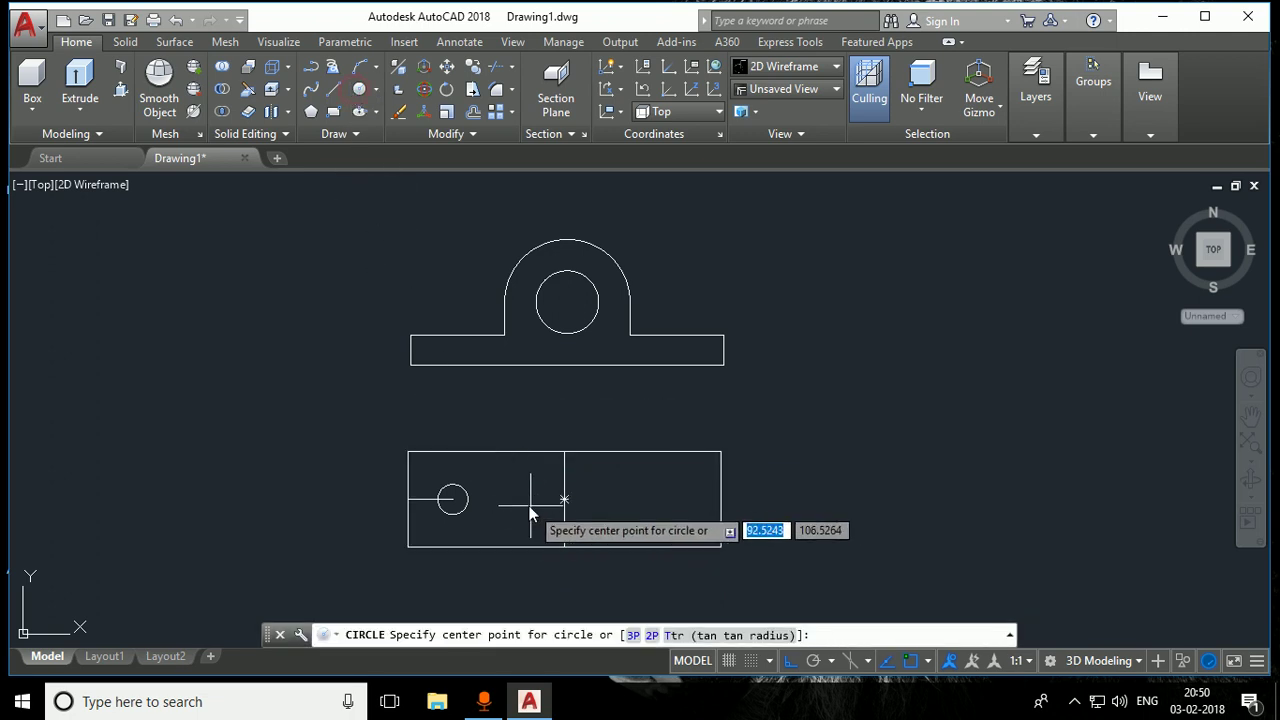
Draw concentric circles of radius 4.5 and 1.5 at the vertical centreline's midpoint
scroll(566, 525, "up", 4)
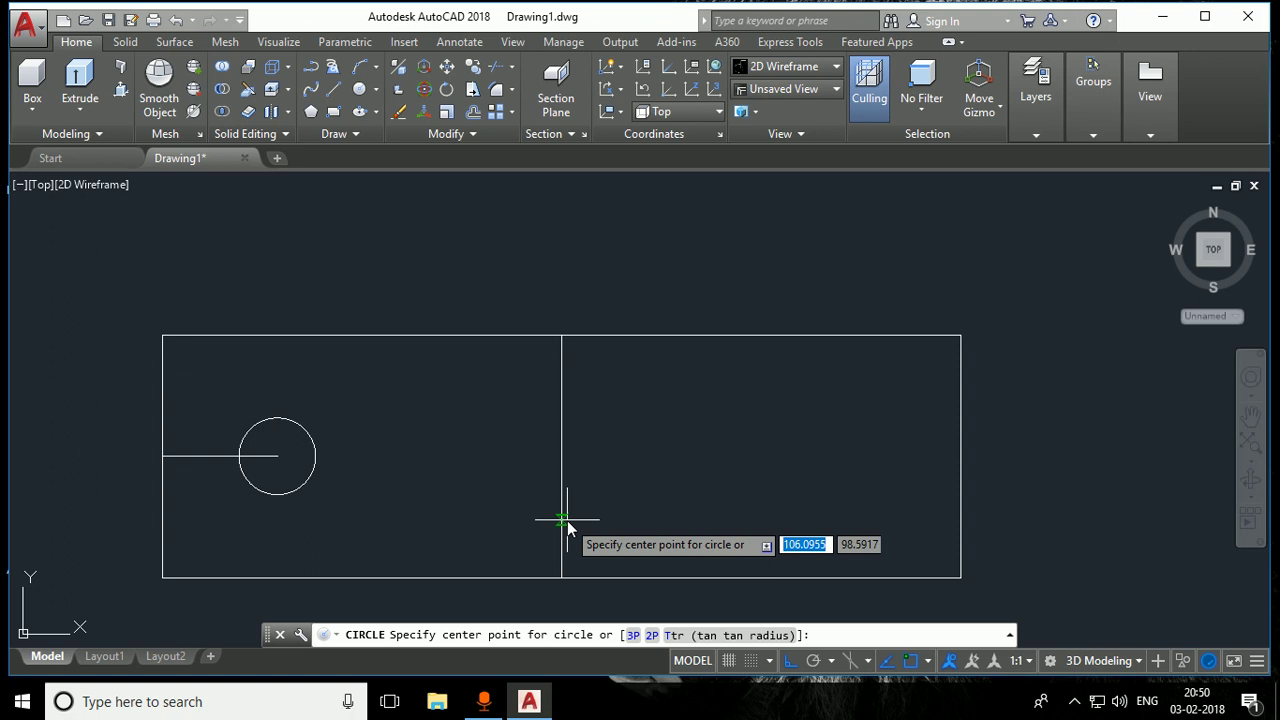
left_click(562, 460)
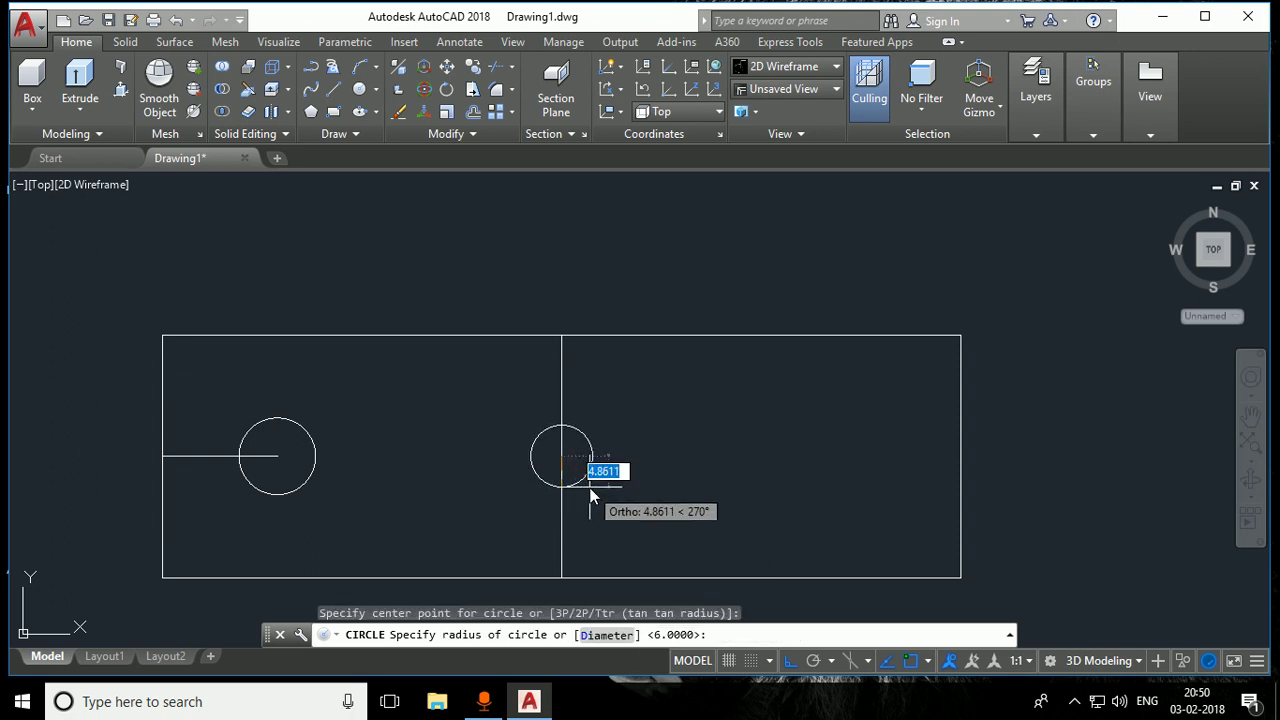
type("4.5")
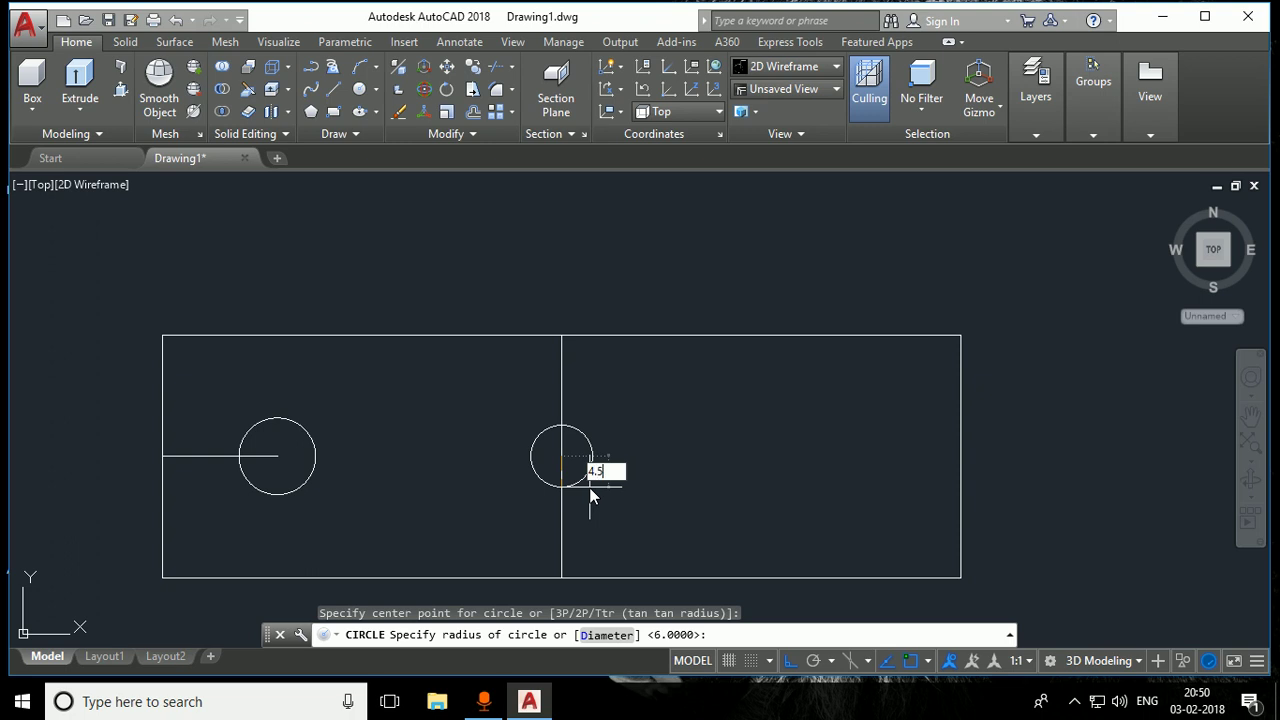
key("Return")
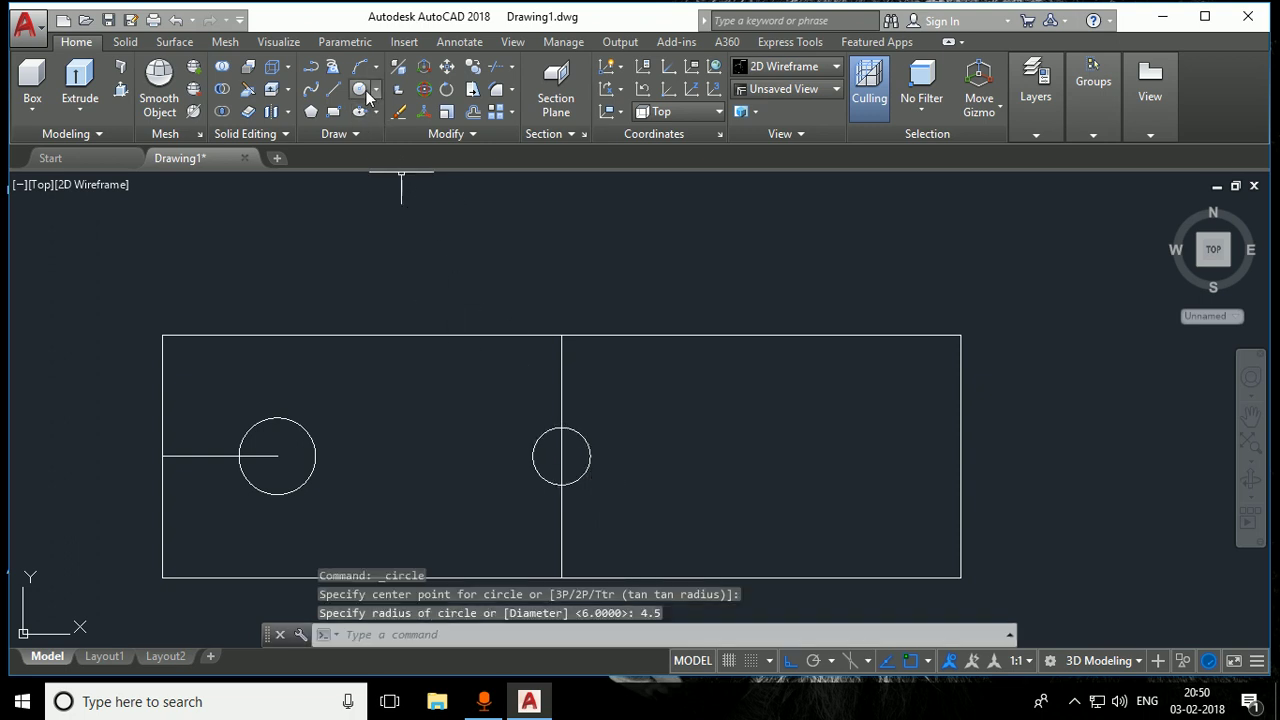
left_click(366, 89)
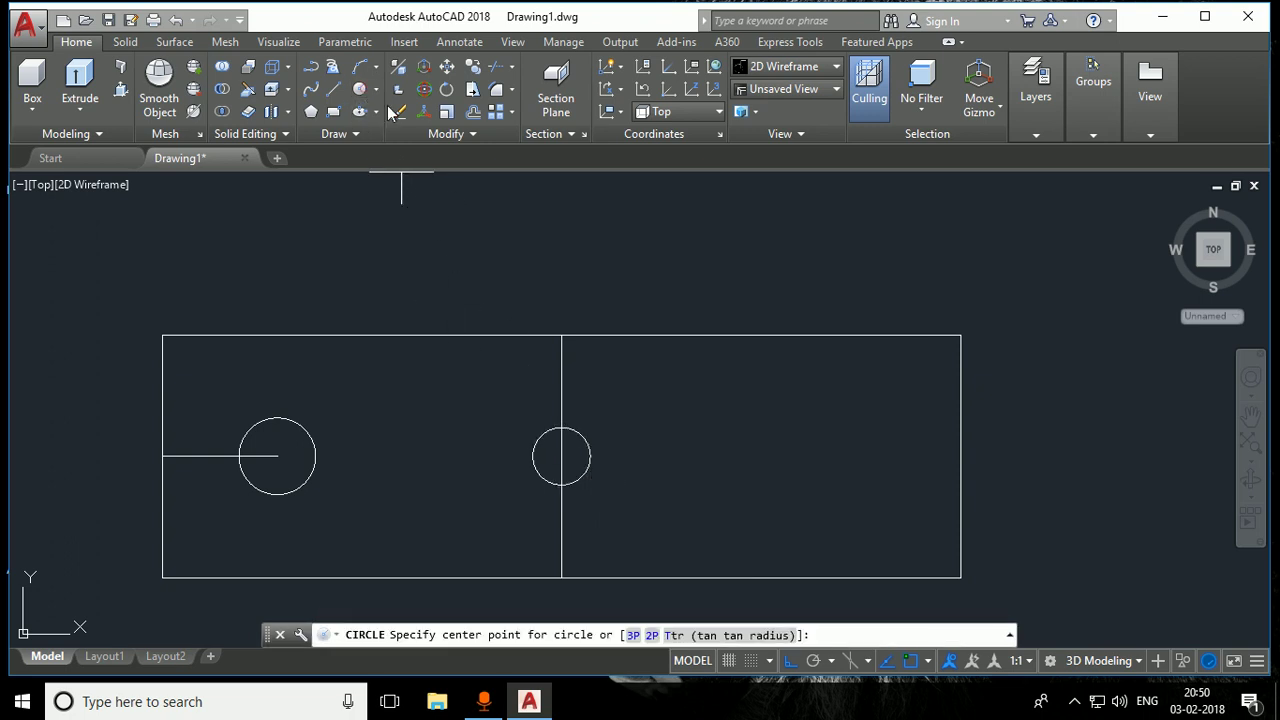
left_click(563, 460)
type("1.5")
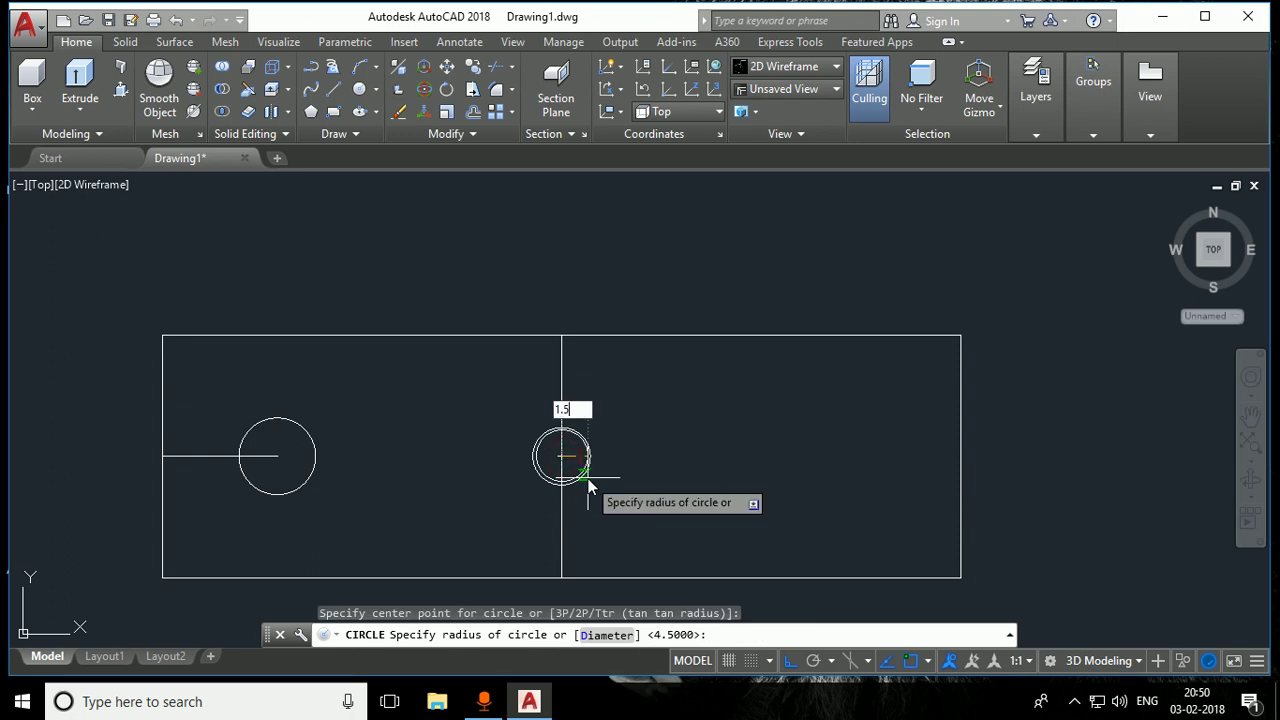
key("Return")
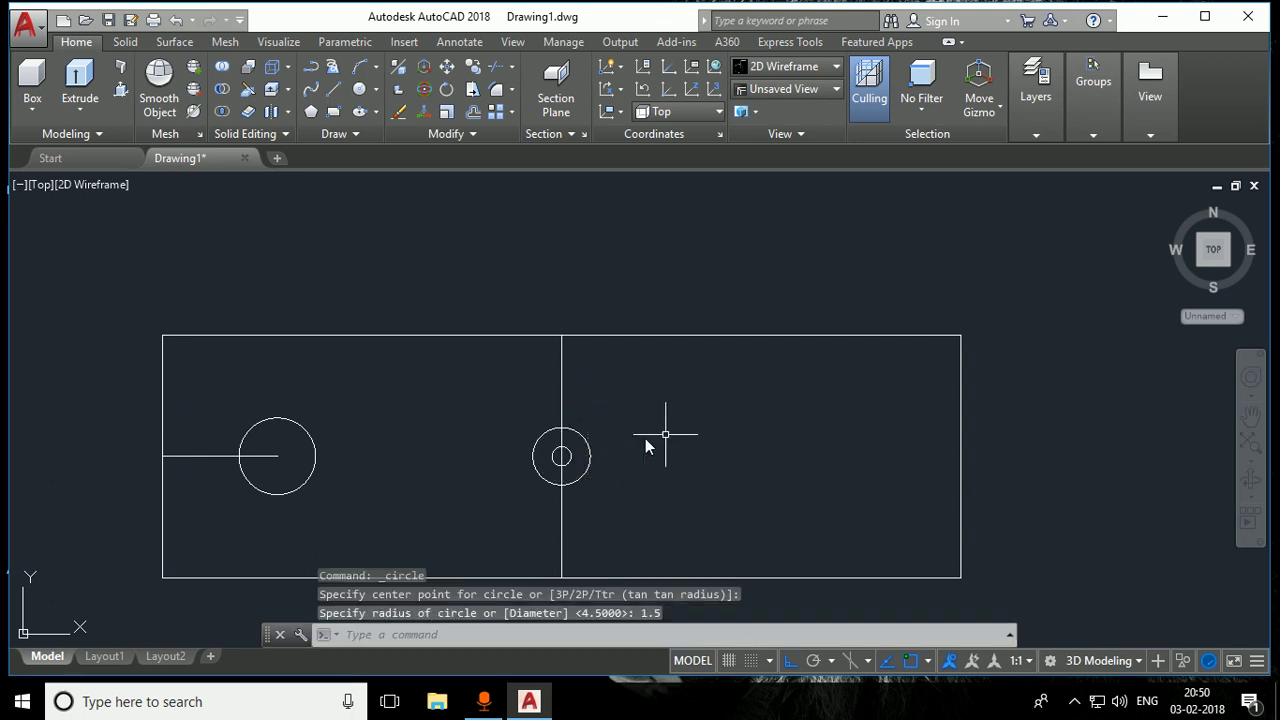
left_click(278, 420)
Mirror the left radius 6 circle across the vertical centreline, keeping the original
left_click(466, 135)
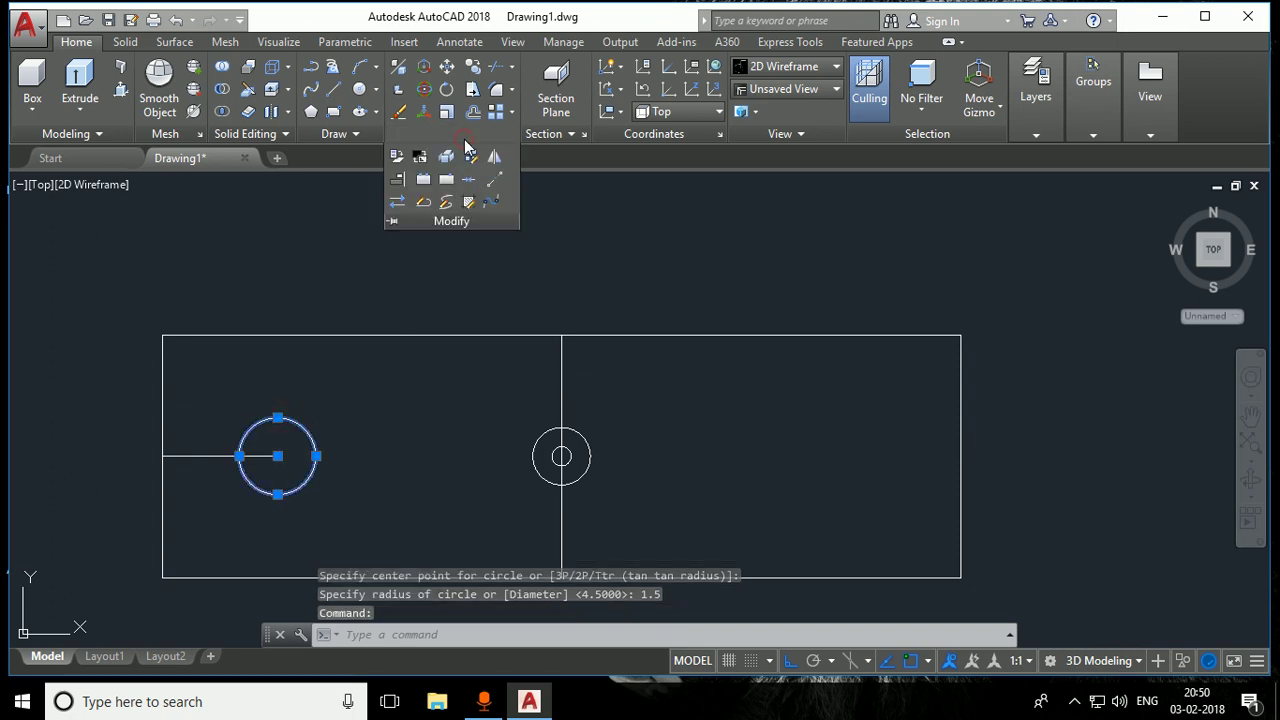
left_click(494, 160)
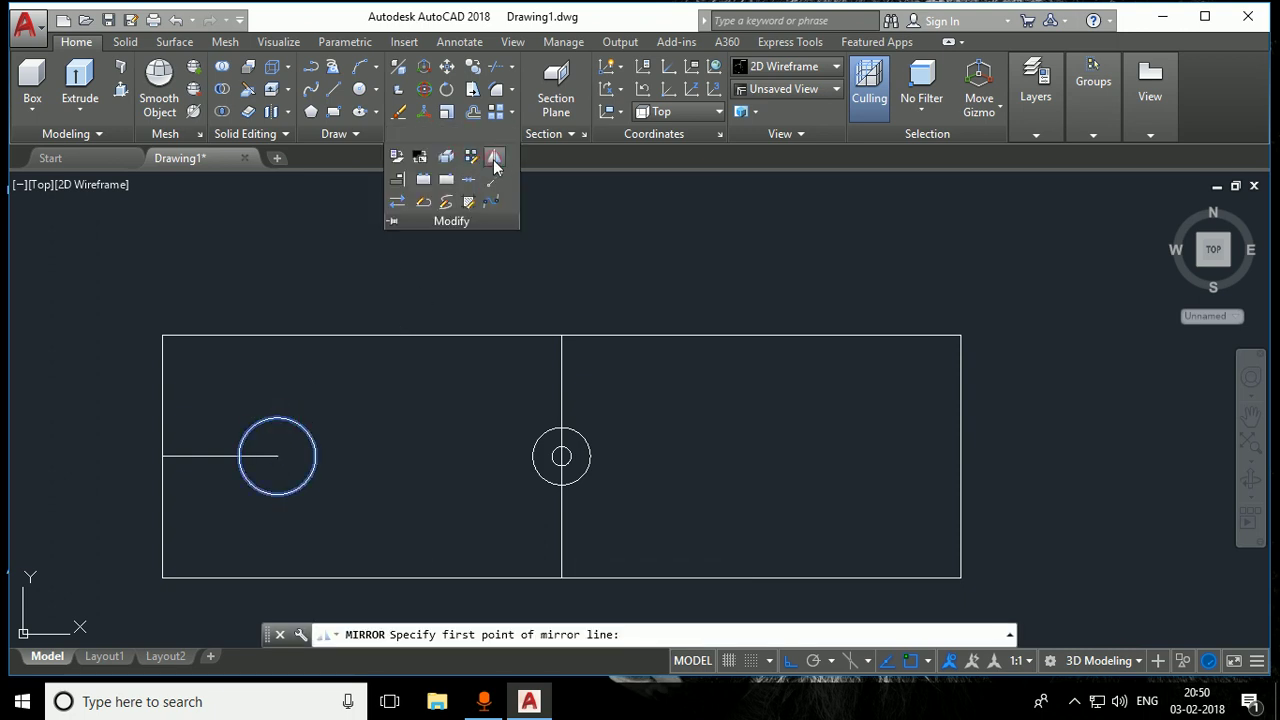
left_click(561, 337)
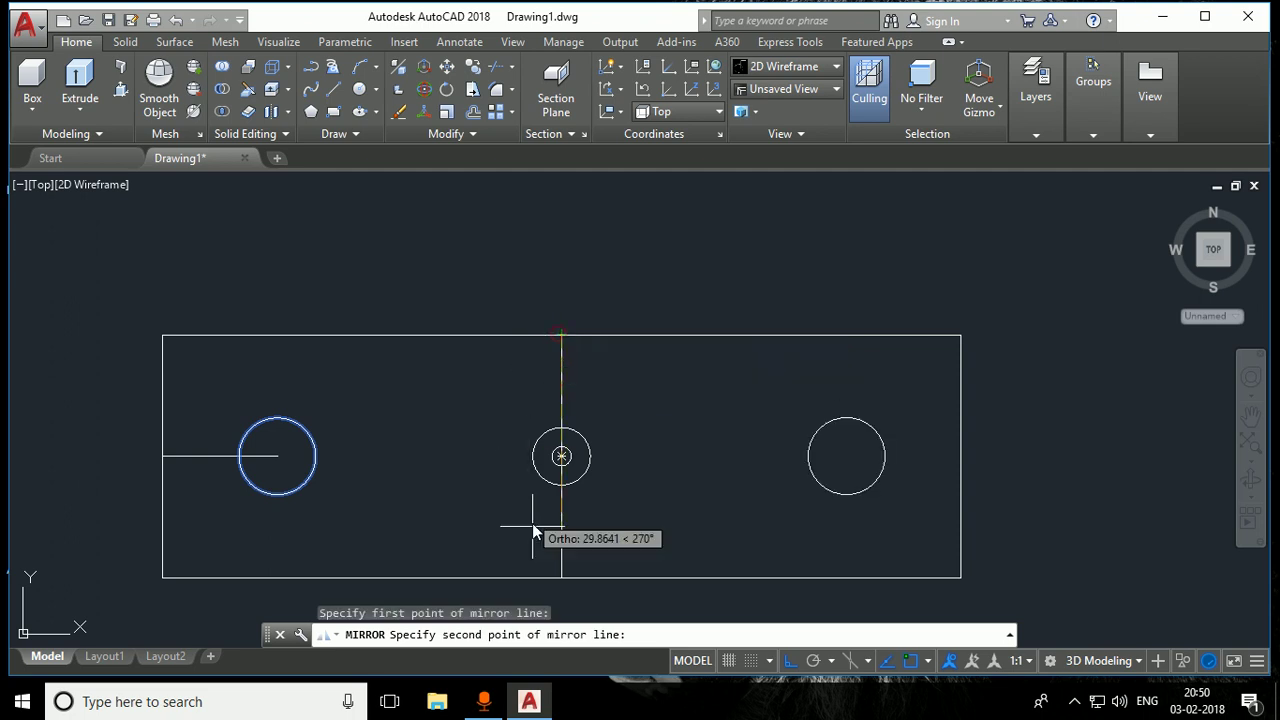
left_click(563, 577)
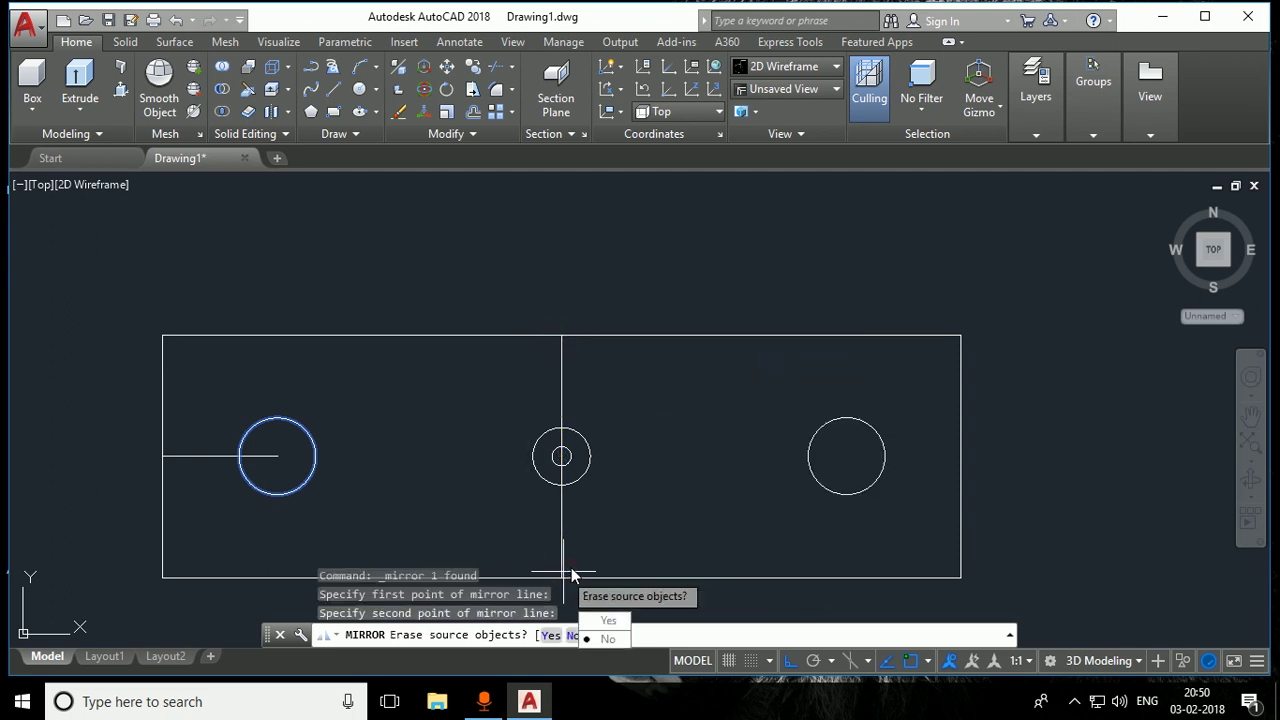
key("Return")
right_click(568, 573)
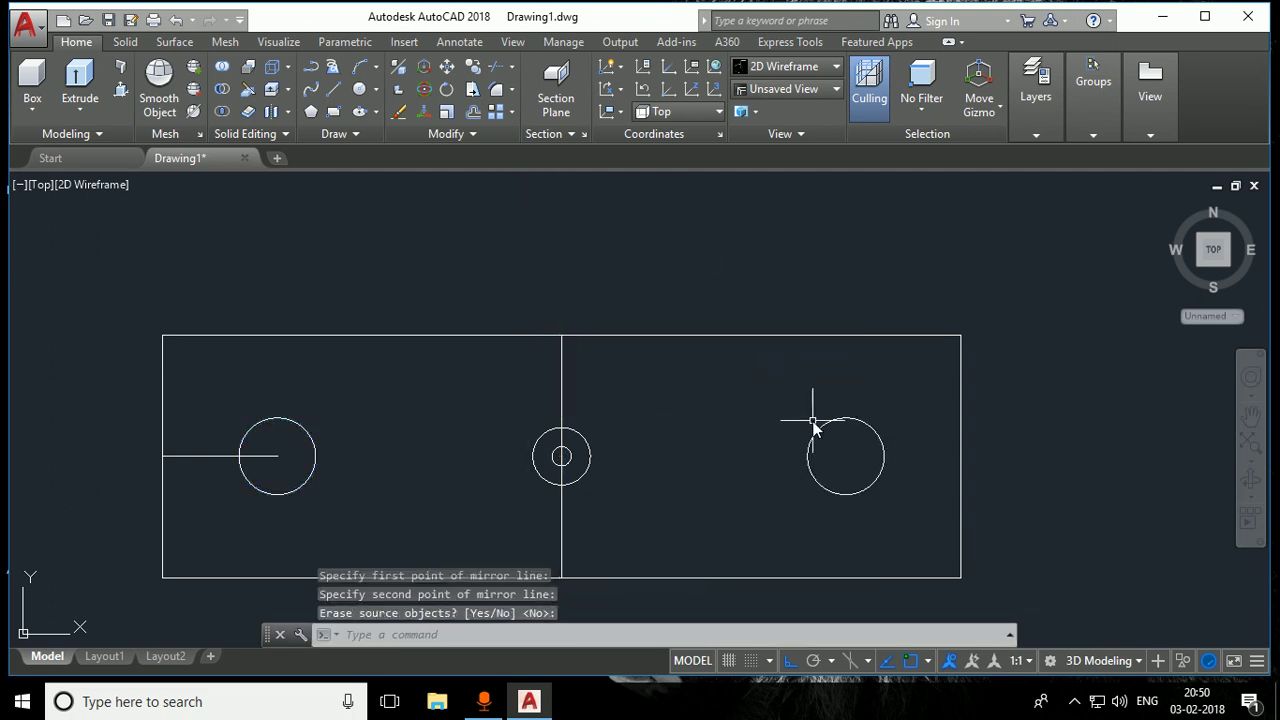
Delete the left horizontal construction line and the vertical centre line, then frame the front profile
left_click(184, 456)
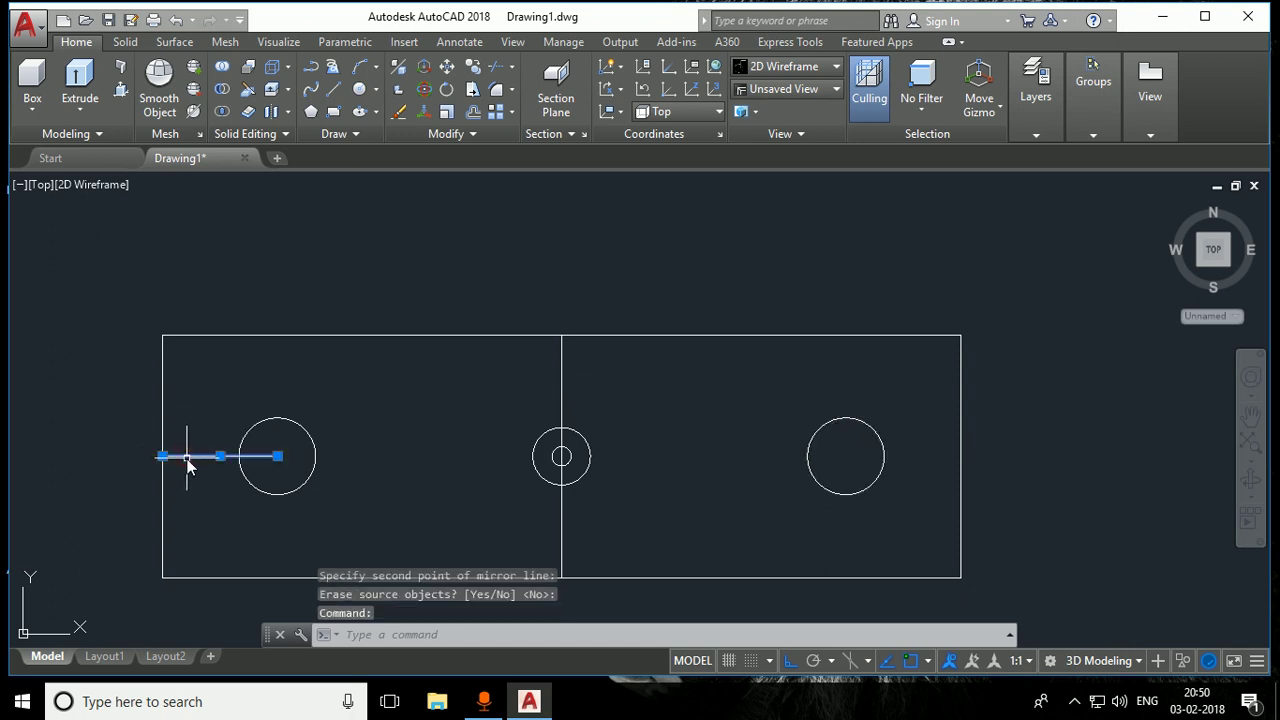
key("Delete")
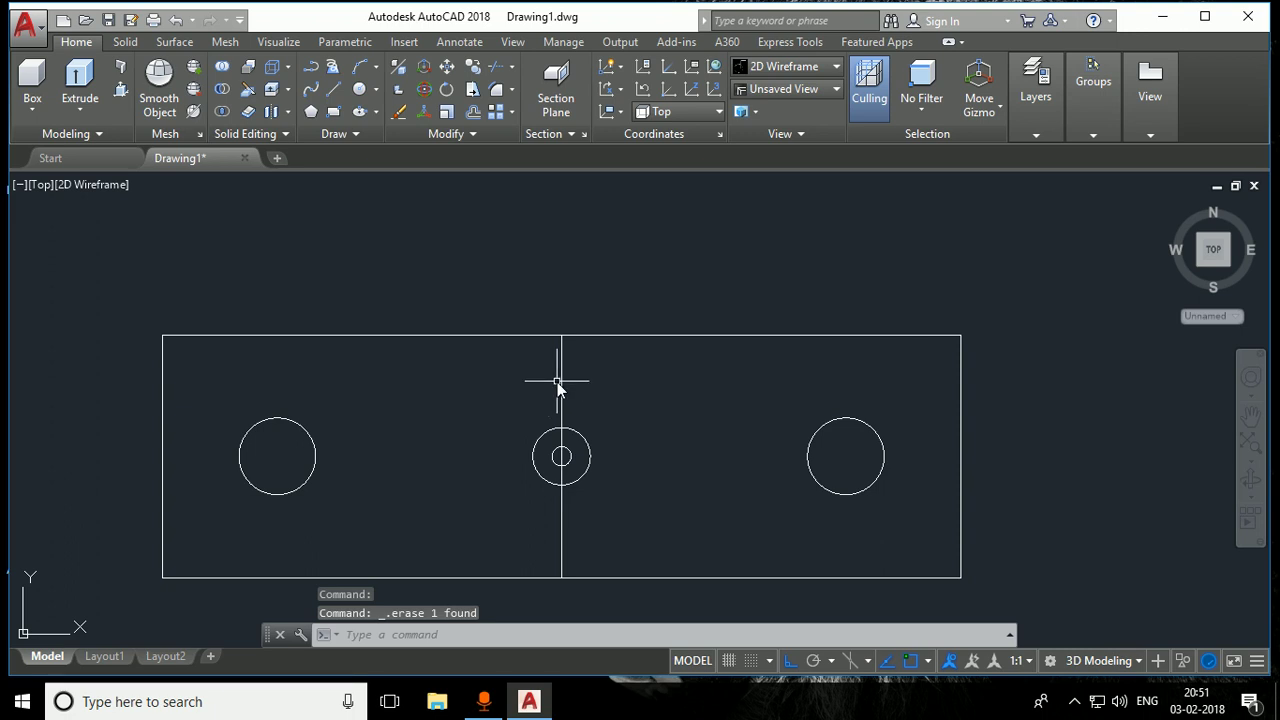
left_click(561, 380)
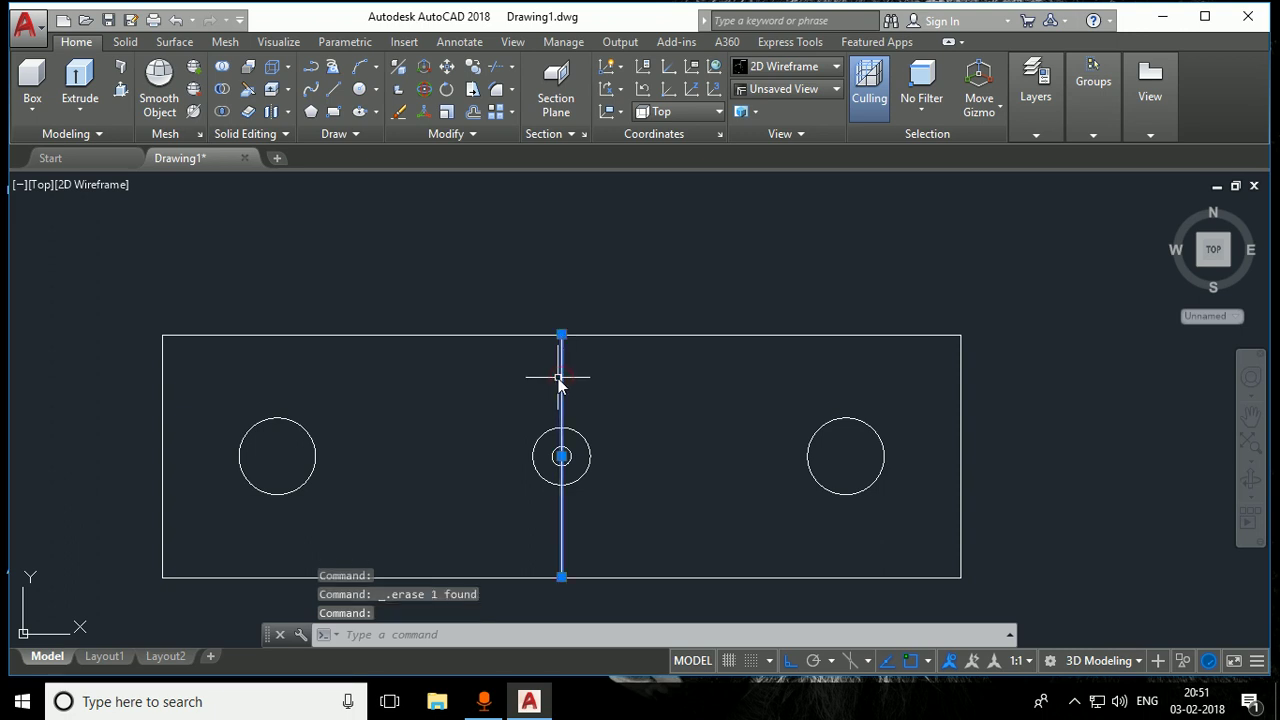
key("Delete")
scroll(582, 598, "down", 2)
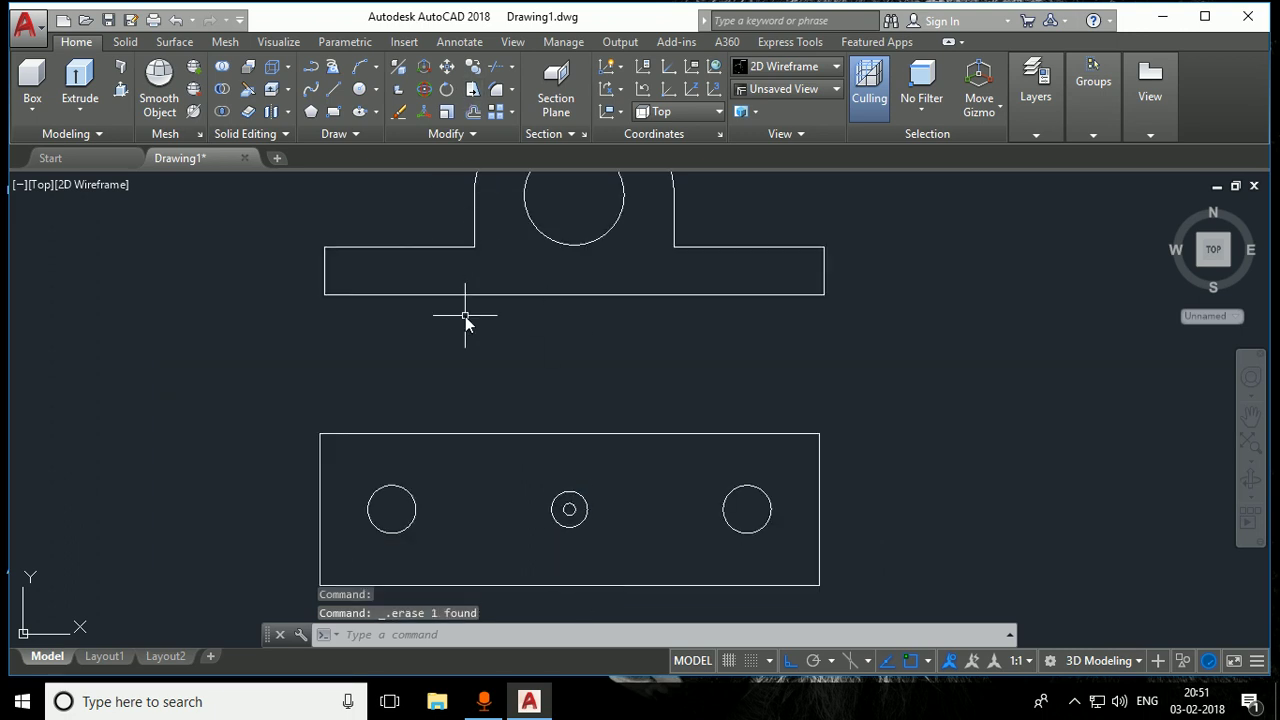
middle_click_drag(465, 320, 466, 431)
scroll(523, 291, "up", 2)
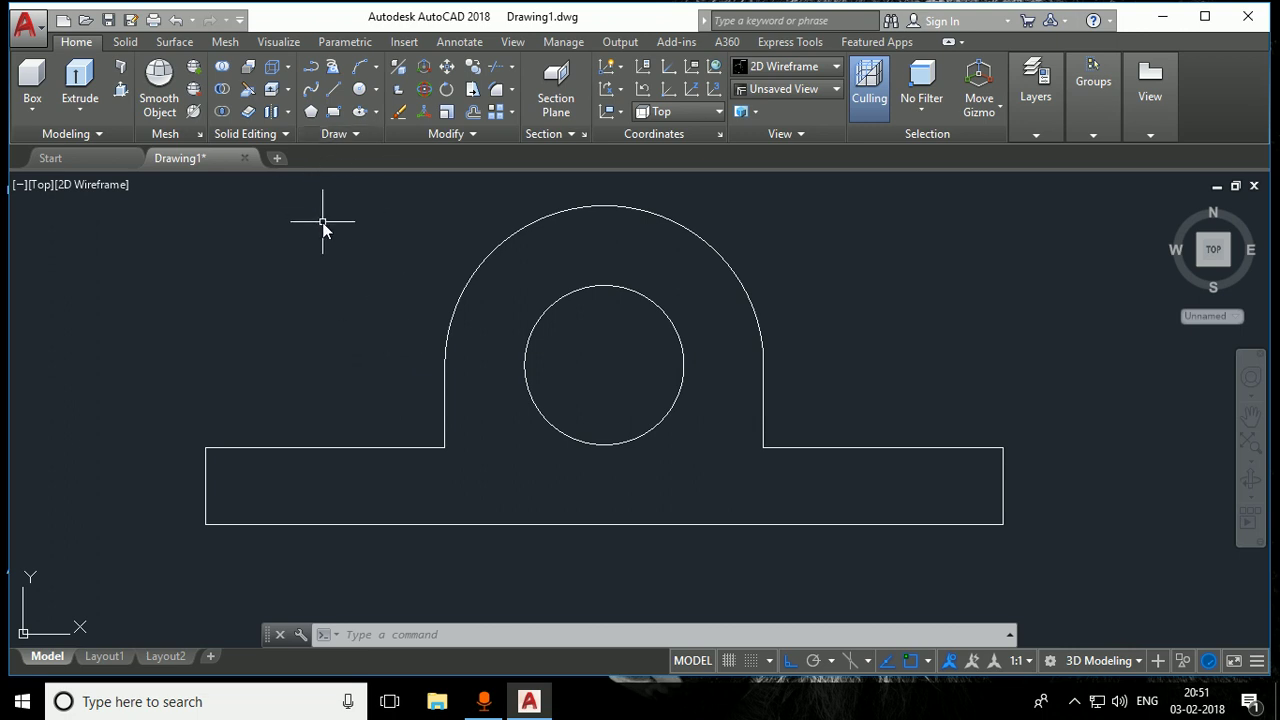
Use BOUNDARY with a point inside the profile to create the outline and hole polylines
type("bo")
key("Return")
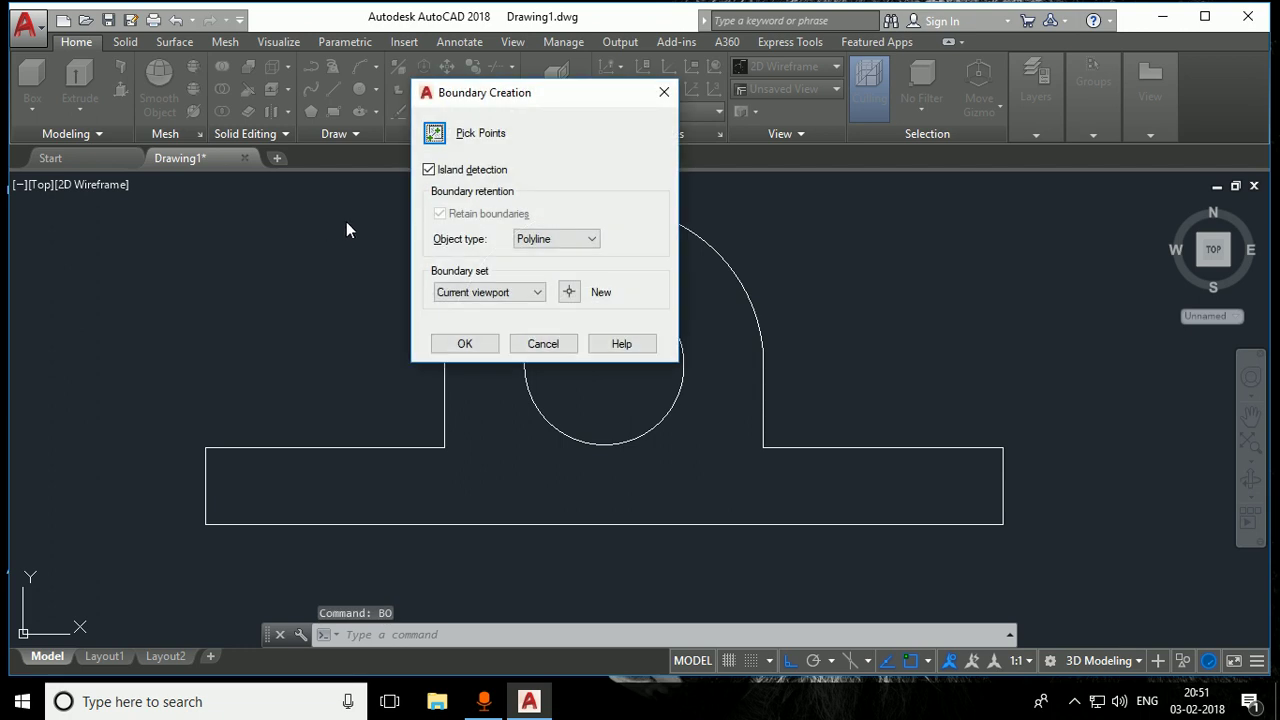
left_click(436, 134)
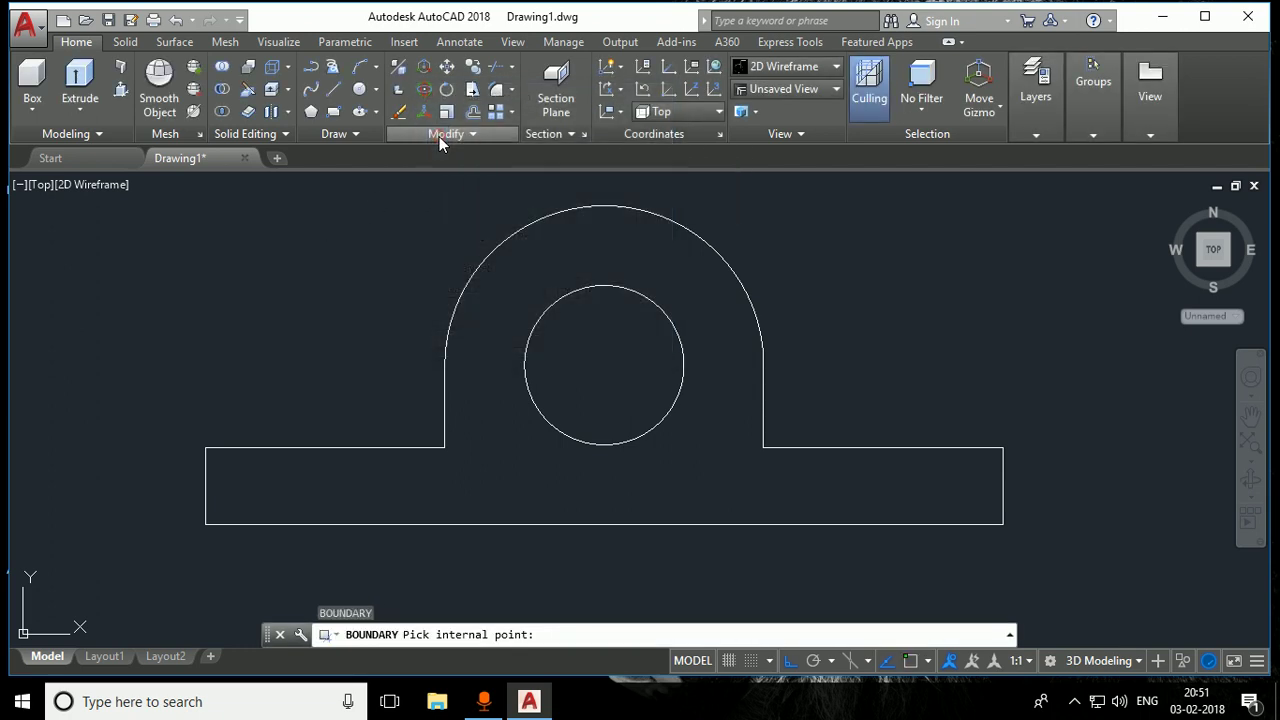
left_click(578, 259)
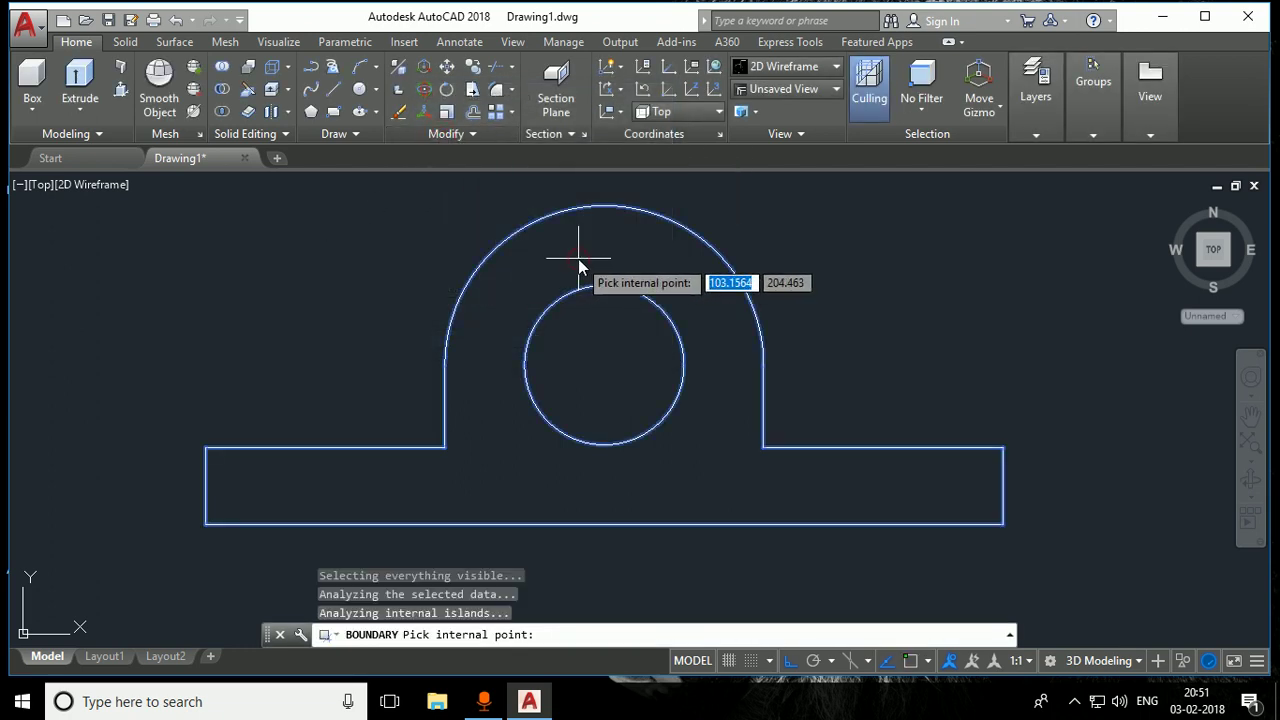
key("Return")
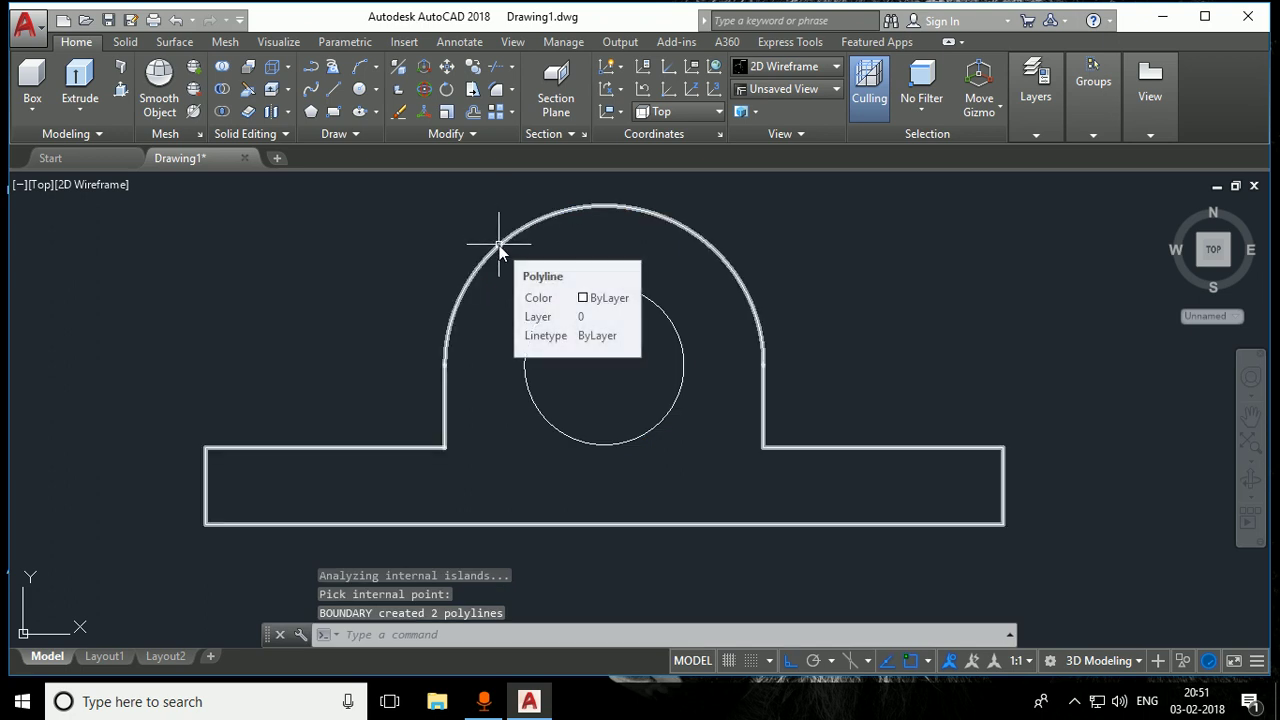
scroll(437, 310, "down", 3)
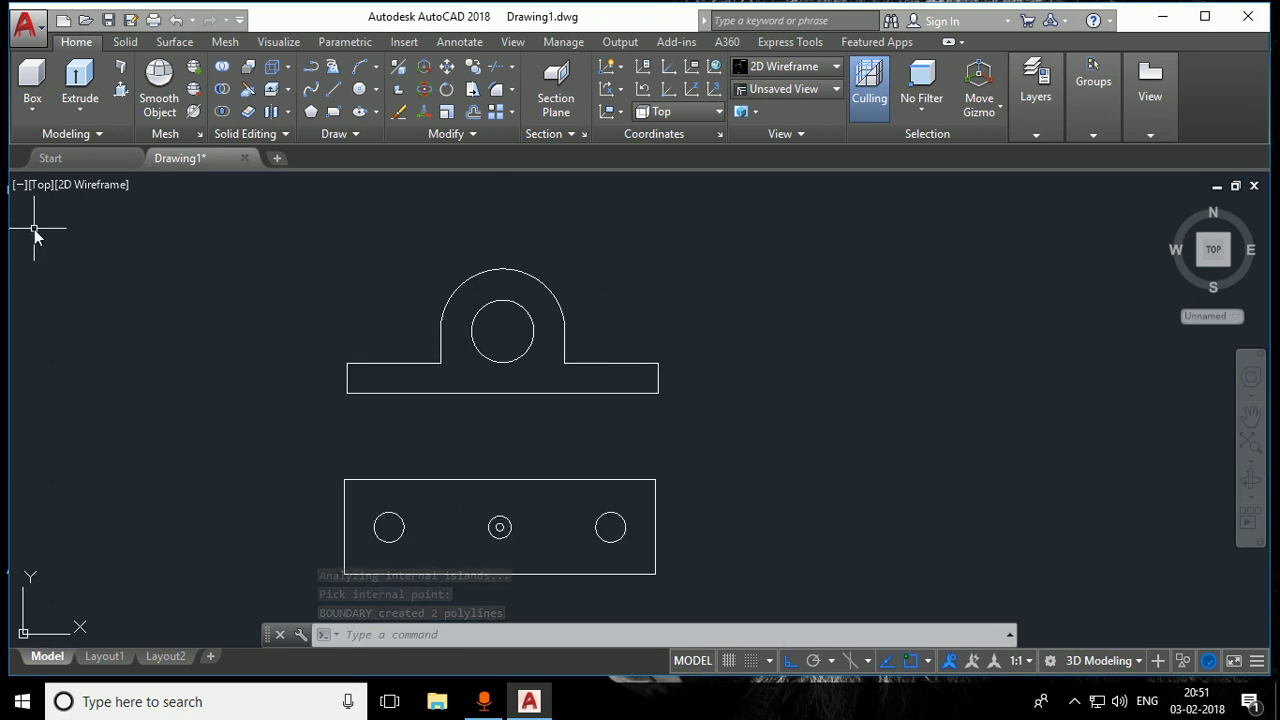
left_click(47, 190)
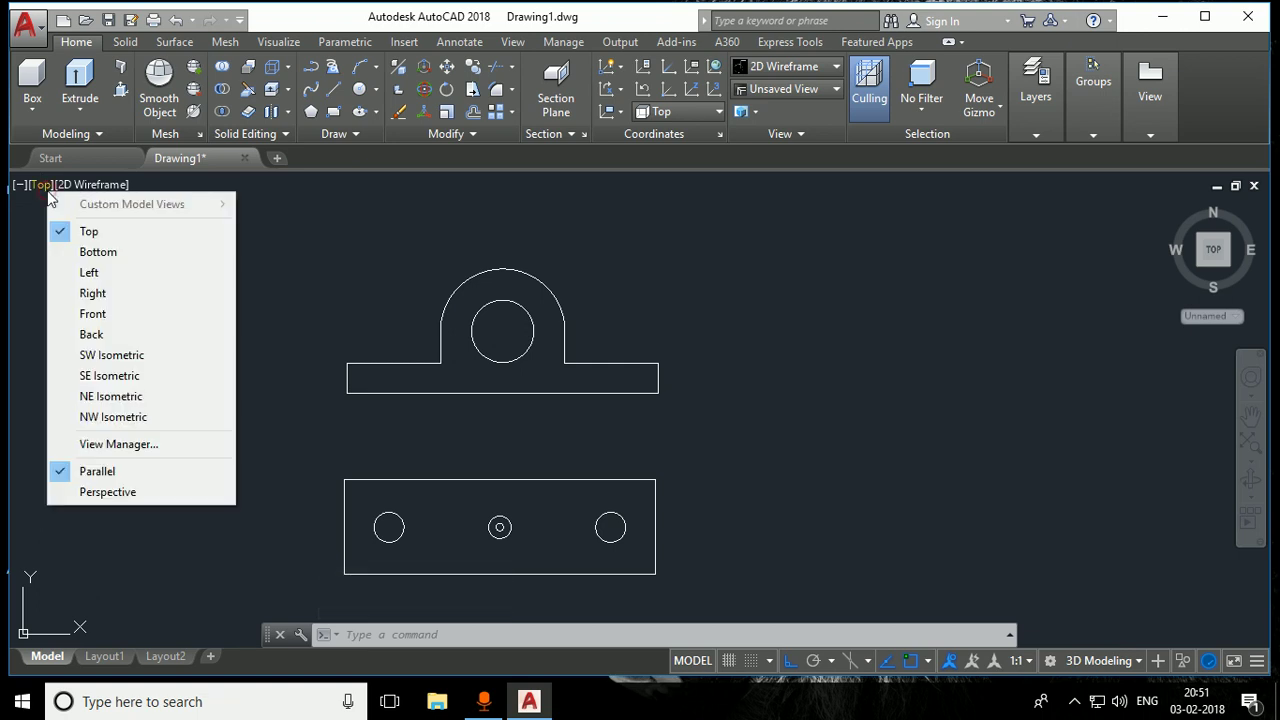
Switch to SW Isometric and extrude the outer profile and hole circle to height 38
left_click(65, 360)
scroll(530, 362, "down", 2)
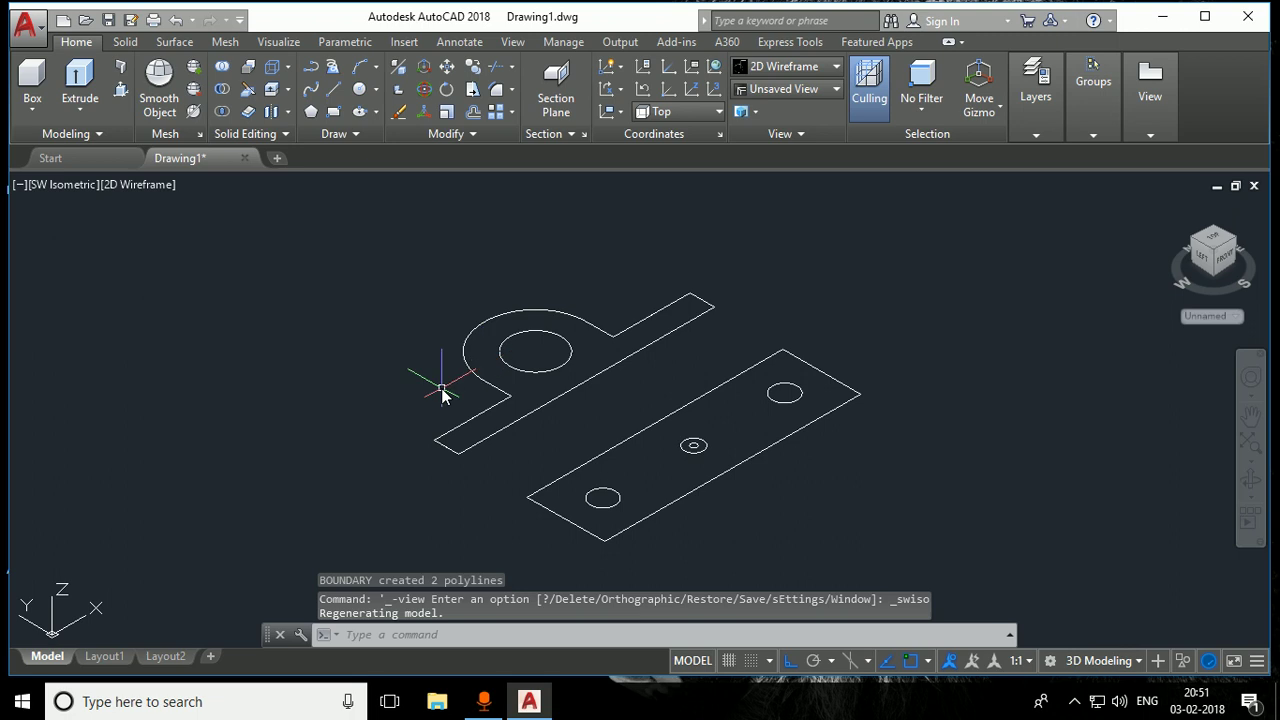
left_click(80, 78)
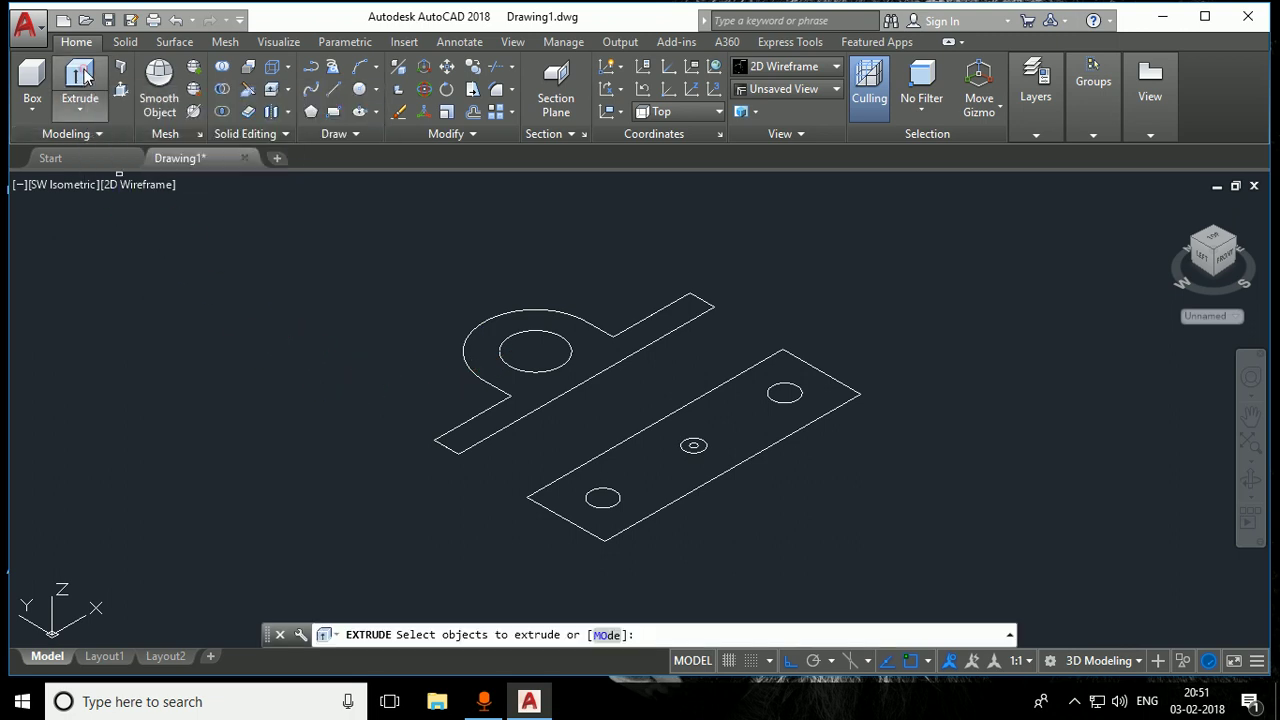
left_click(452, 427)
left_click(536, 372)
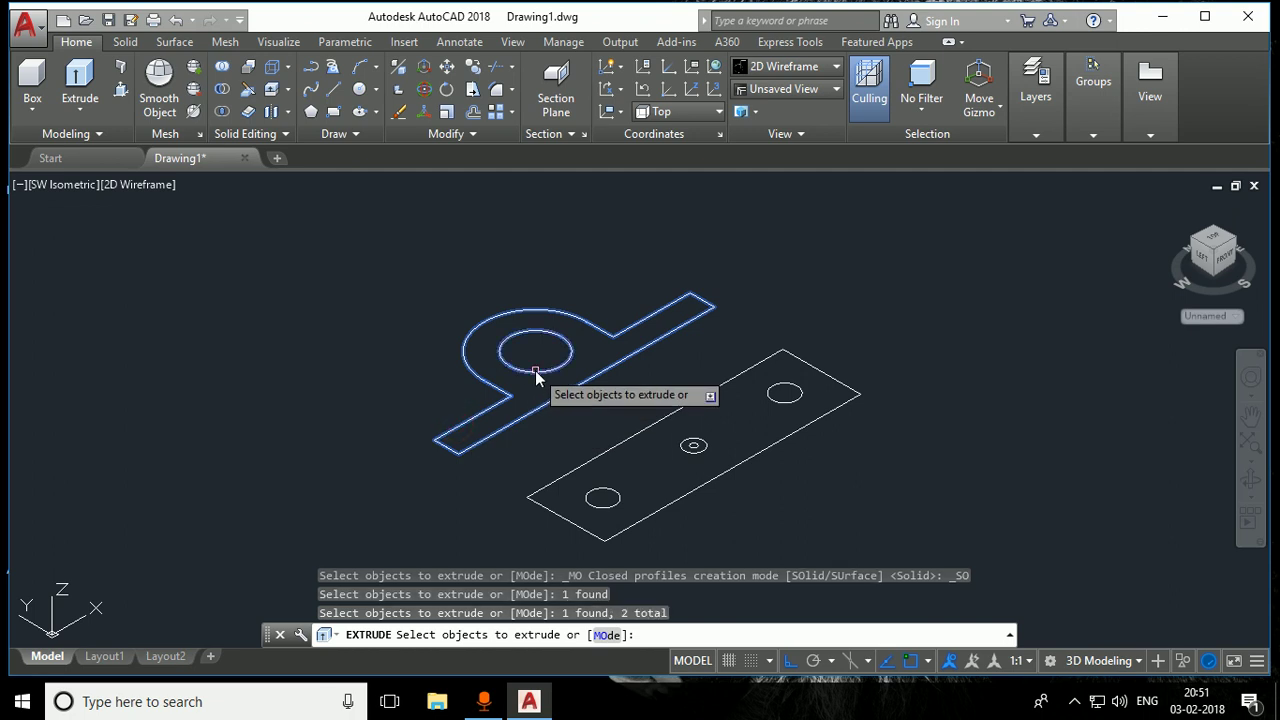
key("Return")
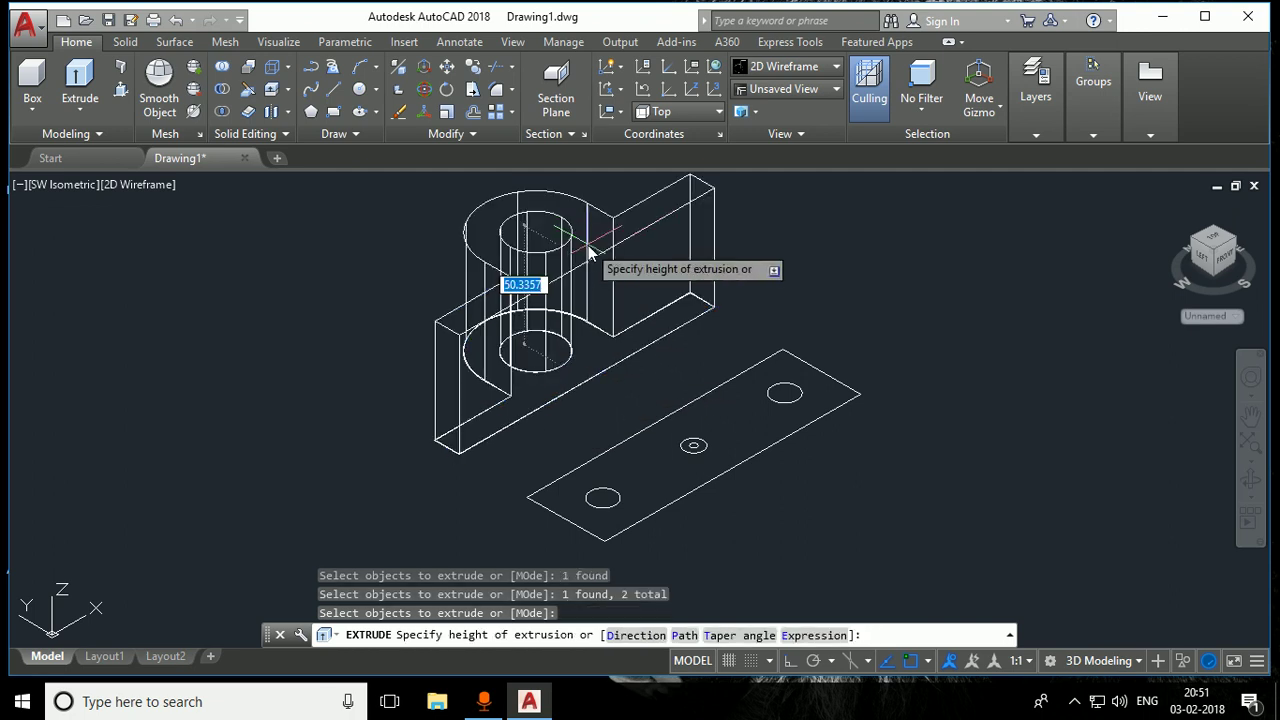
key("Return")
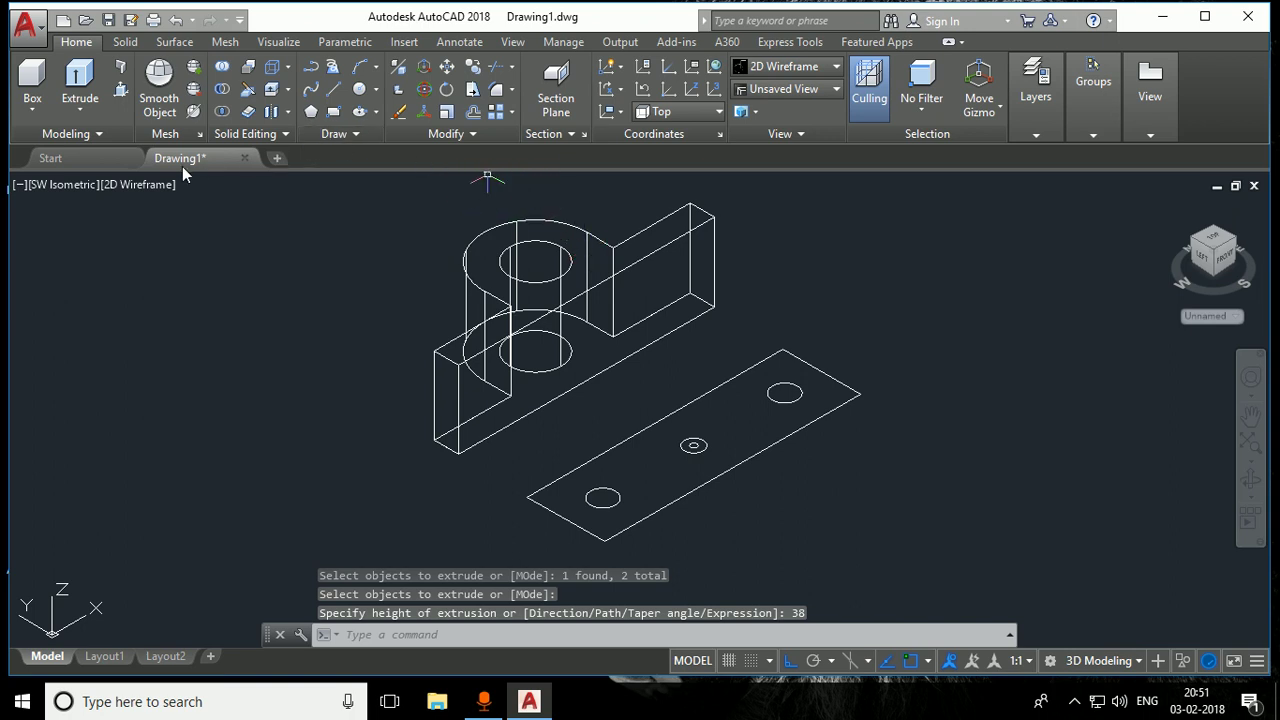
Set the visual style to Realistic
left_click(145, 186)
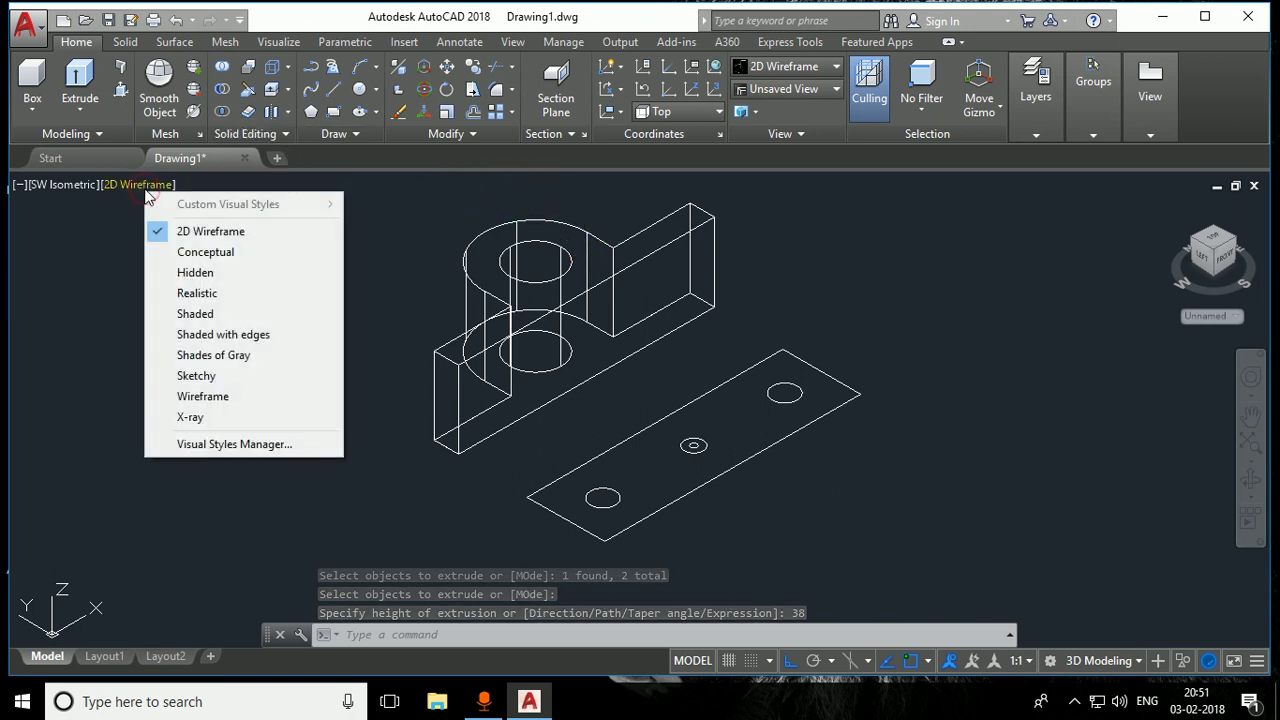
left_click(179, 293)
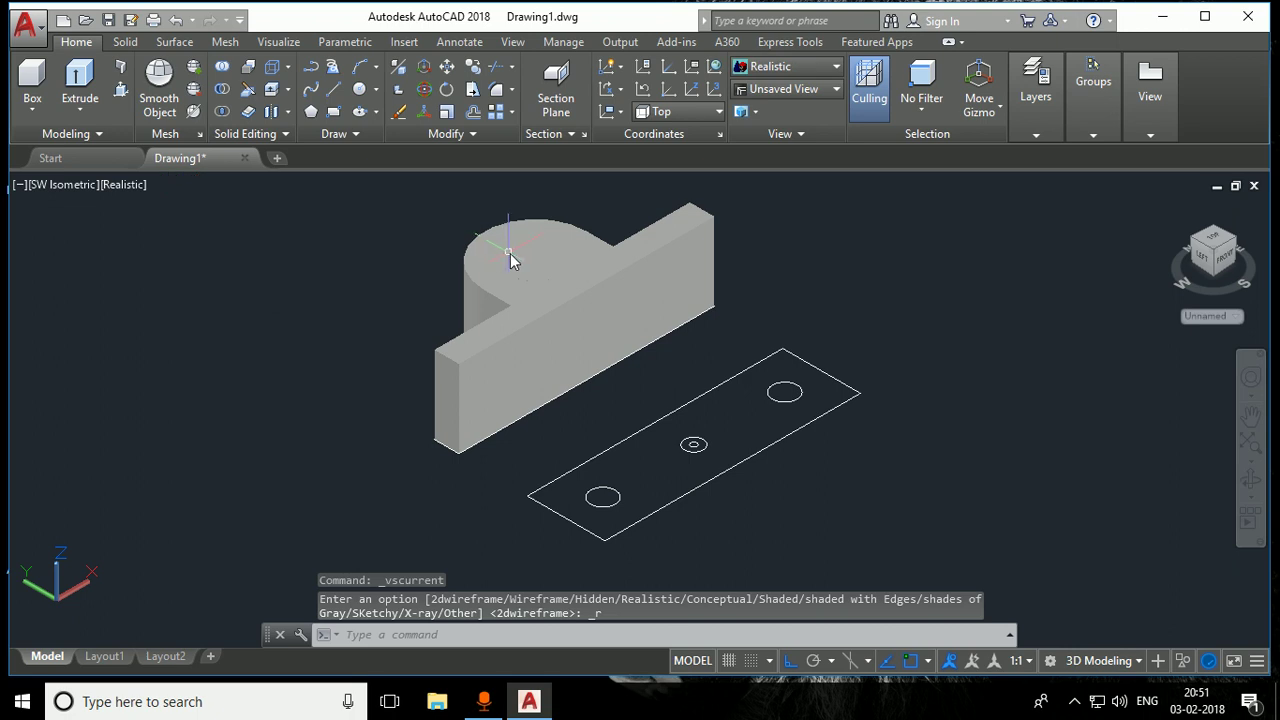
scroll(514, 263, "up", 3)
scroll(523, 277, "up", 3)
scroll(540, 330, "down", 2)
scroll(556, 370, "up", 2)
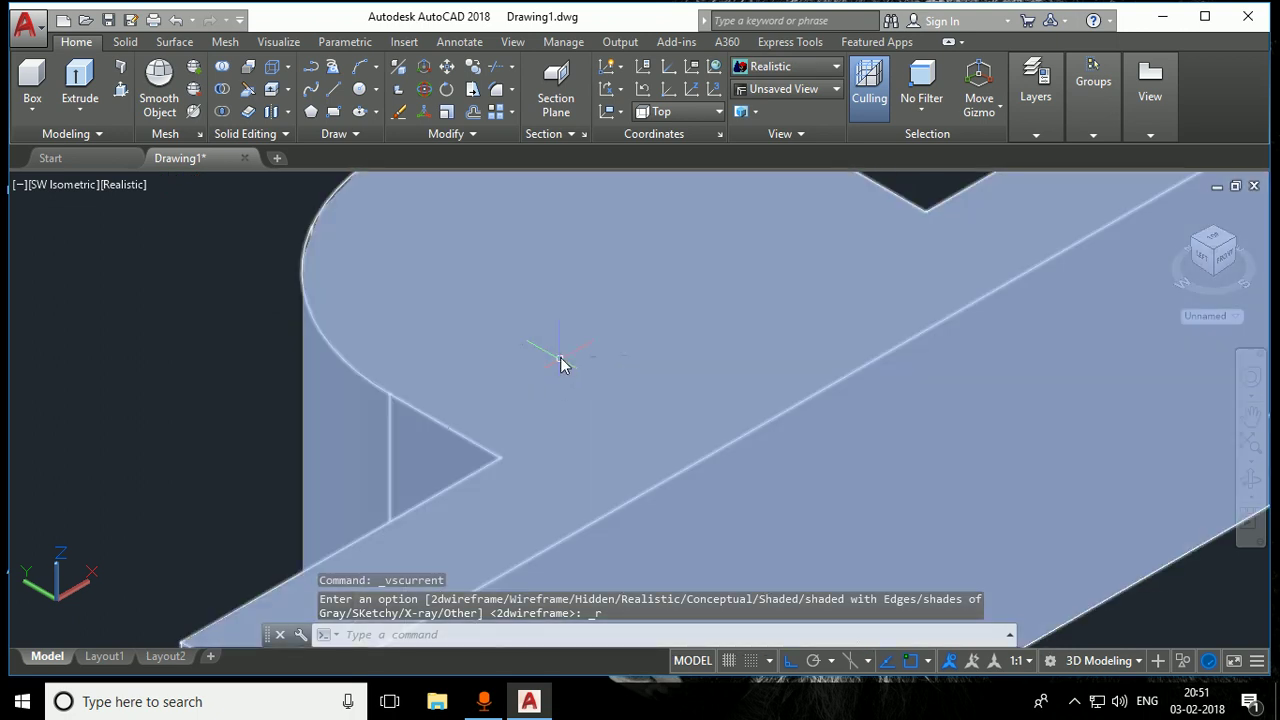
scroll(562, 360, "down", 2)
scroll(563, 355, "up", 2)
left_click(563, 355)
key("Escape")
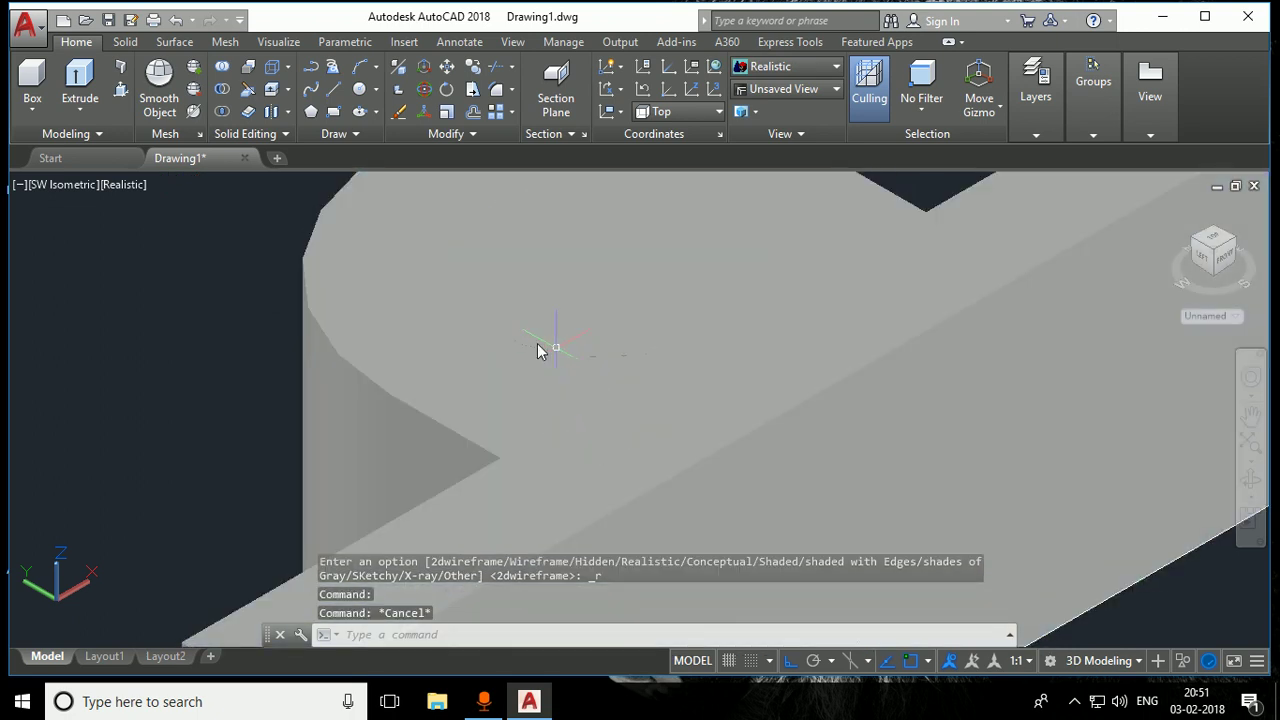
Subtract the hole cylinder from the bearing body to cut the bore through the boss
left_click(223, 92)
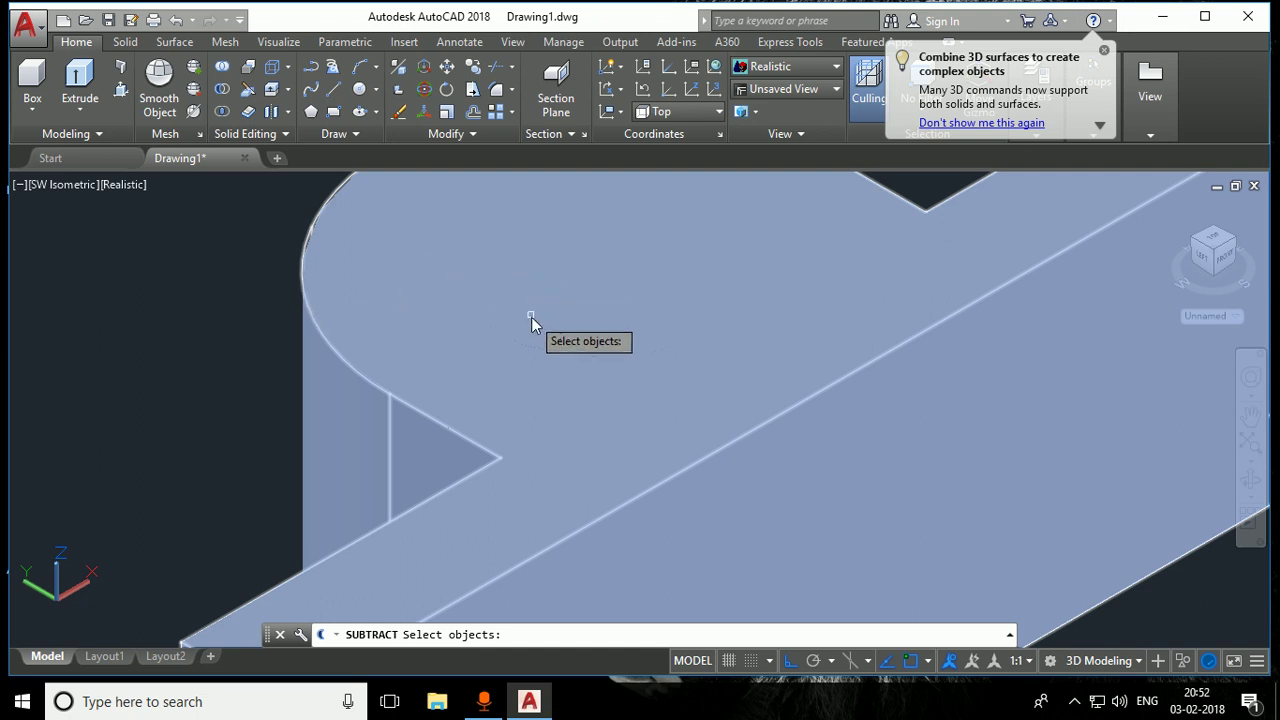
scroll(510, 324, "down", 5)
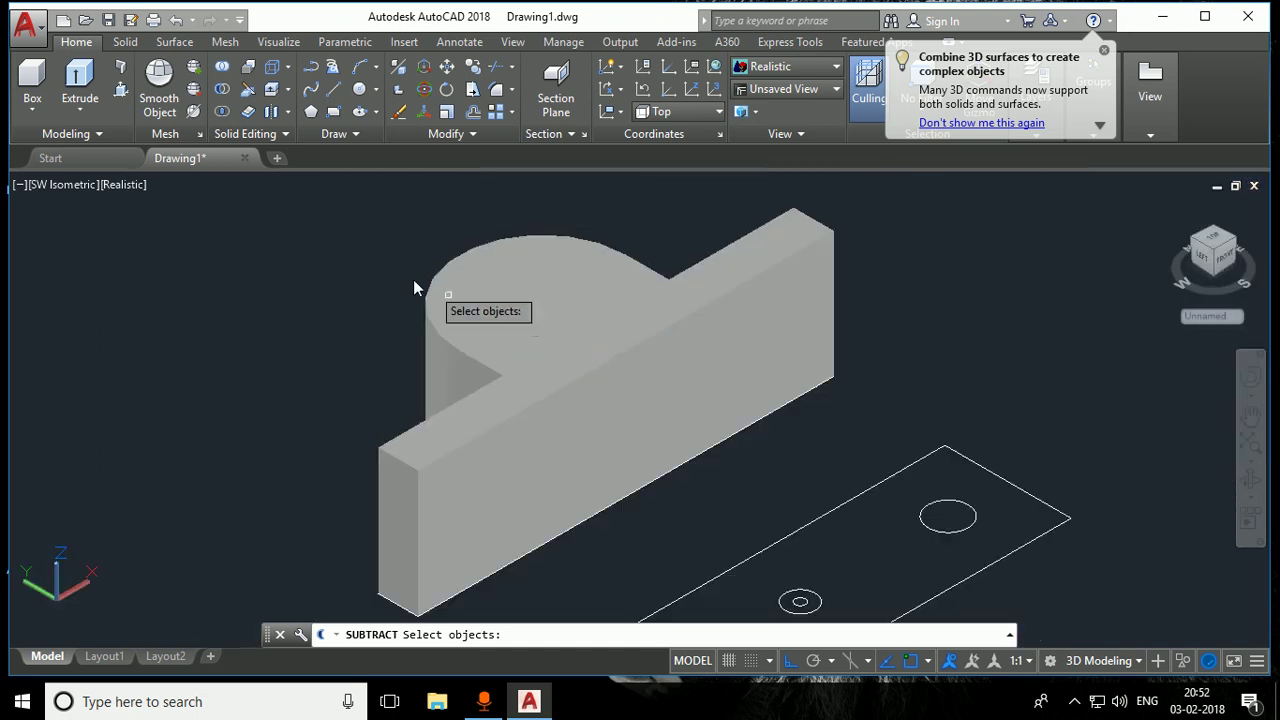
key("Escape")
left_click(222, 90)
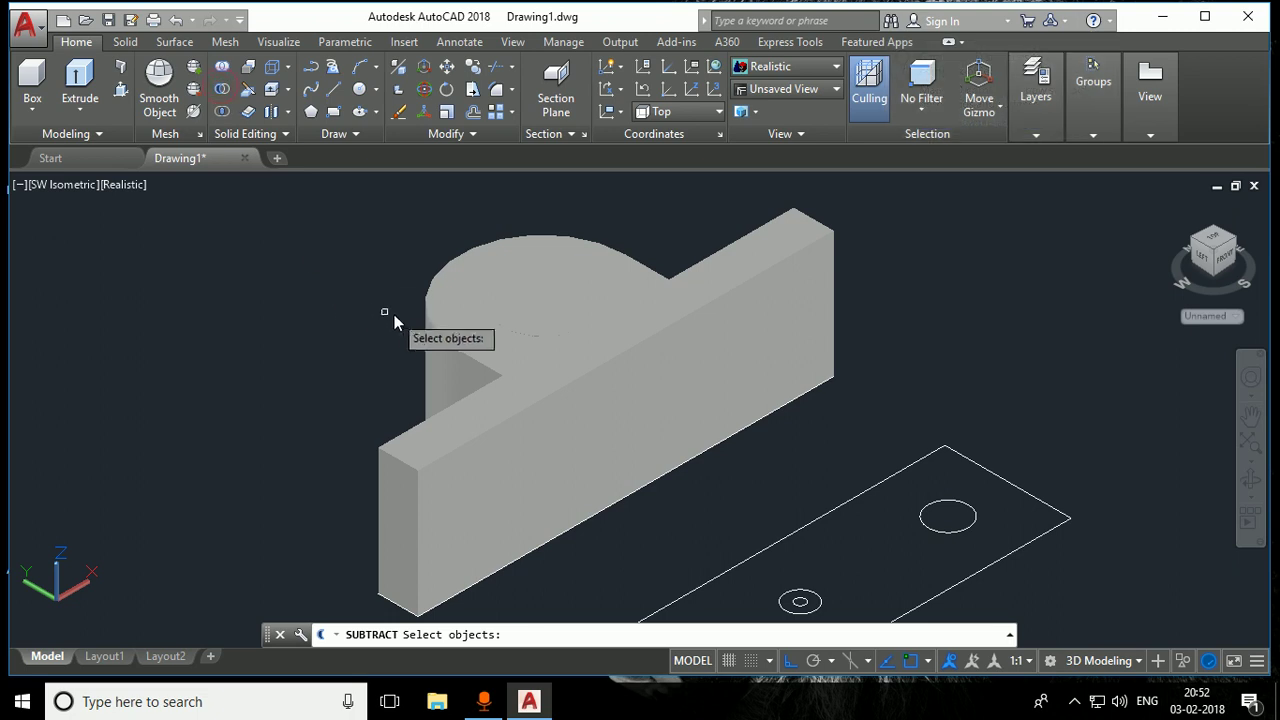
left_click(428, 322)
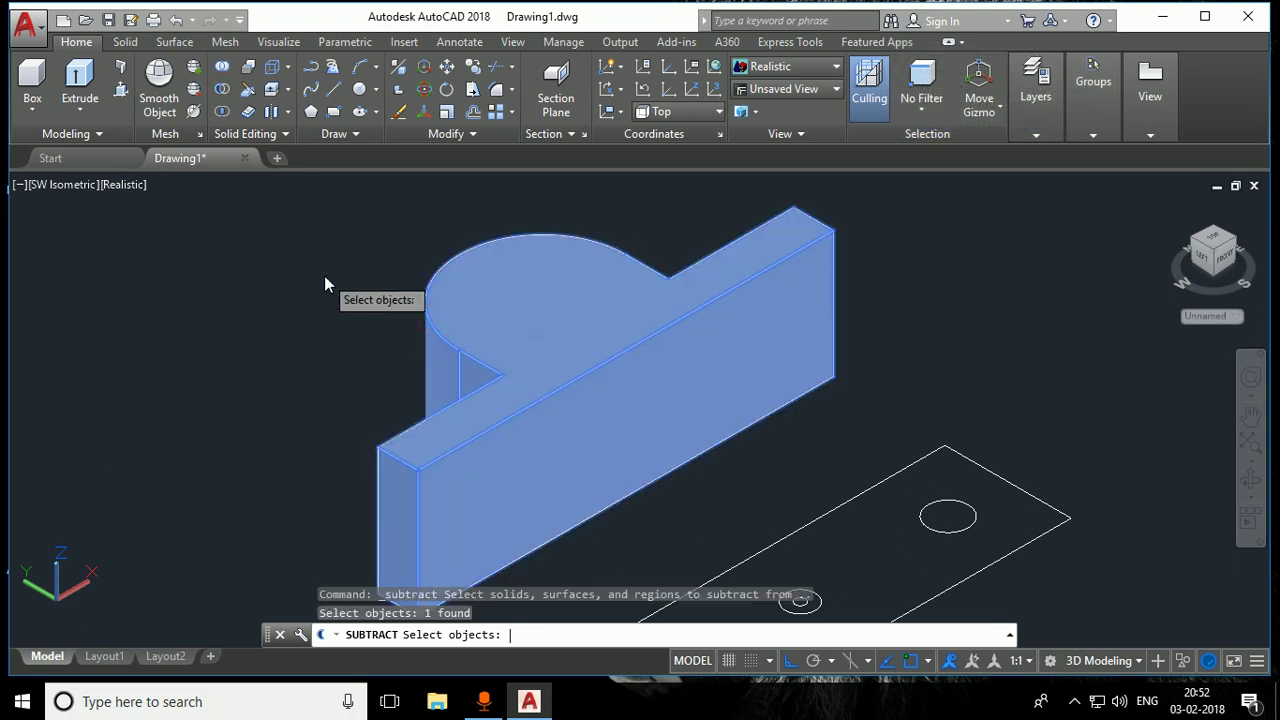
key("Return")
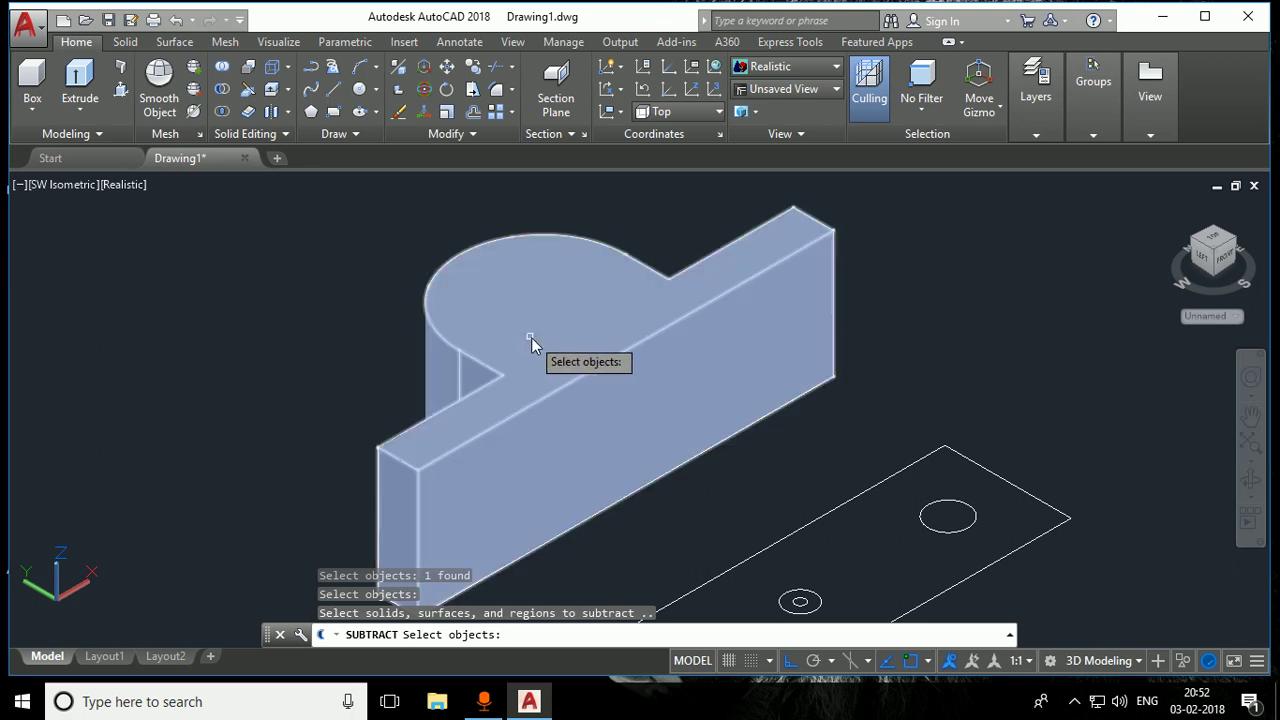
left_click(533, 335)
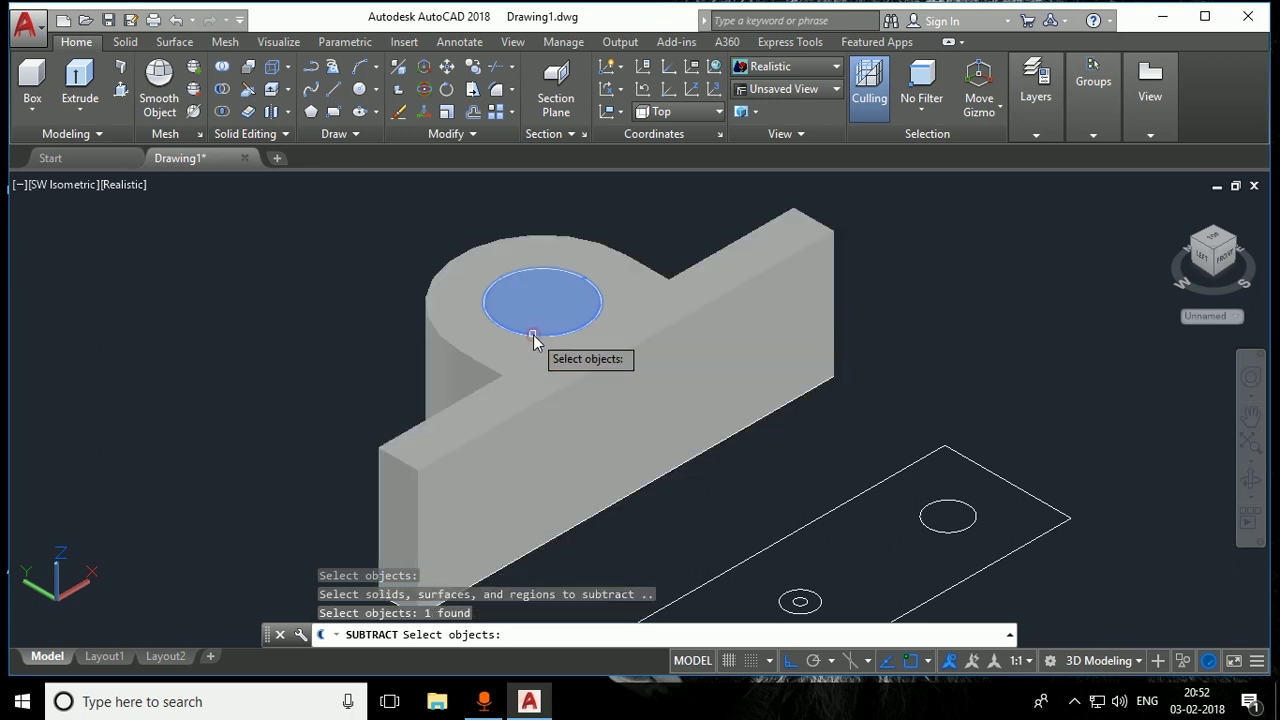
key("Return")
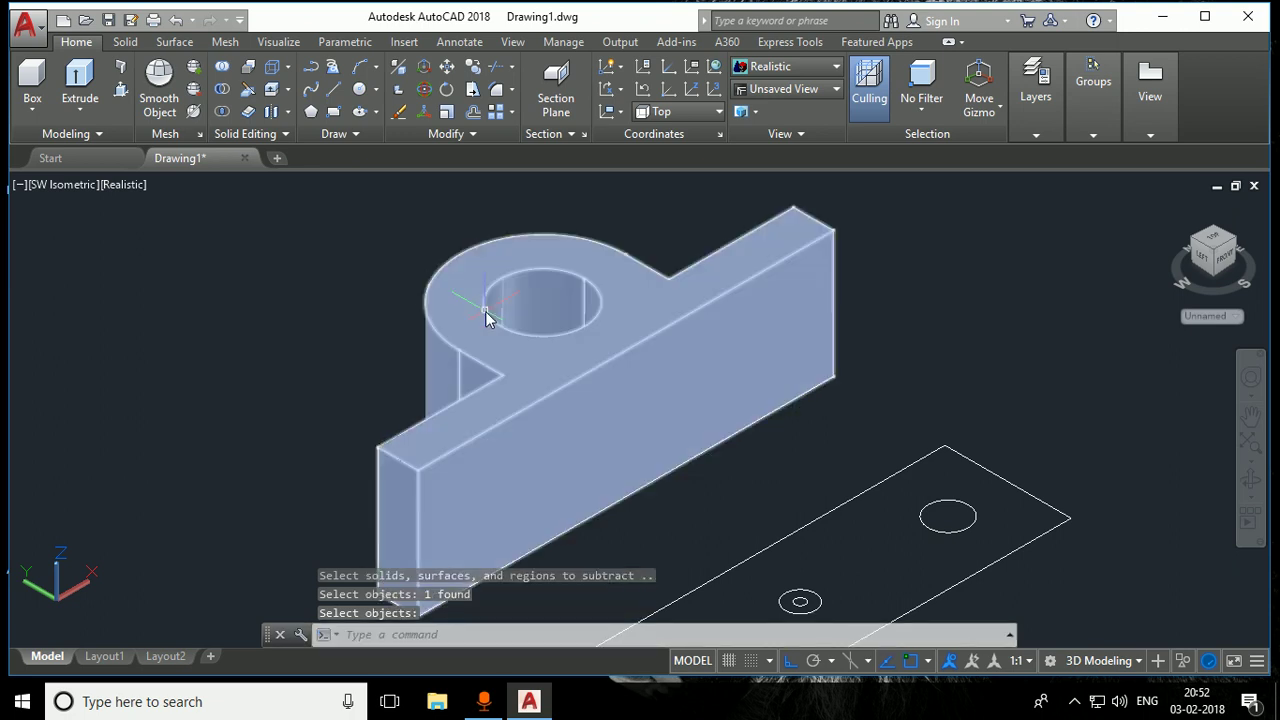
scroll(486, 314, "down", 2)
scroll(535, 312, "up", 3)
scroll(535, 312, "down", 1)
scroll(498, 270, "down", 3)
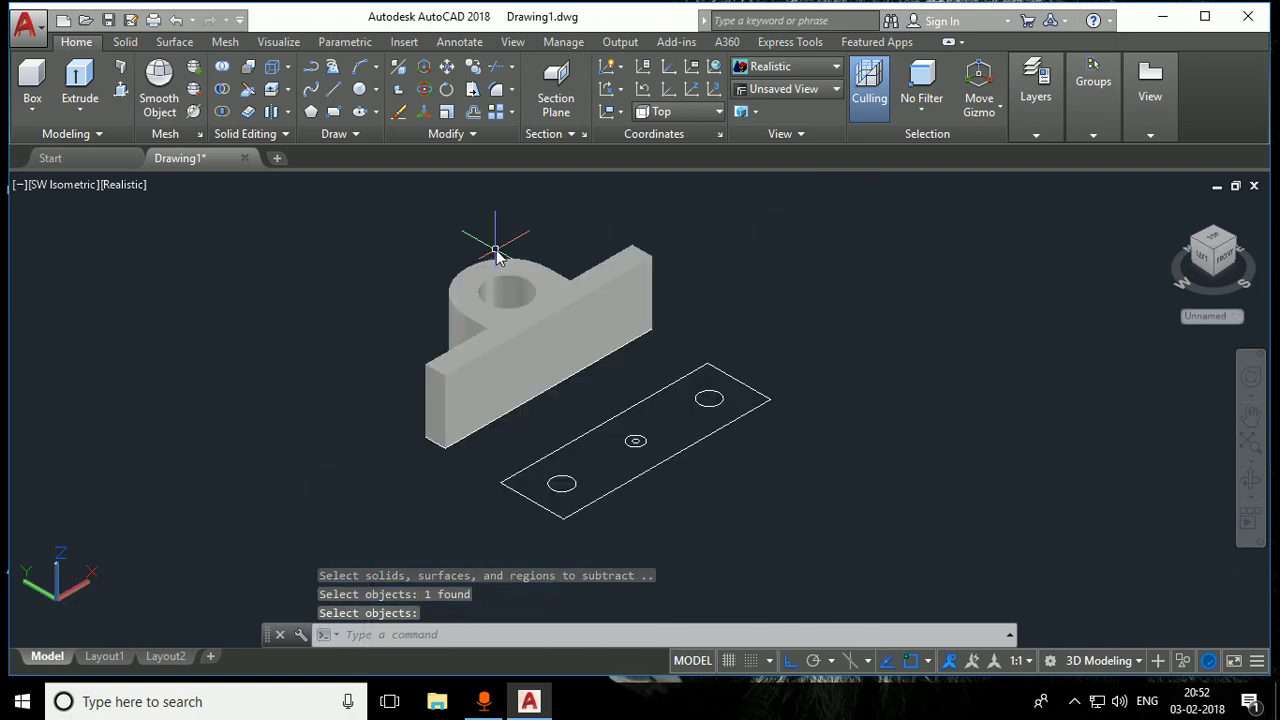
scroll(535, 480, "up", 2)
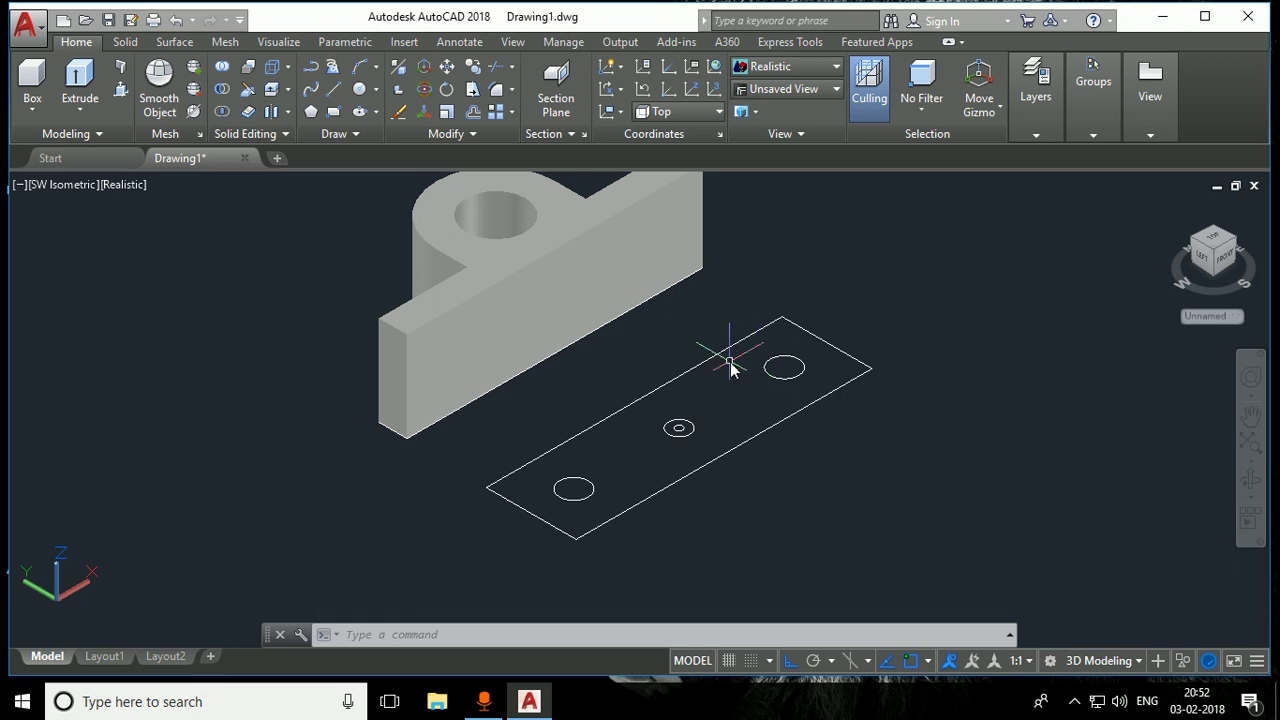
Extrude both radius 6 circles on the plate 60 units into cylinders
left_click(80, 85)
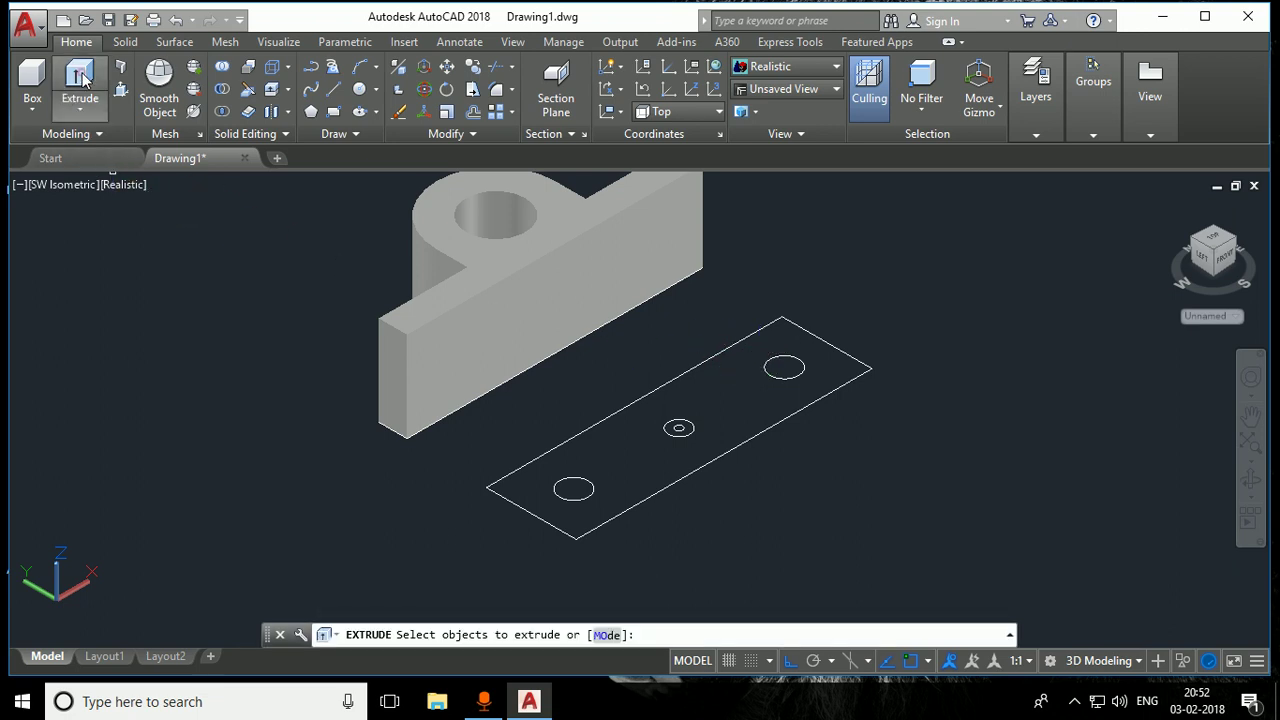
left_click(561, 485)
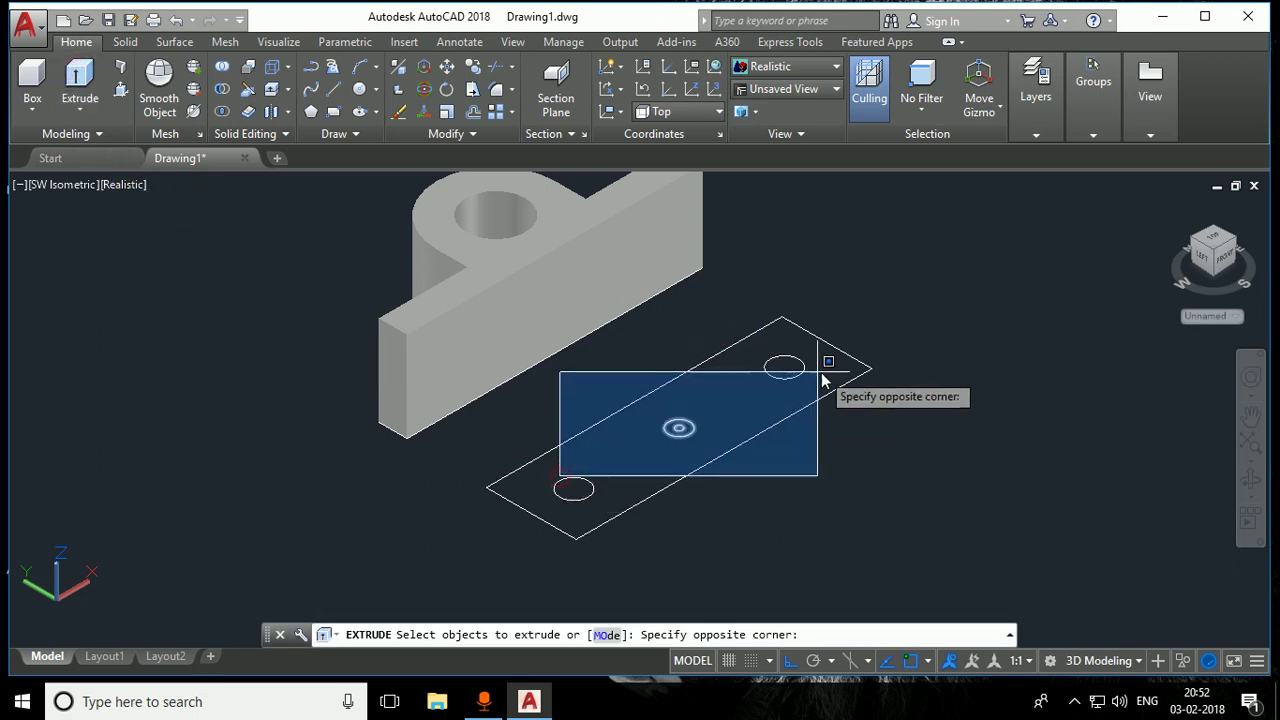
left_click(553, 500)
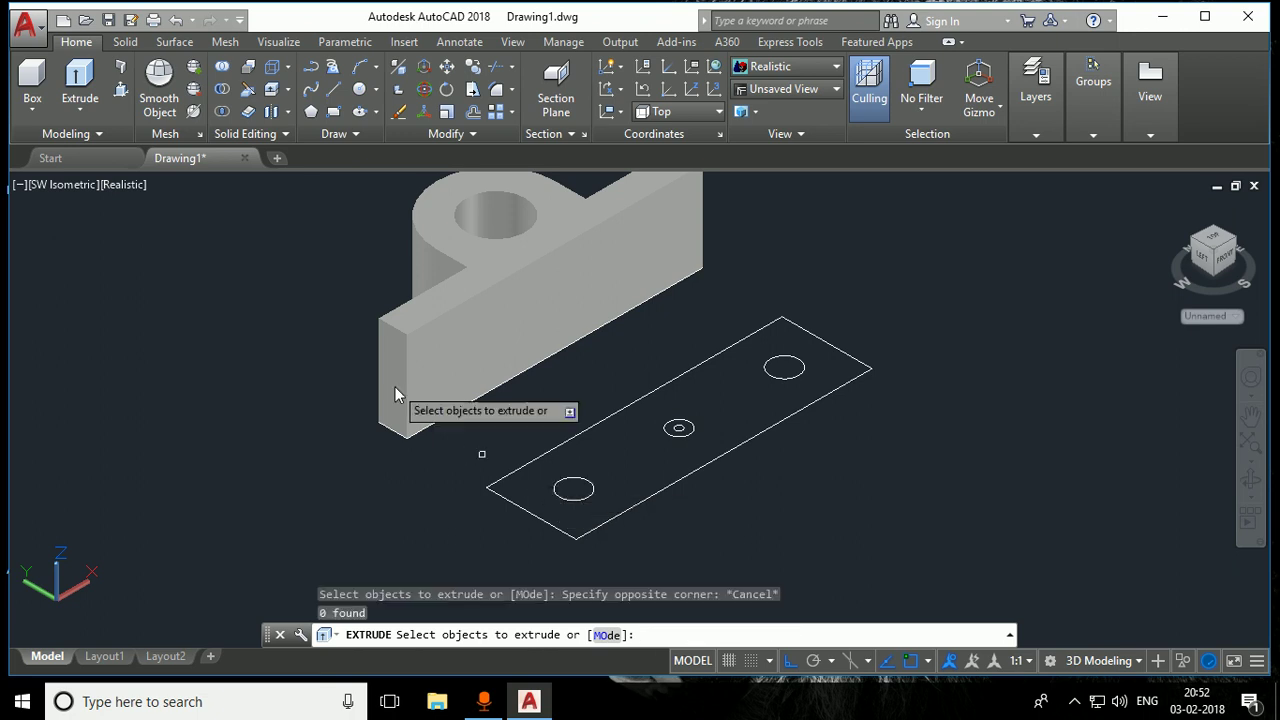
left_click(78, 88)
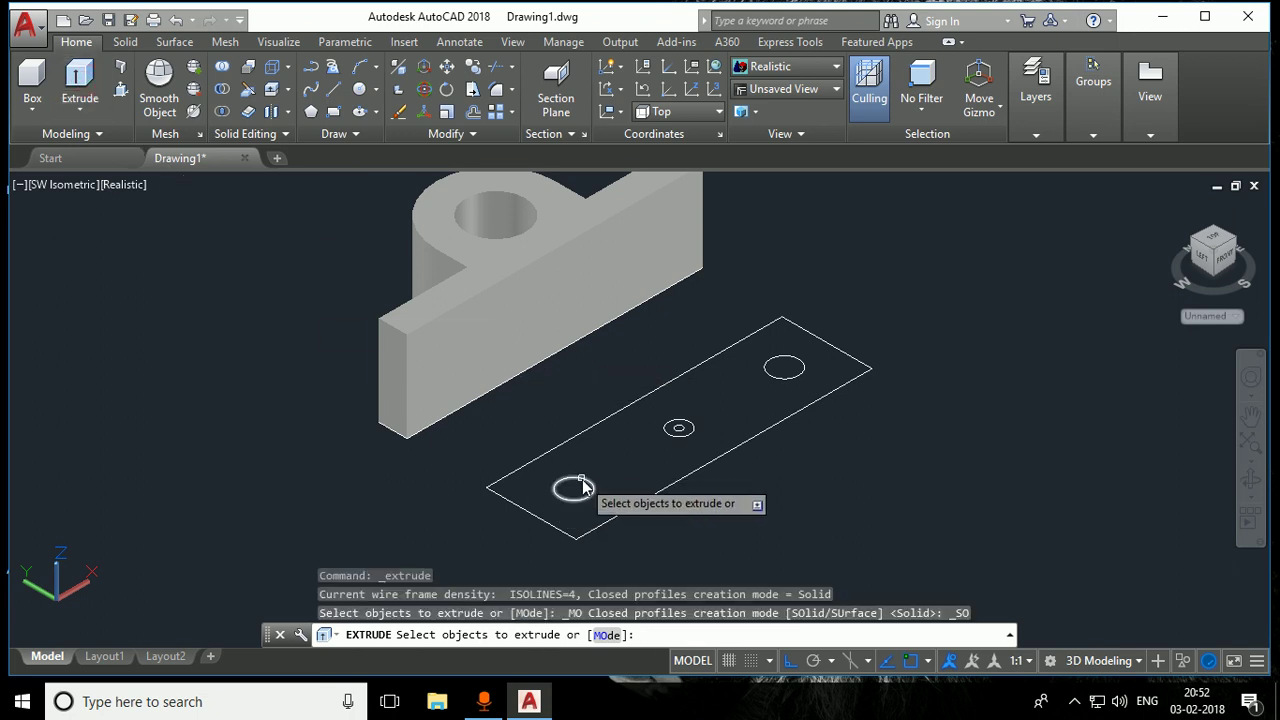
left_click(572, 478)
left_click(769, 362)
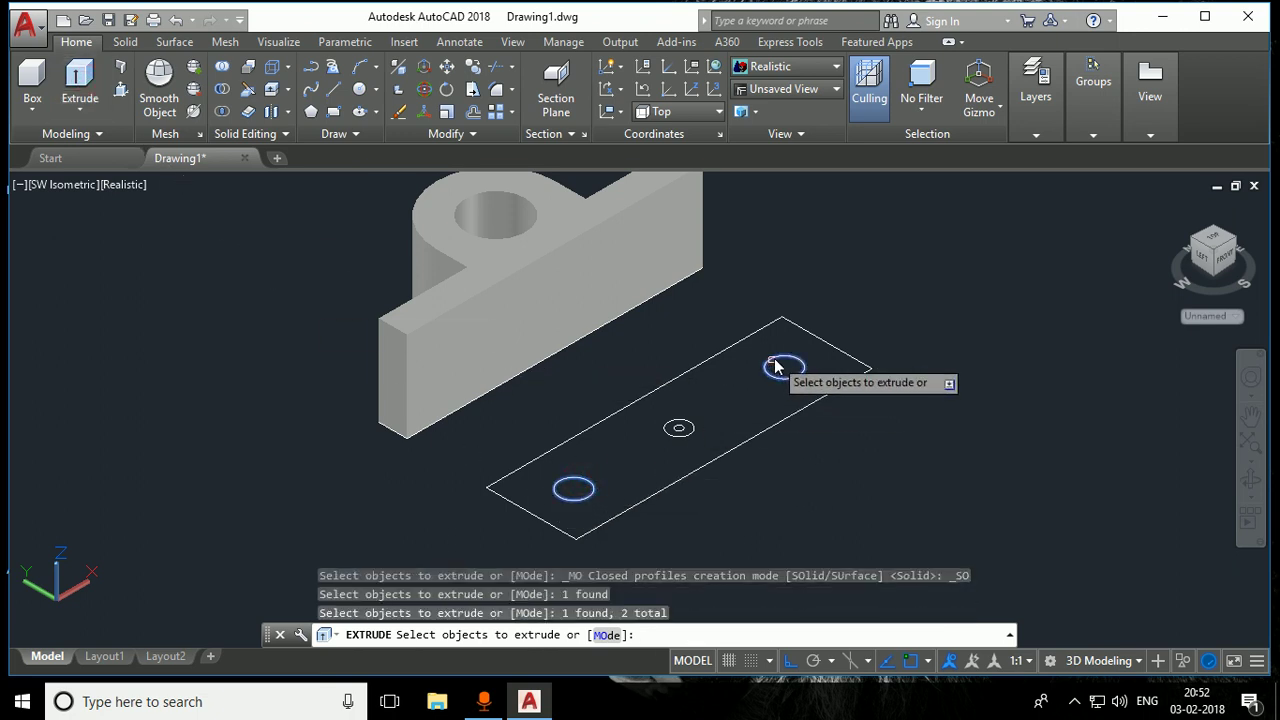
key("Return")
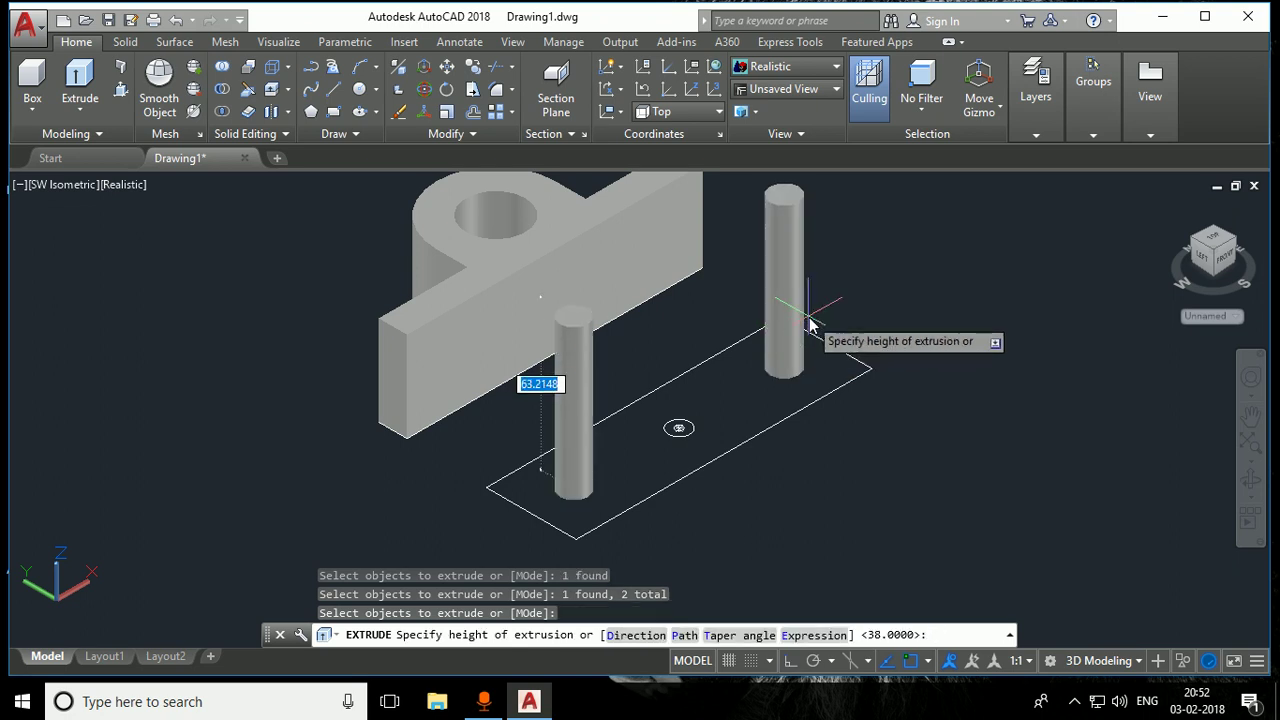
key("Return")
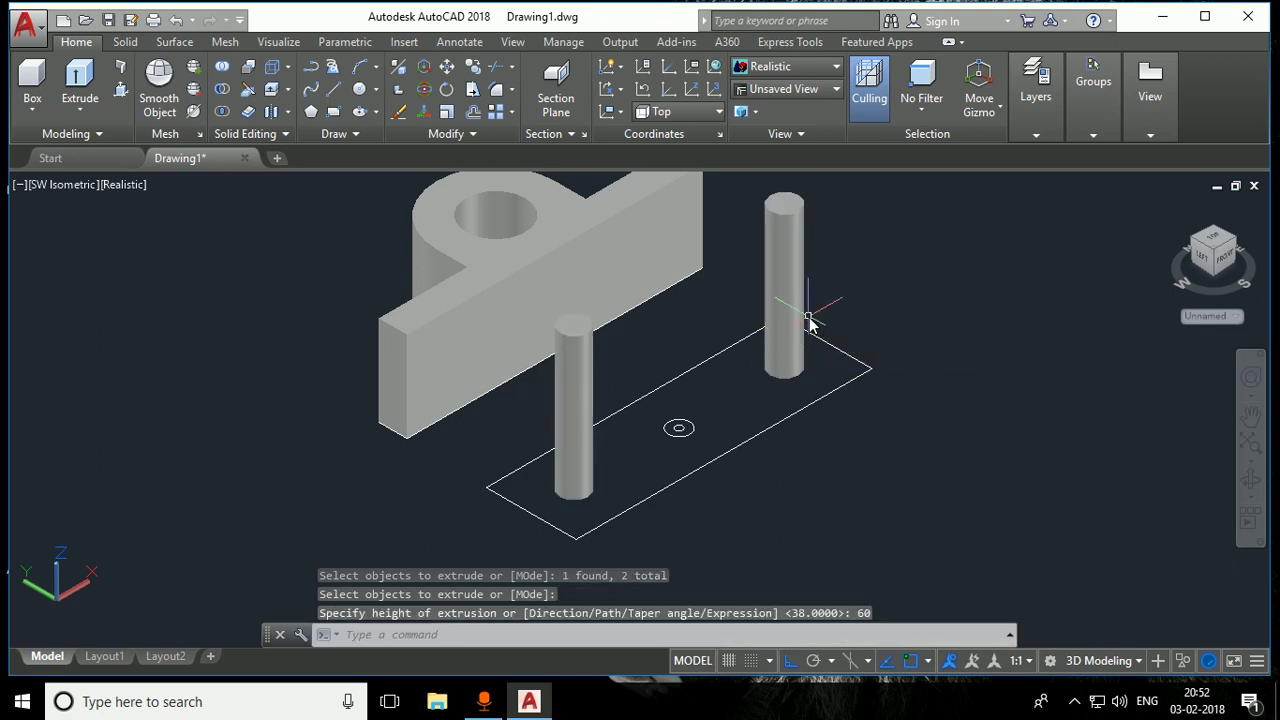
3D-rotate the L-shaped bearing solid 90° about the bore centre so it stands upright
left_click(402, 314)
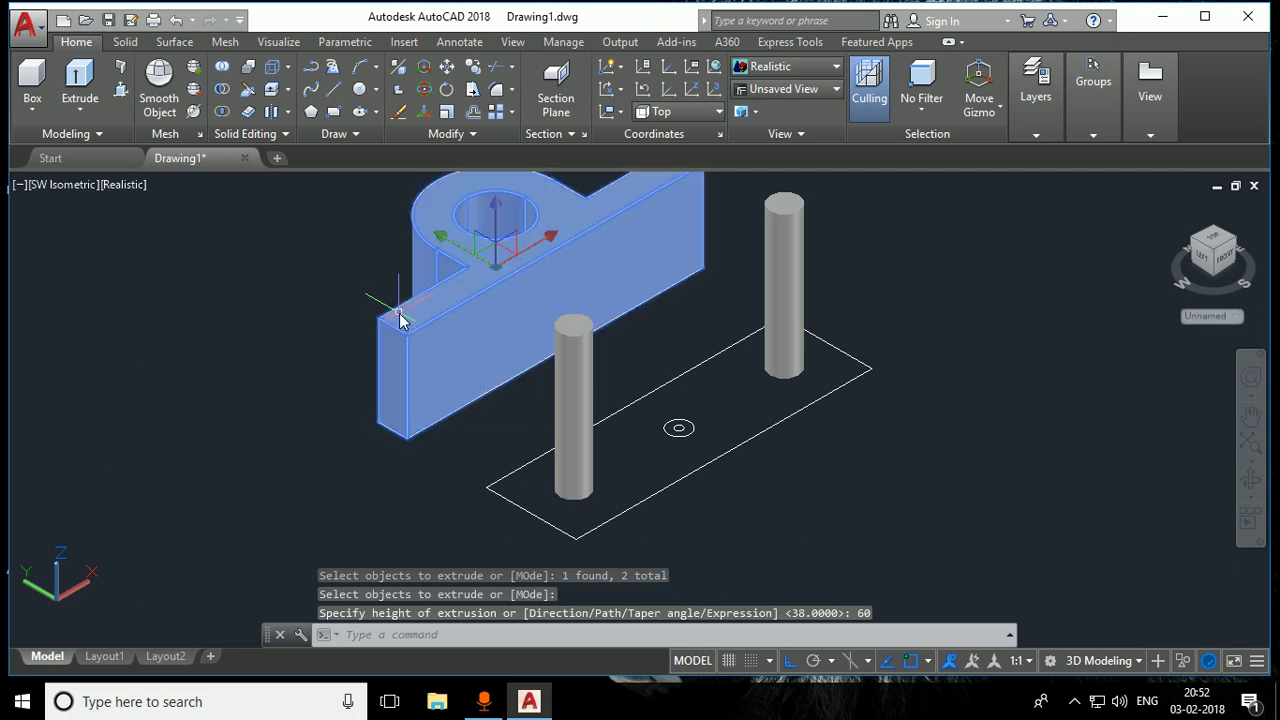
scroll(597, 382, "down", 2)
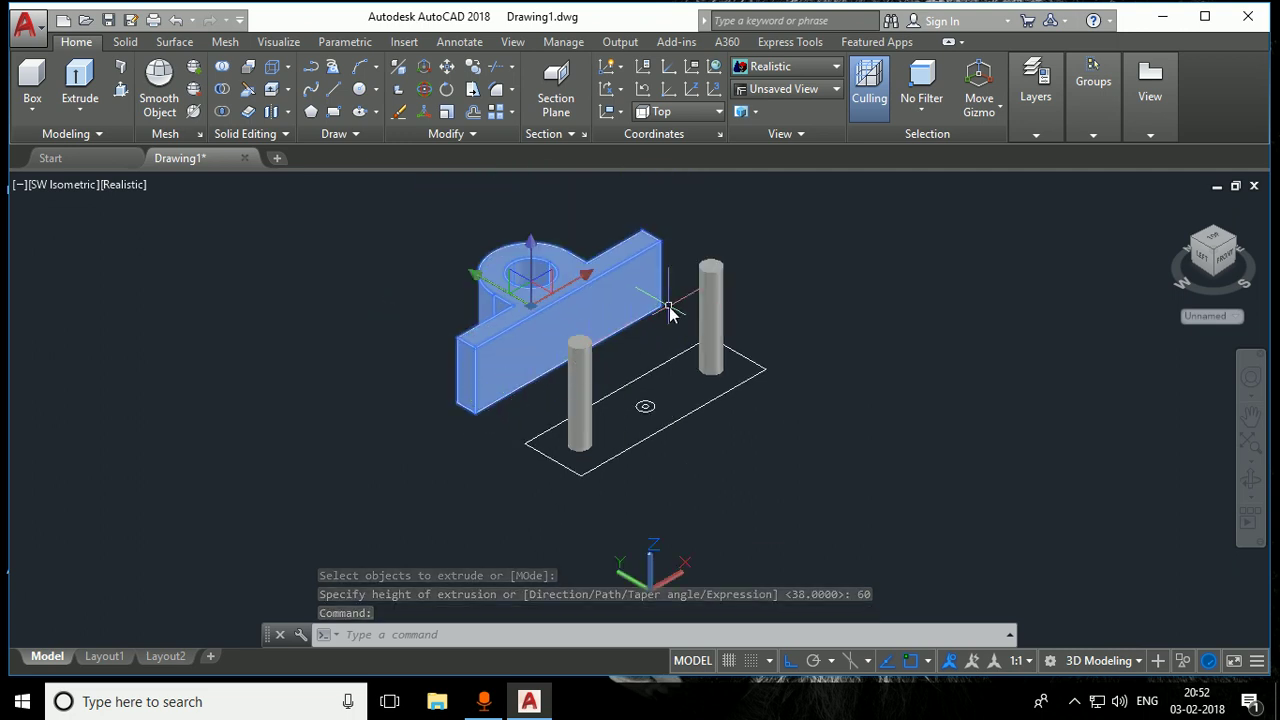
left_click(425, 93)
scroll(473, 230, "up", 2)
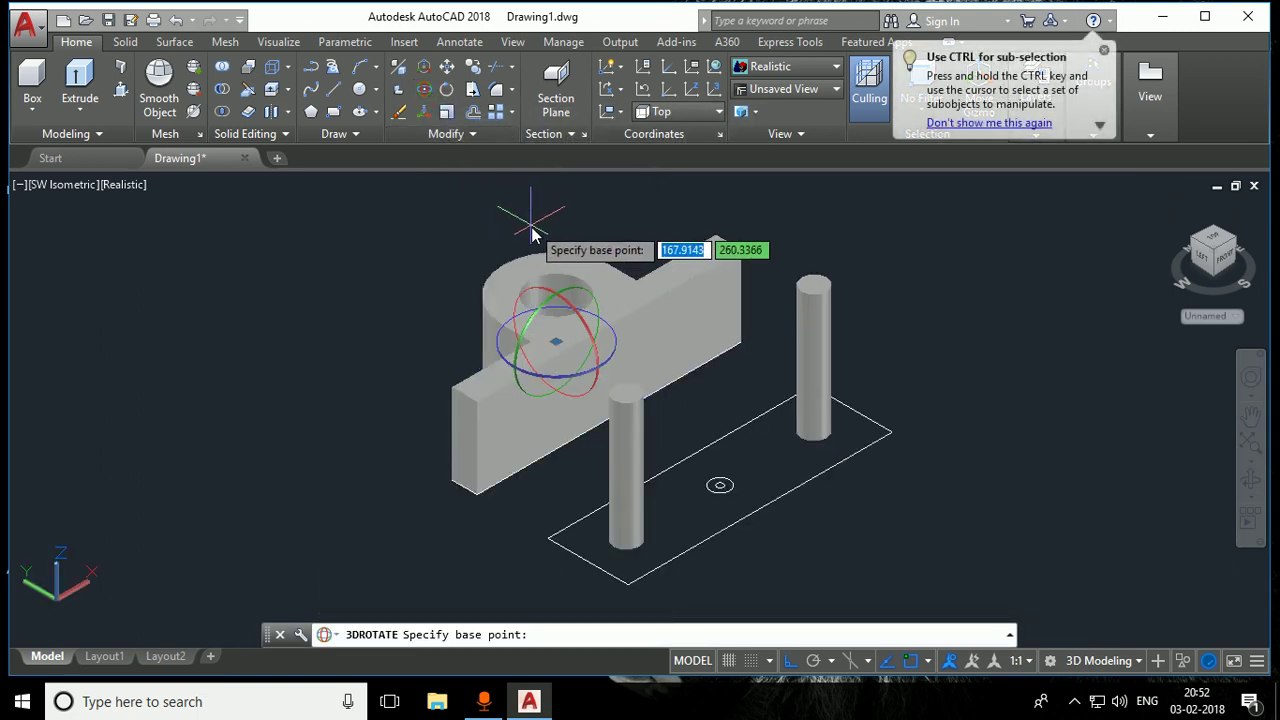
left_click(546, 296)
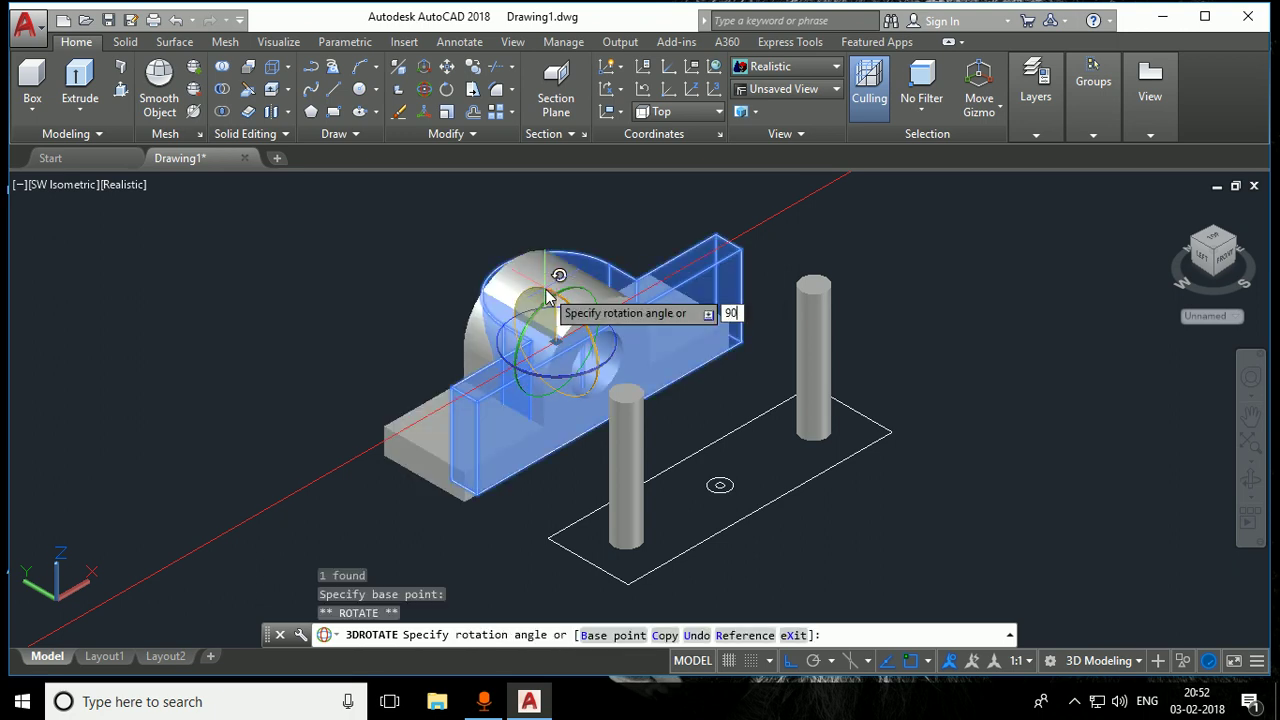
key("Return")
key("Escape")
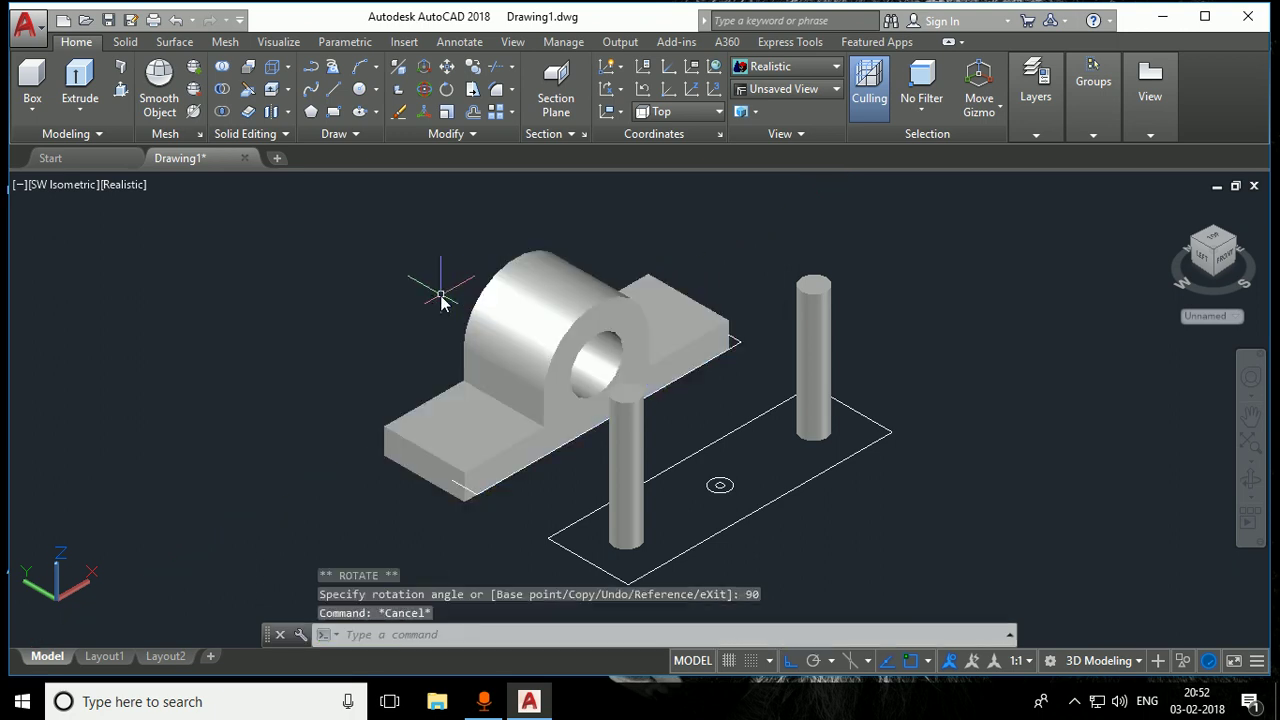
Move the bearing solid from its base corner to the plate corner, with Ortho turned off
left_click(448, 72)
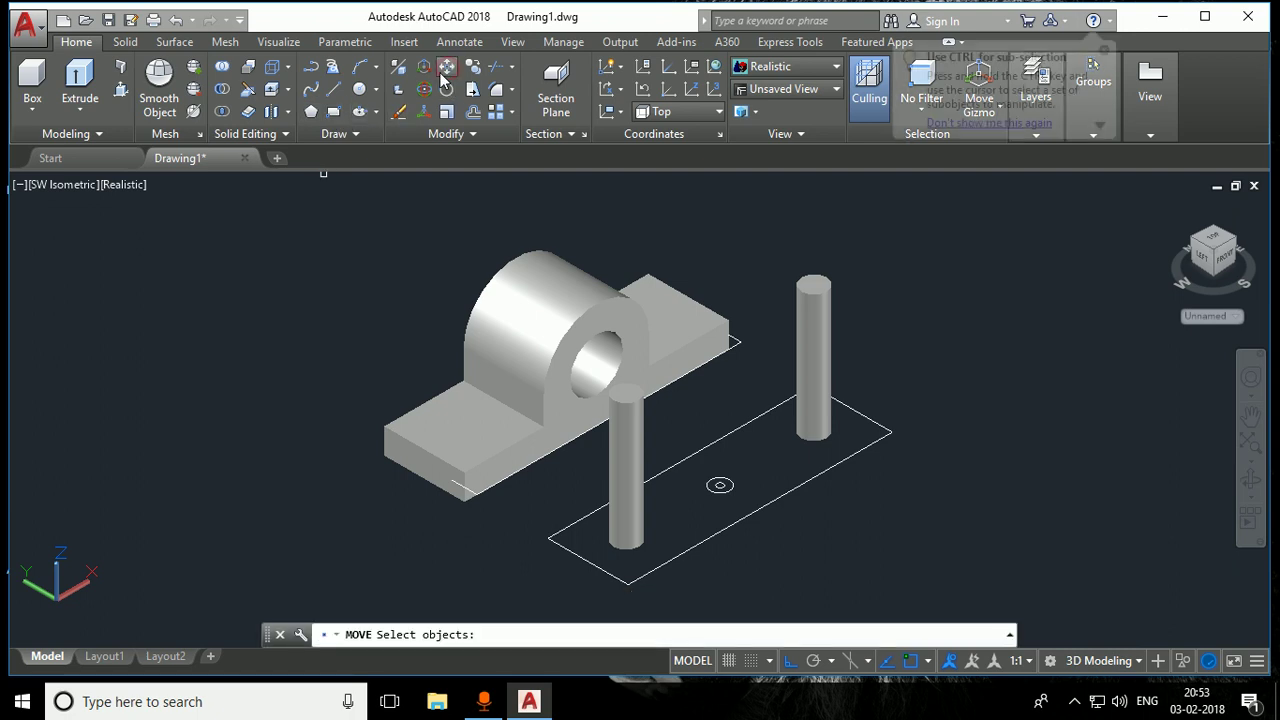
left_click(475, 310)
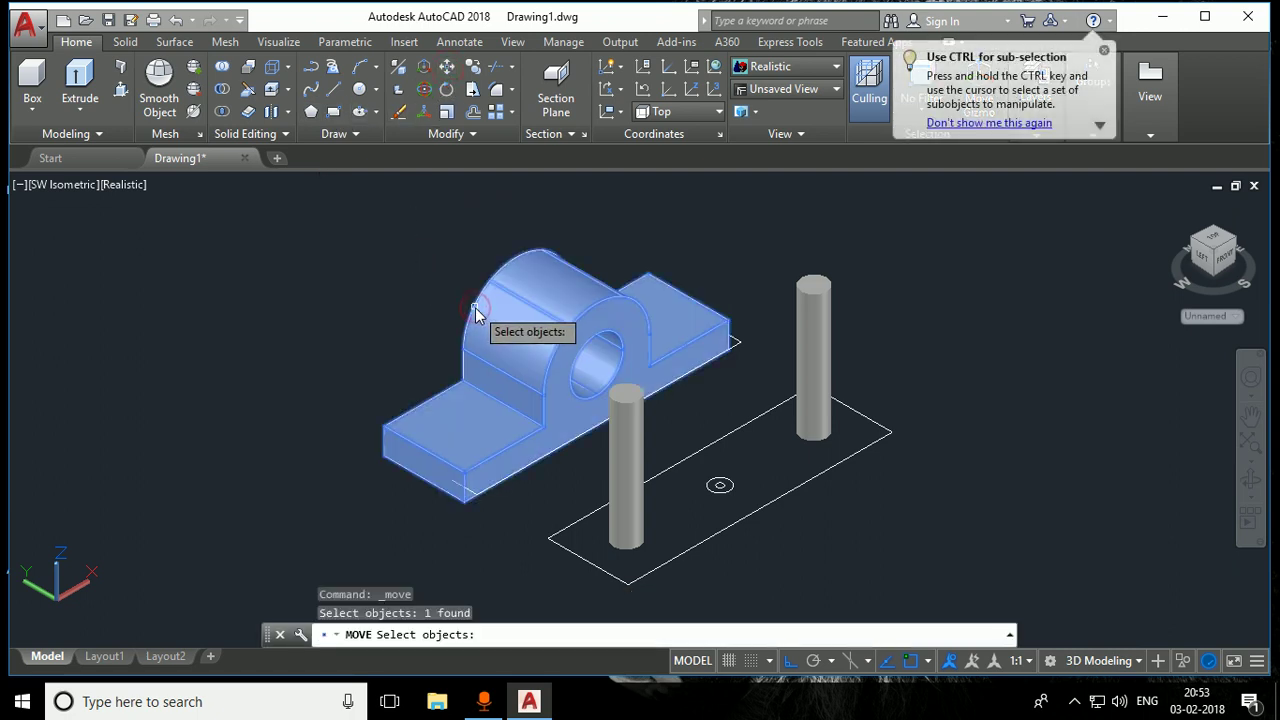
key("Return")
scroll(312, 480, "up", 5)
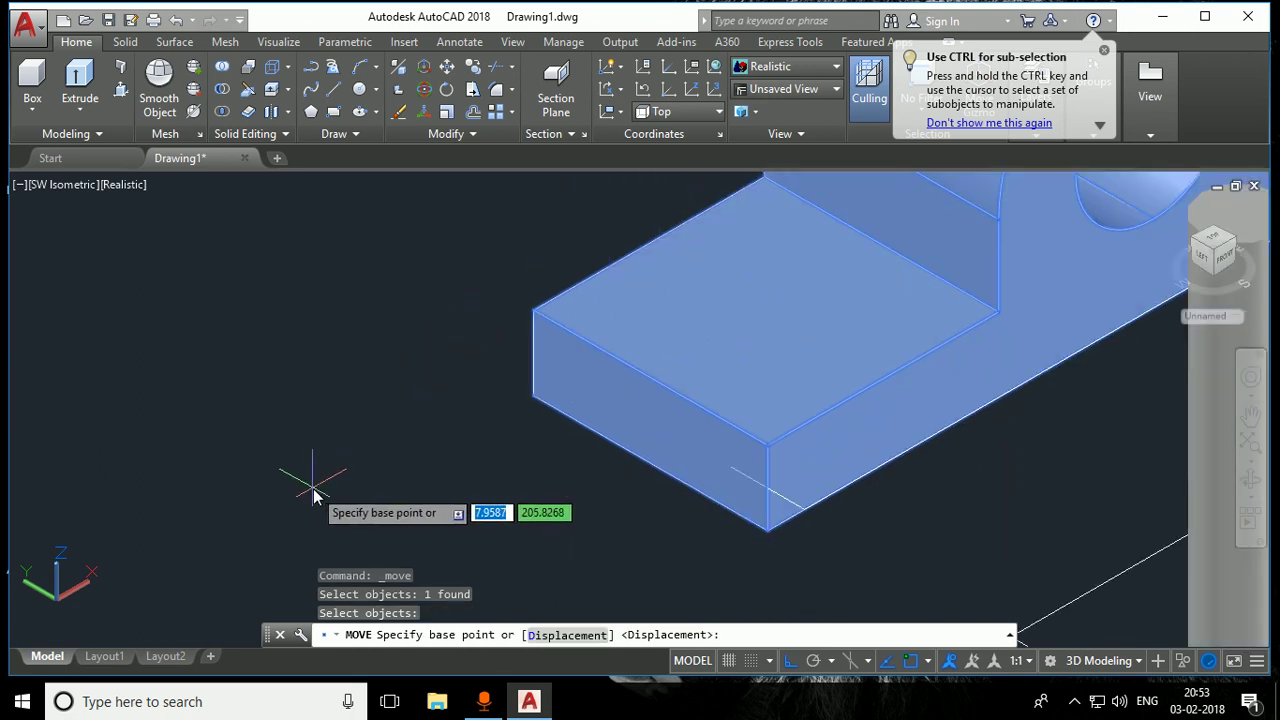
left_click(530, 398)
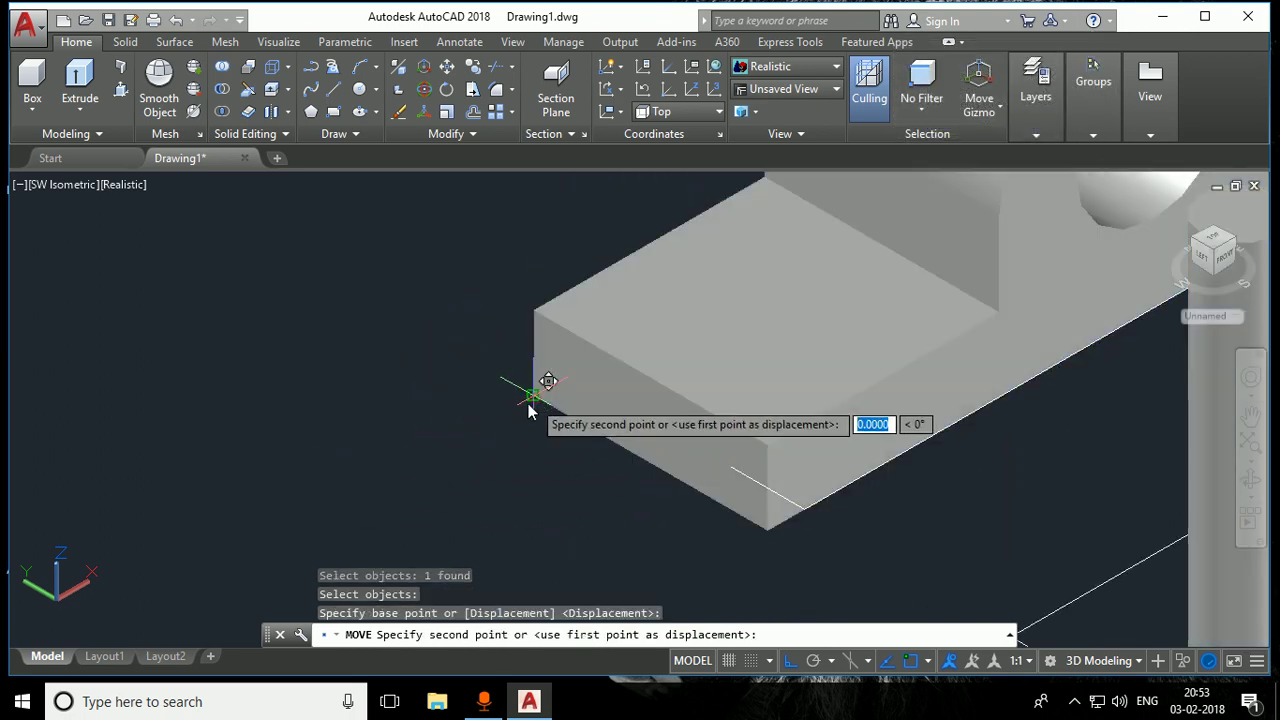
scroll(477, 377, "down", 3)
scroll(475, 377, "down", 3)
scroll(634, 471, "up", 2)
scroll(686, 500, "up", 2)
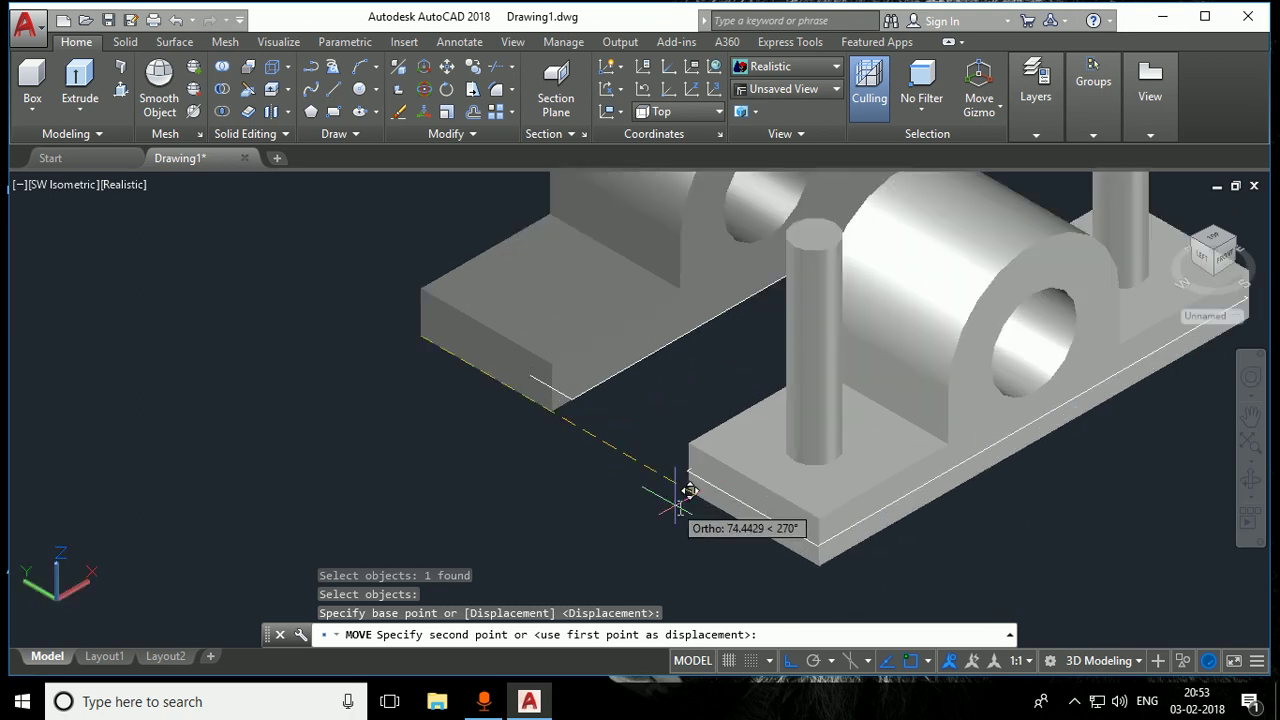
scroll(704, 498, "up", 2)
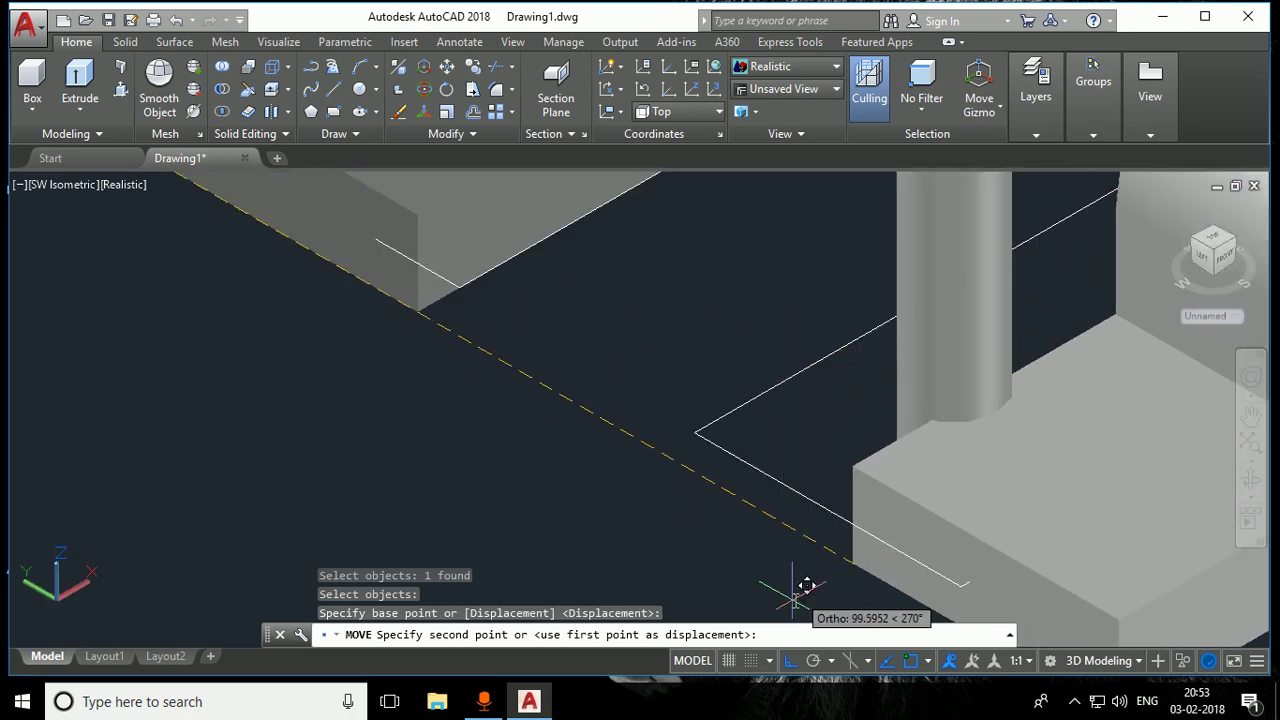
left_click(790, 662)
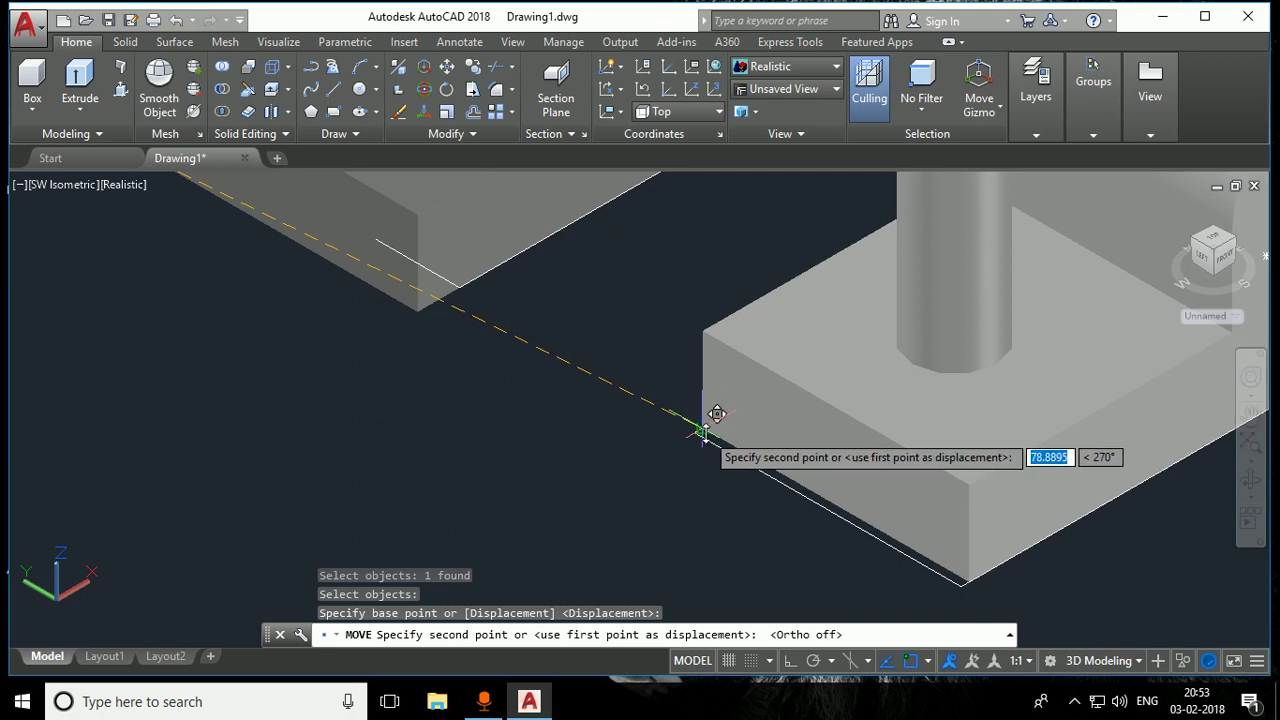
scroll(700, 432, "up", 3)
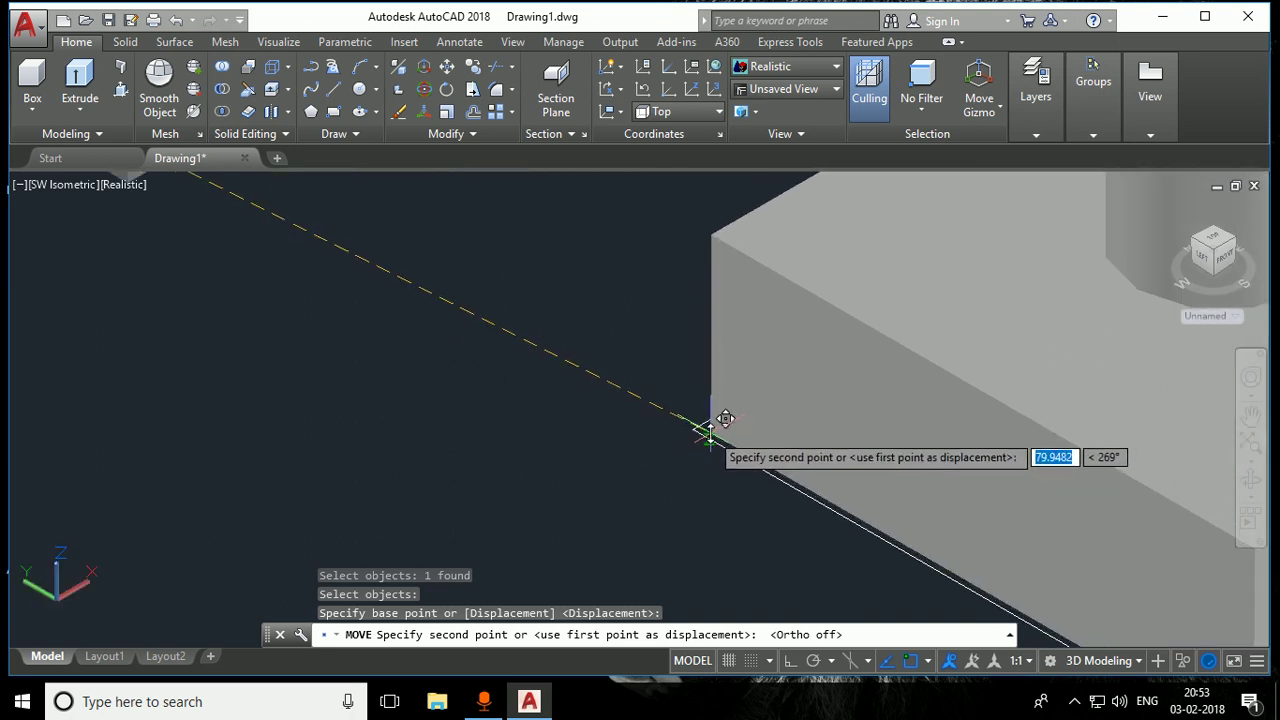
left_click(700, 432)
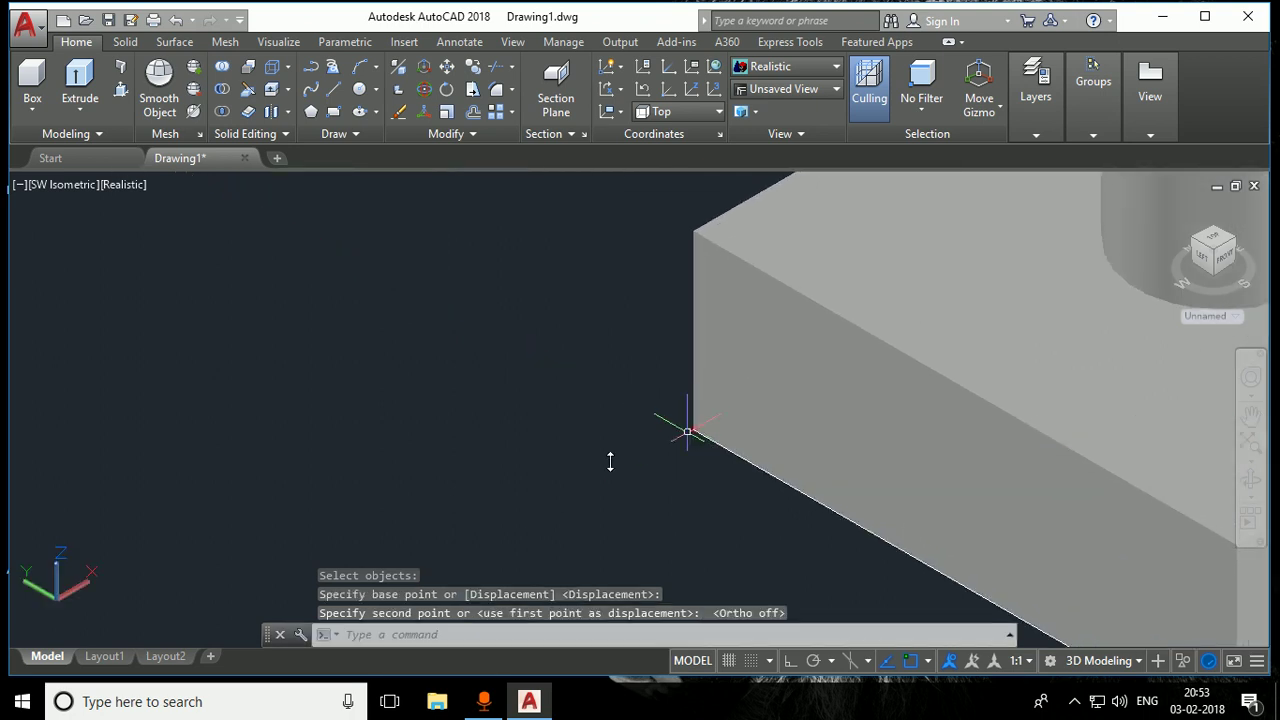
scroll(415, 432, "down", 3)
scroll(415, 432, "down", 4)
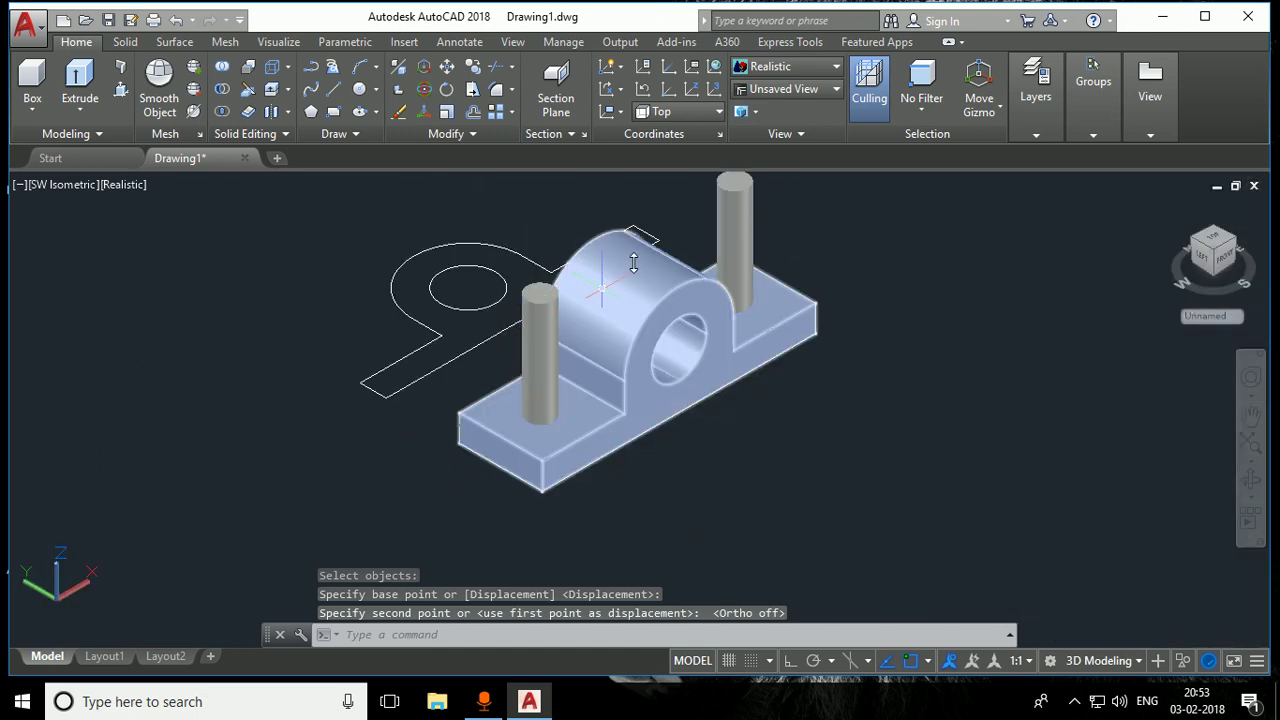
middle_click_drag(660, 385, 709, 455)
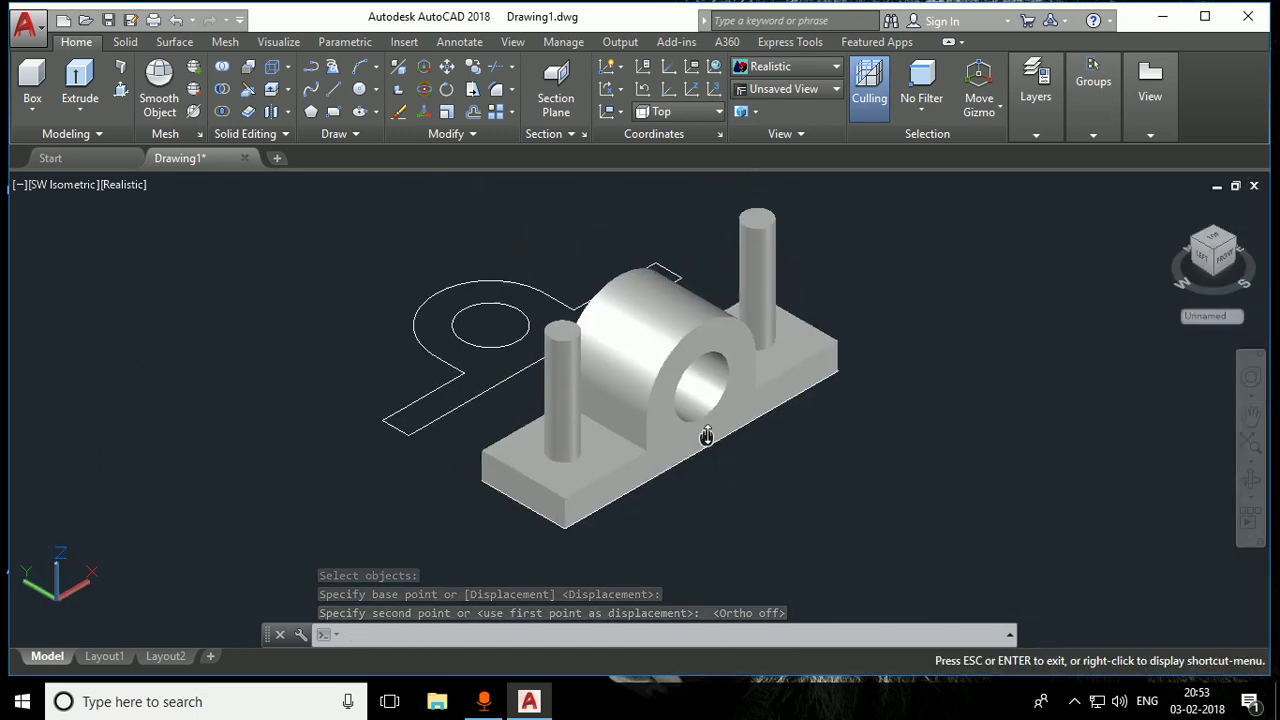
Subtract the left and right cylinders from the bearing solid to make two bolt holes
left_click(229, 90)
left_click(654, 356)
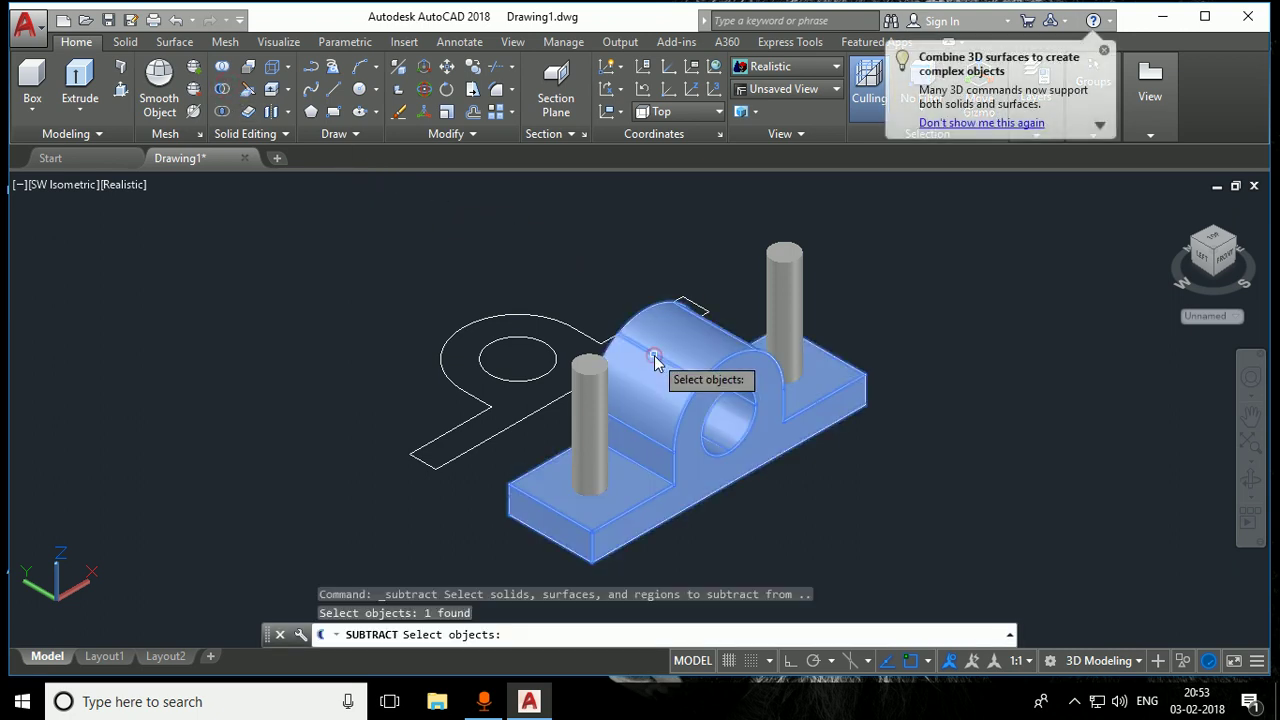
key("Return")
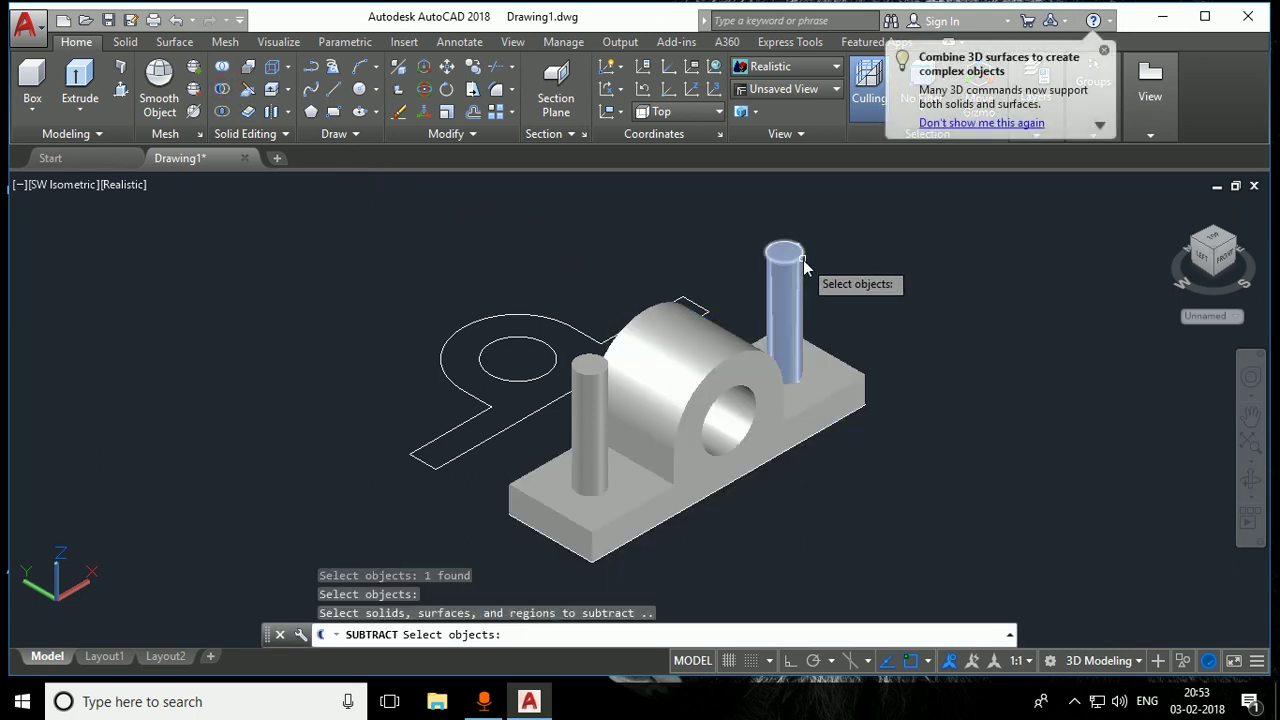
left_click(802, 260)
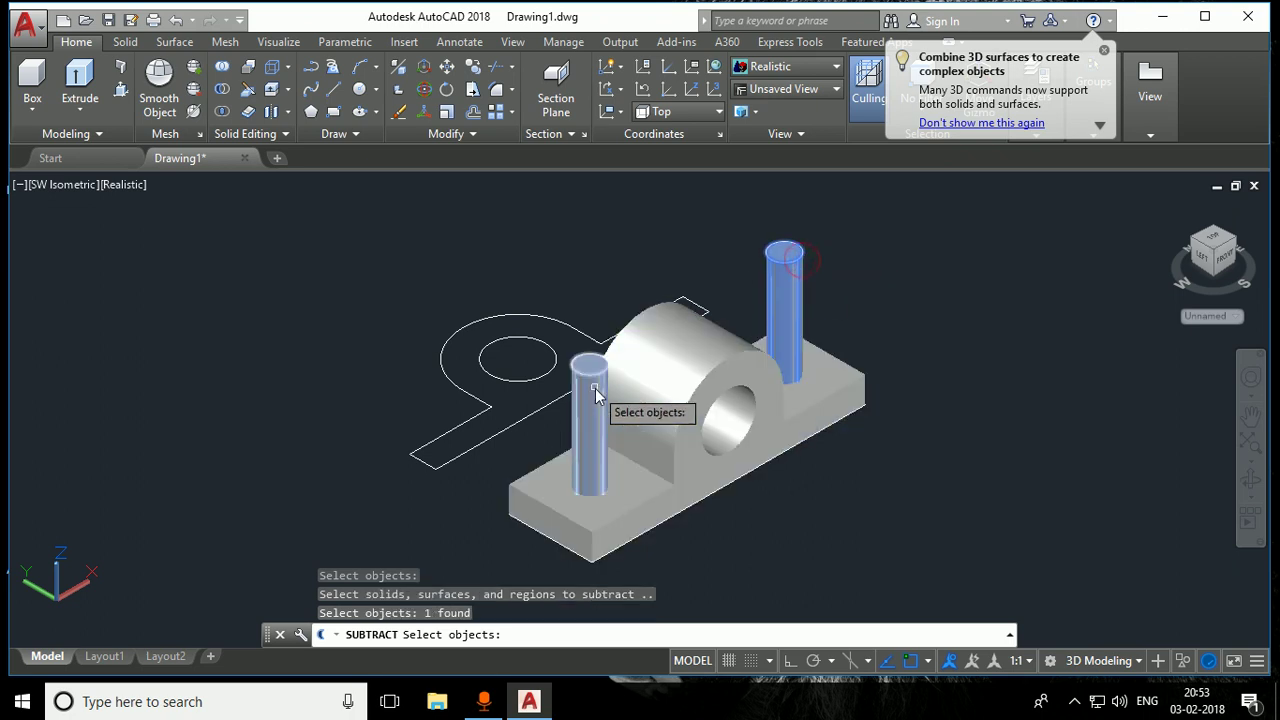
left_click(595, 388)
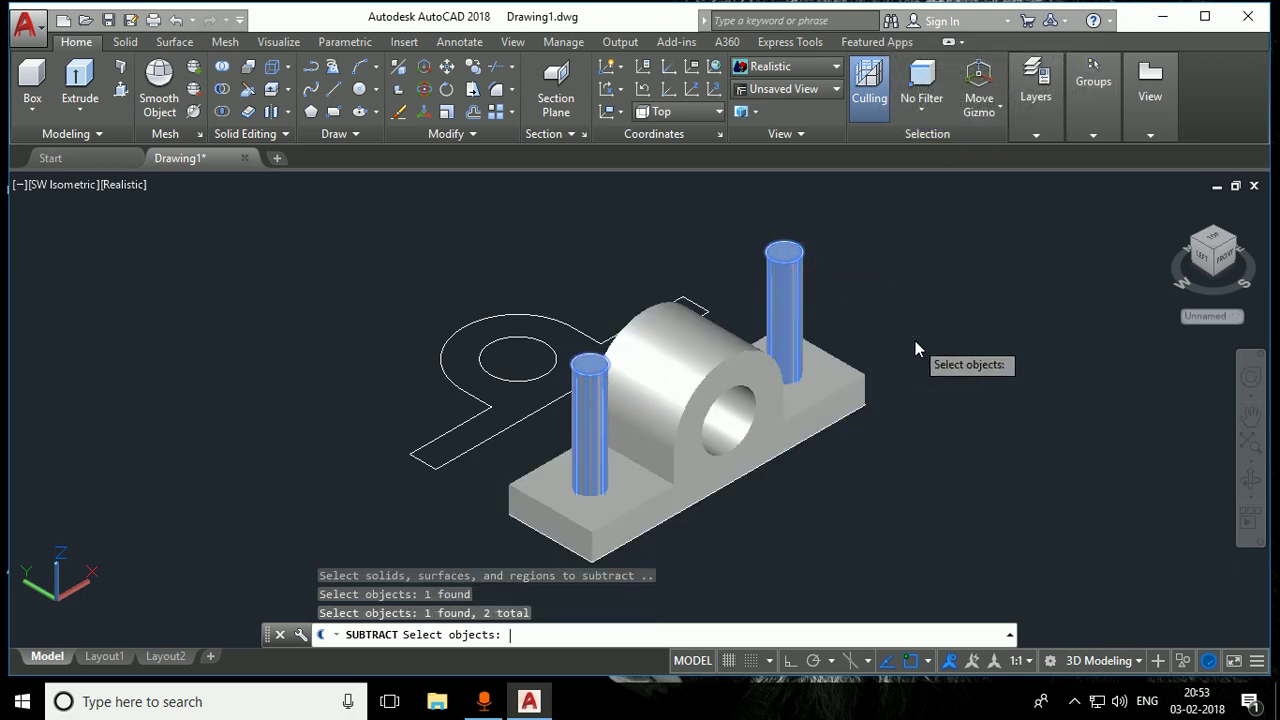
key("Return")
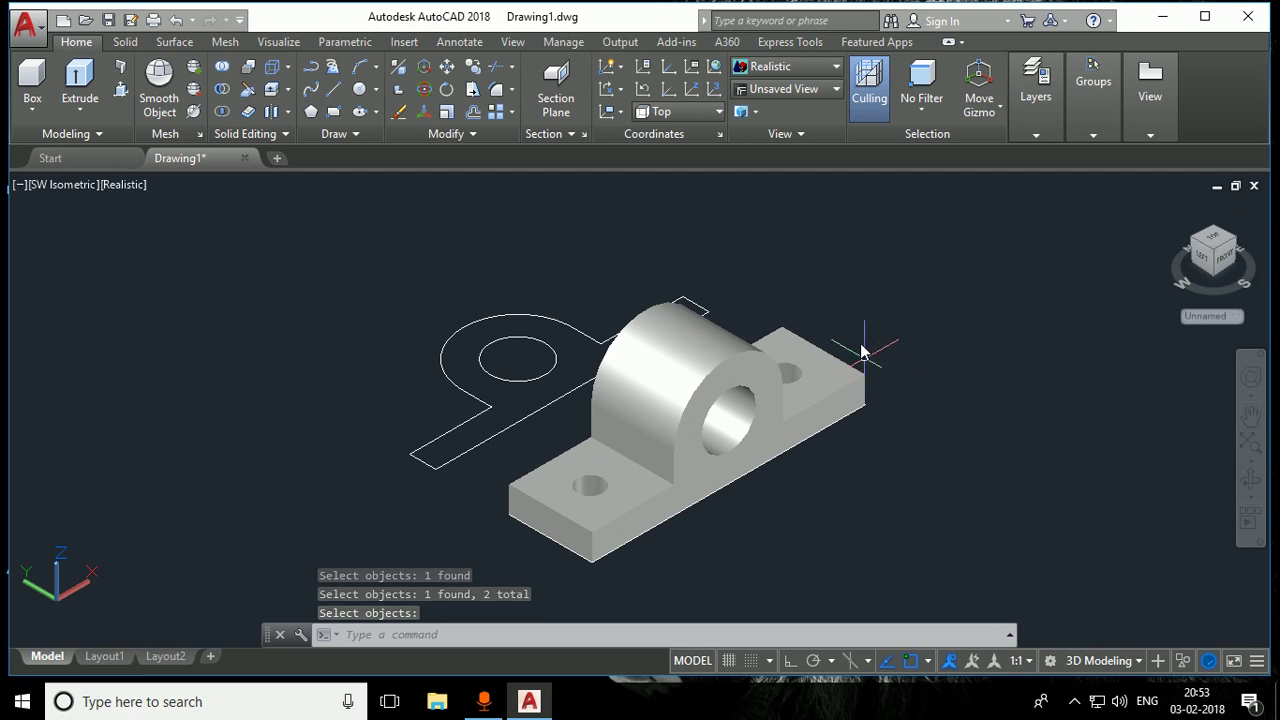
middle_click_drag(851, 523, 900, 518)
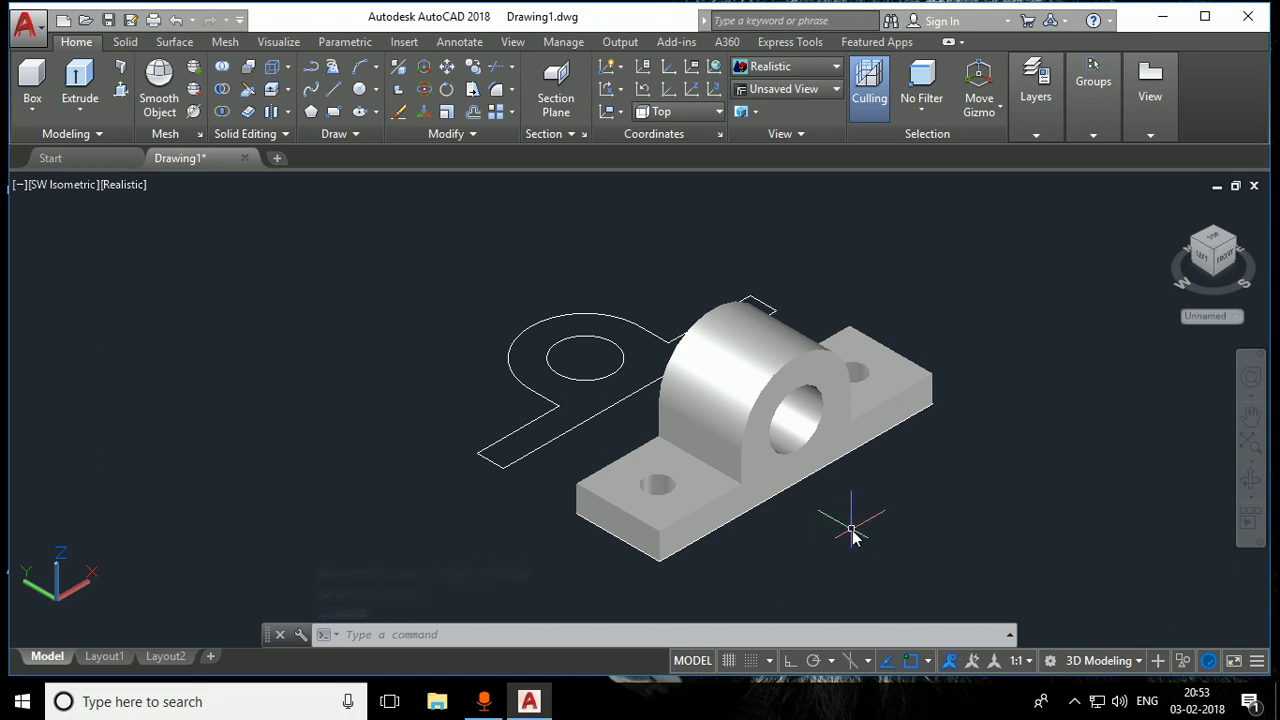
mouse_move(858, 540)
middle_mouse_down("shift")
mouse_move(830, 388)
mouse_move(797, 363)
middle_mouse_up("shift")
scroll(738, 317, "up", 3)
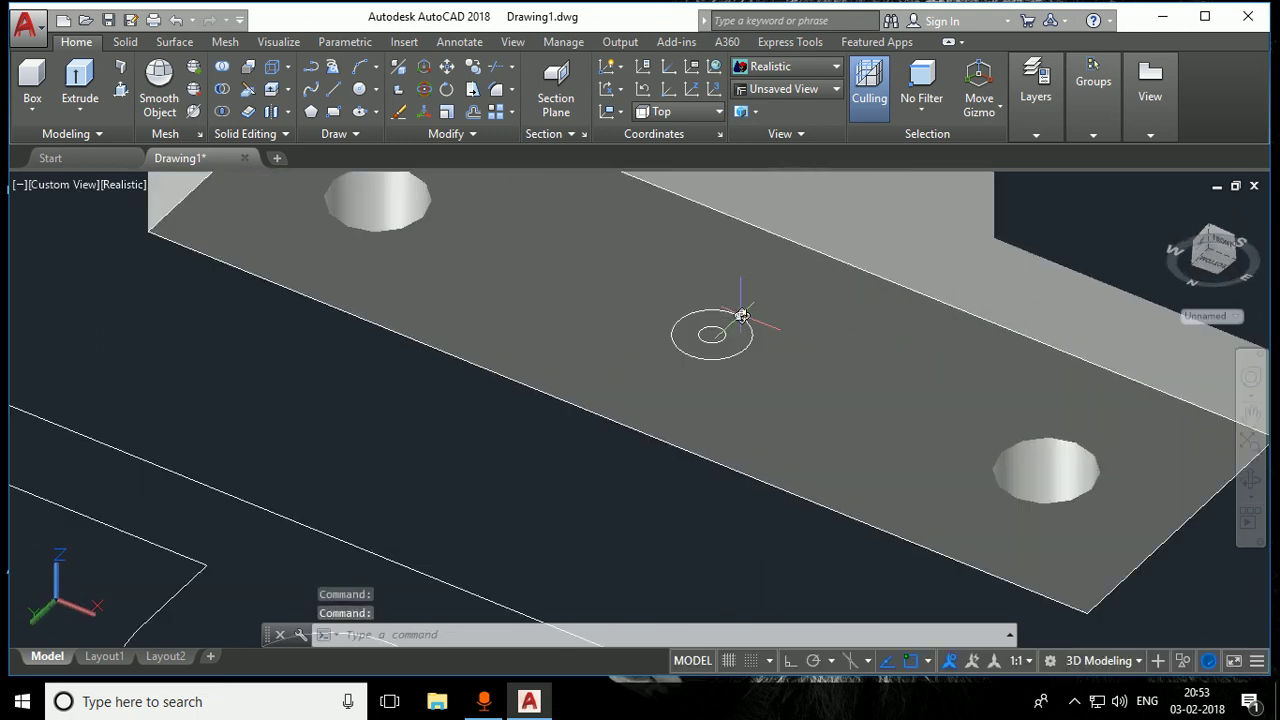
scroll(741, 316, "up", 2)
scroll(740, 316, "down", 5)
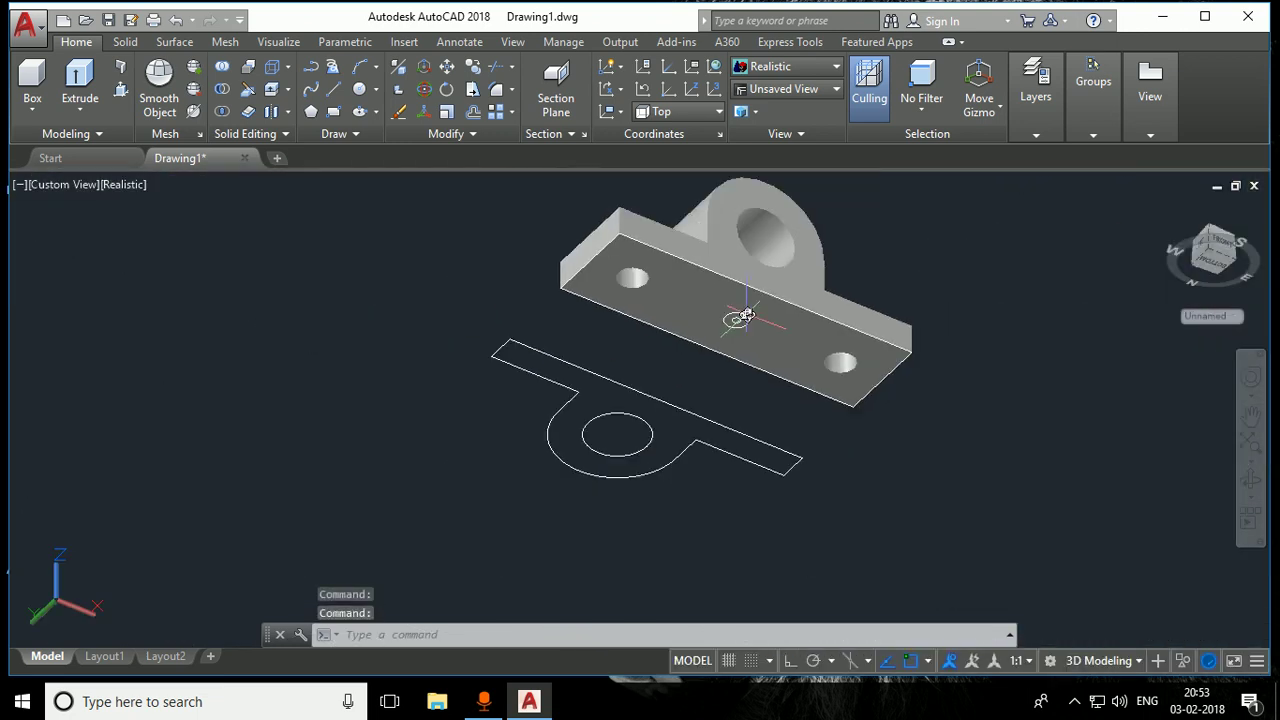
left_click(110, 185)
left_click(88, 186)
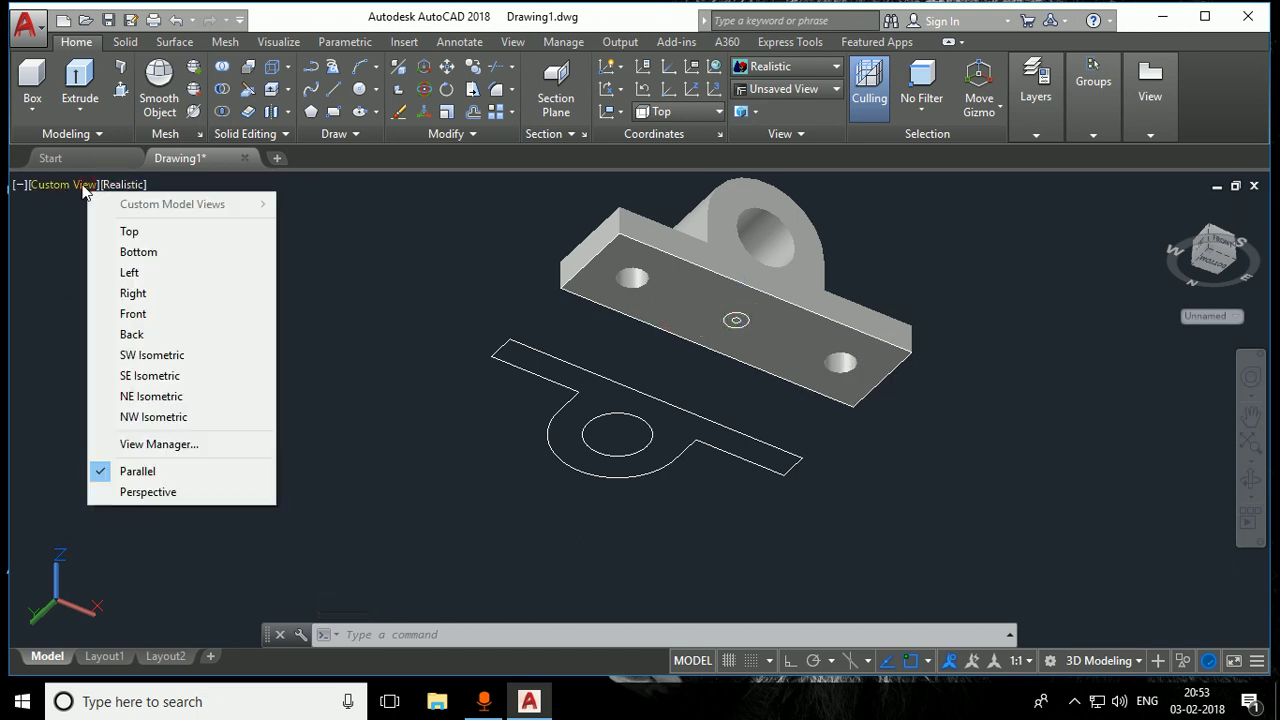
left_click(150, 355)
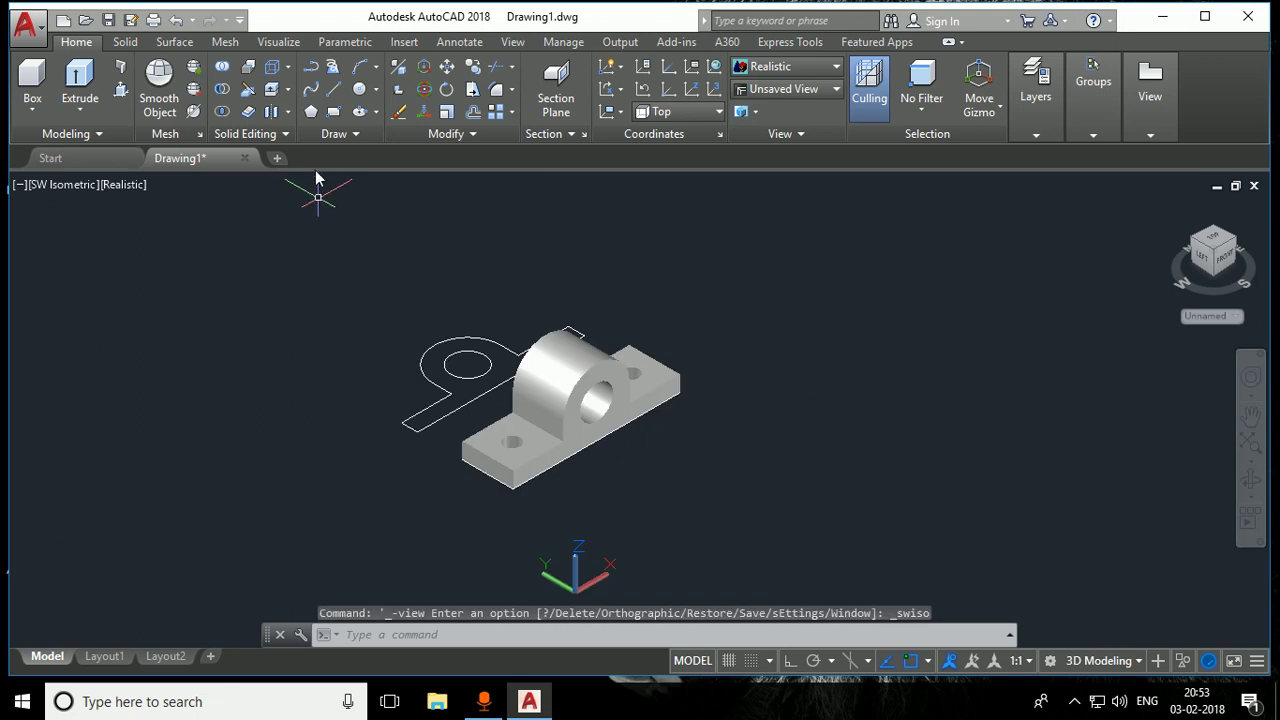
Move the pillow-block solid to the right, clear of the flat 2D sketch profiles
left_click(445, 68)
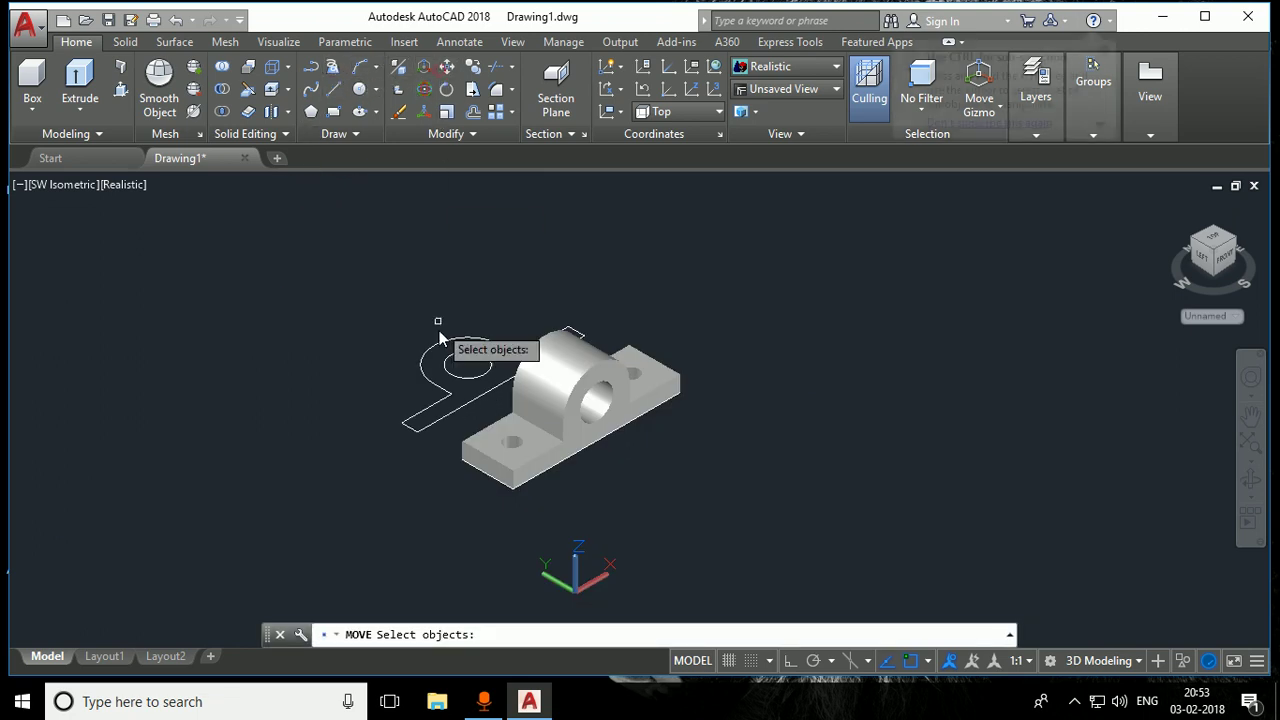
left_click(492, 460)
key("Return")
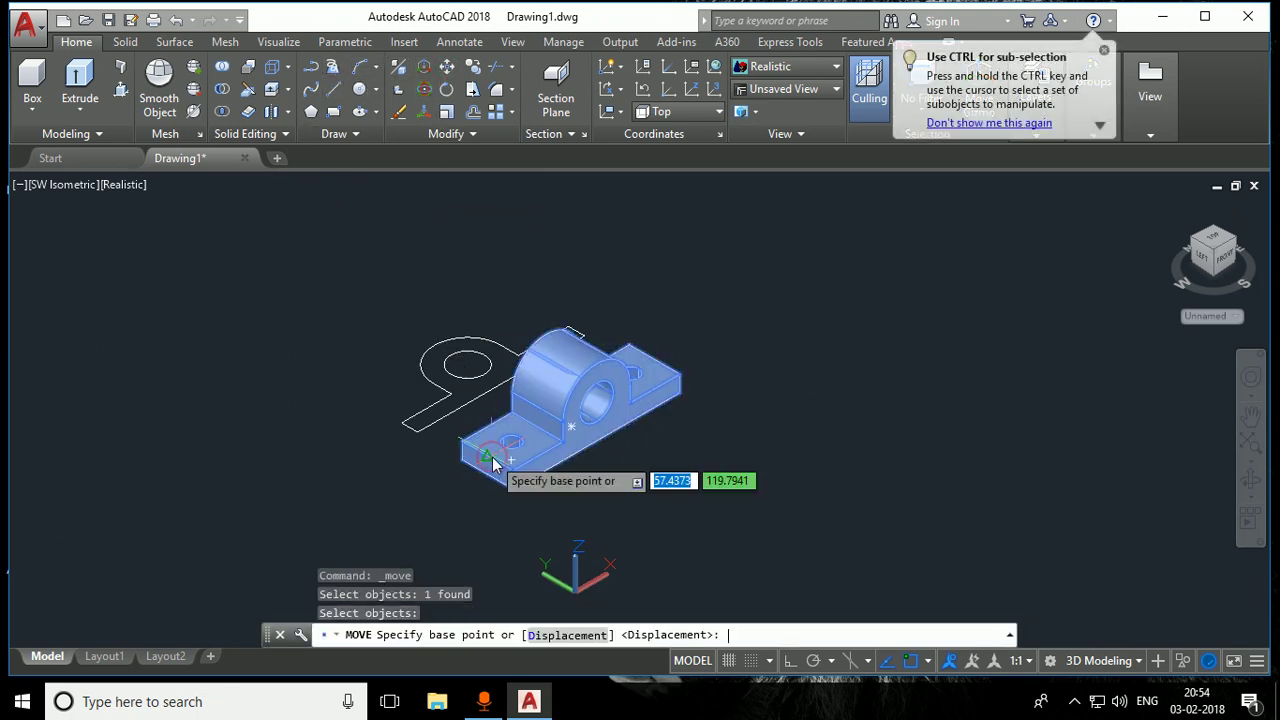
left_click(466, 448)
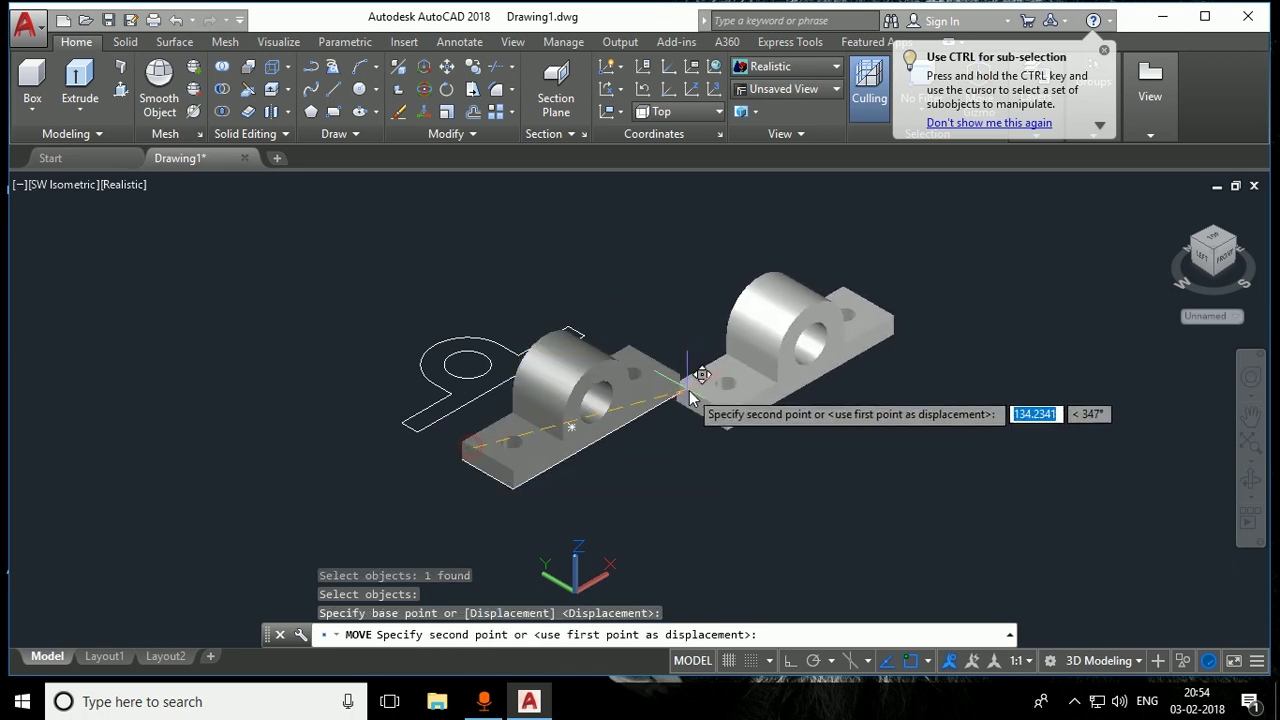
left_click(730, 398)
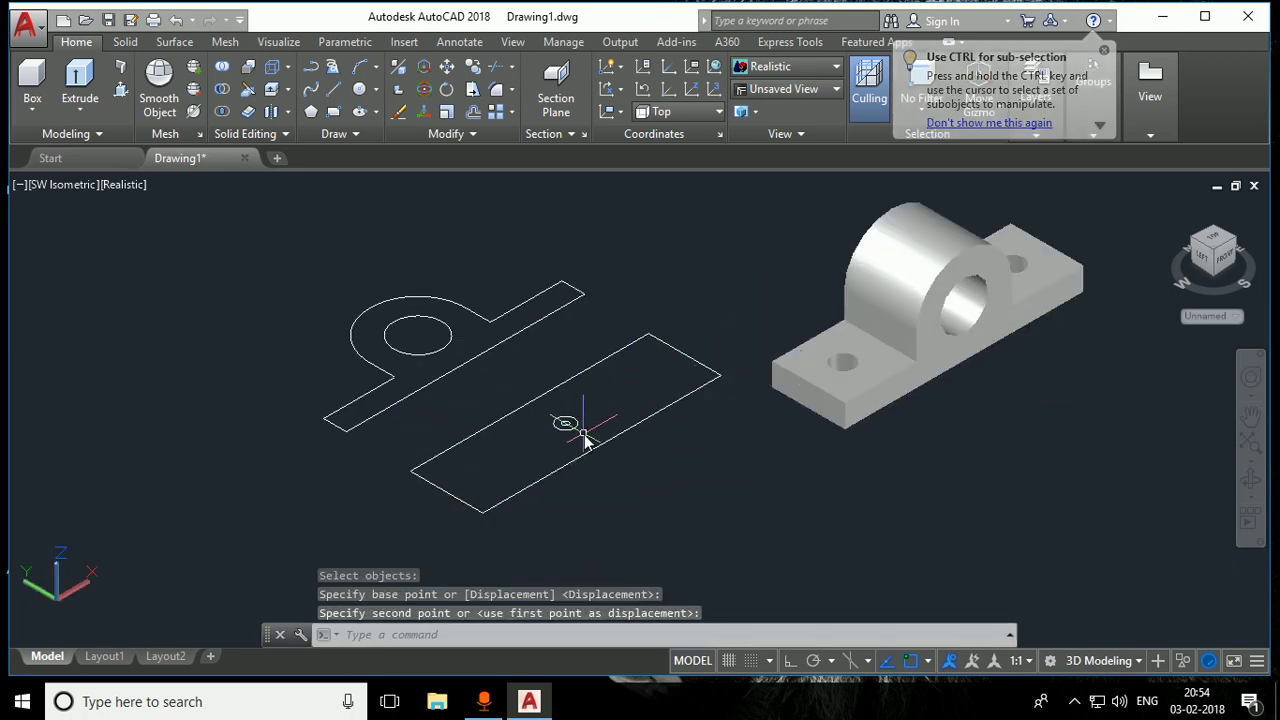
scroll(571, 430, "up", 2)
scroll(573, 440, "up", 2)
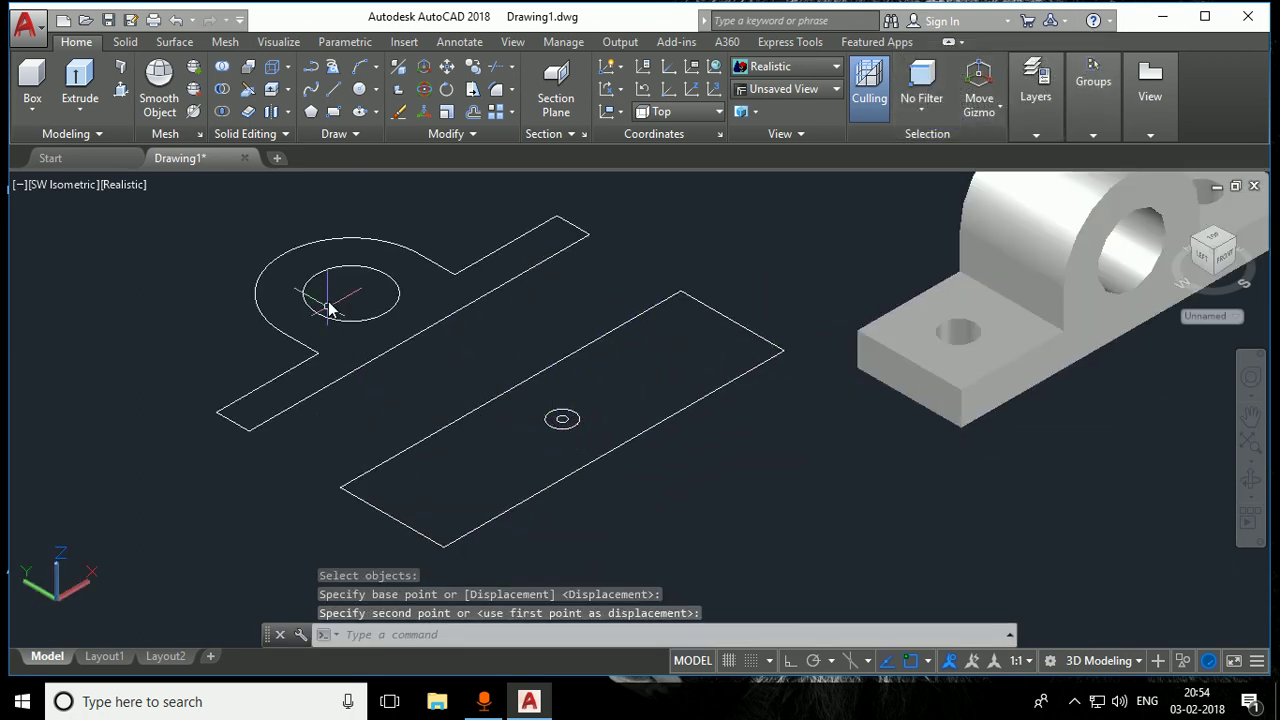
Extrude the small circle inside the rectangle 18 units to form the post
left_click(80, 82)
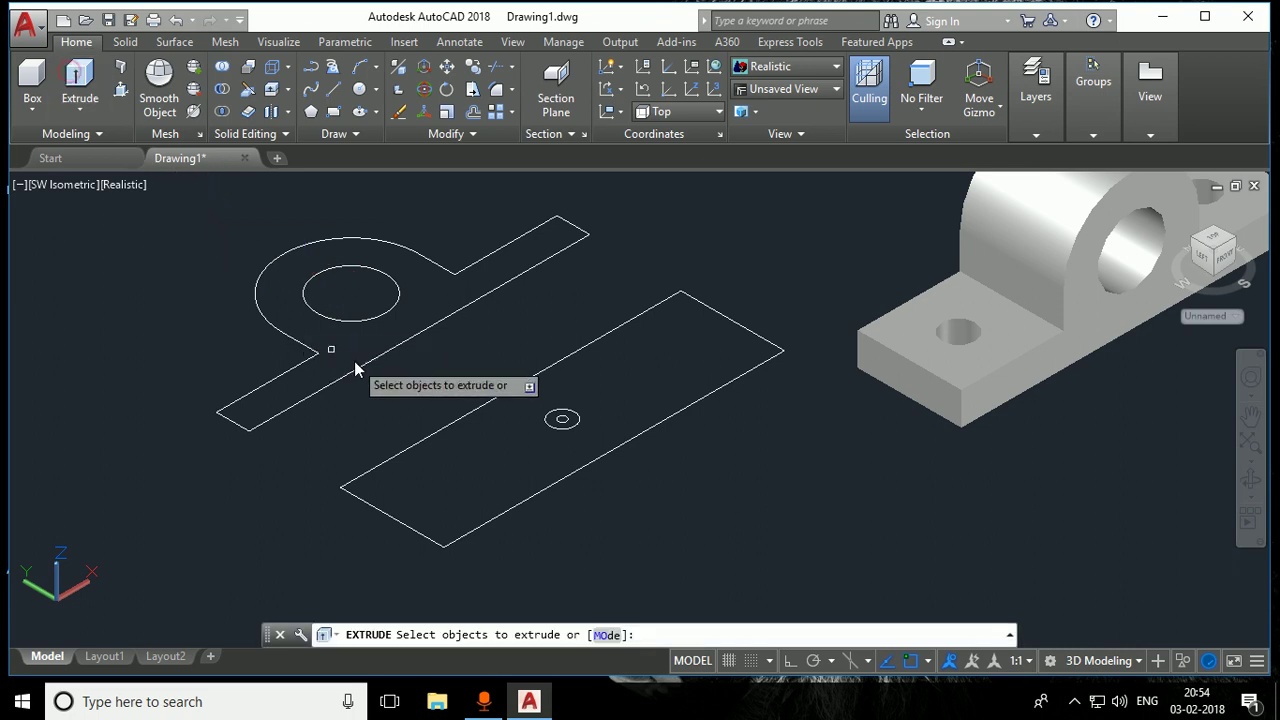
scroll(530, 430, "up", 2)
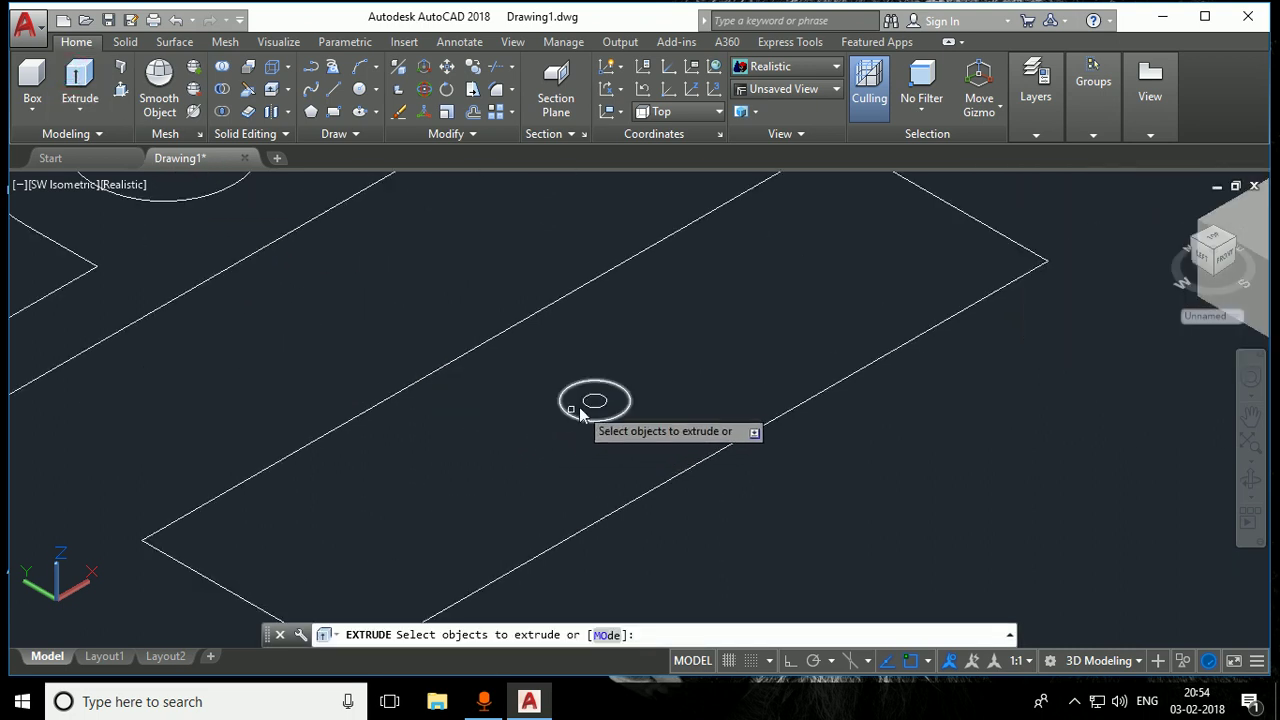
left_click(590, 403)
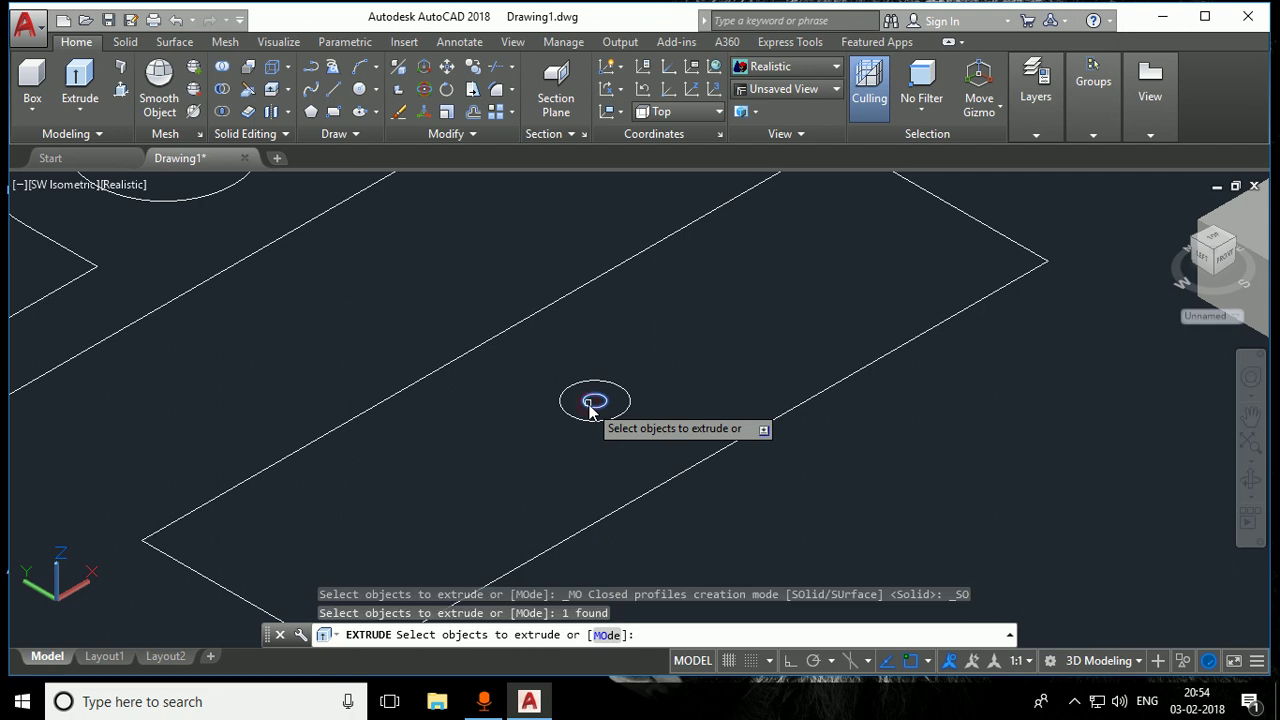
key("Return")
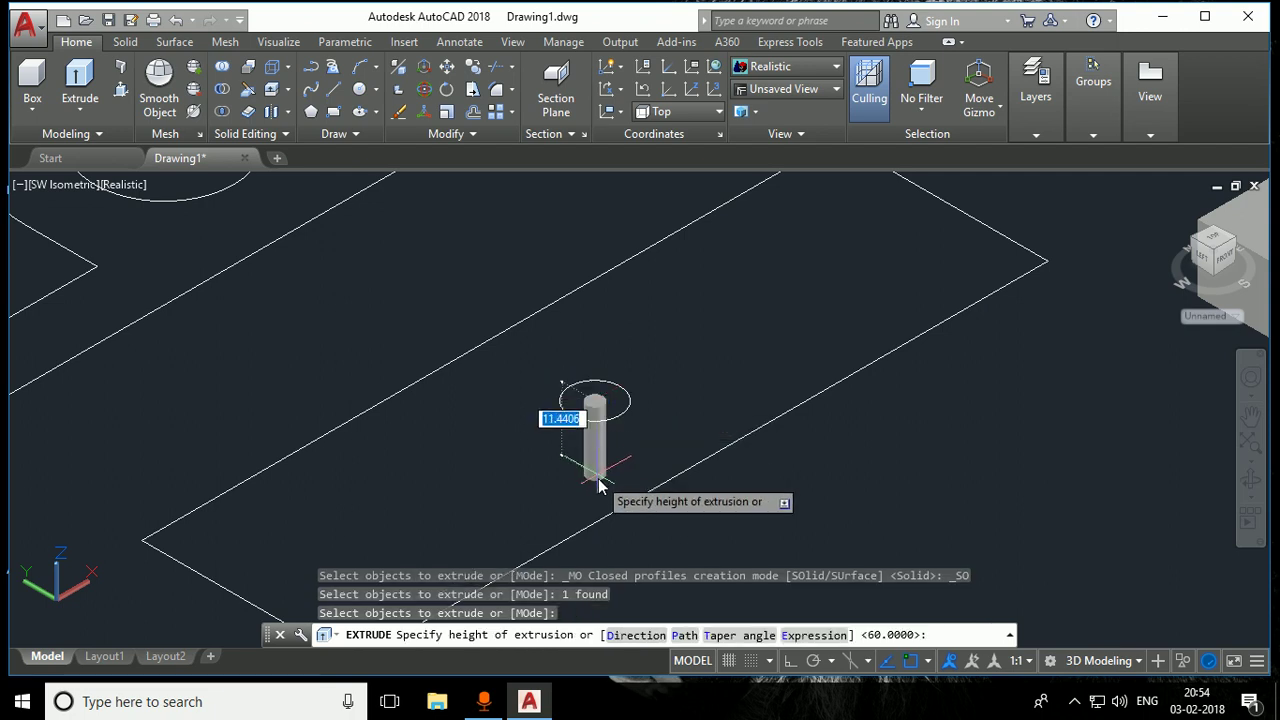
scroll(600, 420, "down", 2)
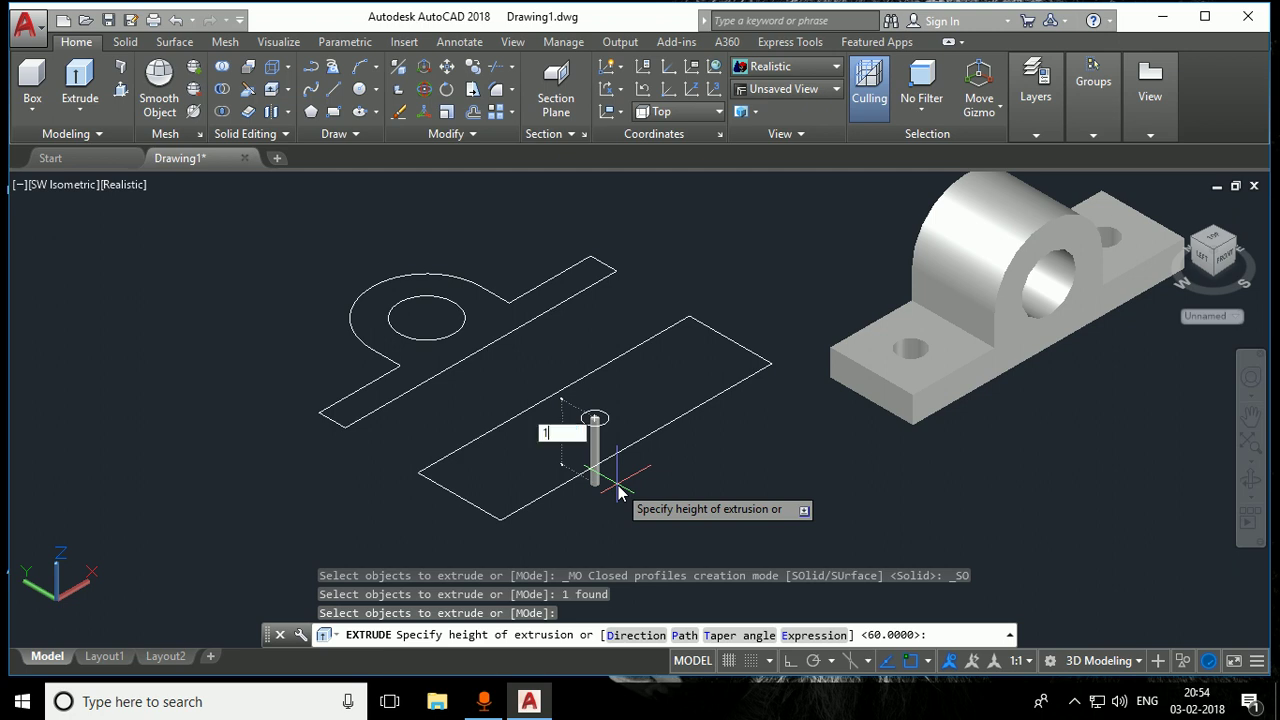
type("8")
key("Return")
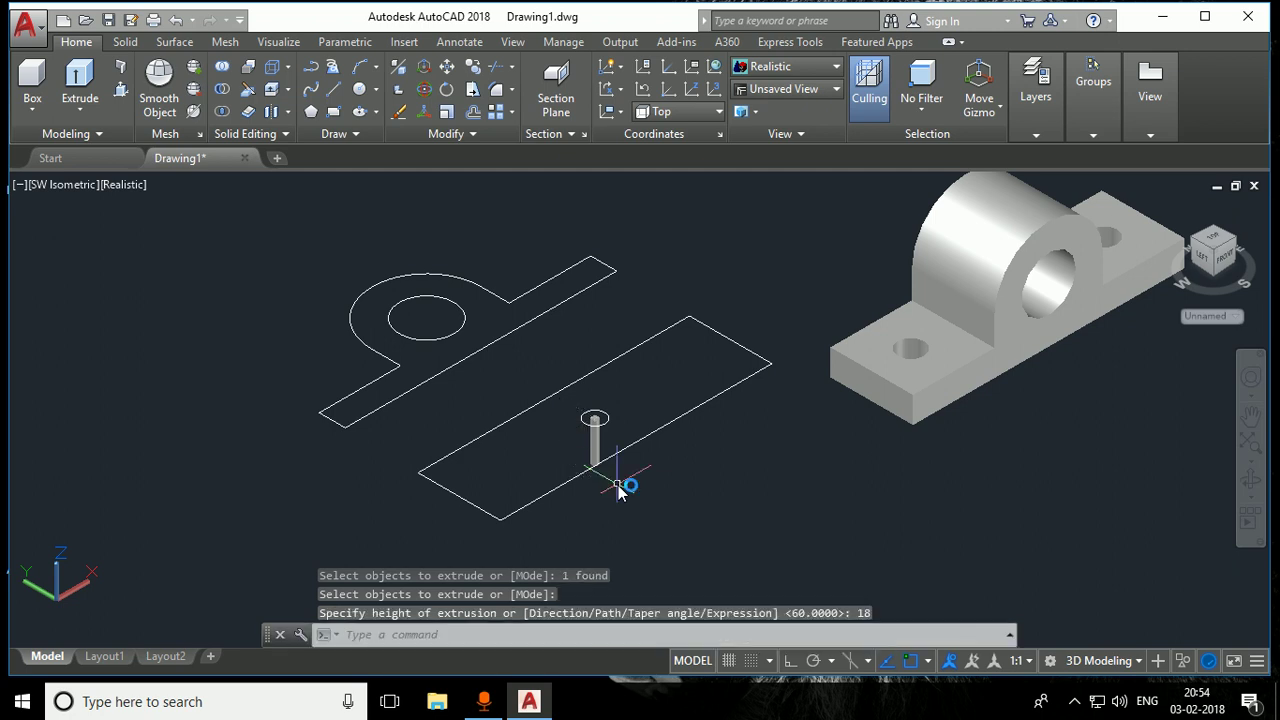
scroll(571, 409, "up", 1)
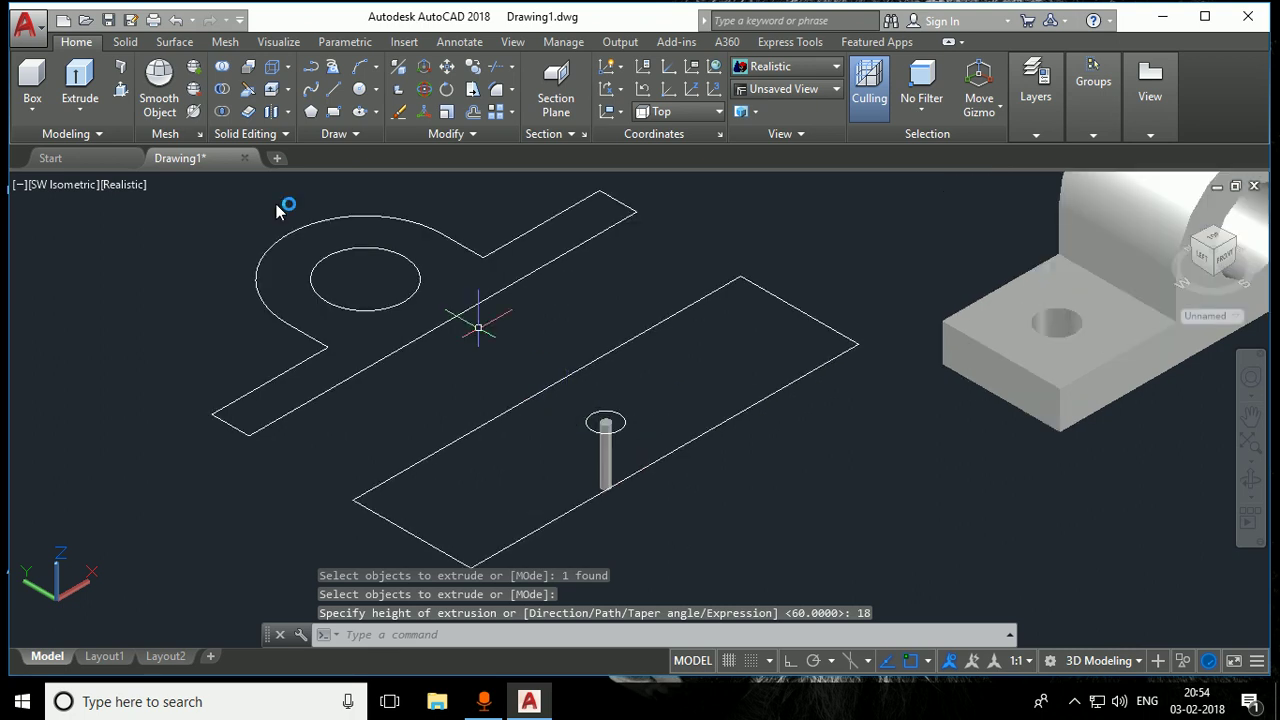
Extrude the larger circle 3 units with a 45° taper to form the flared head
left_click(80, 85)
scroll(549, 438, "up", 1)
scroll(570, 432, "up", 1)
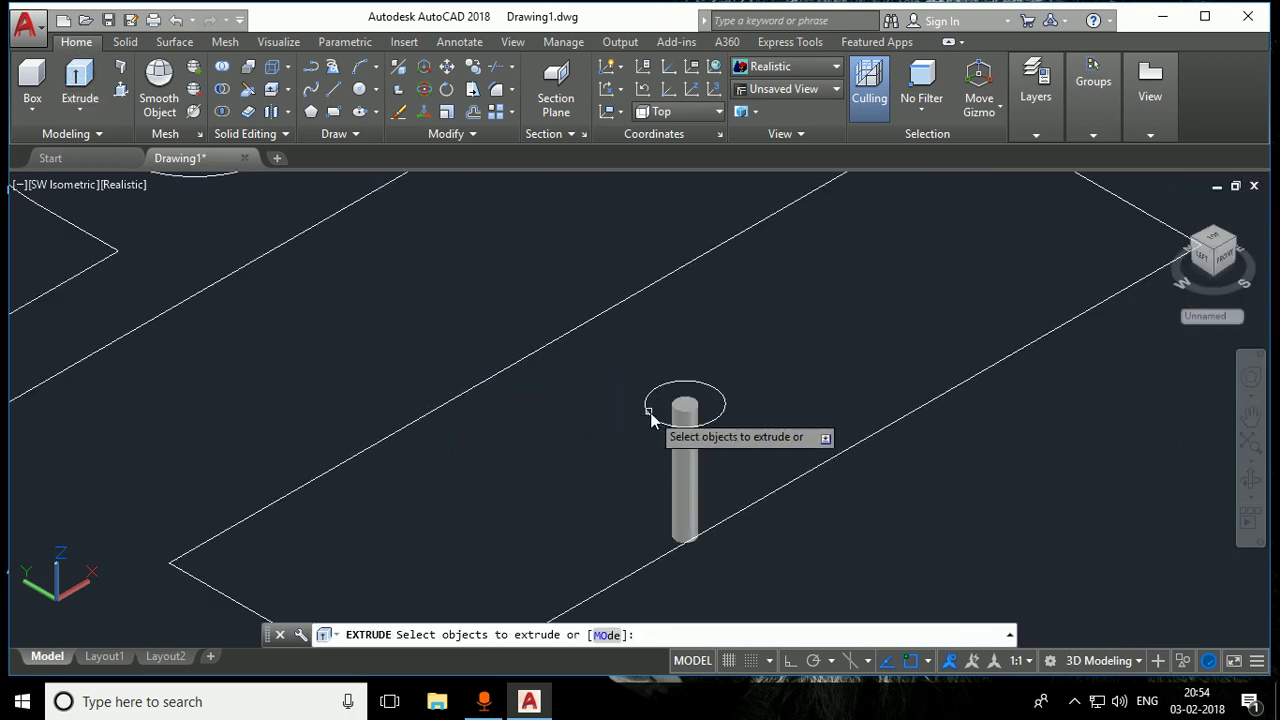
left_click(650, 413)
key("Return")
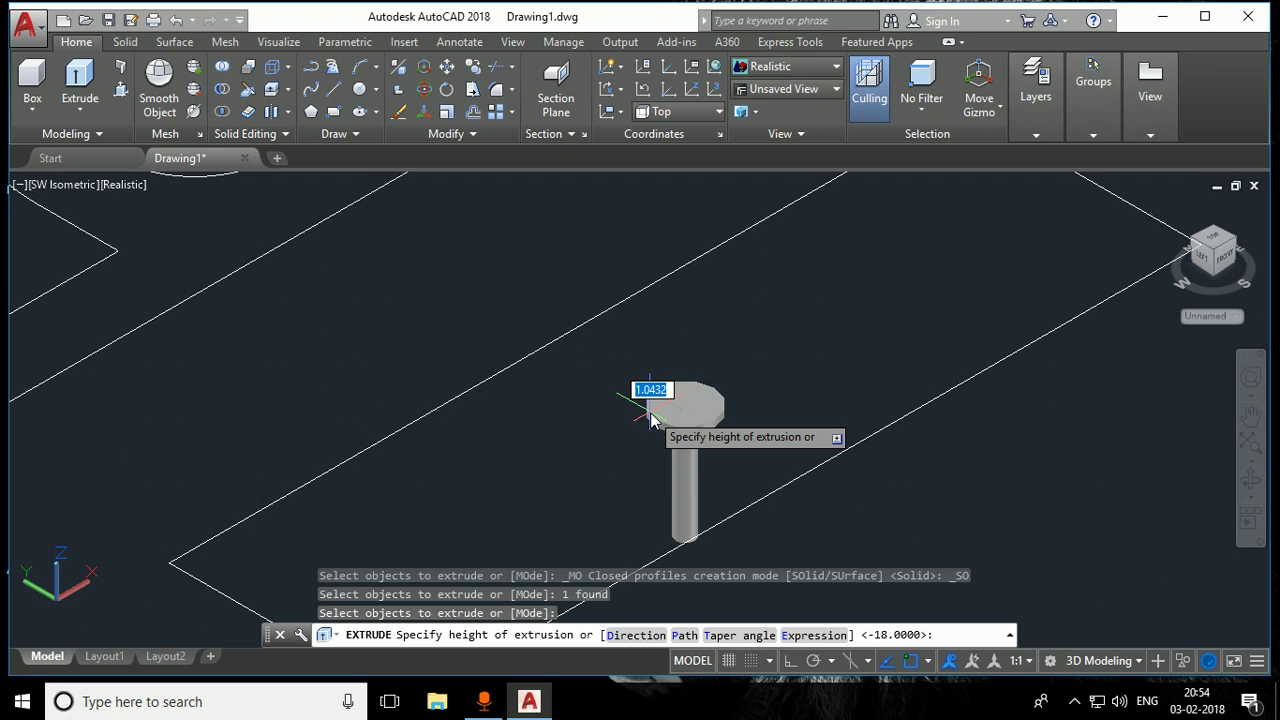
left_click(757, 636)
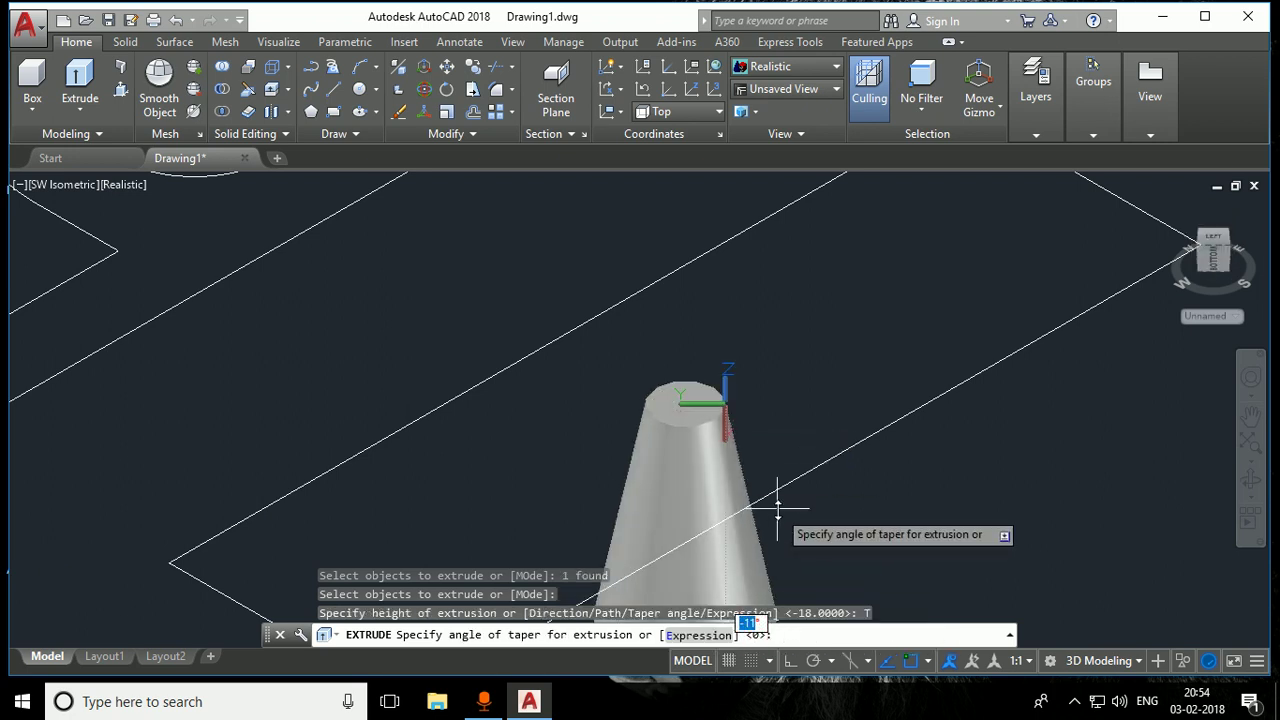
key("Return")
type("3")
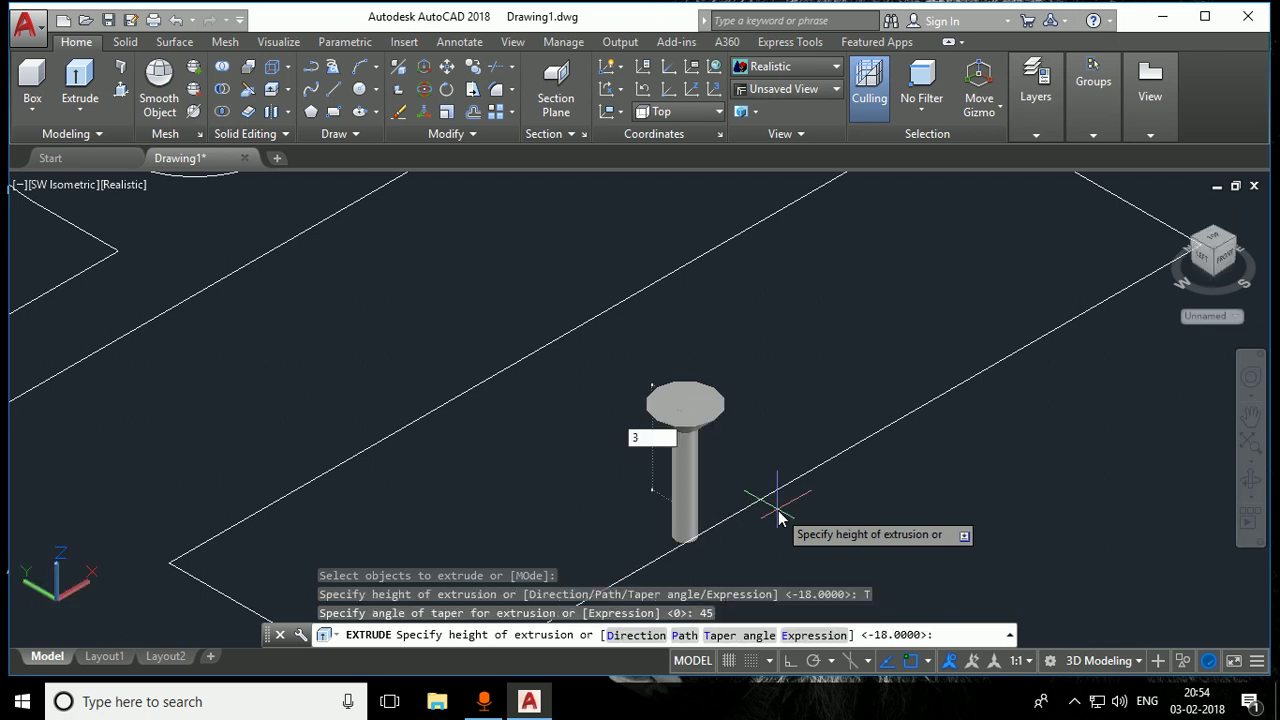
key("Return")
scroll(780, 489, "up", 2)
scroll(725, 466, "up", 2)
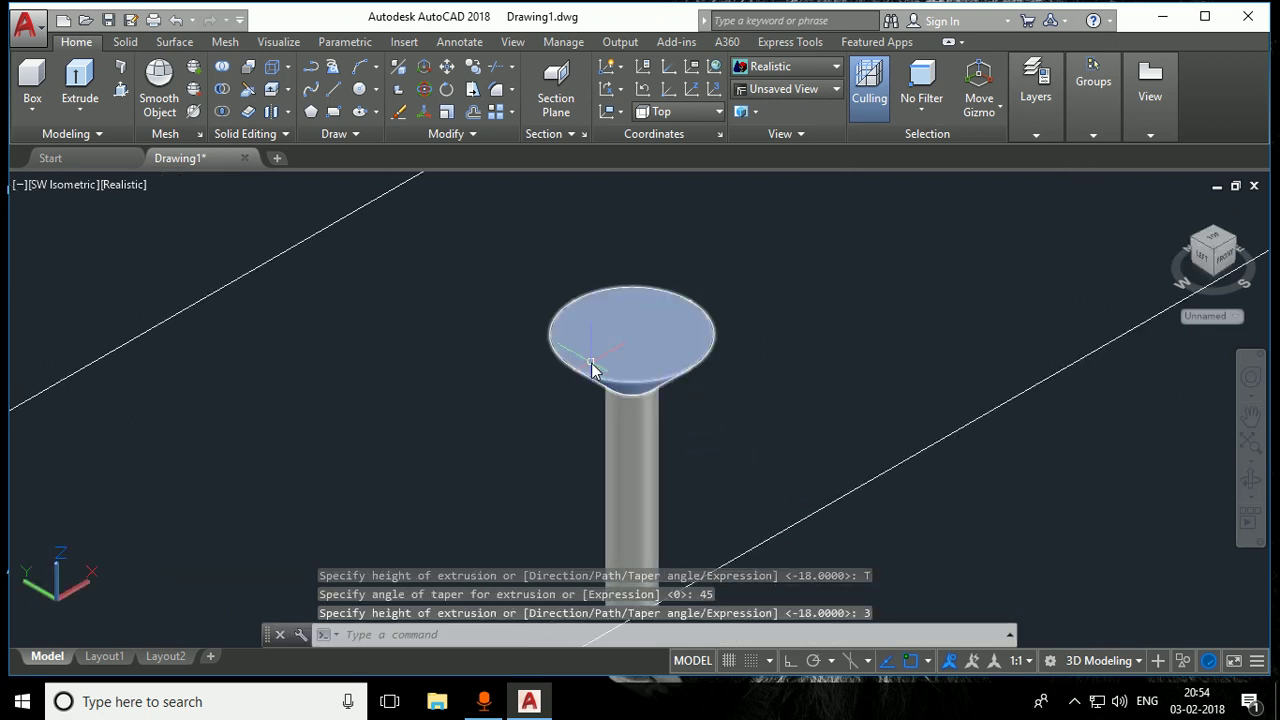
left_click(226, 75)
Union the tapered head and the post into one pin solid
left_click(557, 323)
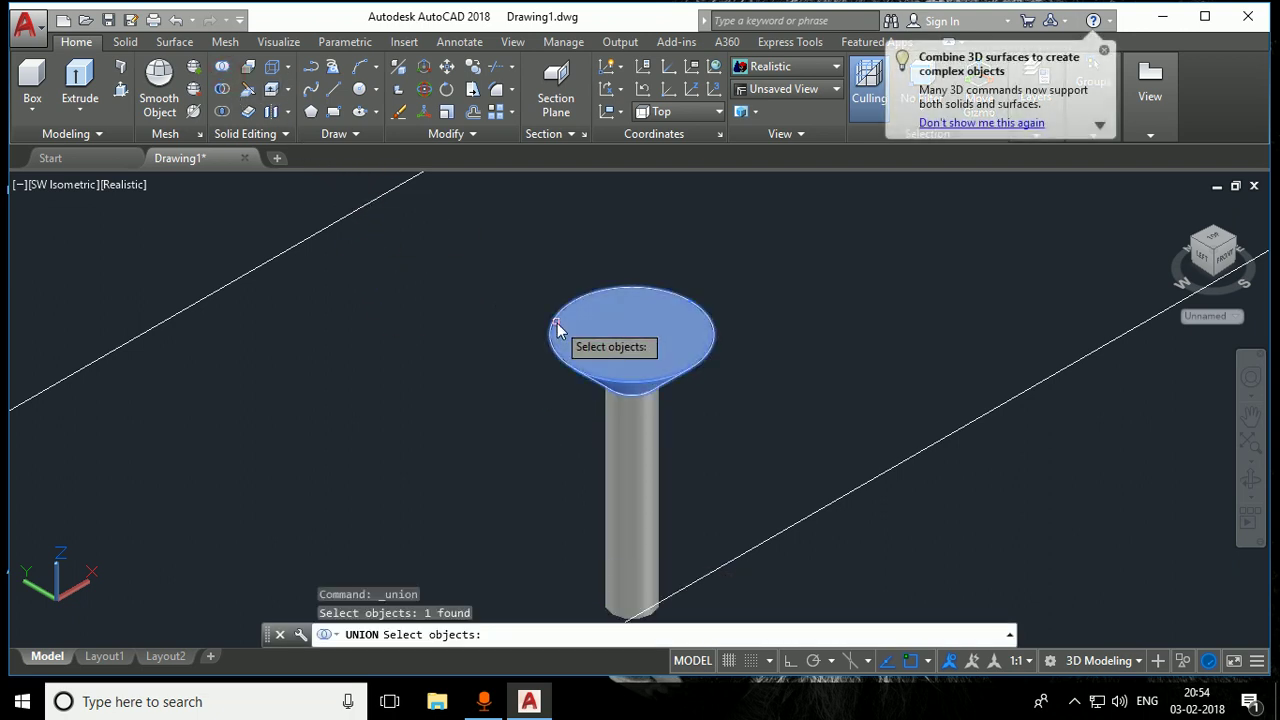
left_click(610, 426)
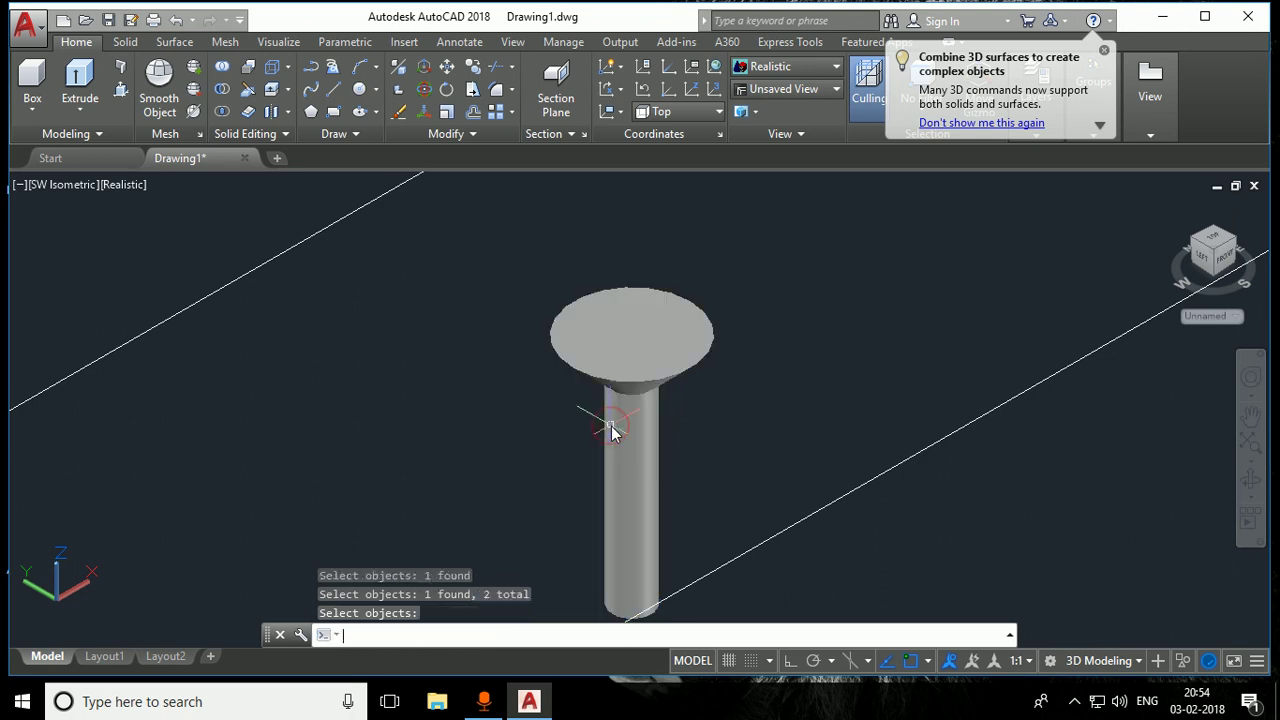
scroll(585, 428, "down", 5)
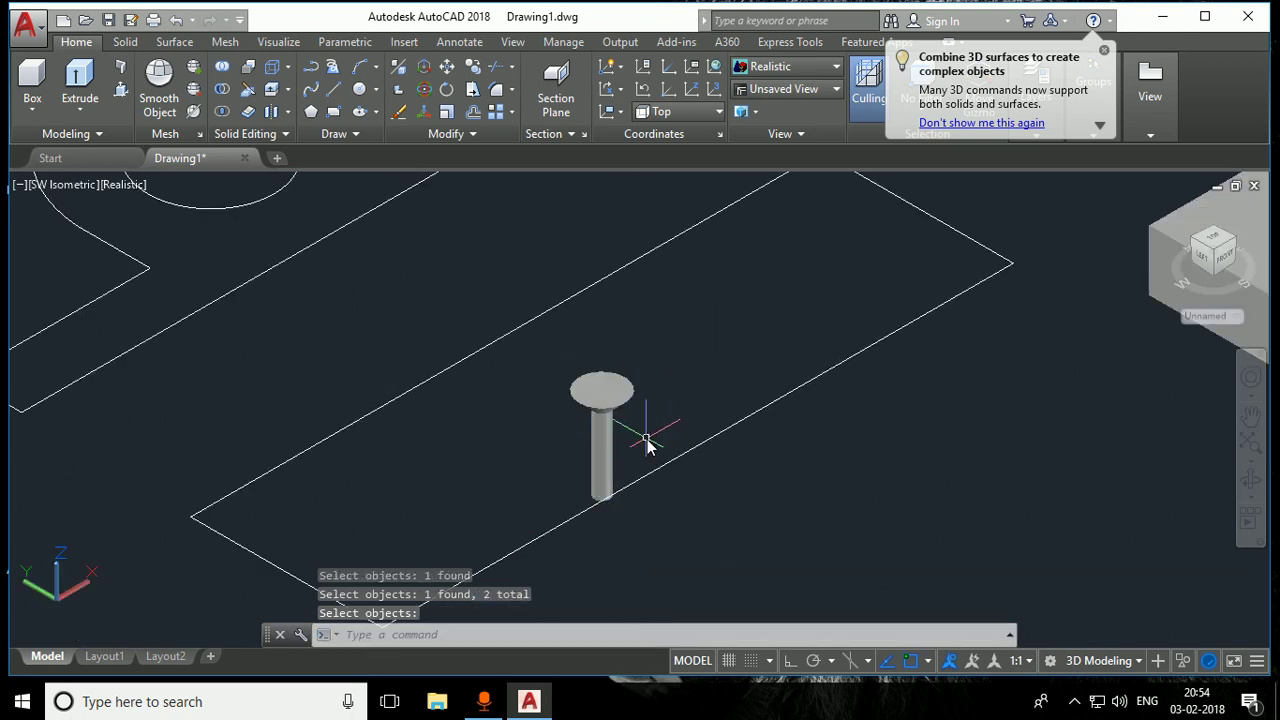
key("Return")
key("Return")
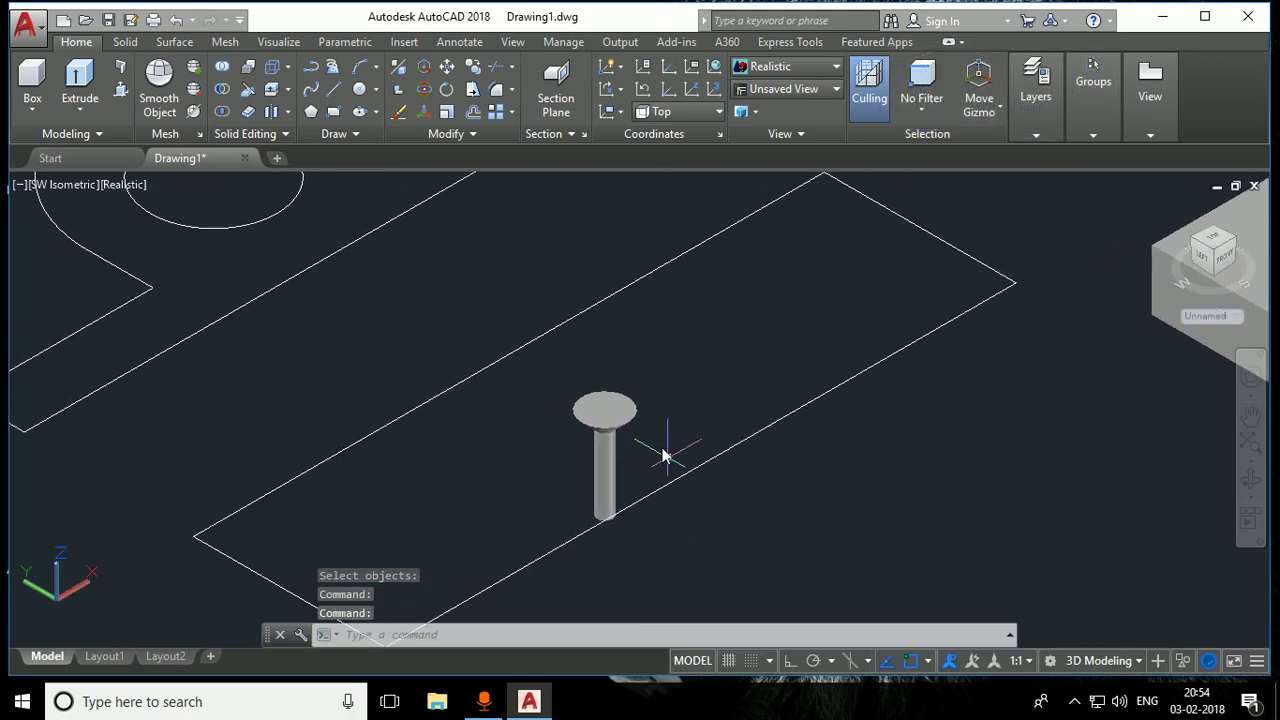
Orbit around the pin, then return to the SW Isometric view
mouse_move(665, 455)
middle_mouse_down("shift")
mouse_move(608, 408)
mouse_move(617, 428)
middle_mouse_up("shift")
scroll(617, 428, "down", 3)
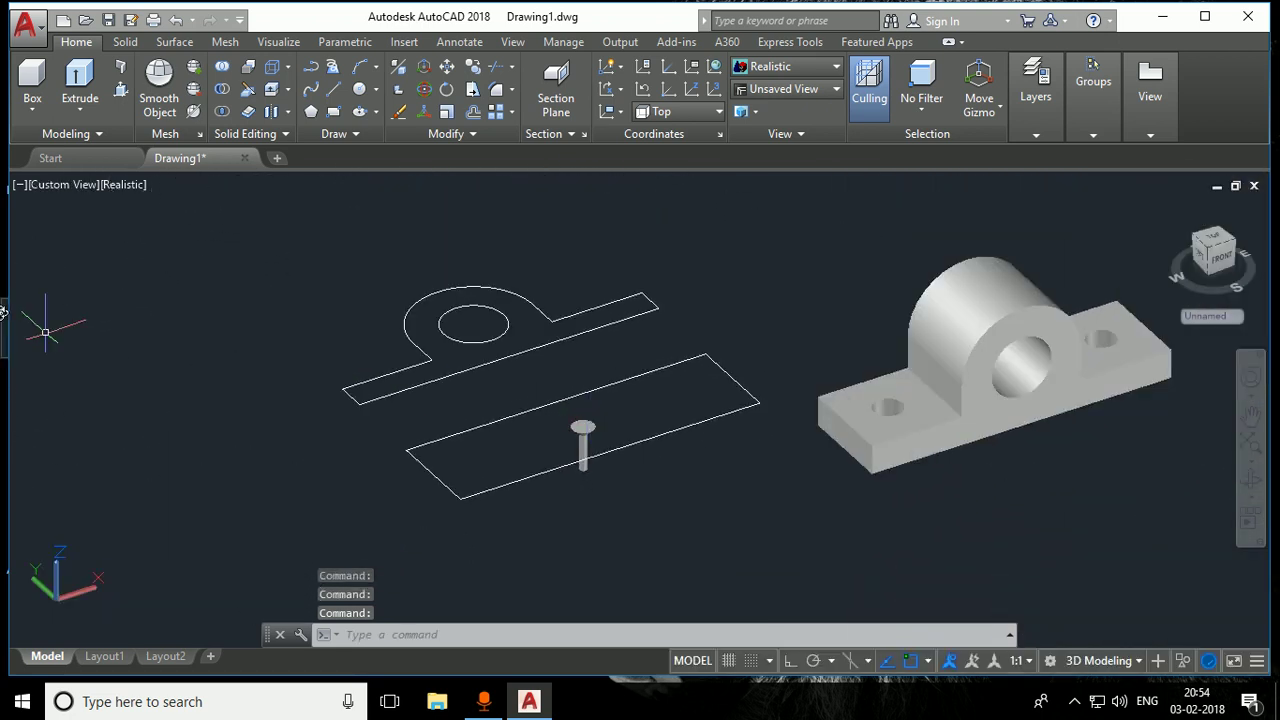
left_click(41, 184)
left_click(105, 351)
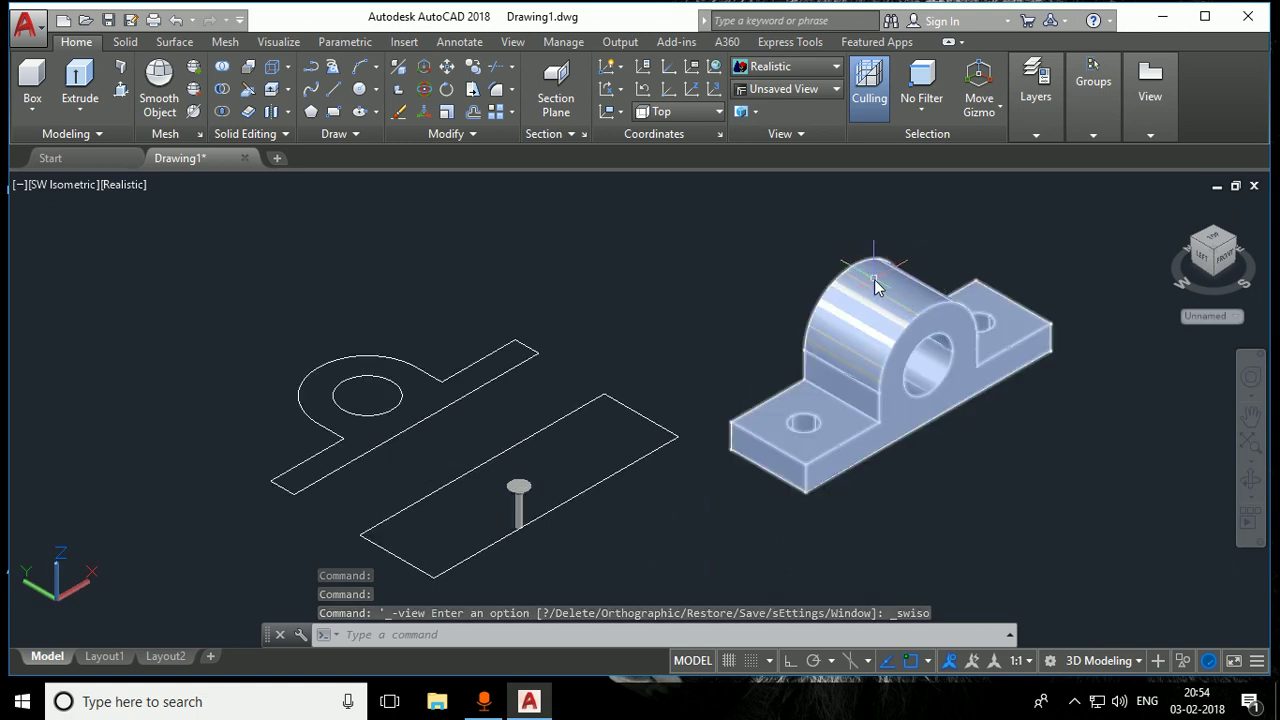
left_click(450, 68)
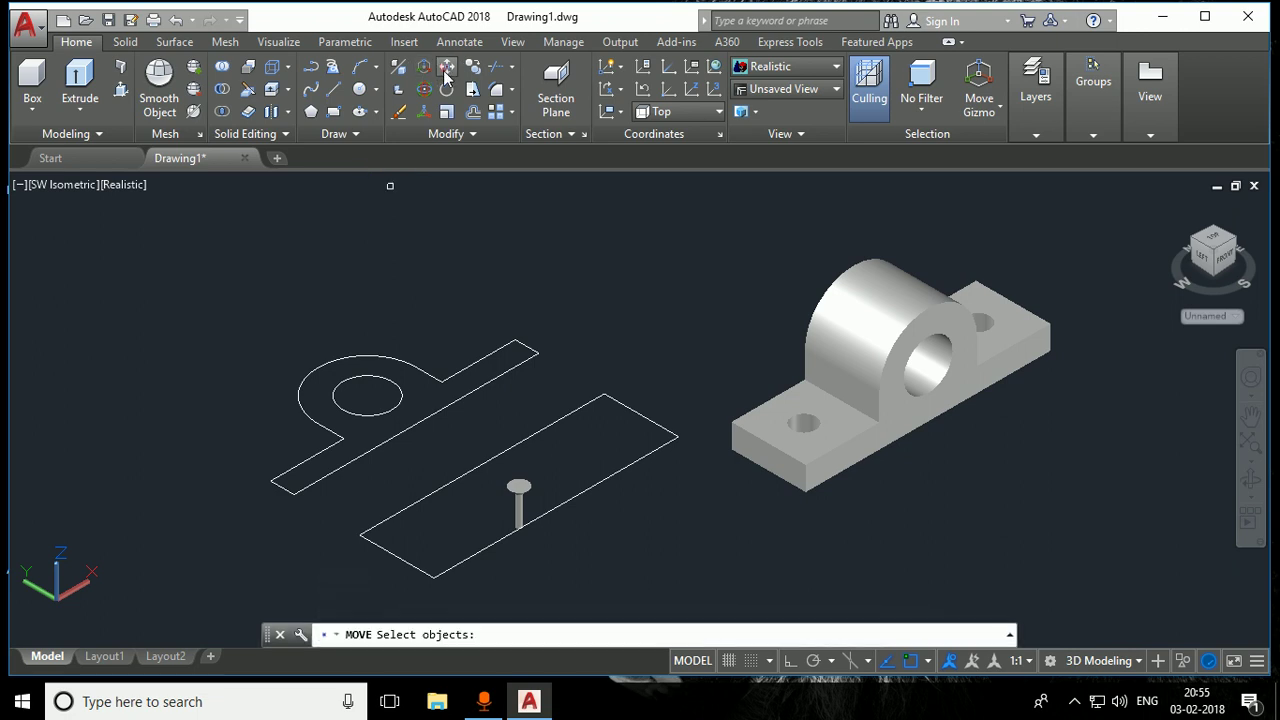
Select the pin for MOVE and use its head centre as the base point
left_click(516, 492)
key("Return")
scroll(518, 497, "up", 2)
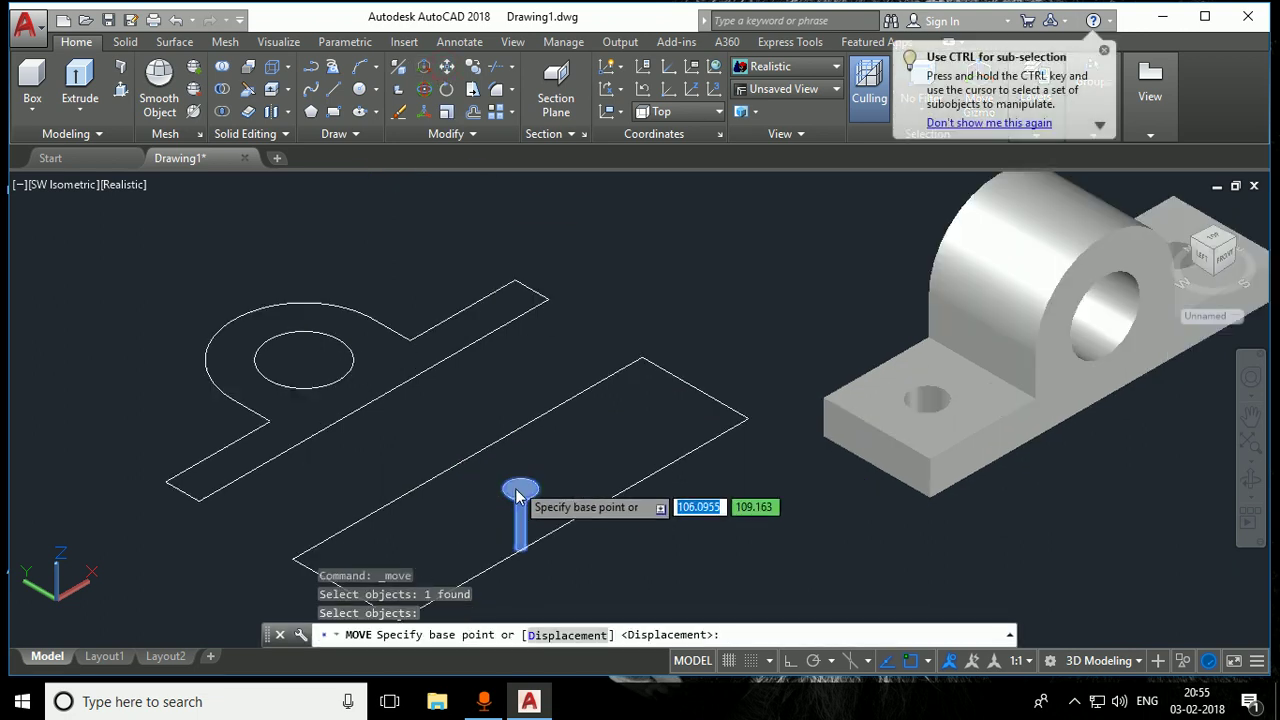
scroll(516, 497, "up", 1)
scroll(514, 460, "up", 1)
scroll(514, 430, "up", 1)
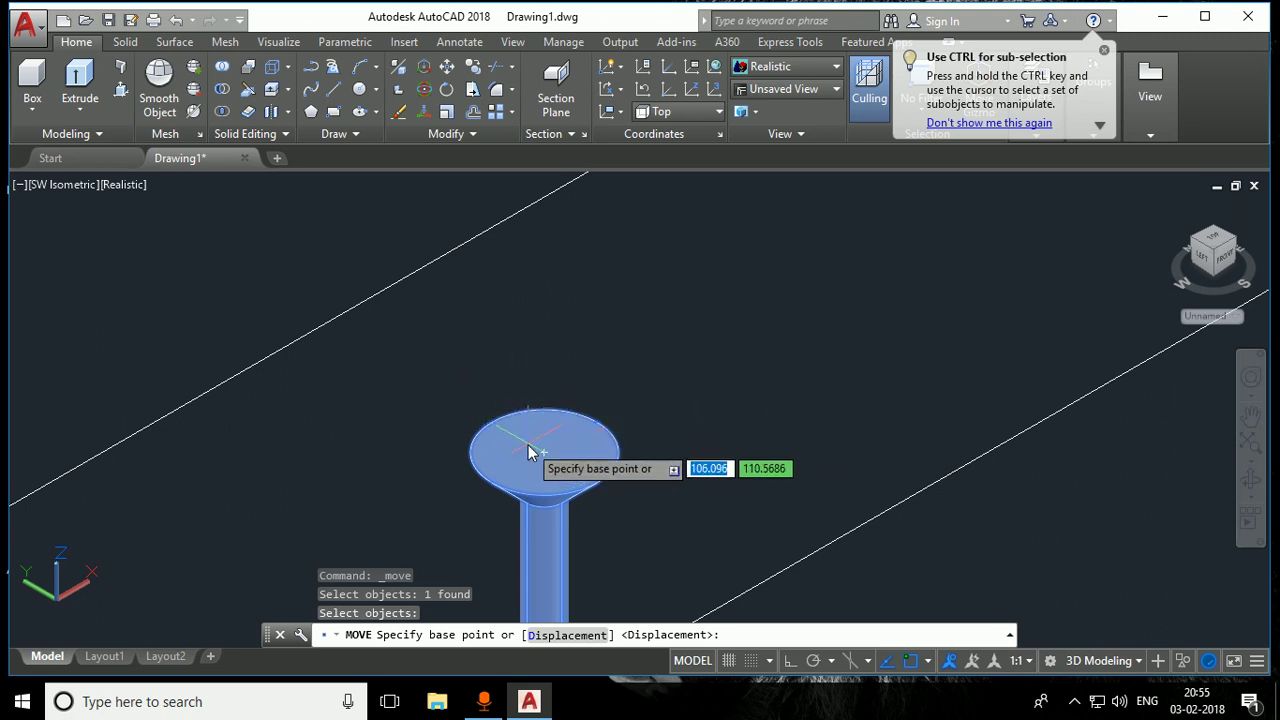
left_click(541, 452)
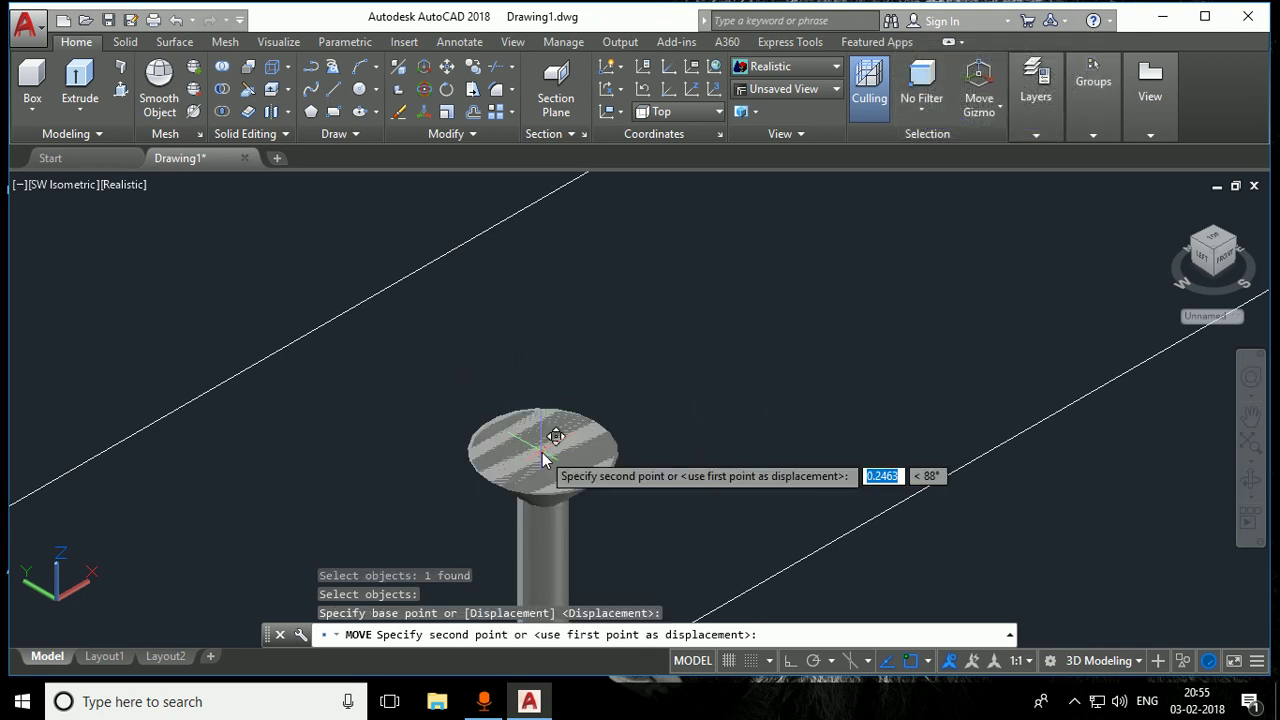
scroll(542, 450, "down", 1)
scroll(543, 435, "down", 4)
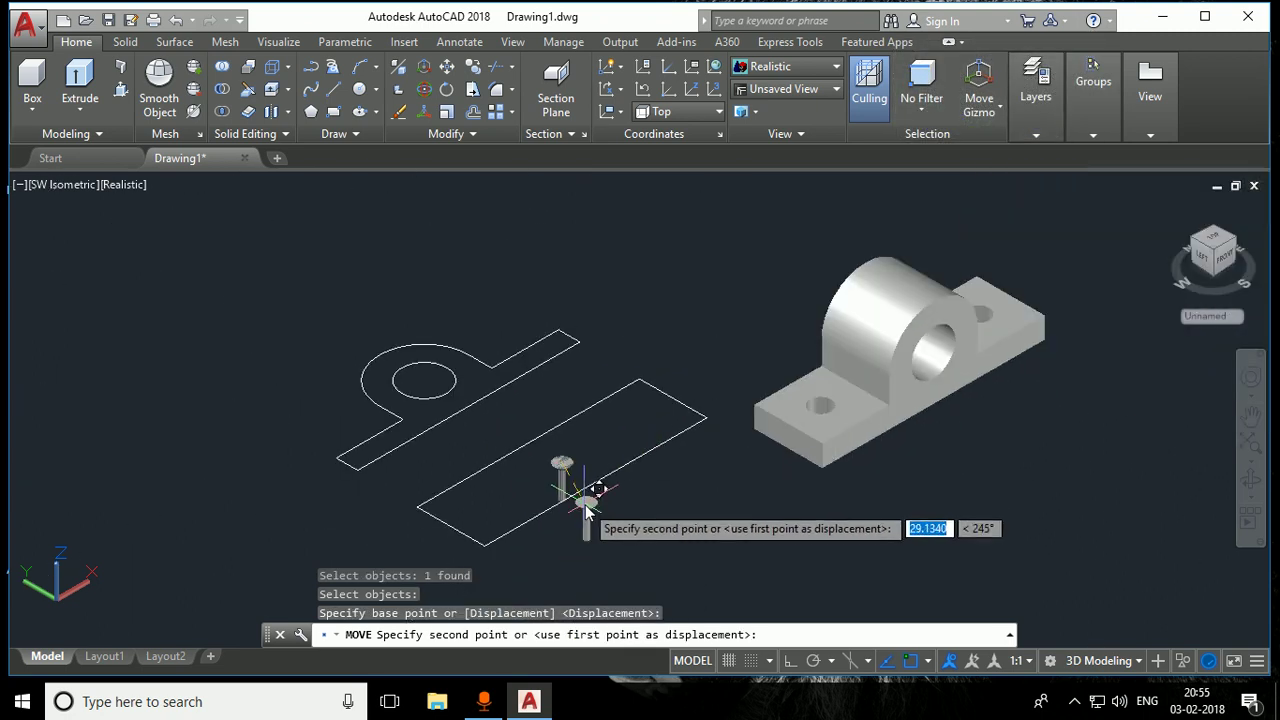
scroll(915, 238, "up", 2)
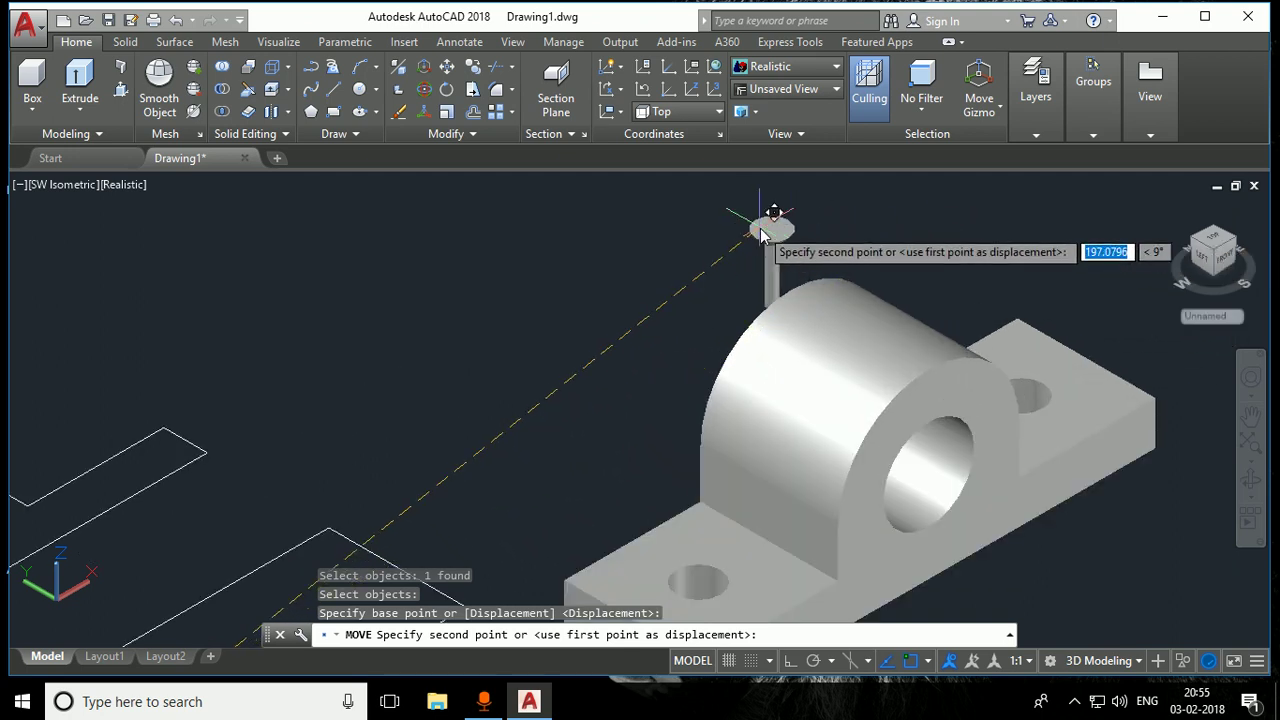
With ortho on, drop the pin at the midpoint between two points on the housing top
key("F8")
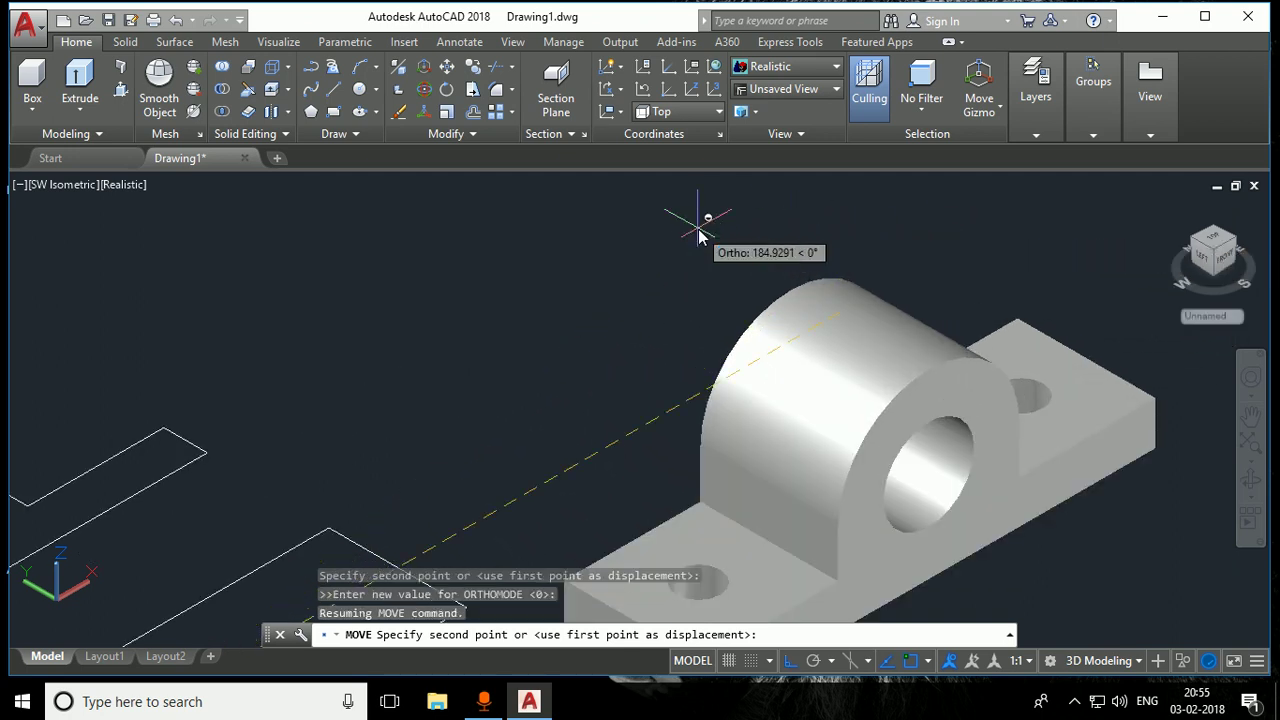
right_click(698, 235, "shift")
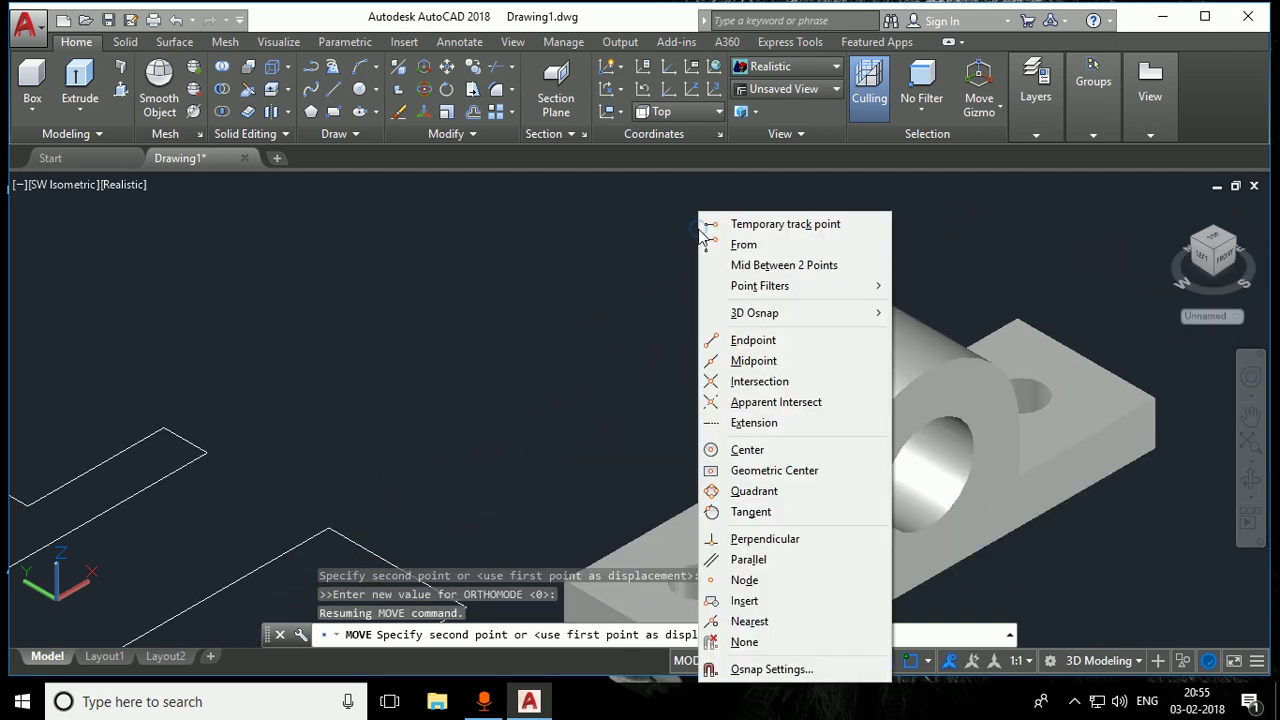
left_click(735, 266)
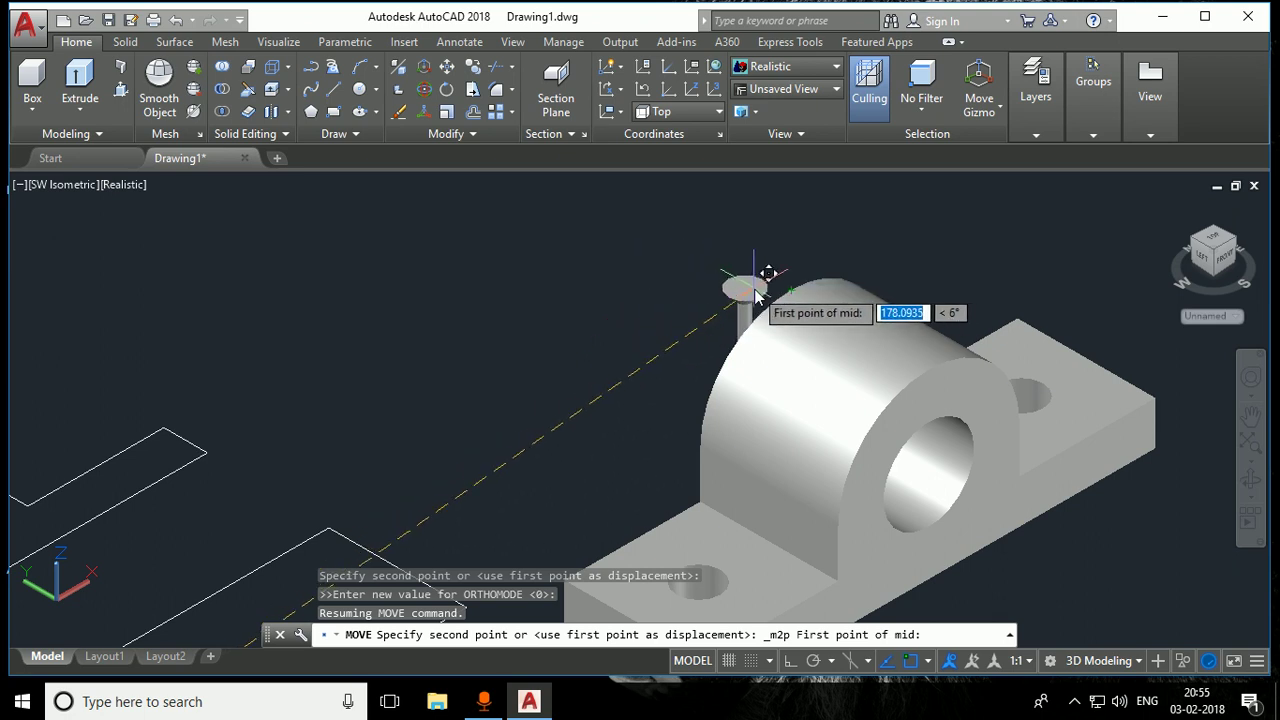
left_click(790, 294)
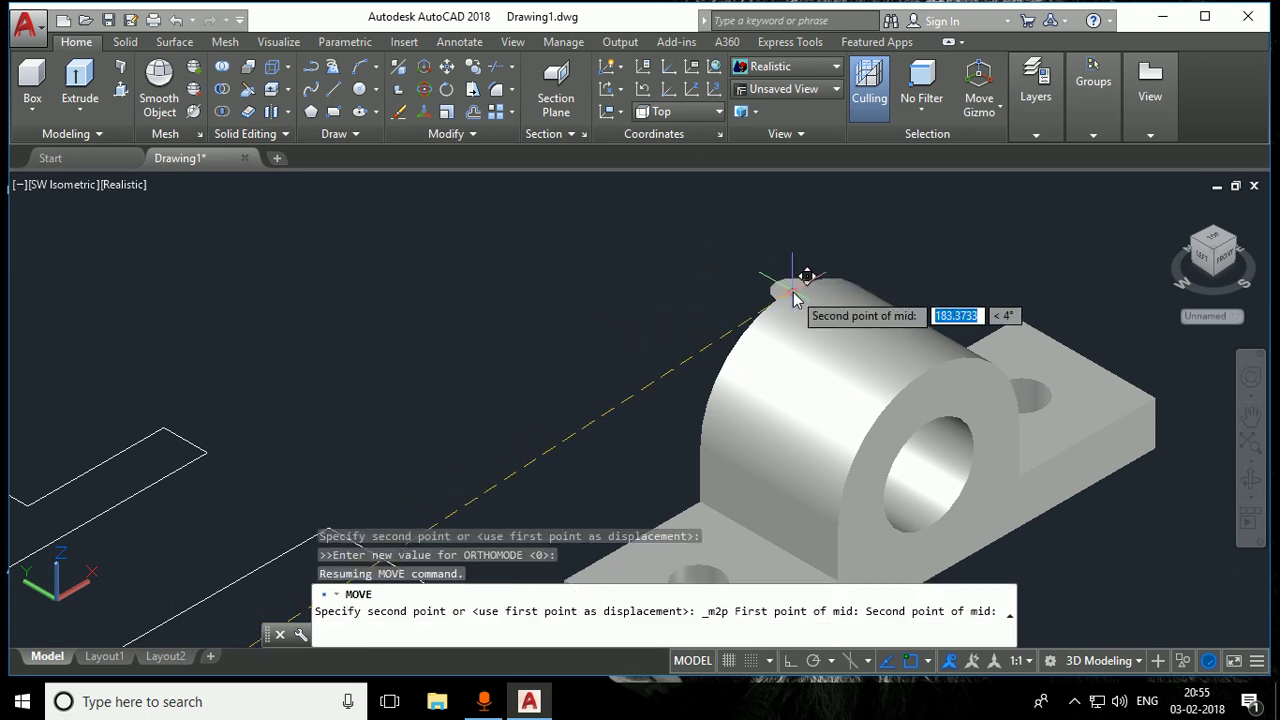
left_click(930, 378)
scroll(882, 360, "up", 2)
scroll(860, 345, "up", 2)
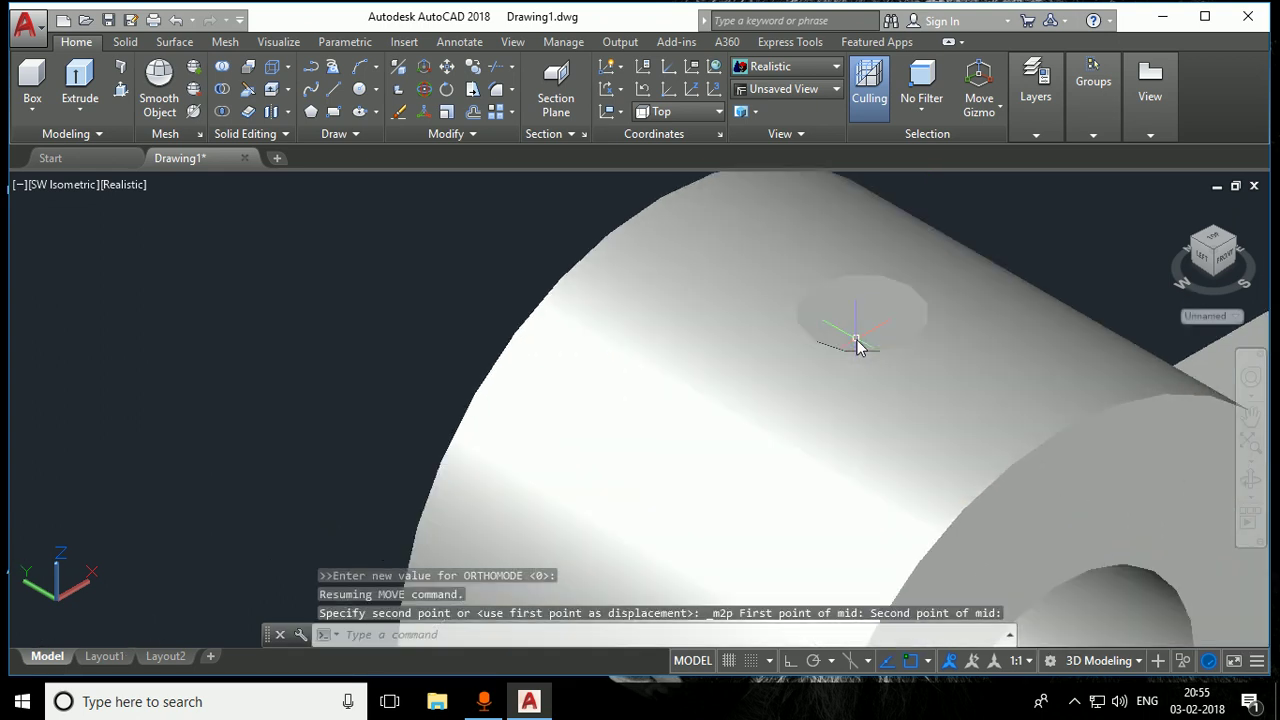
scroll(857, 345, "up", 2)
scroll(802, 343, "down", 5)
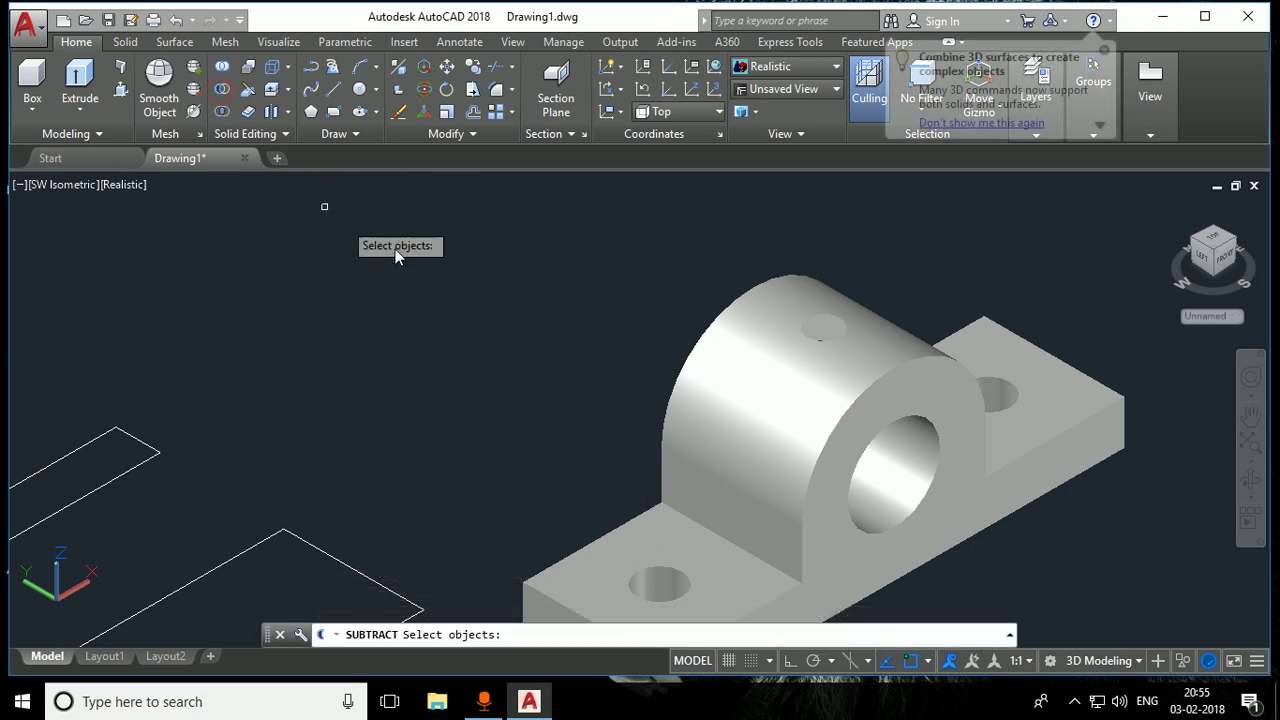
Subtract the small cylinder from the bearing body, leaving a hole in the housing top
left_click(679, 370)
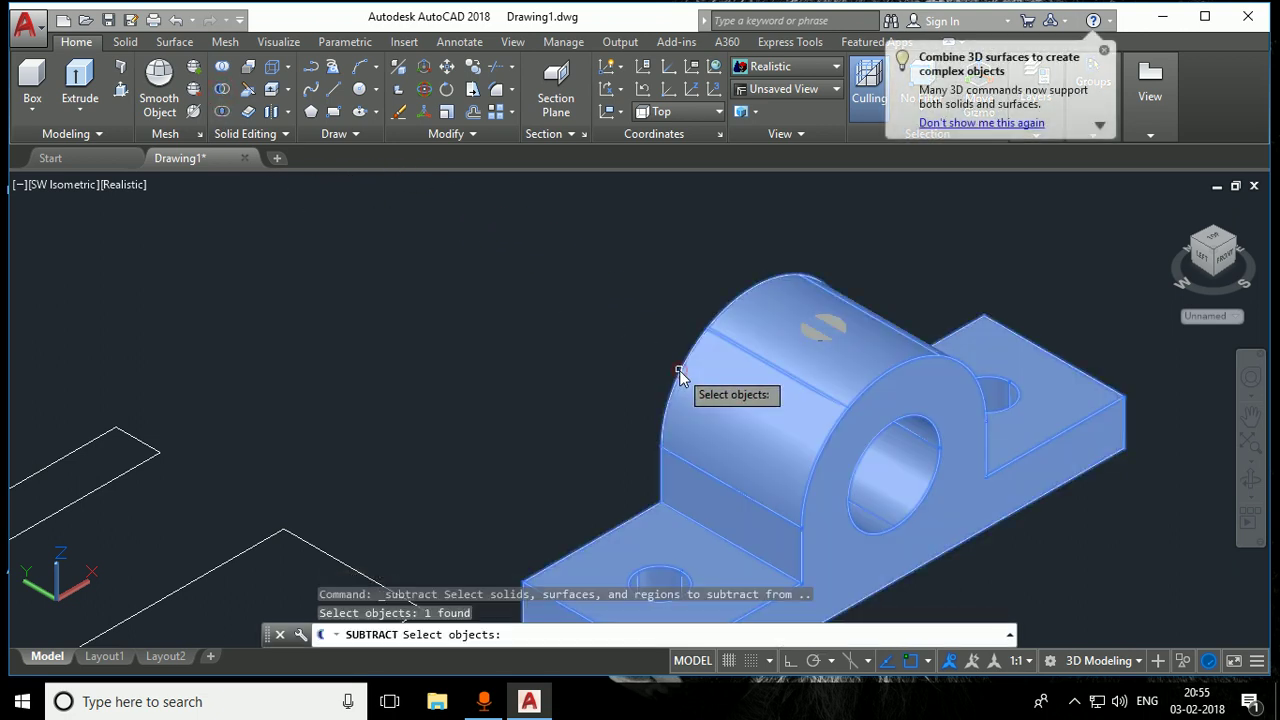
key("Return")
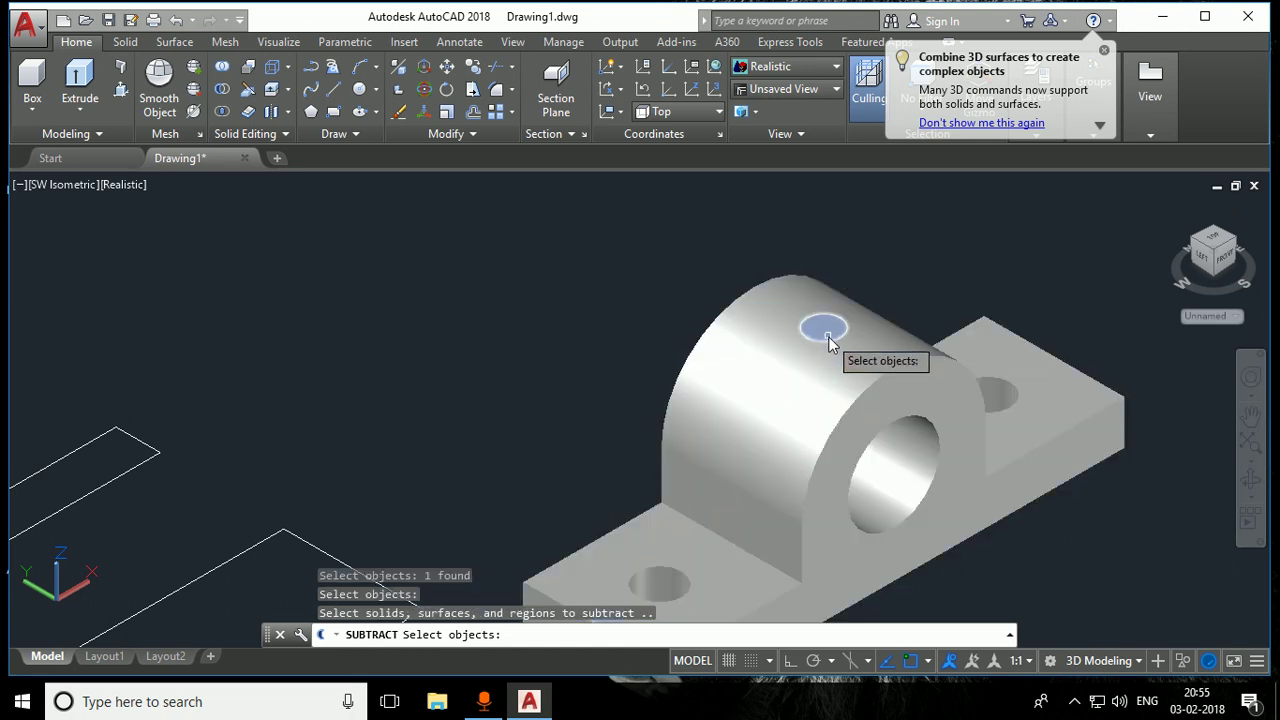
left_click(826, 340)
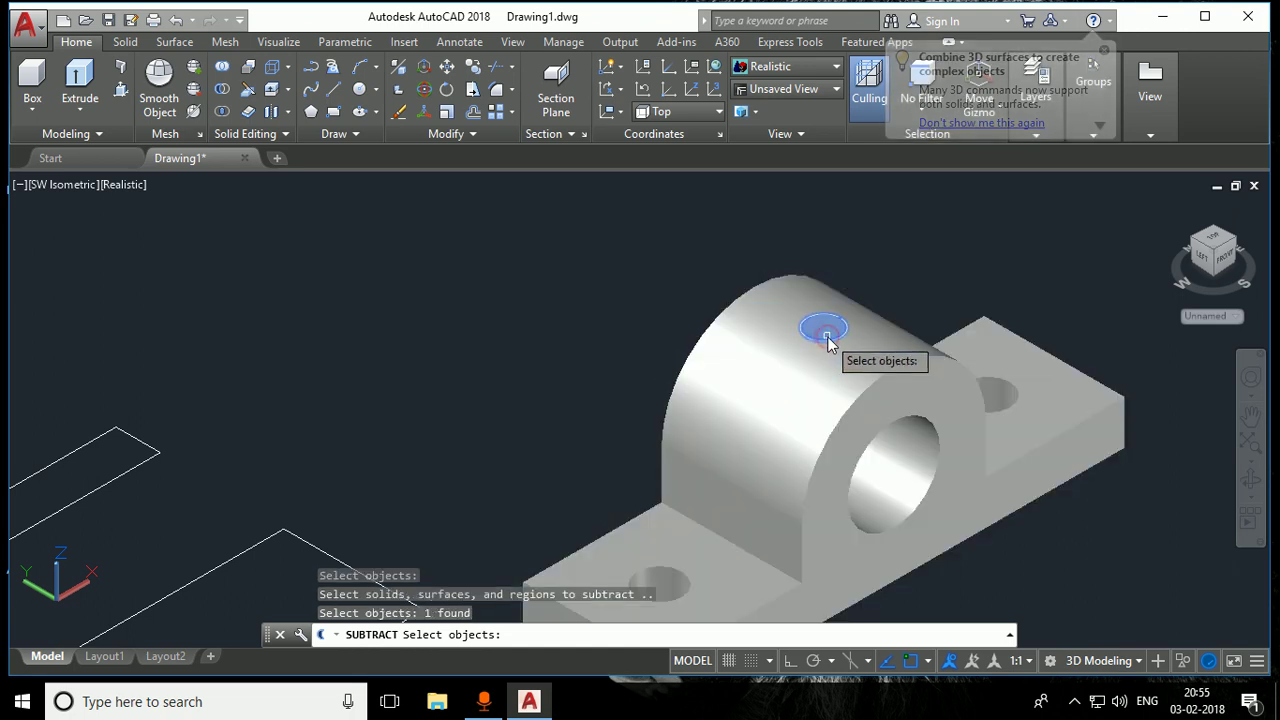
key("Return")
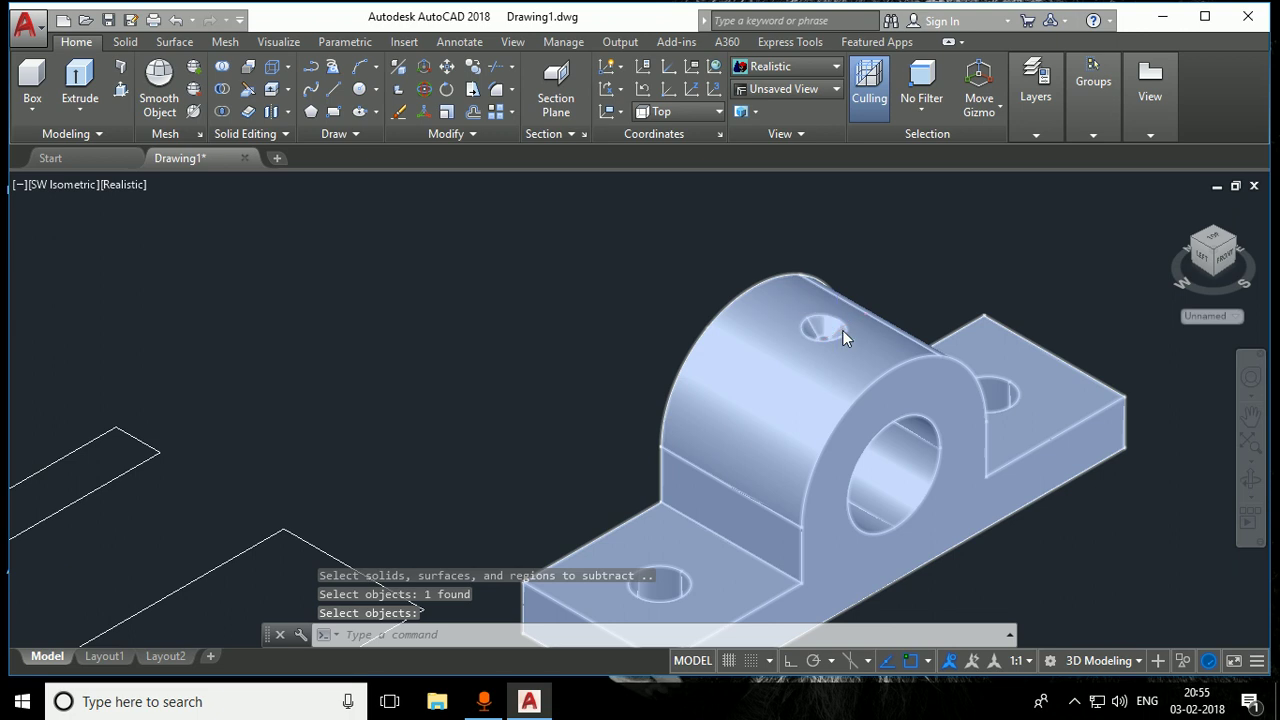
Pan and orbit the part to a low front angle to inspect the hole
scroll(842, 330, "up", 5)
scroll(794, 312, "down", 5)
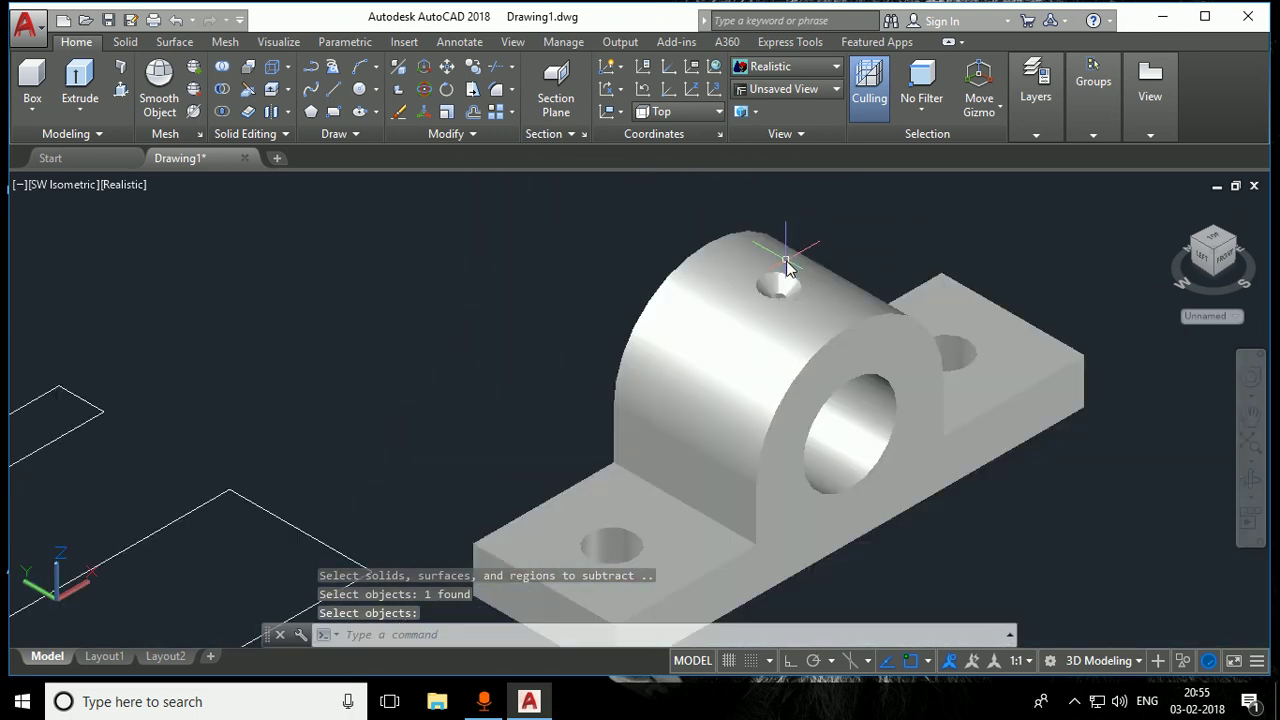
mouse_move(1006, 551)
middle_mouse_down()
mouse_move(943, 491)
mouse_move(907, 395)
middle_mouse_up()
key("Return")
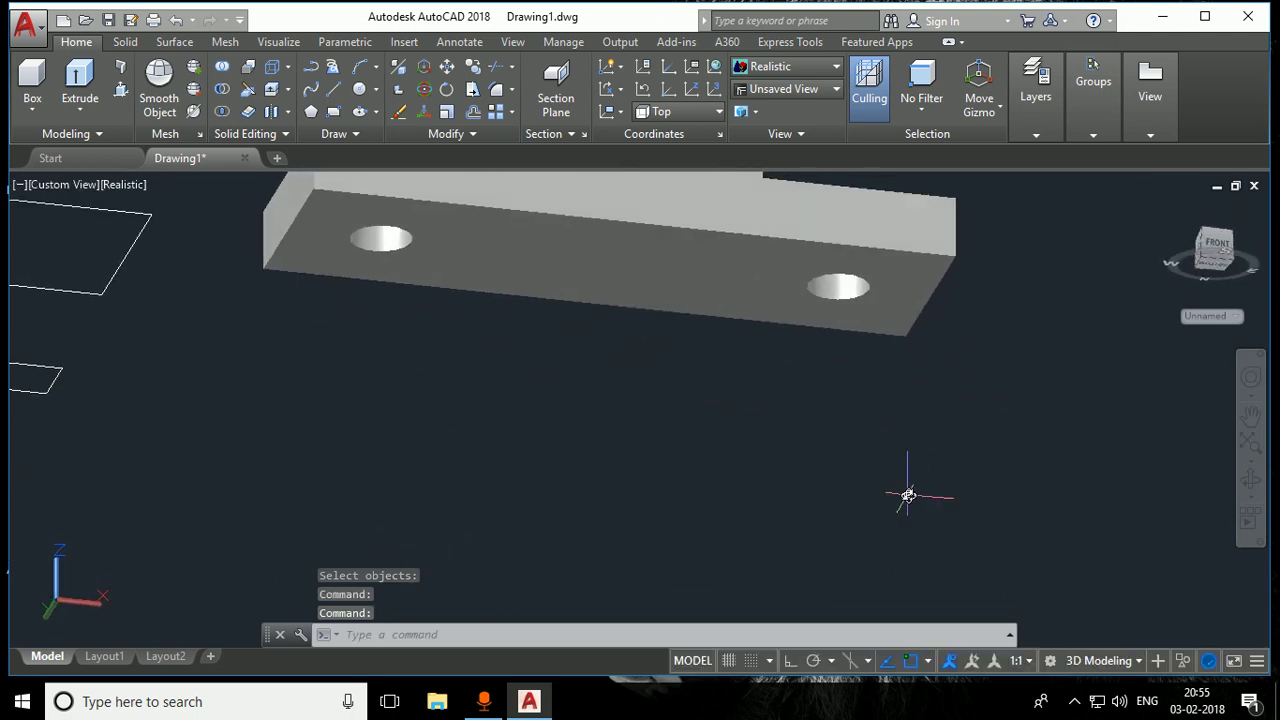
scroll(806, 409, "down", 5)
scroll(786, 357, "up", 3)
scroll(854, 400, "up", 4)
scroll(830, 400, "up", 3)
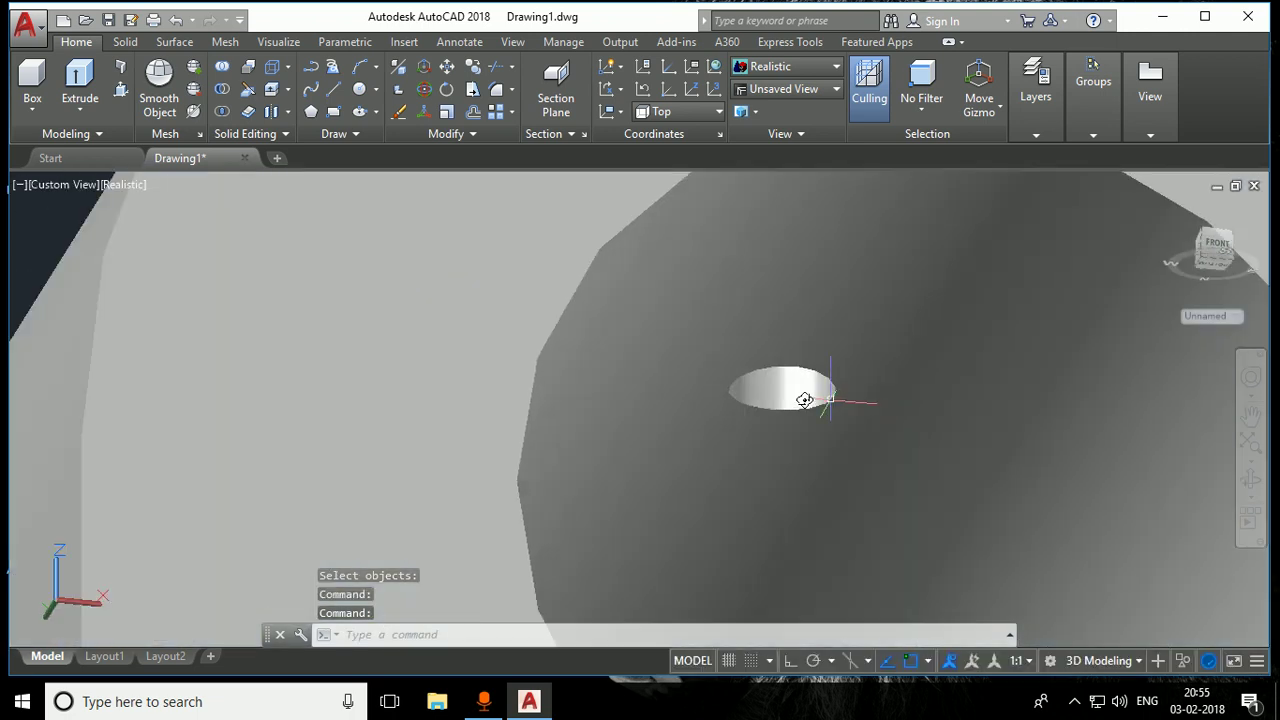
scroll(714, 380, "up", 3)
scroll(779, 398, "down", 5)
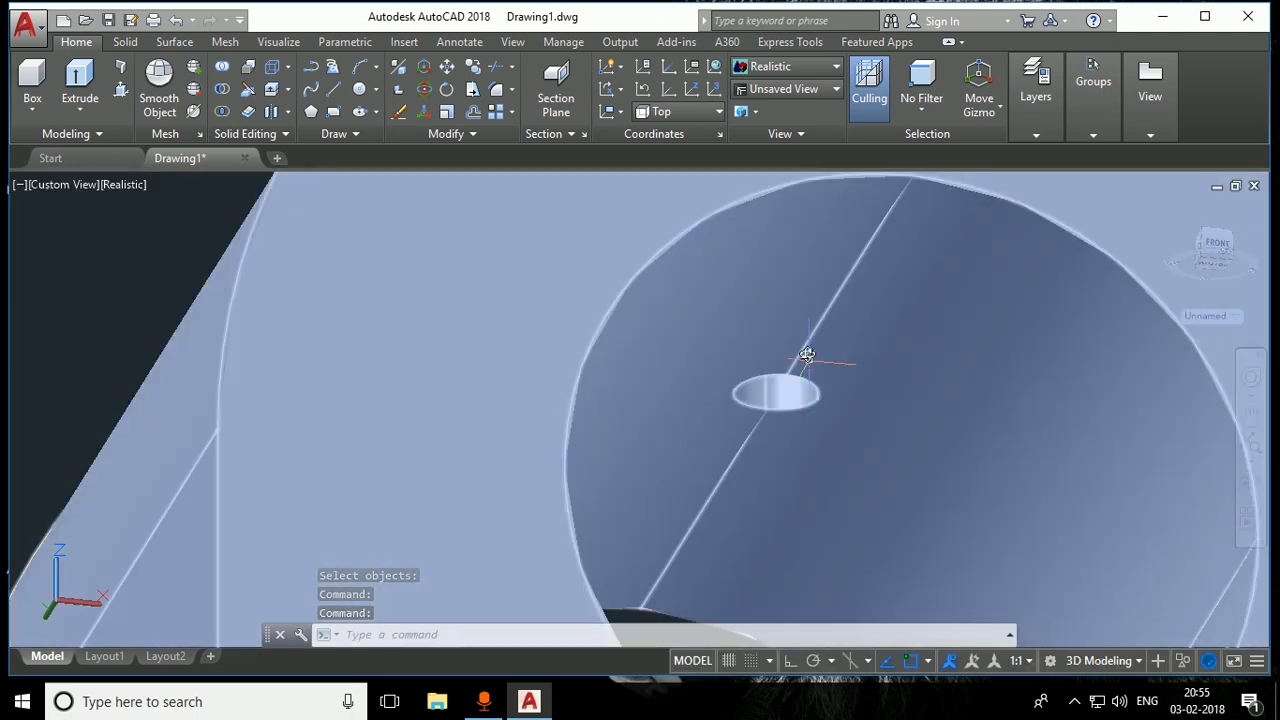
scroll(808, 354, "down", 4)
mouse_move(700, 337)
middle_mouse_down("shift")
mouse_move(695, 414)
mouse_move(740, 480)
mouse_move(411, 364)
middle_mouse_up("shift")
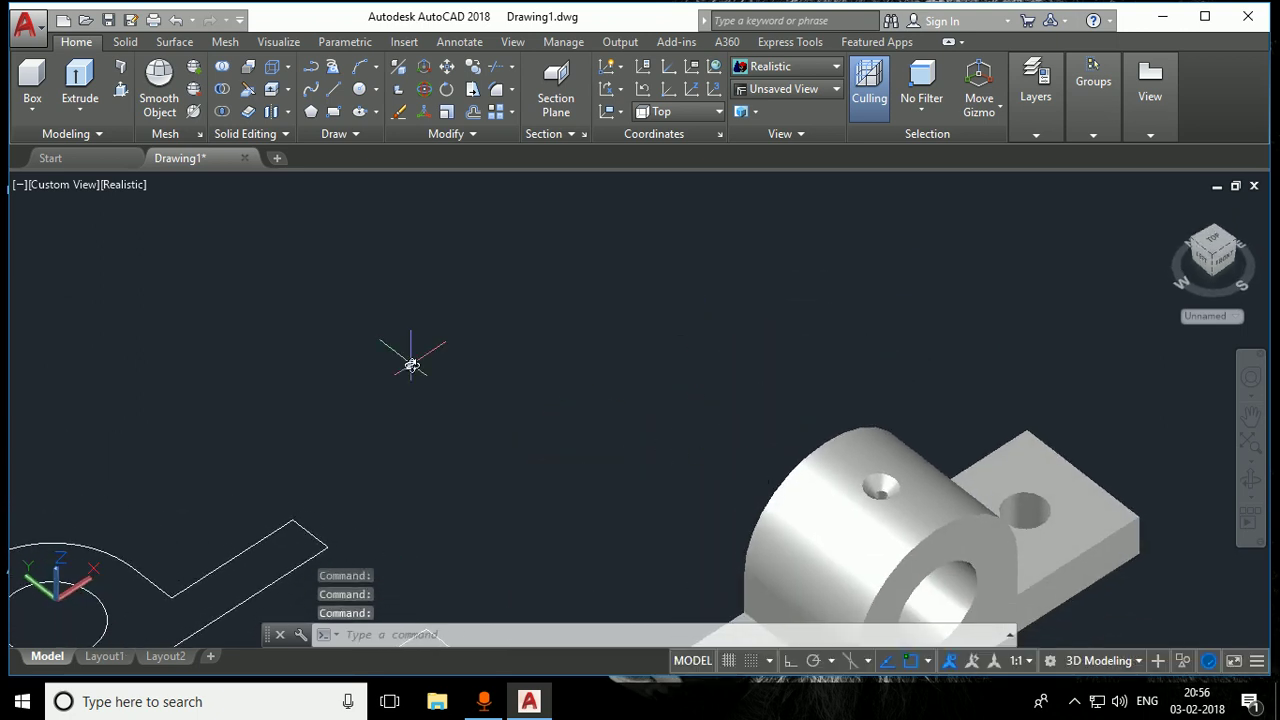
Check the part from the Top view, then from the Front view
left_click(57, 187)
left_click(98, 231)
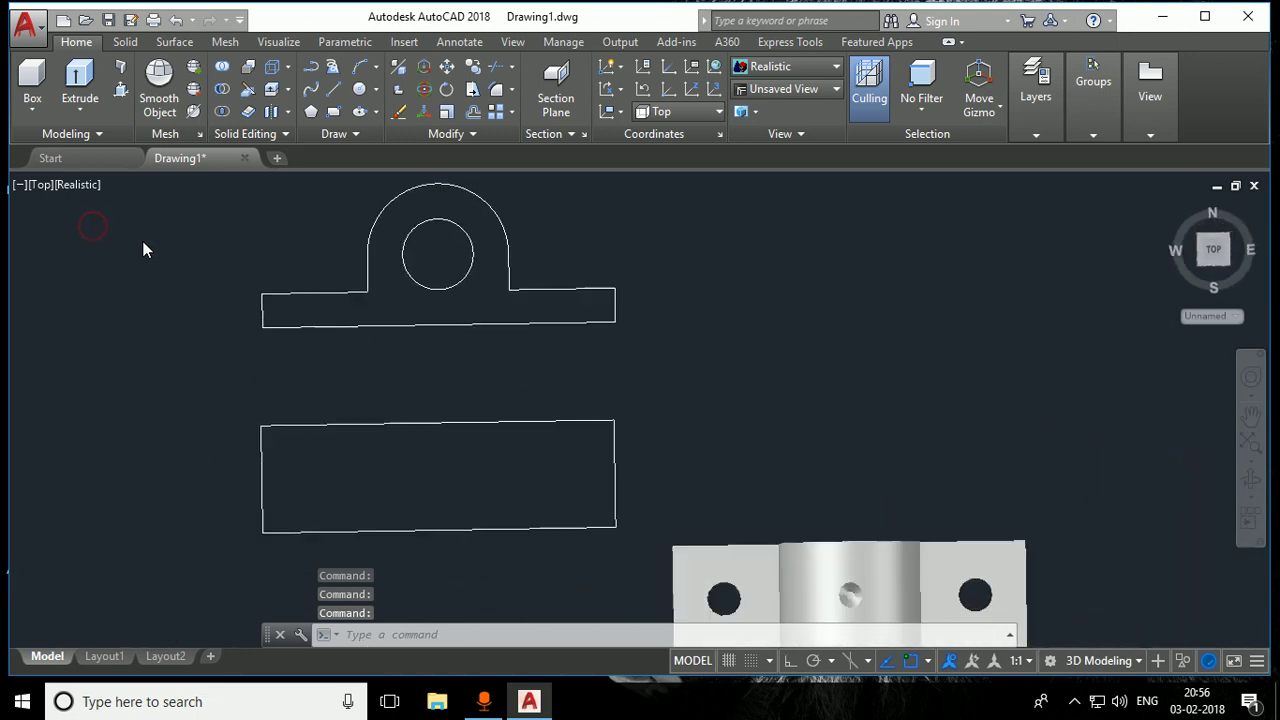
middle_click_drag(657, 425, 571, 295)
scroll(788, 505, "up", 4)
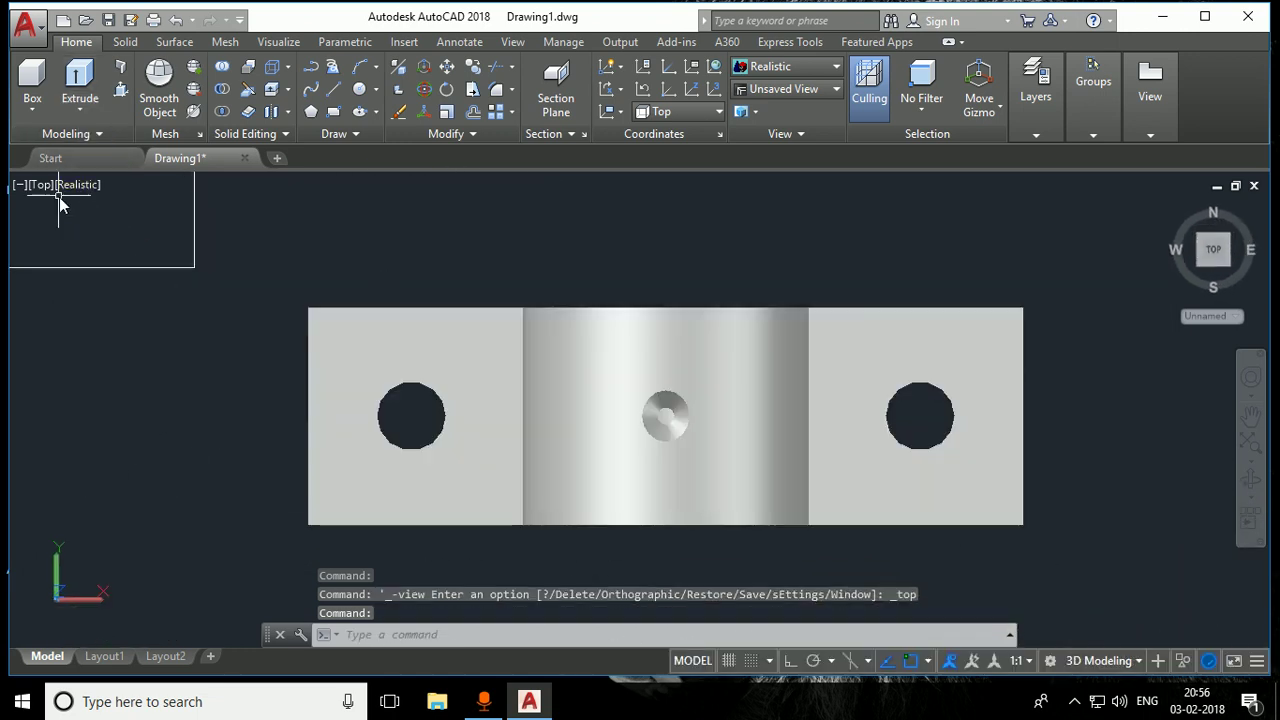
left_click(43, 184)
left_click(98, 316)
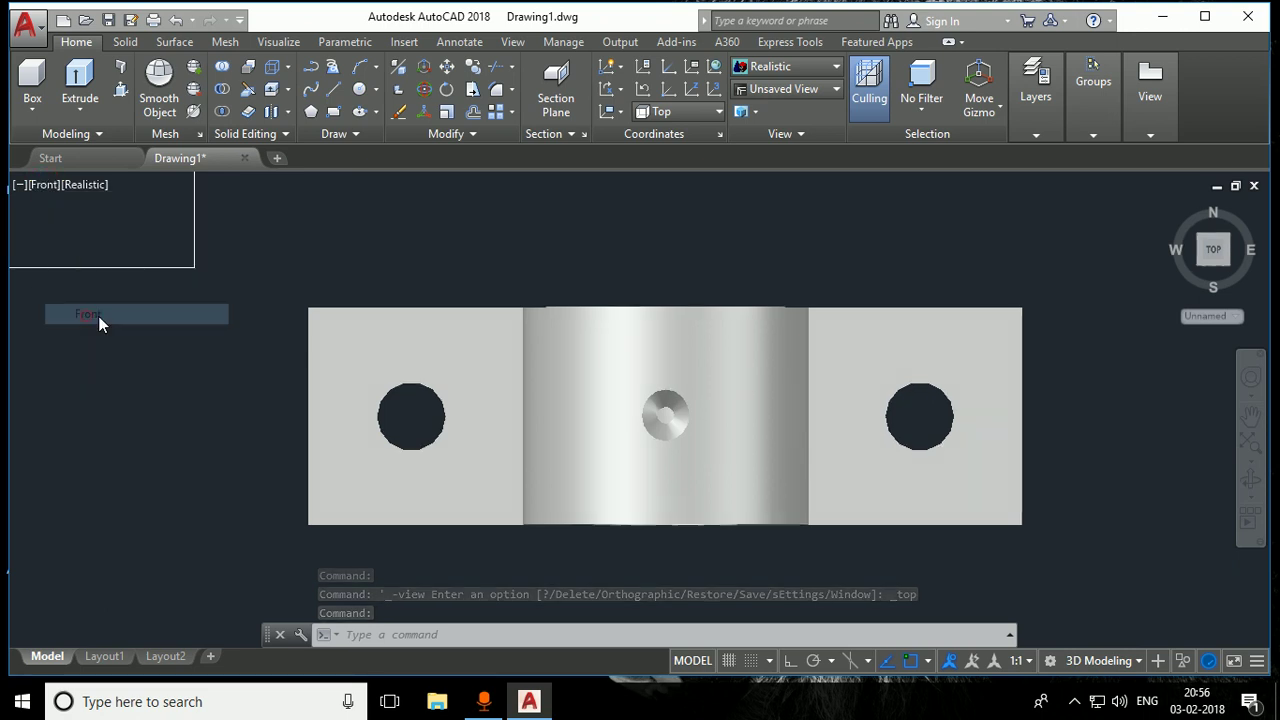
scroll(1000, 340, "up", 2)
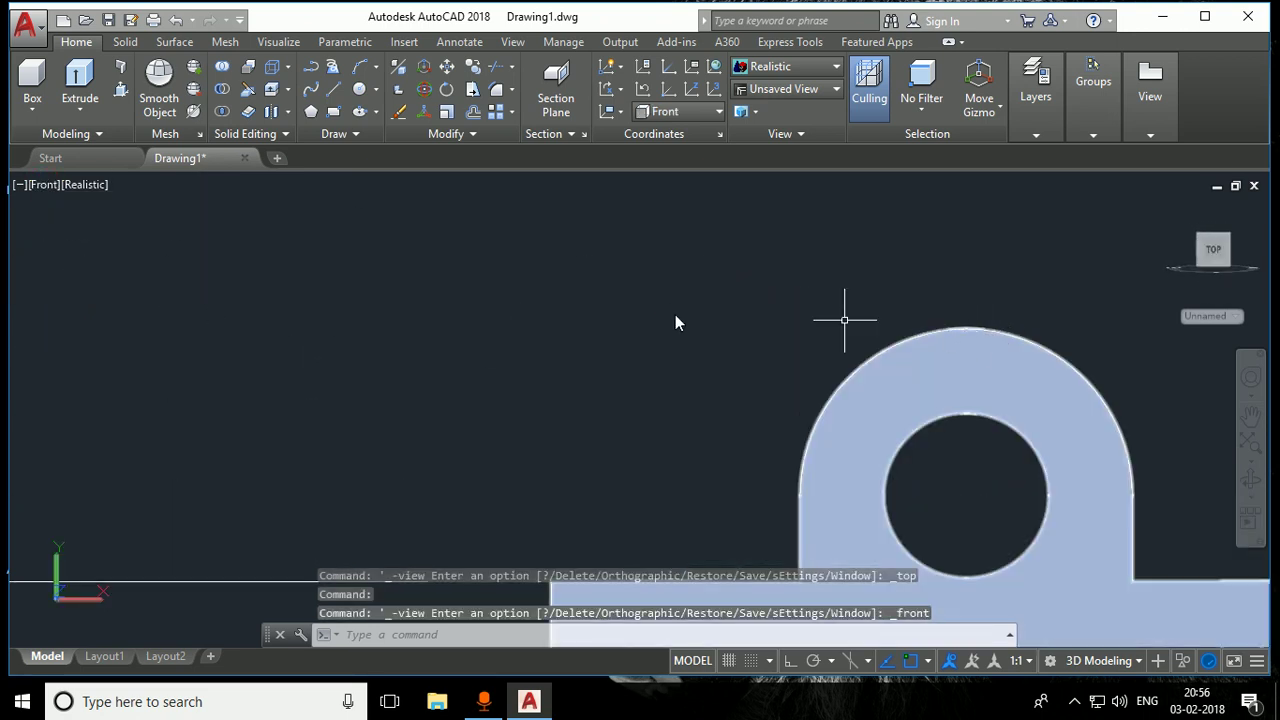
Switch the visual style to 2D Wireframe, then back to Realistic
left_click(84, 185)
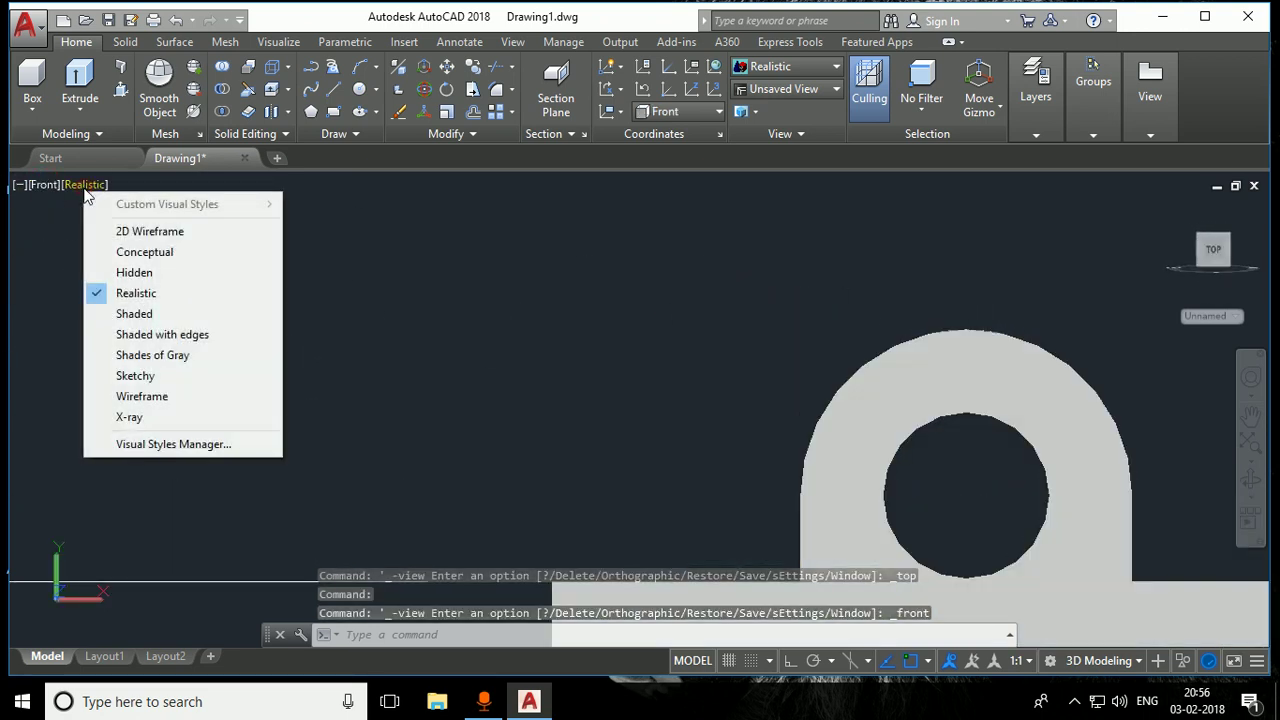
left_click(135, 231)
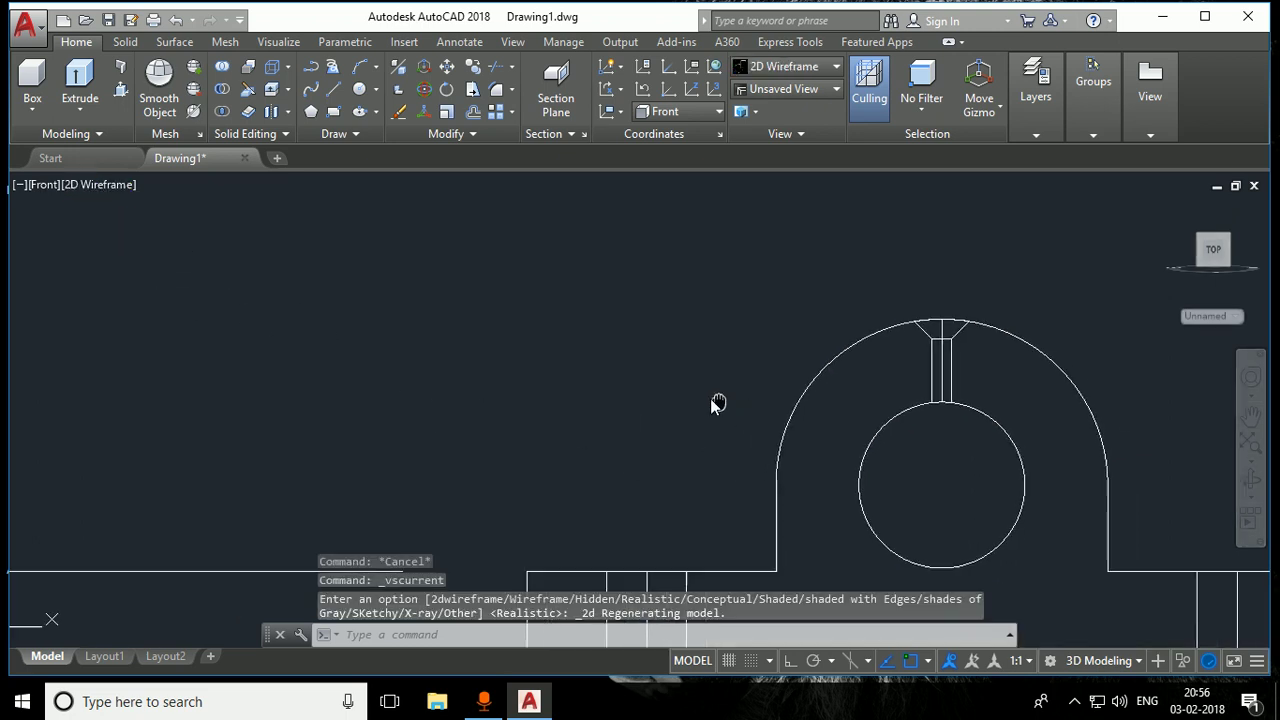
scroll(714, 403, "up", 3)
scroll(725, 260, "up", 4)
scroll(679, 256, "down", 5)
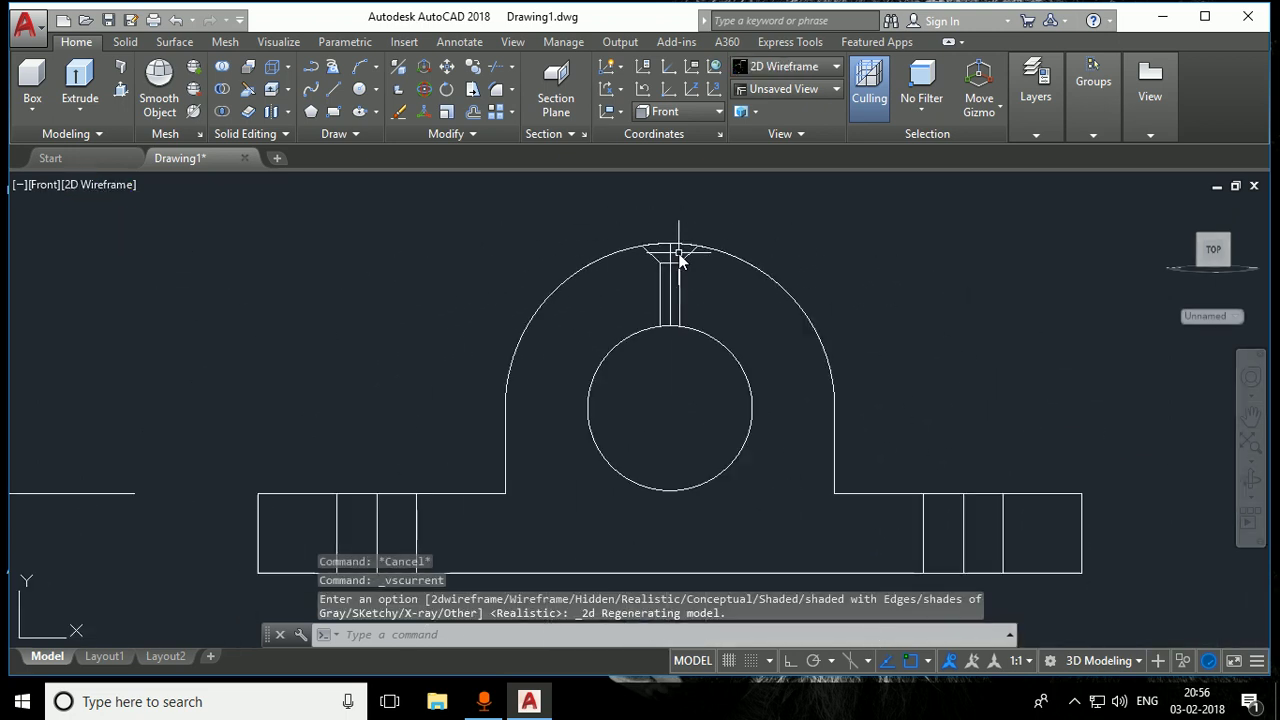
left_click(91, 186)
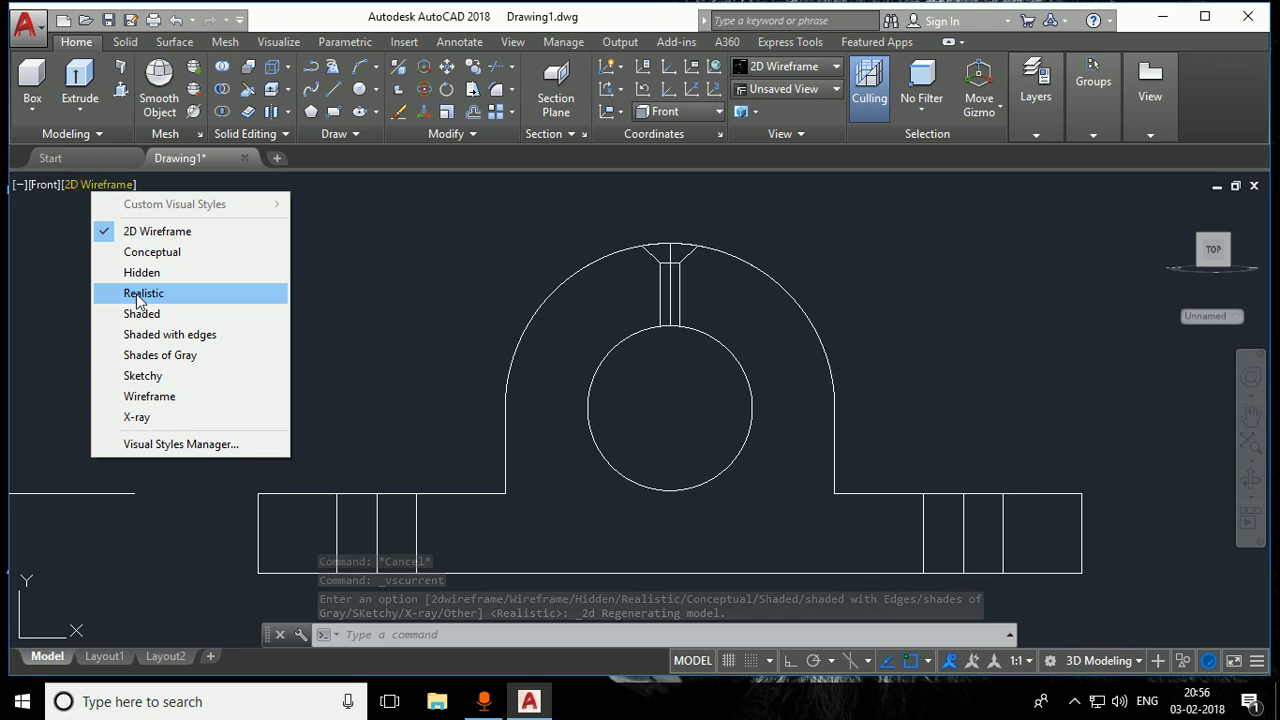
left_click(137, 294)
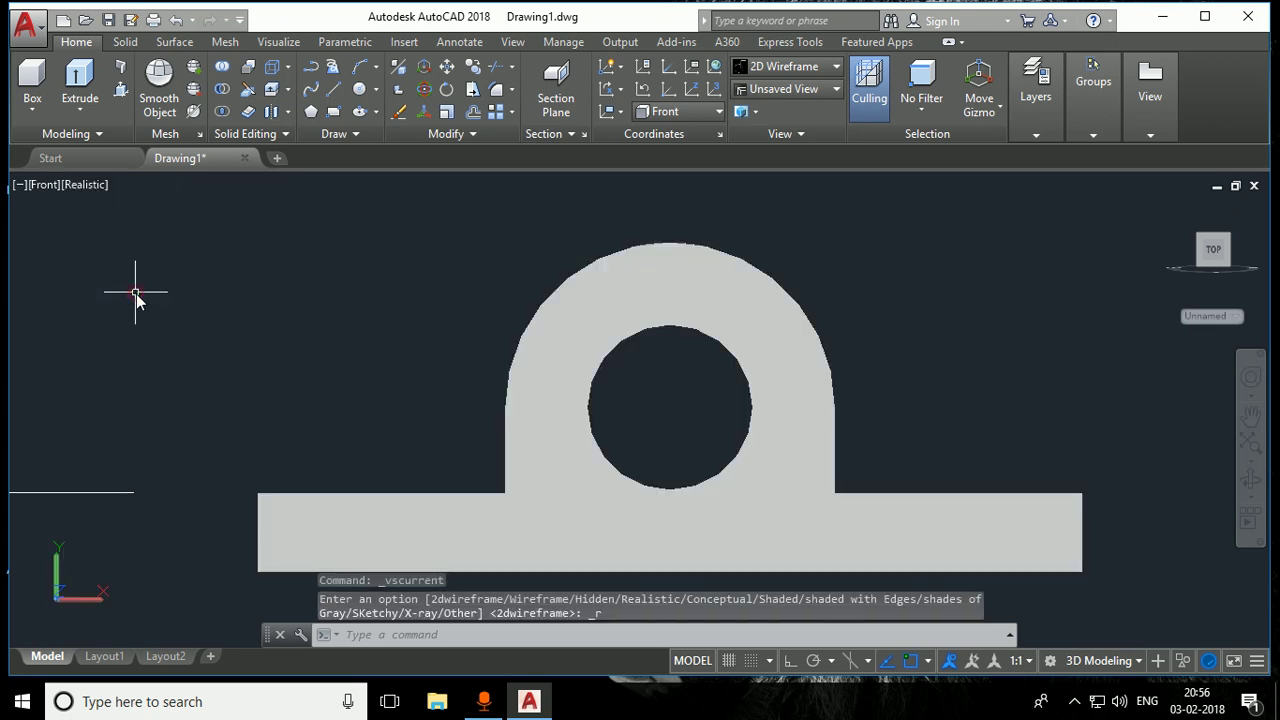
Switch to the SW Isometric view
left_click(49, 182)
left_click(127, 356)
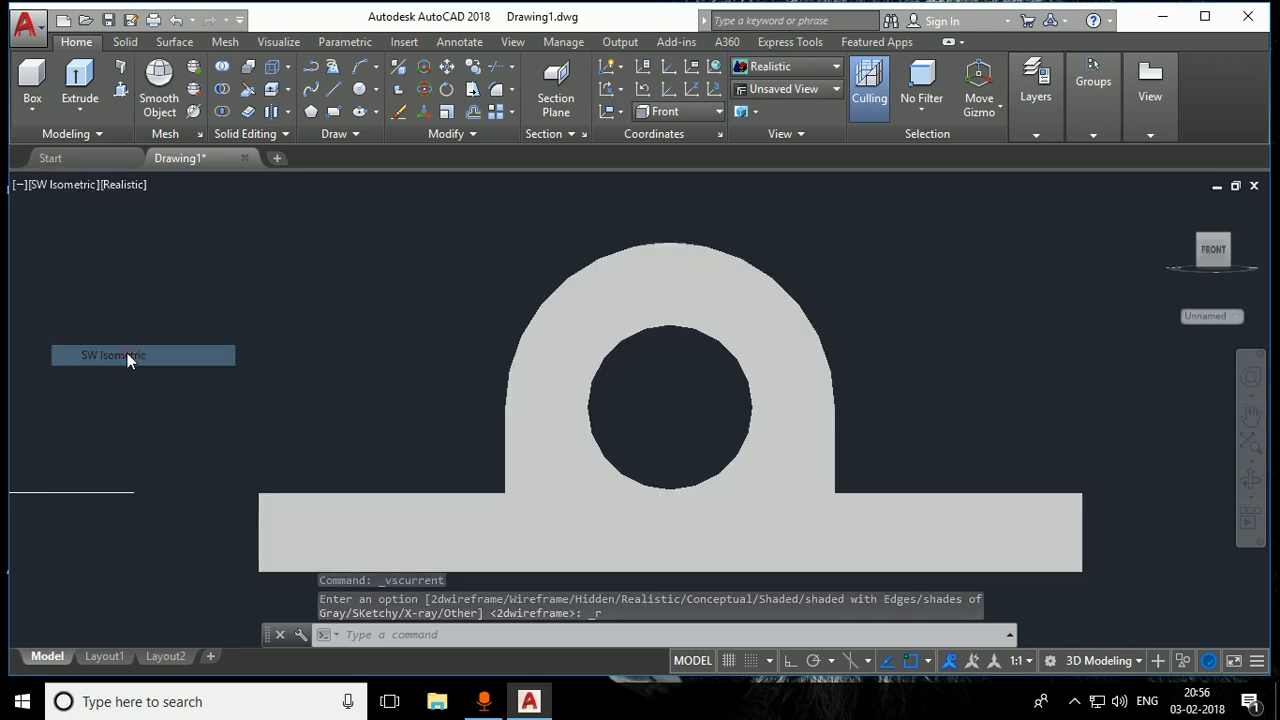
scroll(810, 465, "up", 3)
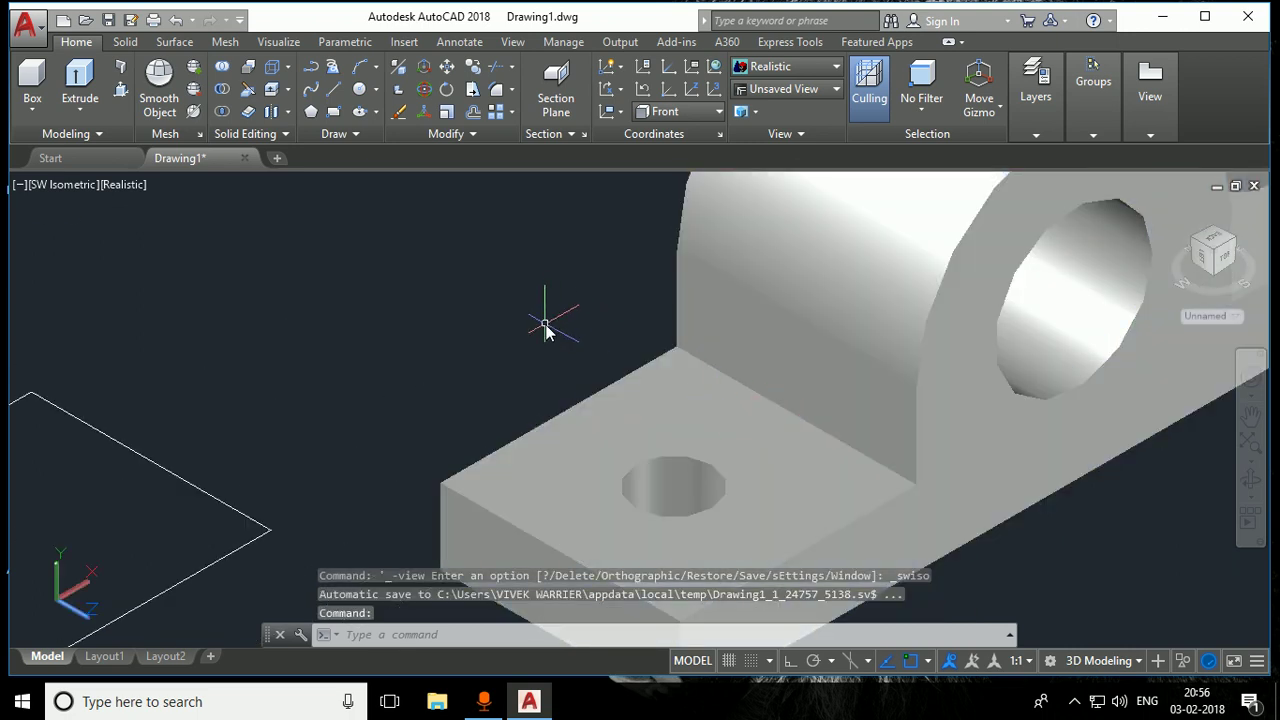
Start FILLET with radius 3 and round the first edge where the base meets the housing
type("f")
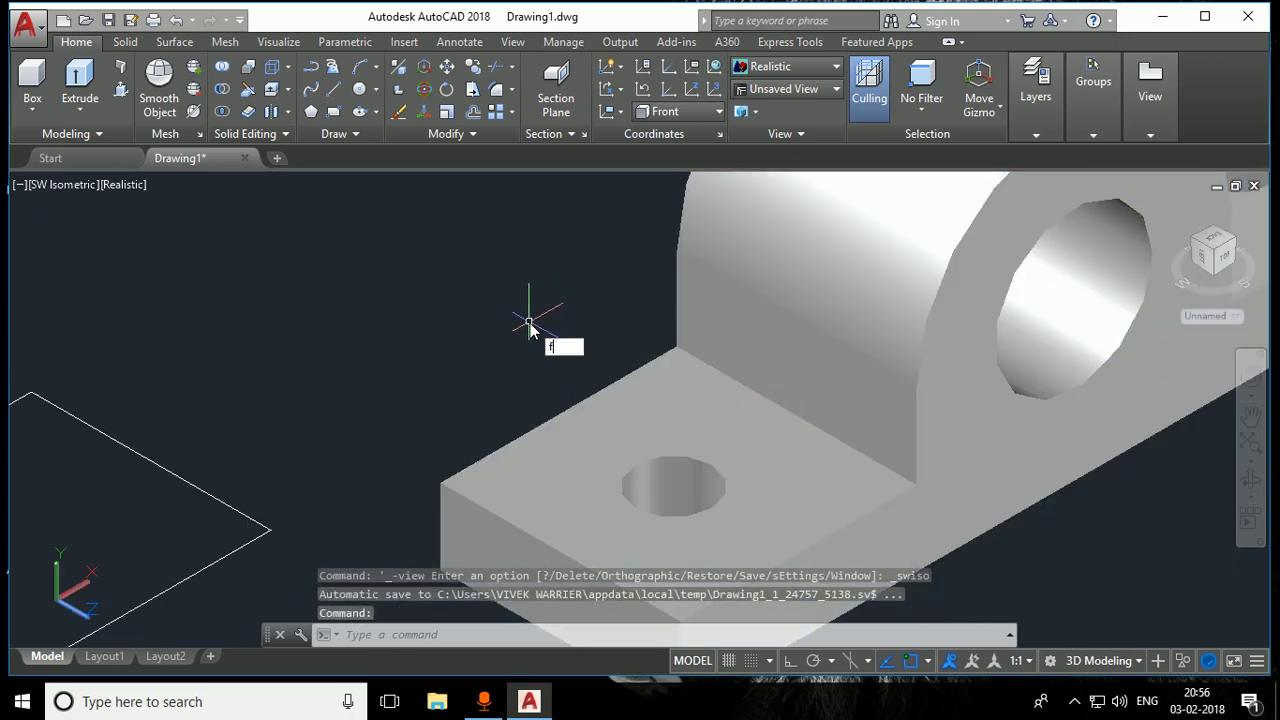
key("Return")
type("r")
key("Return")
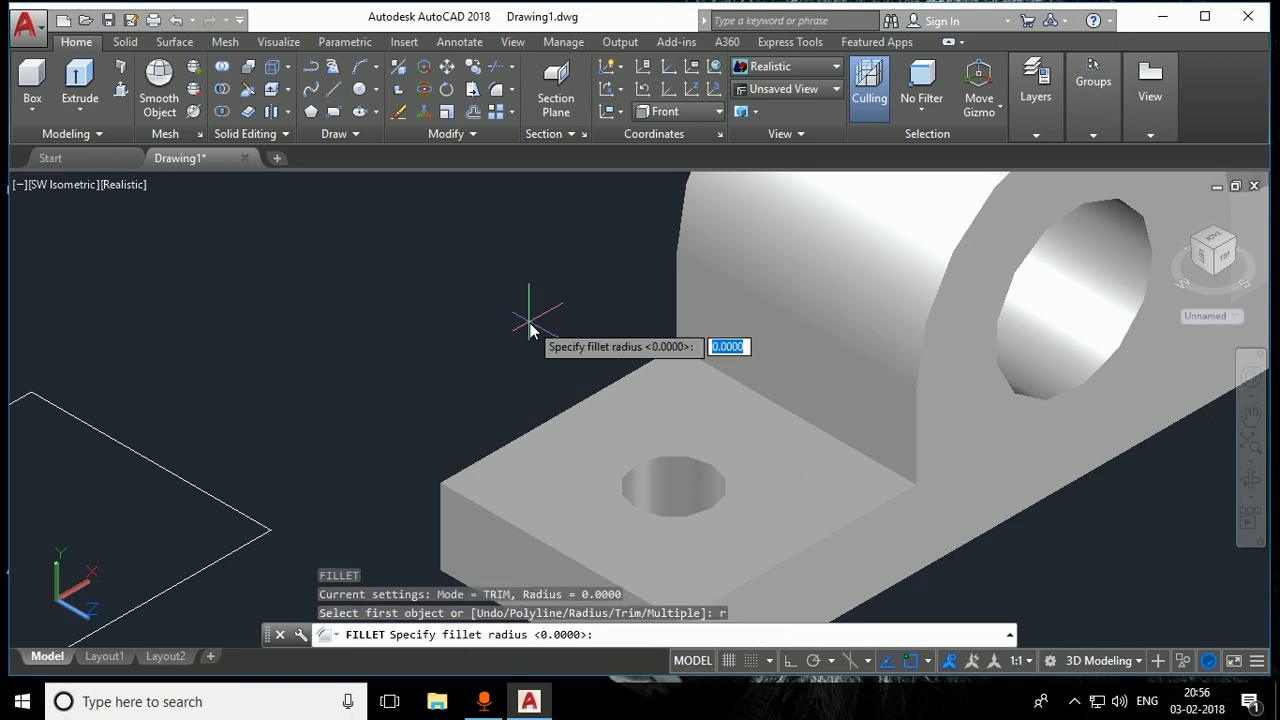
key("Return")
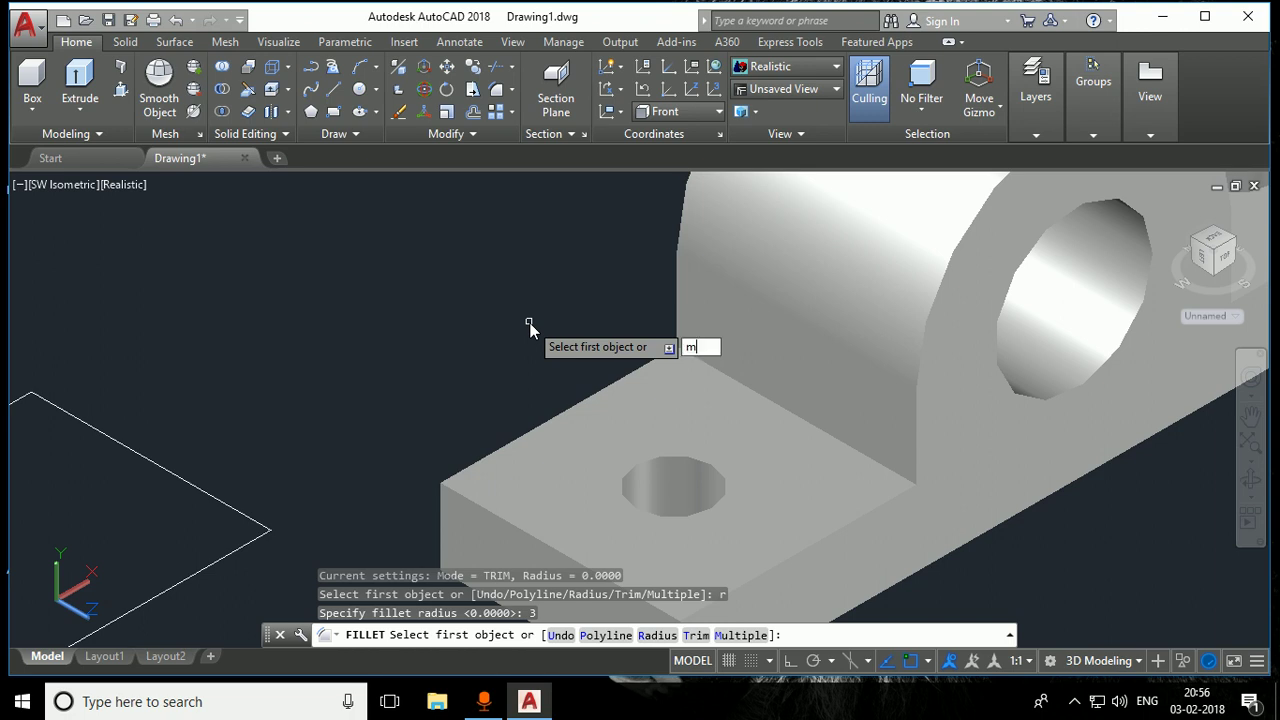
key("Return")
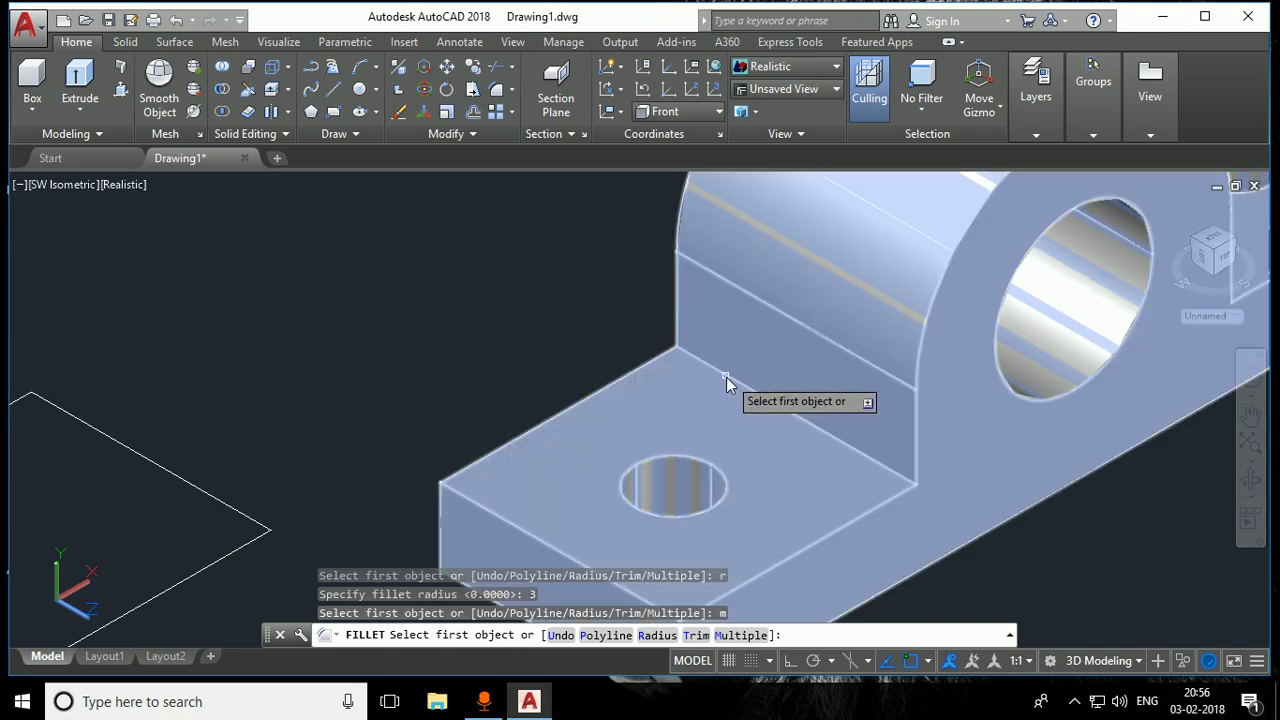
left_click(729, 377)
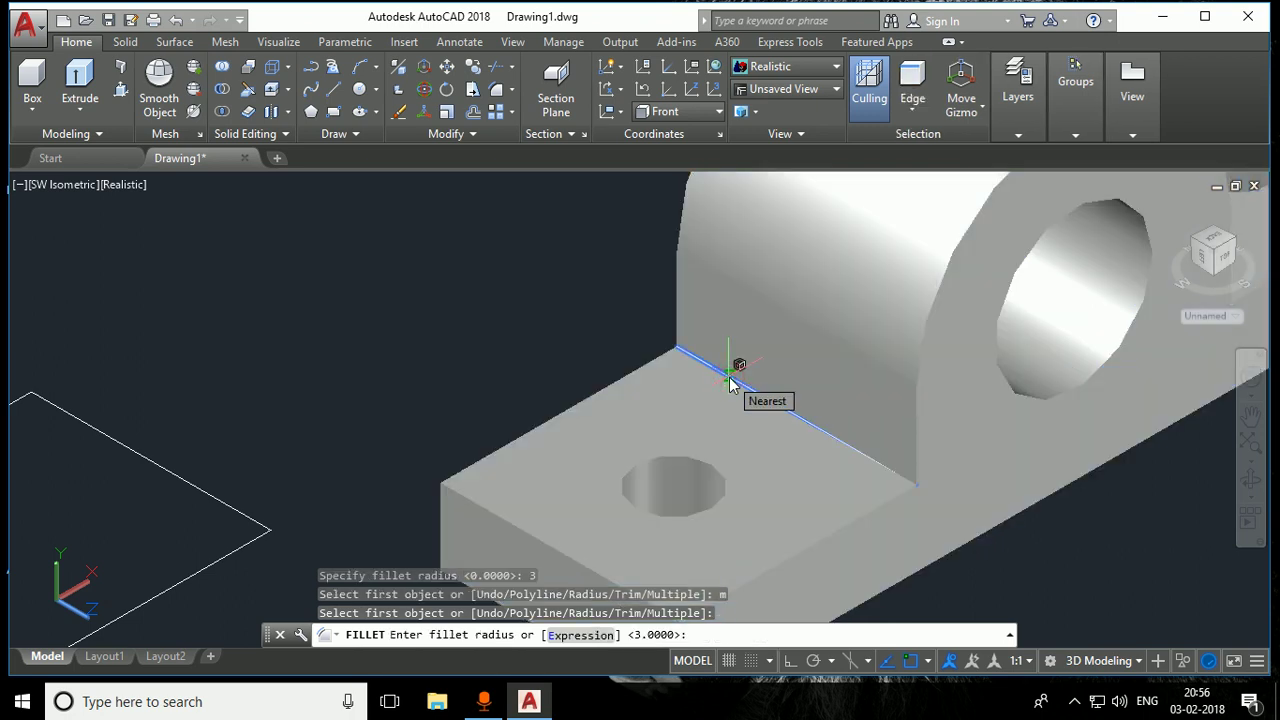
key("Return")
key("Return")
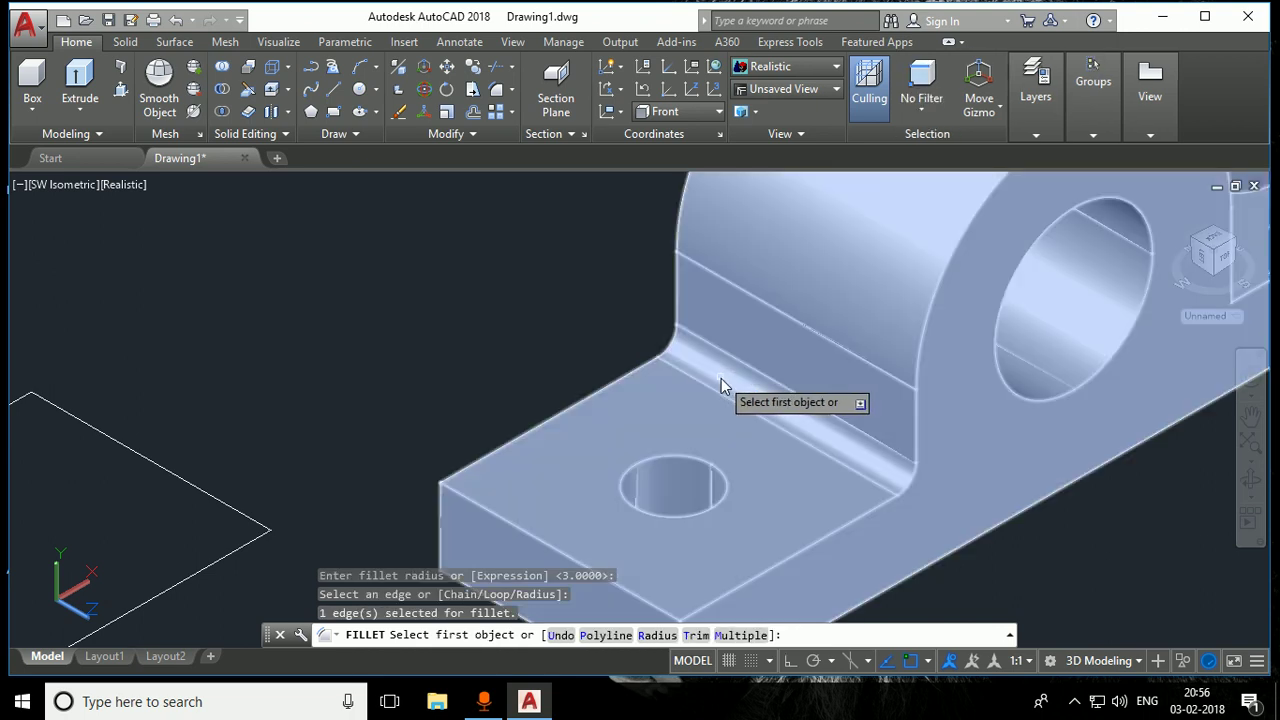
Orbit to the base and fillet the edge where the upright meets it at radius 3
scroll(700, 392, "down", 2)
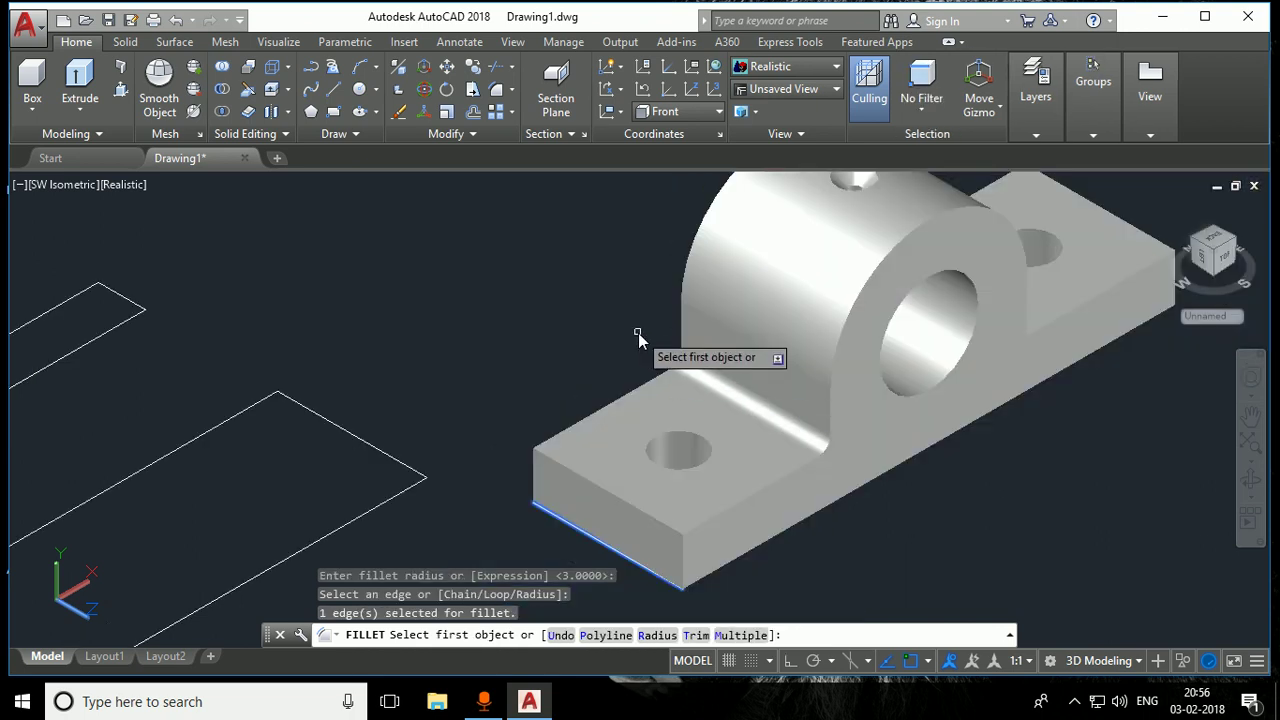
mouse_move(638, 333)
middle_mouse_down("shift")
mouse_move(485, 312)
mouse_move(517, 286)
middle_mouse_up("shift")
scroll(457, 457, "up", 2)
scroll(430, 395, "up", 3)
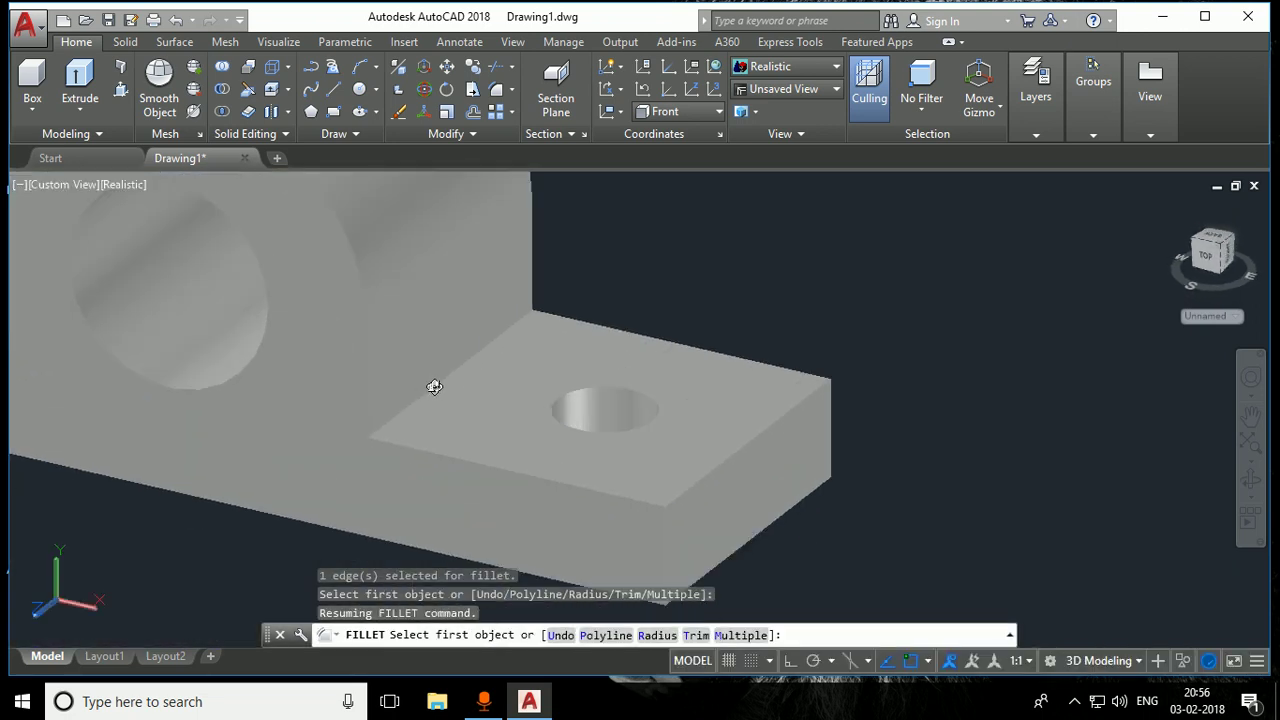
left_click(434, 387)
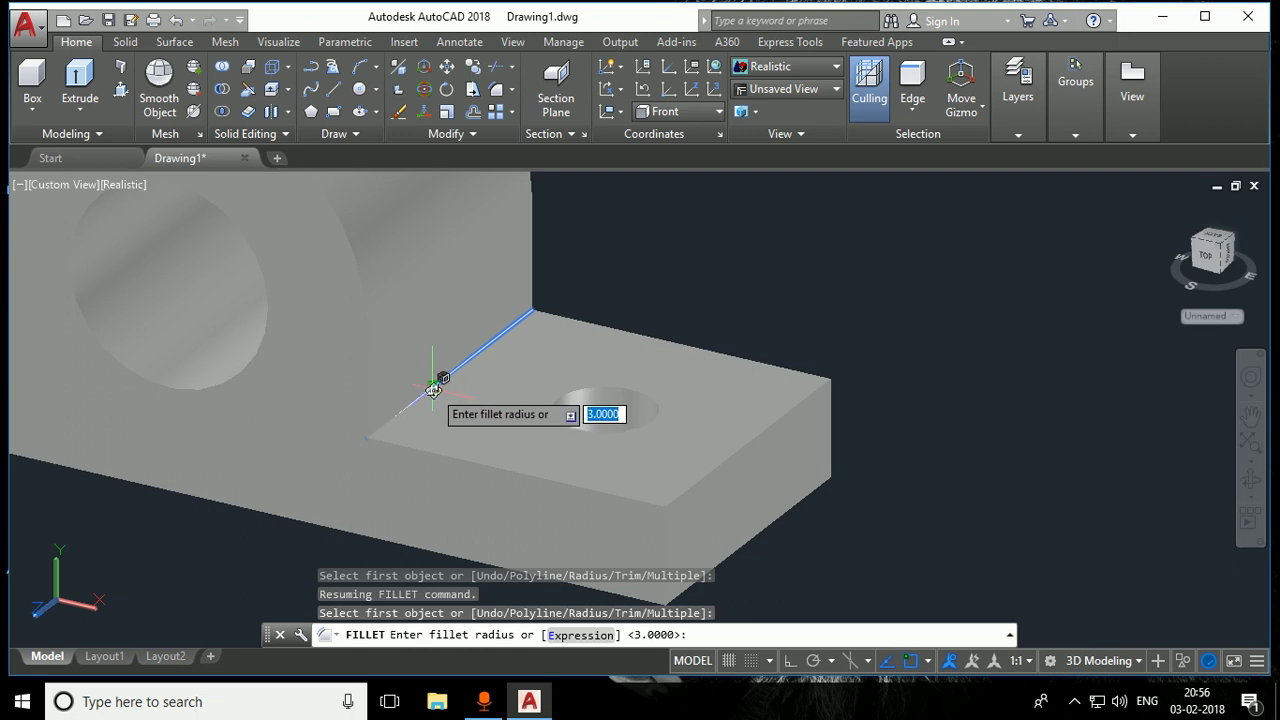
key("Return")
key("Return")
scroll(472, 399, "down", 5)
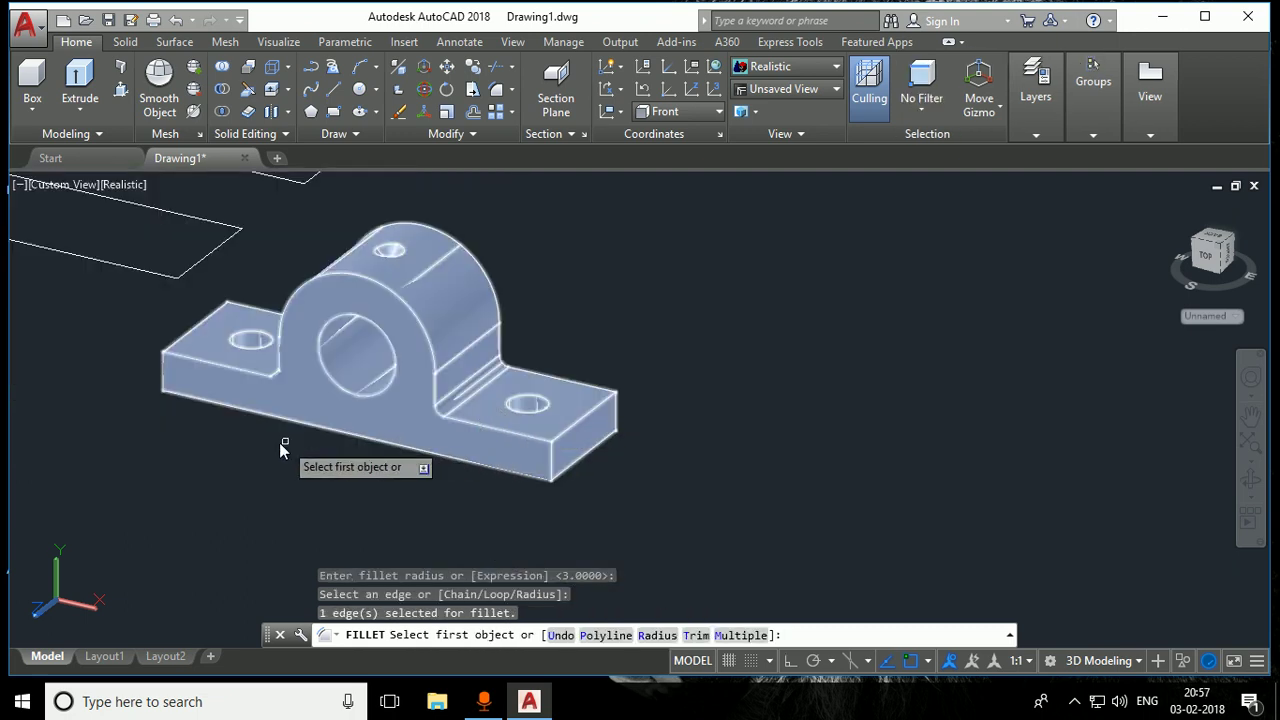
mouse_move(214, 421)
middle_mouse_down("shift")
mouse_move(233, 438)
mouse_move(361, 427)
middle_mouse_up("shift")
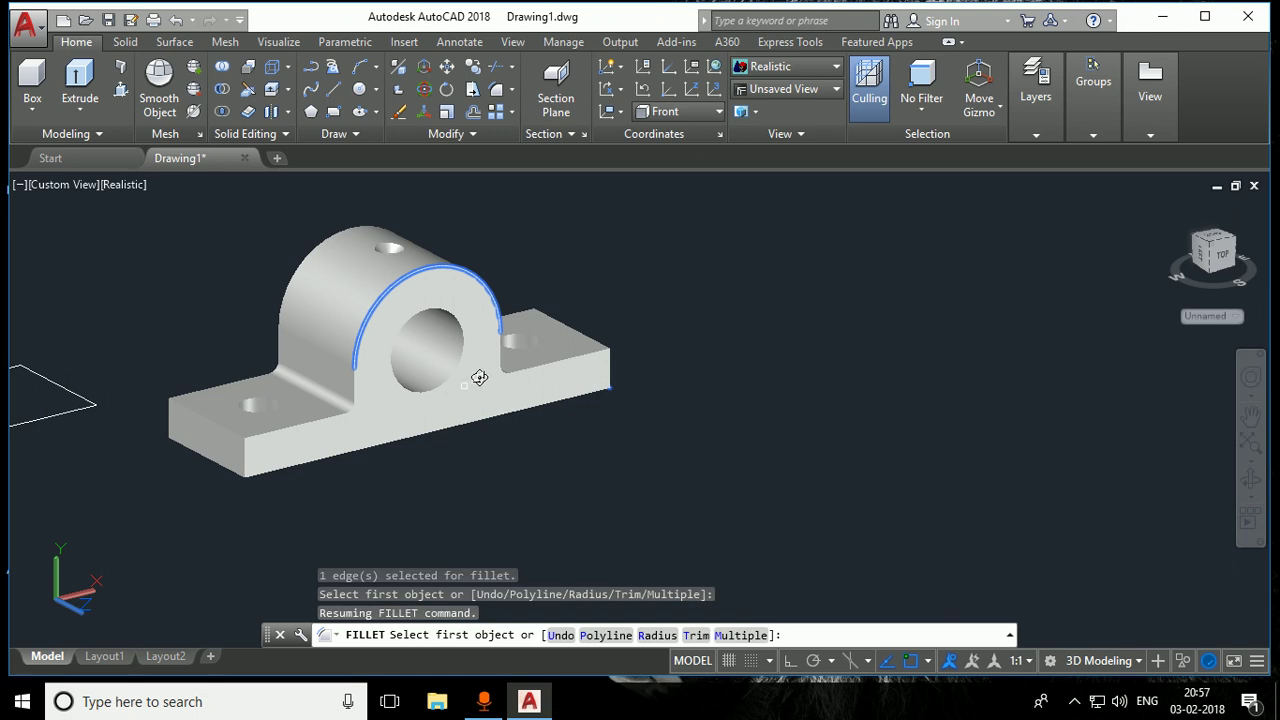
scroll(479, 377, "up", 2)
scroll(435, 368, "up", 3)
scroll(500, 458, "down", 3)
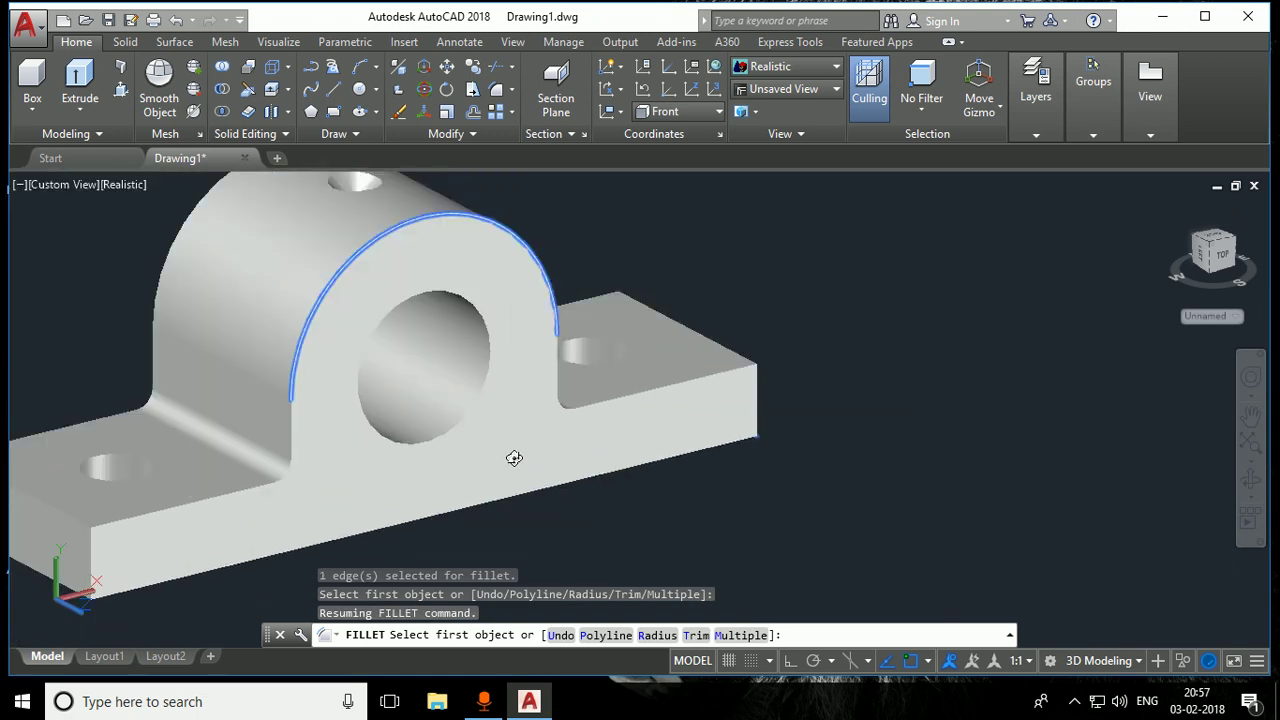
scroll(510, 456, "down", 1)
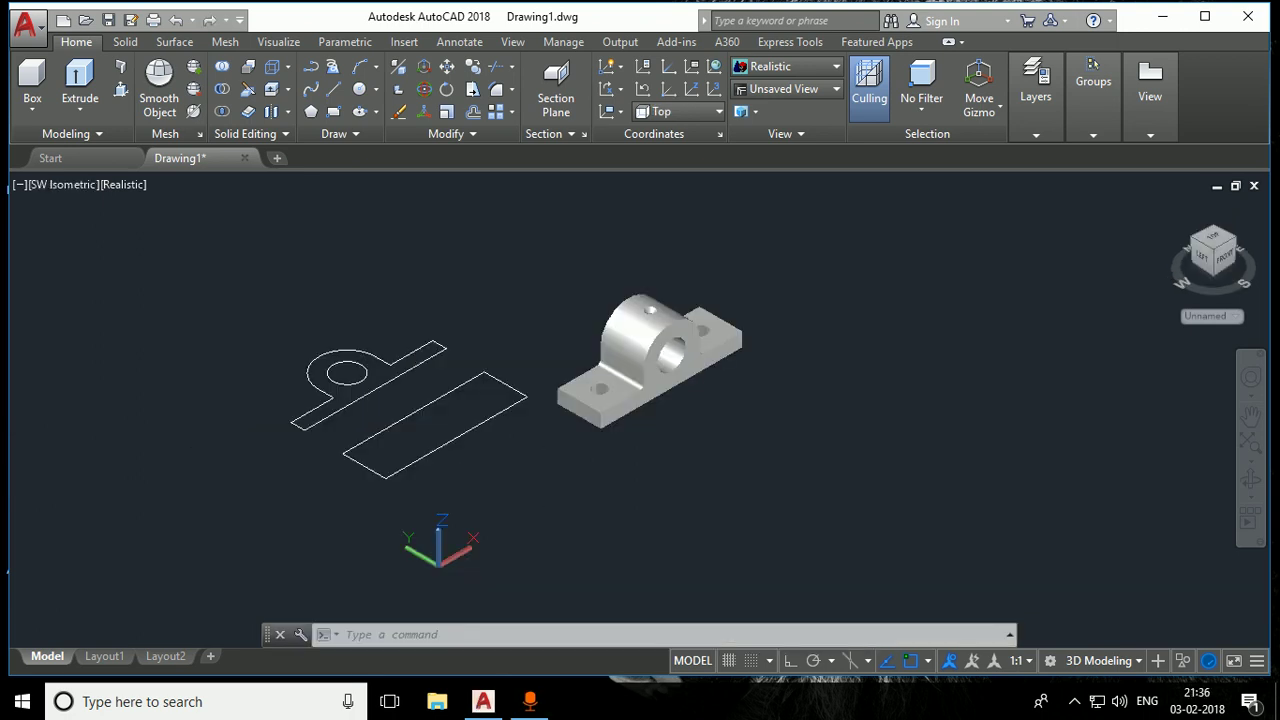
Extrude the 125 × 38 rectangle into a tall box, then switch to NE Isometric view
scroll(428, 405, "up", 2)
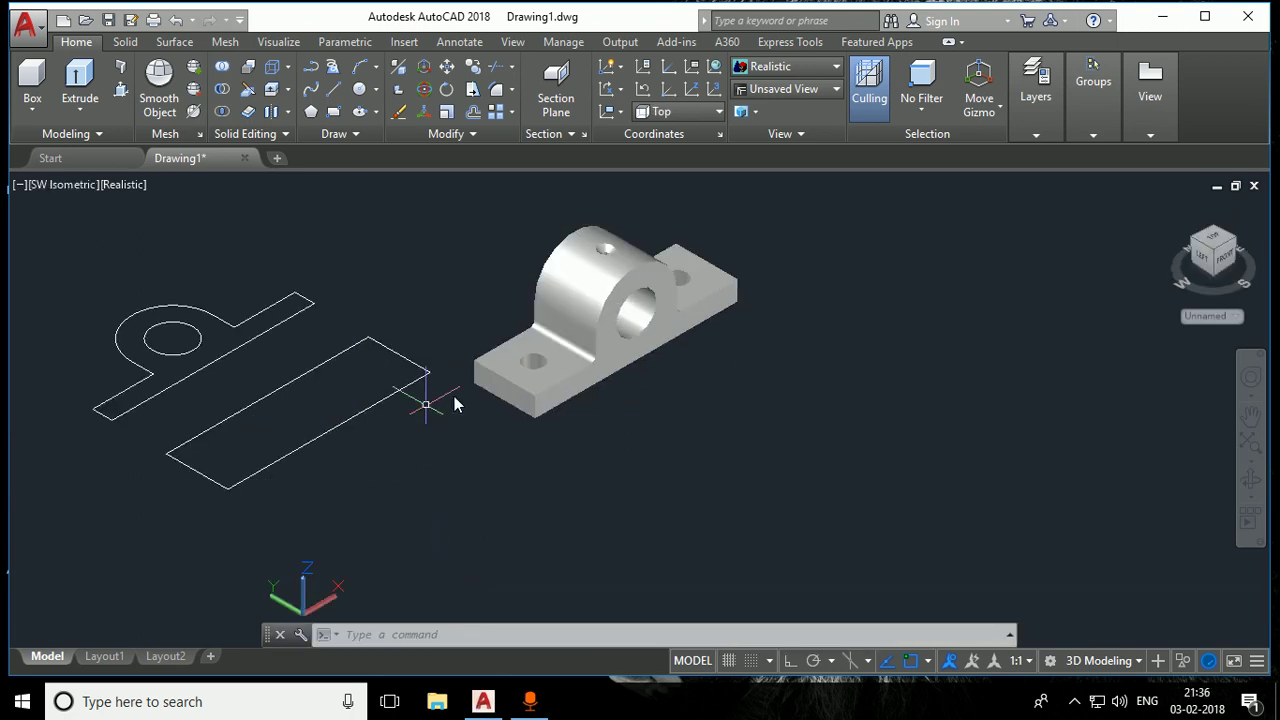
scroll(410, 370, "down", 2)
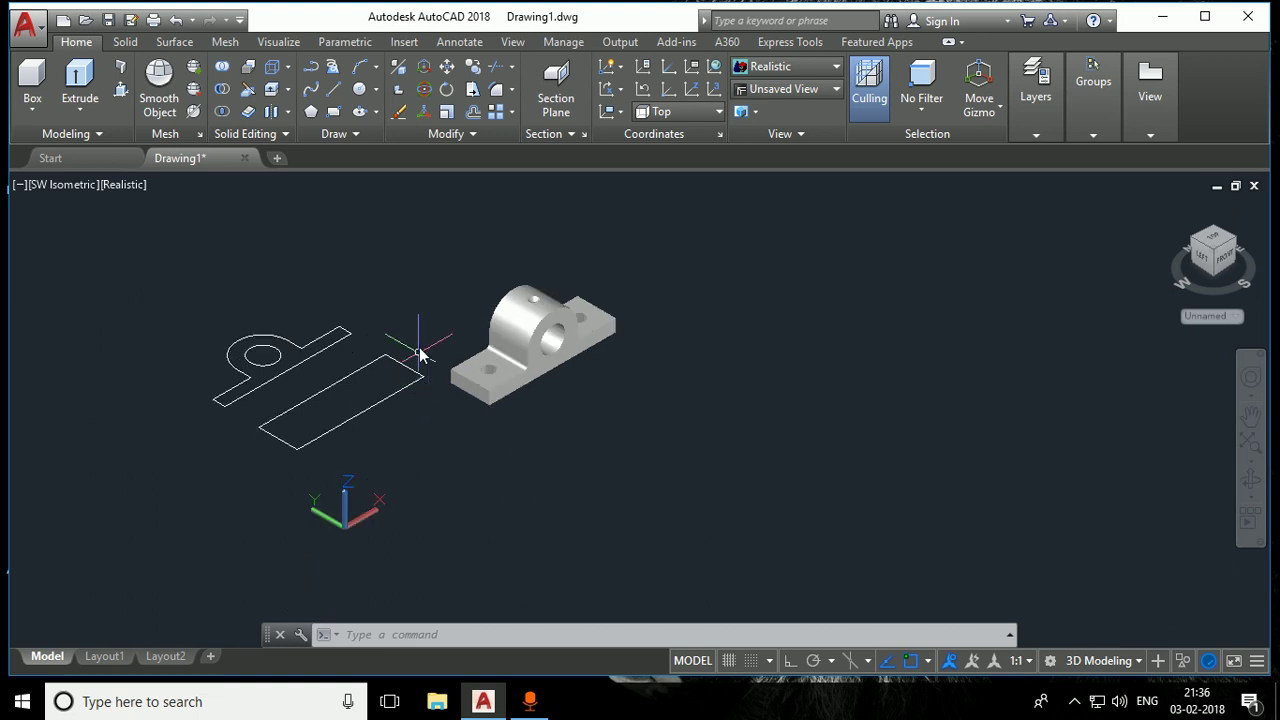
scroll(450, 360, "down", 1)
left_click(80, 85)
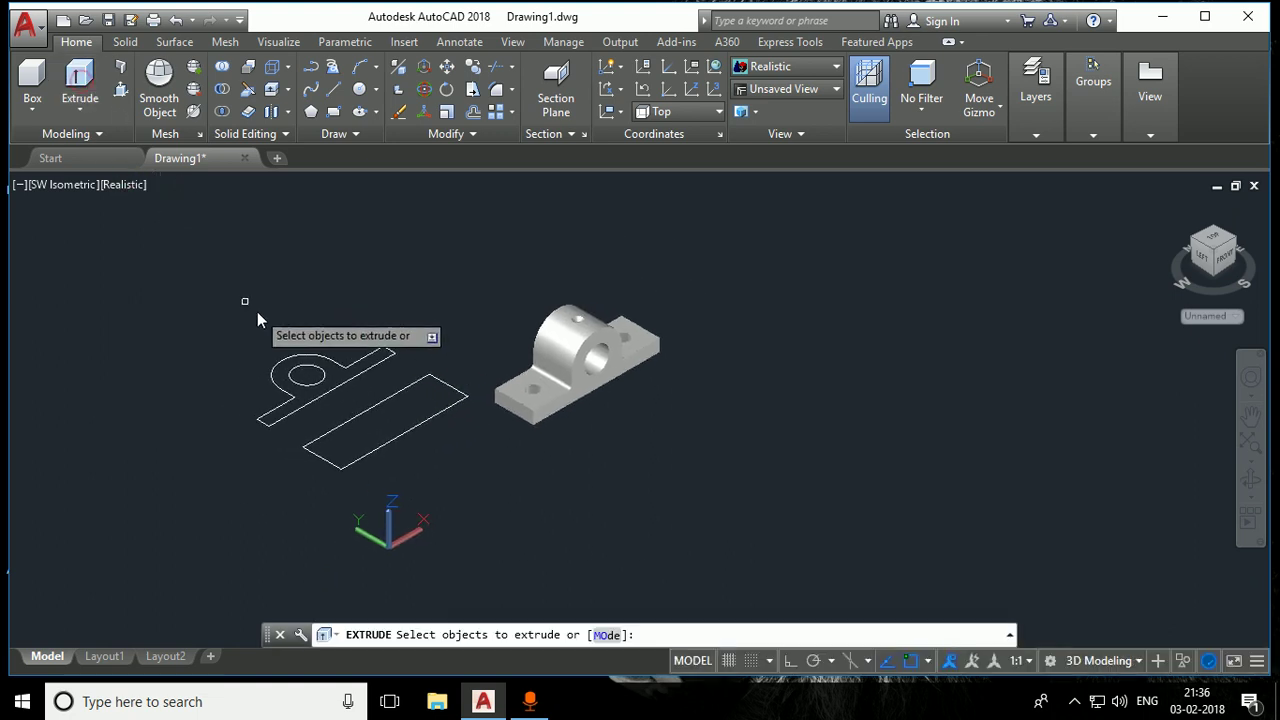
left_click(356, 417)
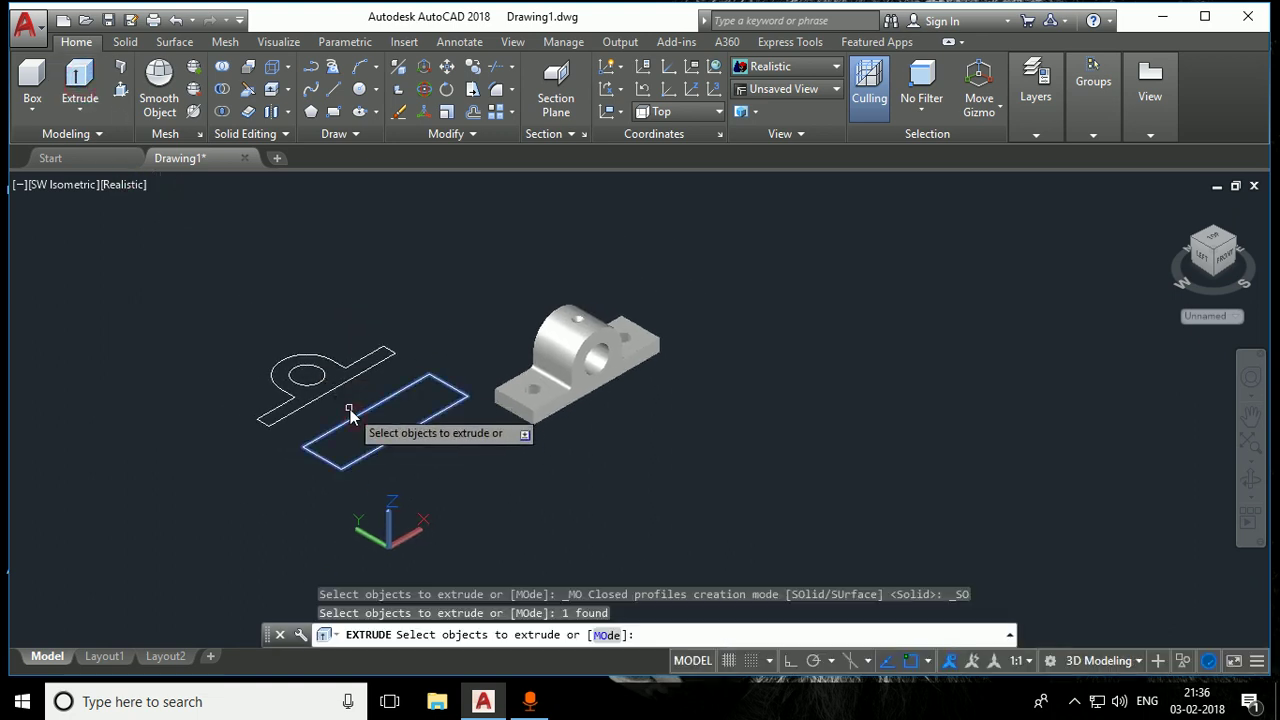
key("Return")
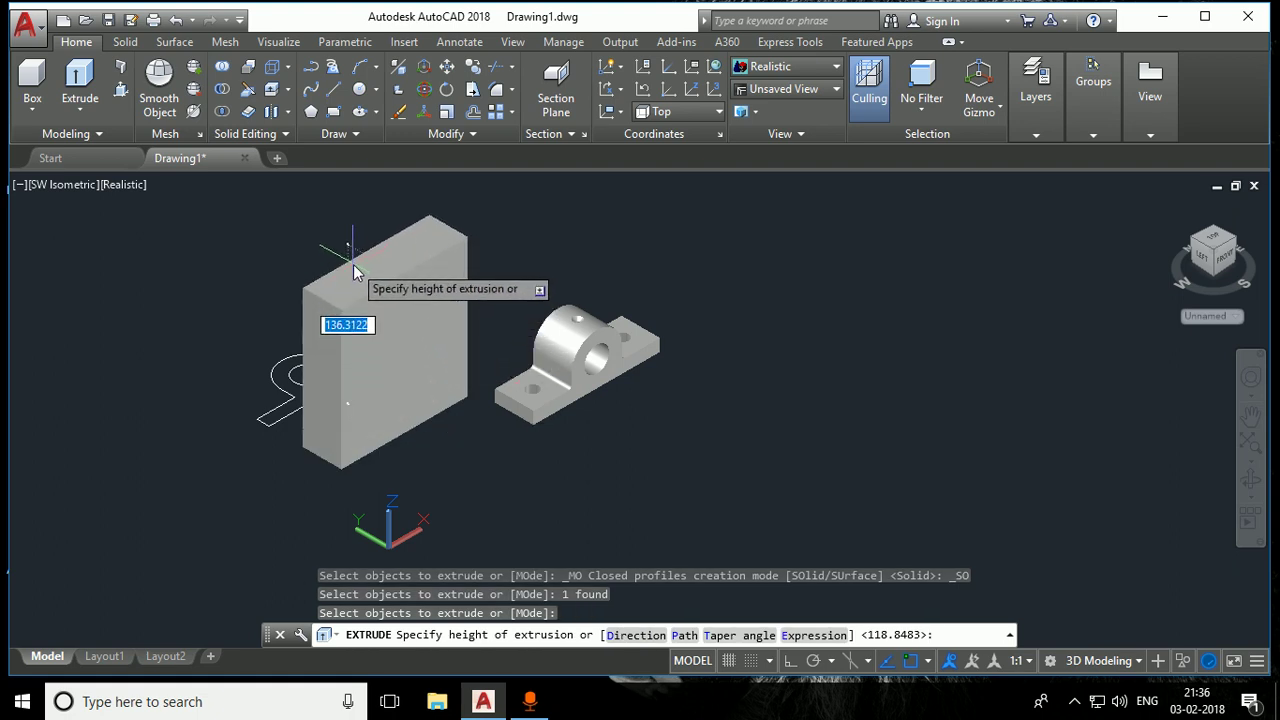
left_click(354, 266)
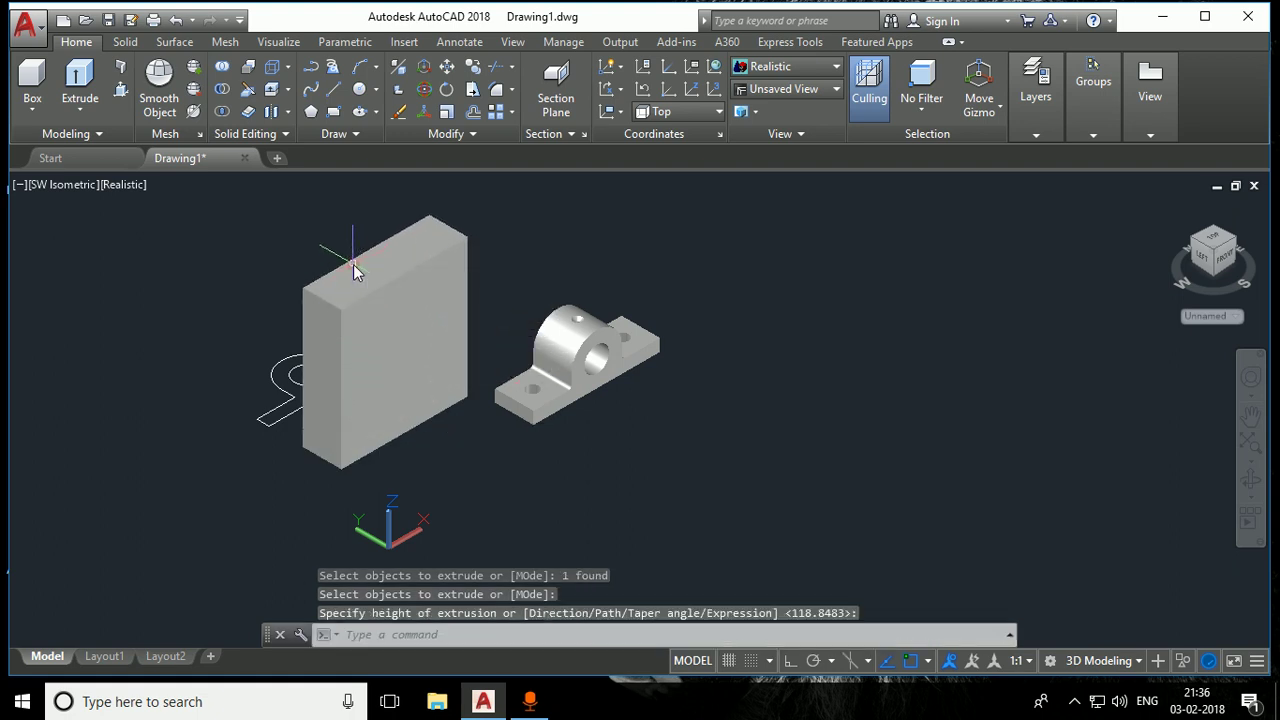
left_click(55, 185)
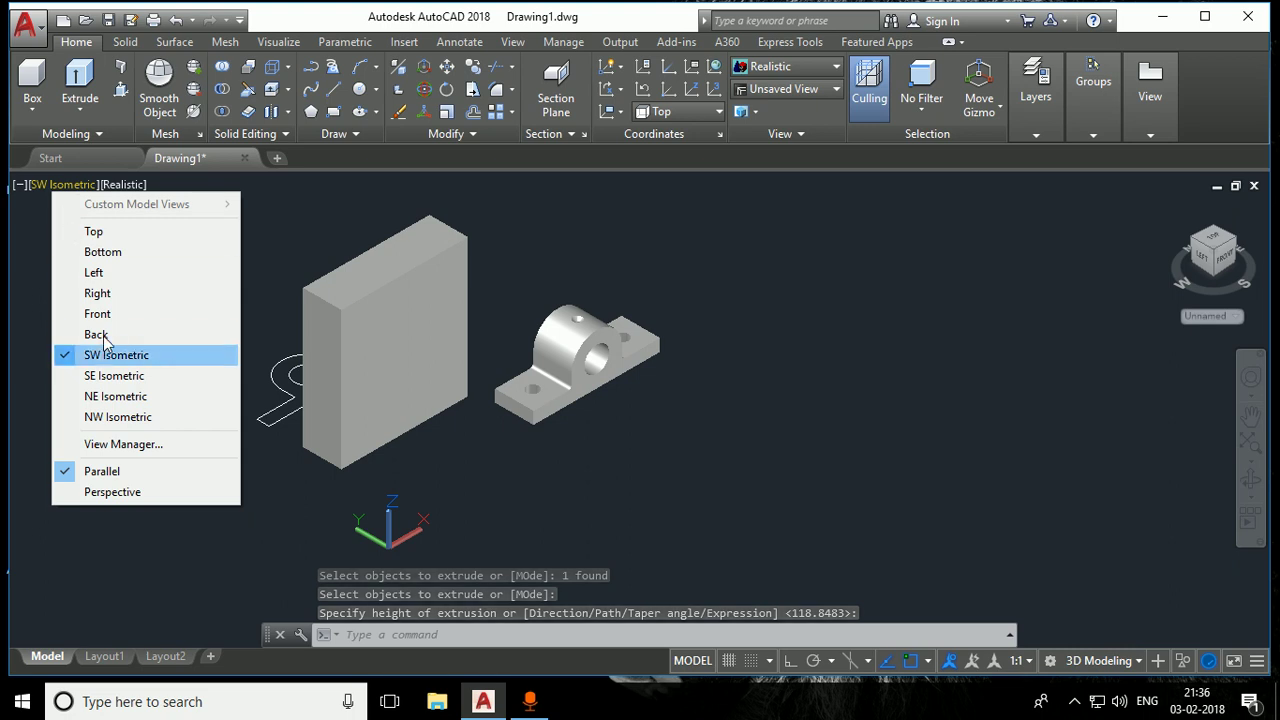
left_click(118, 396)
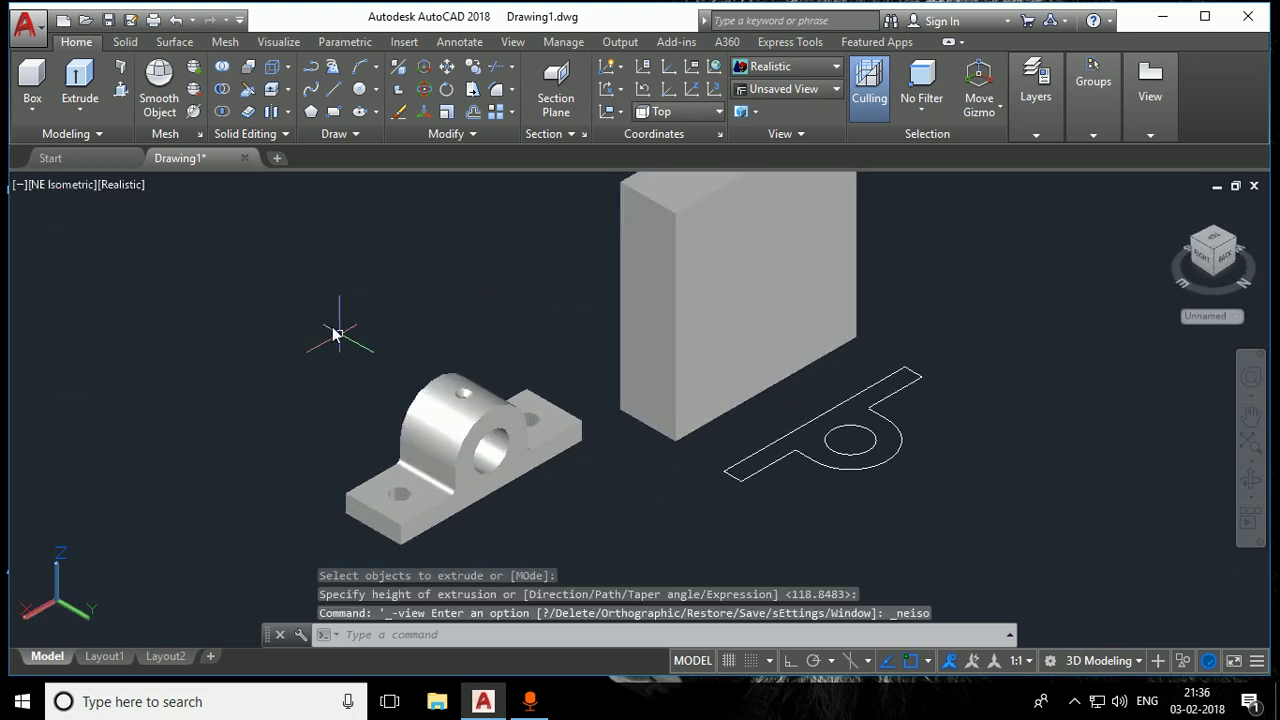
Switch to 2D Wireframe and select the box solid for MOVE
left_click(107, 181)
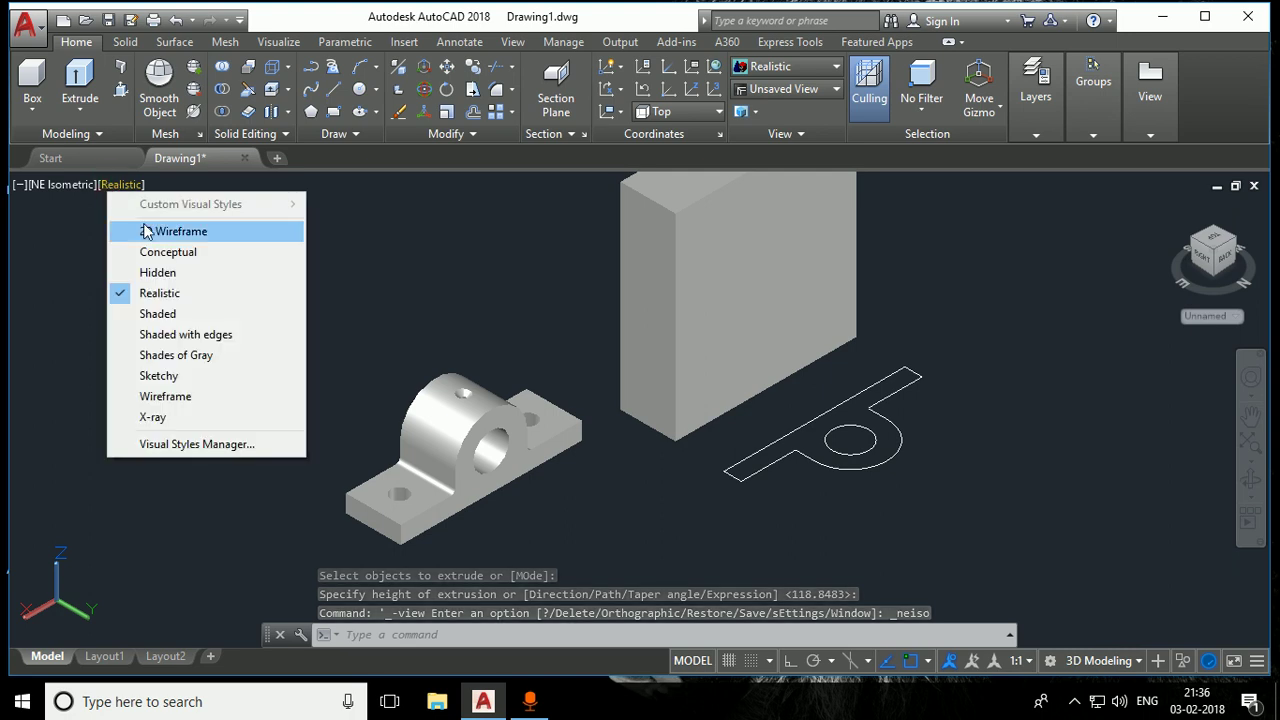
left_click(144, 228)
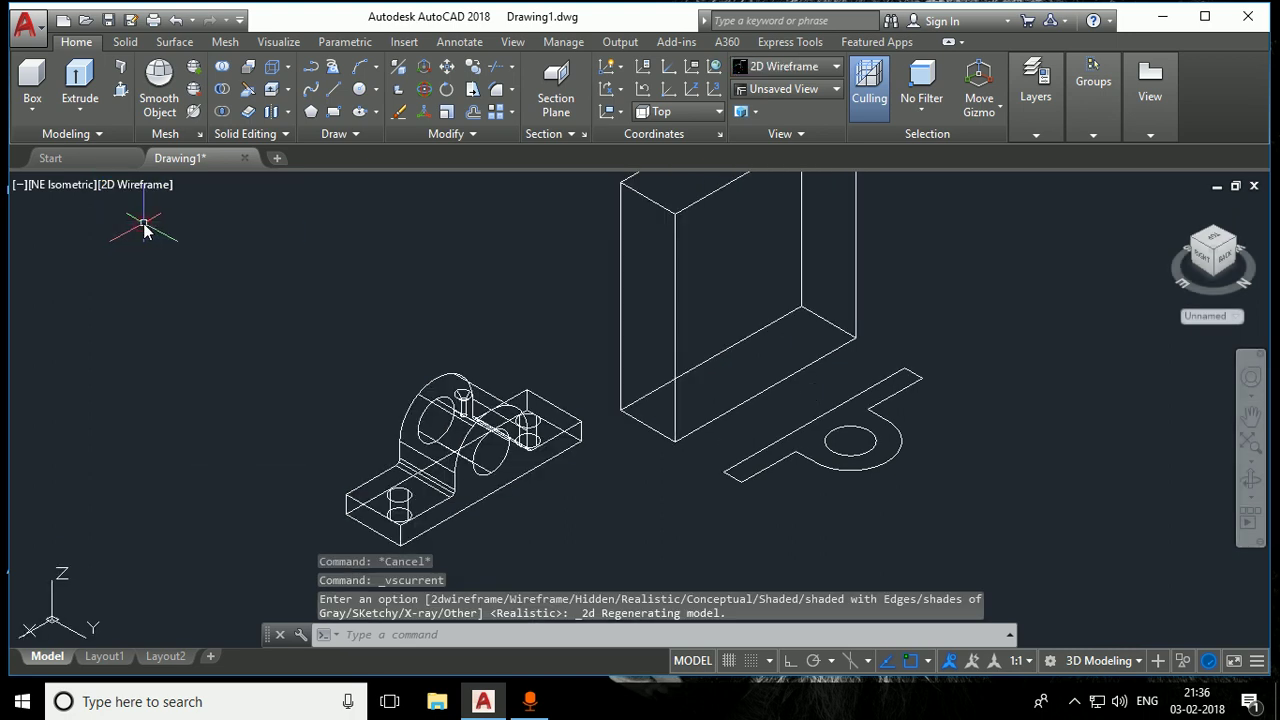
left_click(451, 71)
left_click(618, 230)
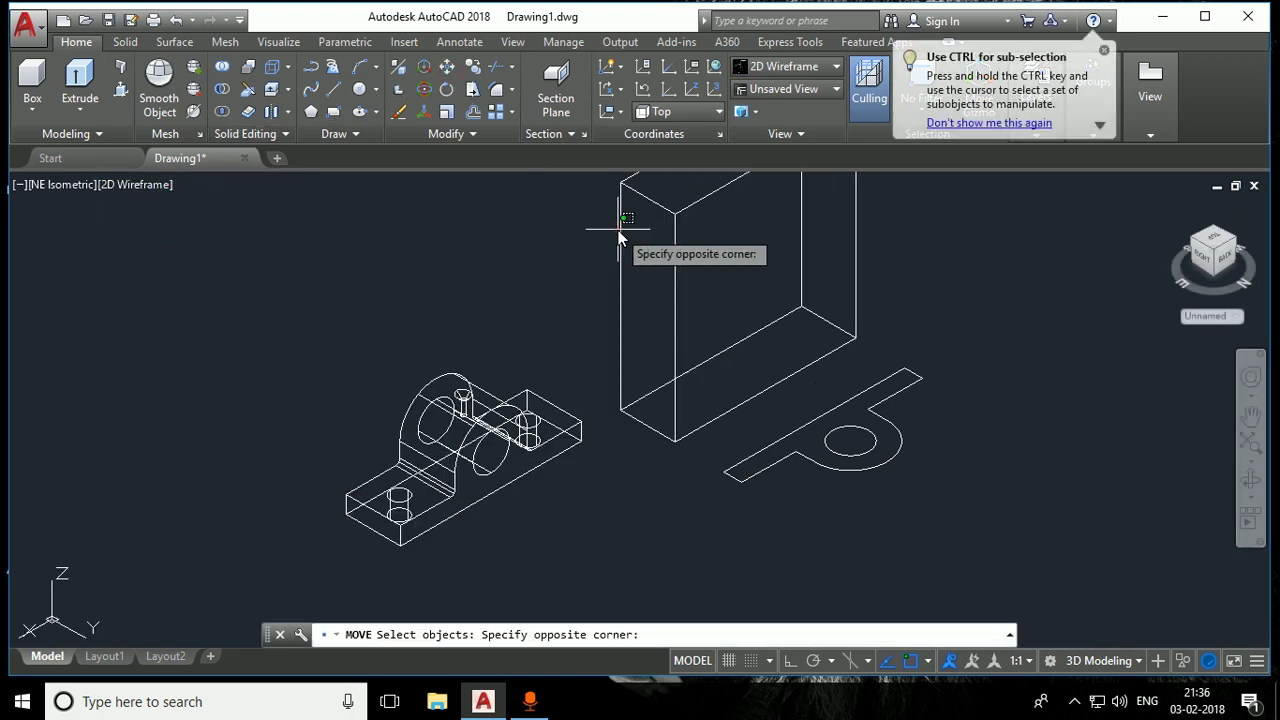
left_click(621, 238)
left_click(621, 249)
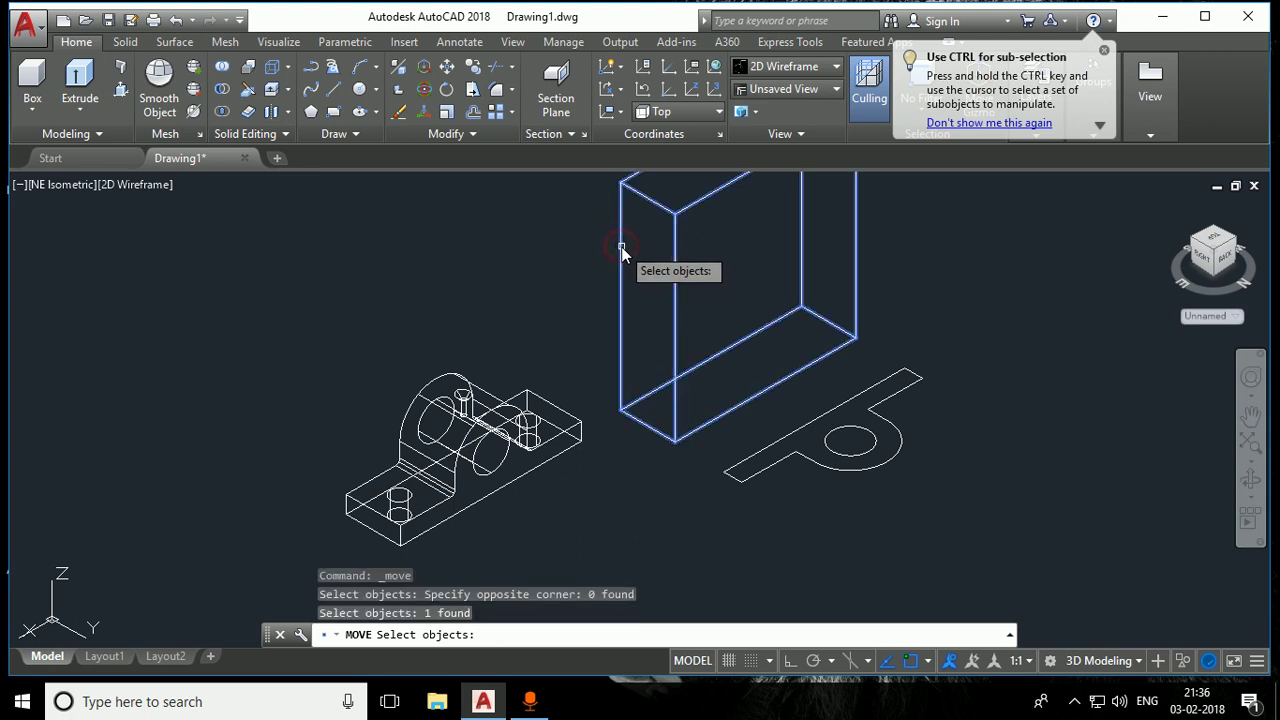
key("Return")
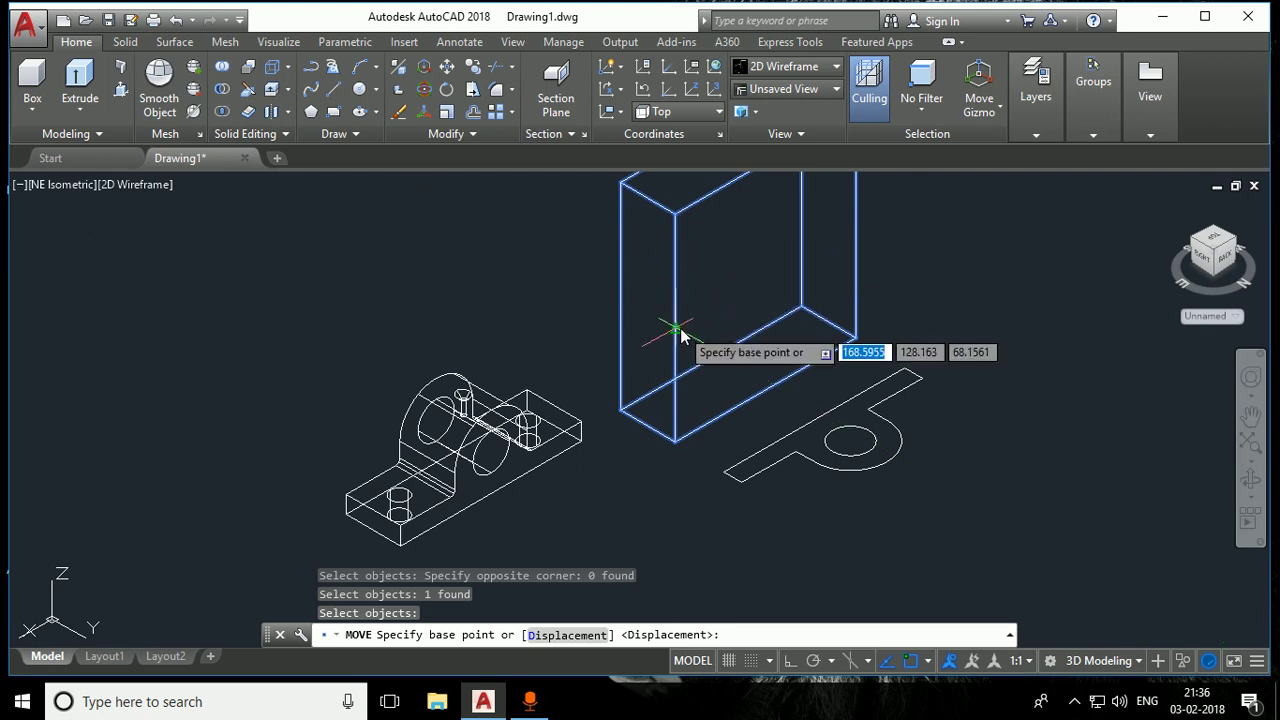
Move the box from a base point to midway between the bore circle centres
left_click(677, 331)
scroll(650, 392, "down", 3)
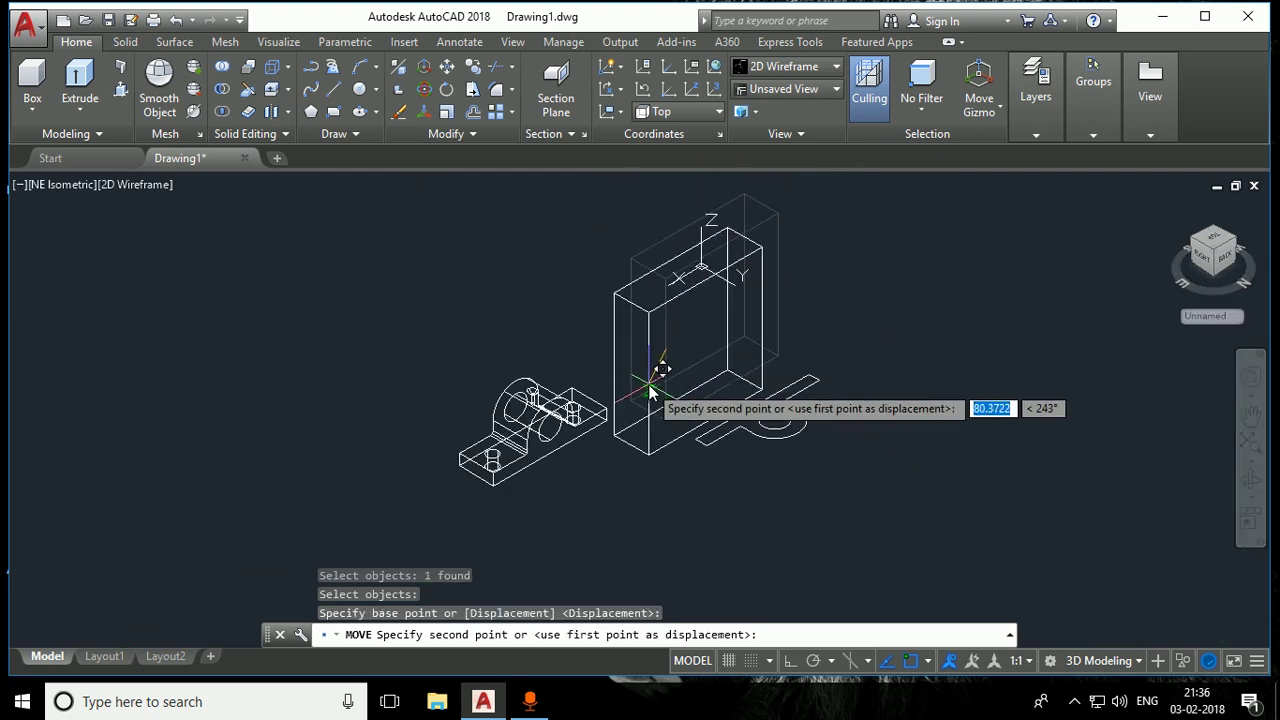
scroll(650, 392, "up", 2)
scroll(663, 366, "up", 2)
scroll(609, 380, "up", 2)
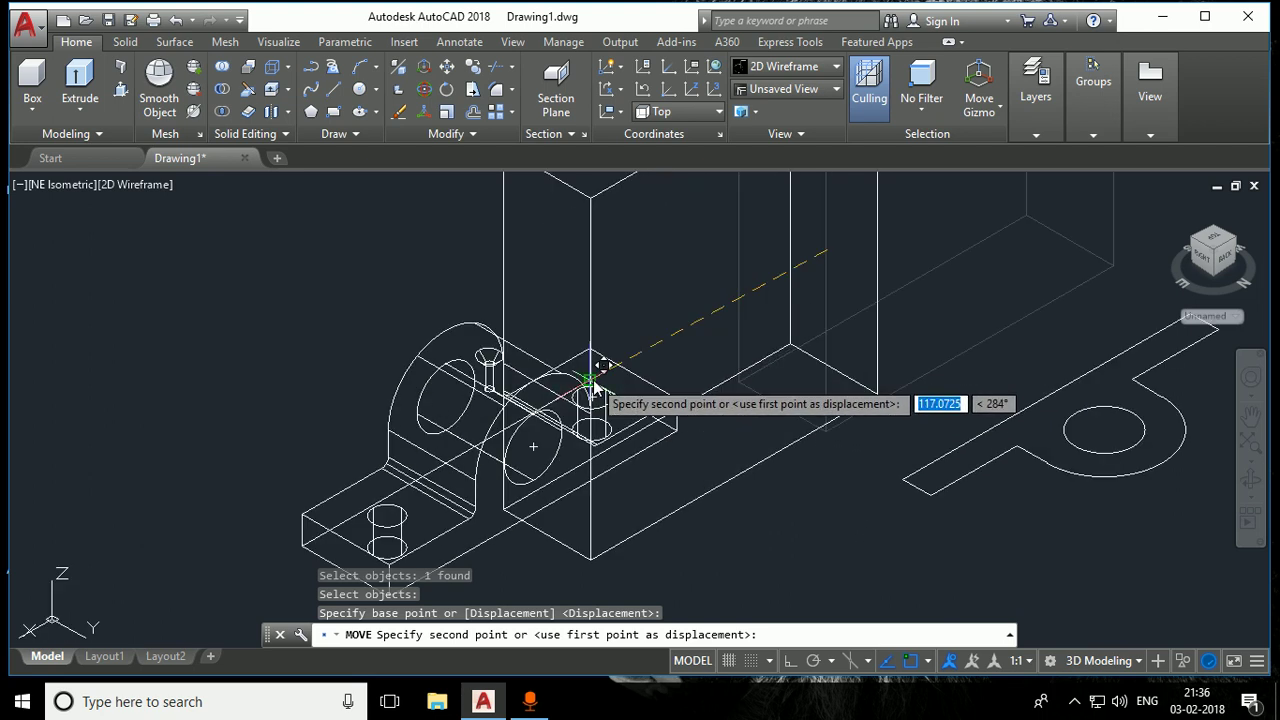
scroll(600, 380, "down", 3)
scroll(640, 380, "up", 1)
scroll(590, 415, "up", 3)
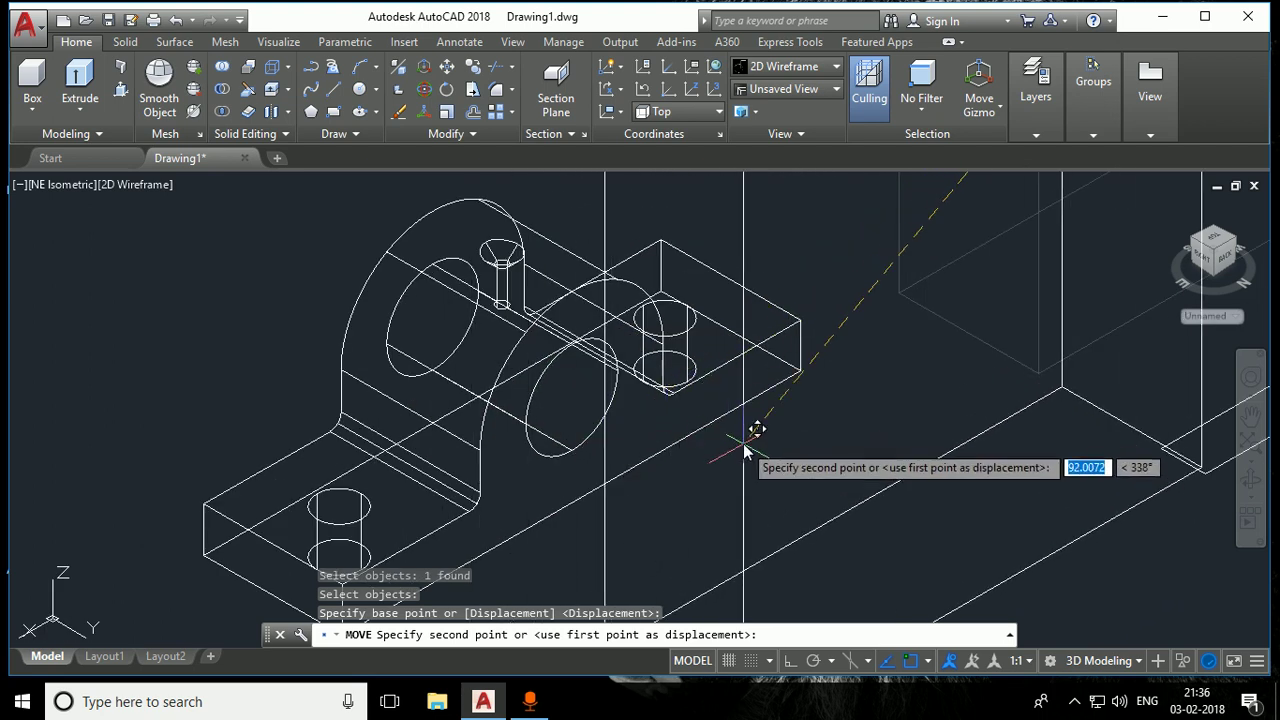
right_click(760, 470, "shift")
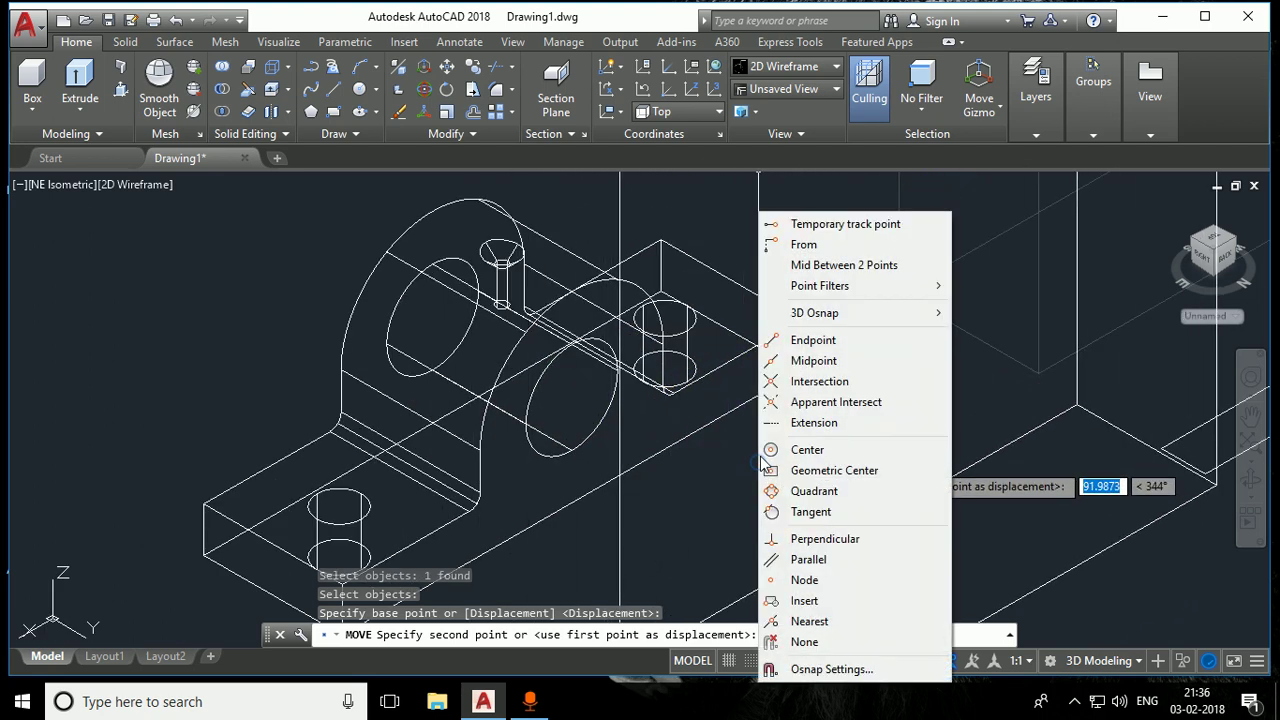
left_click(818, 266)
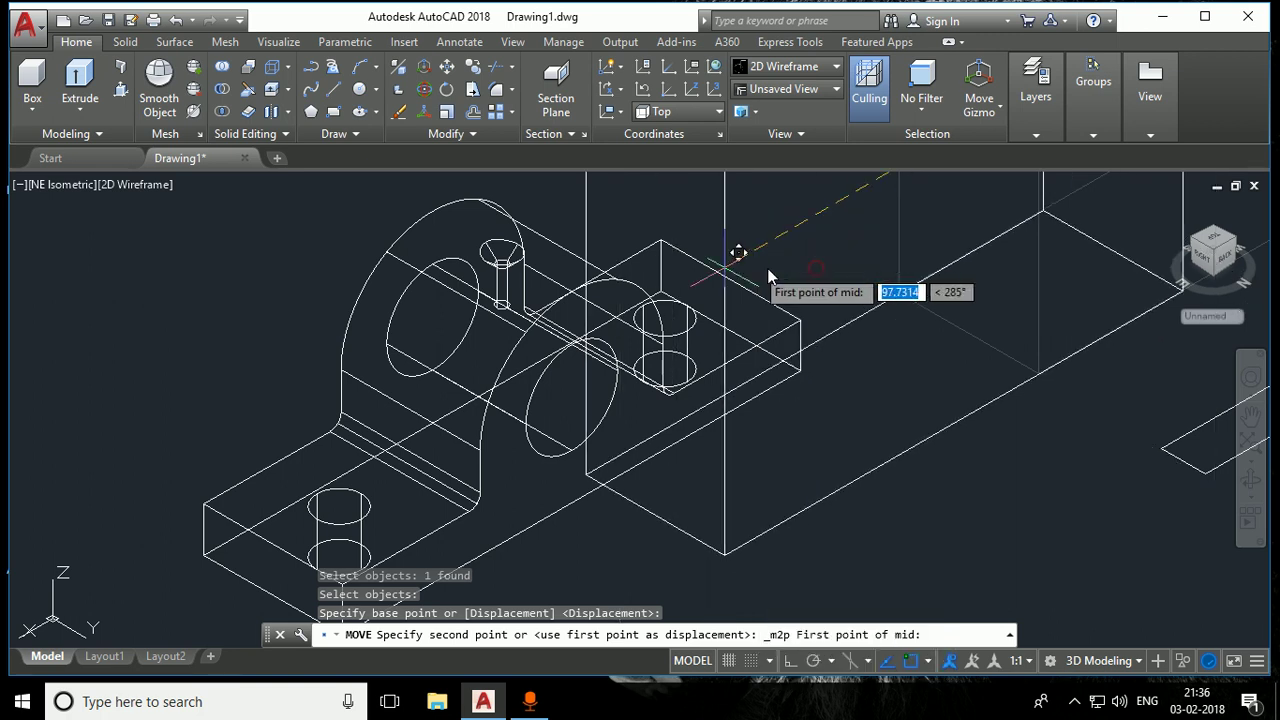
left_click(432, 316)
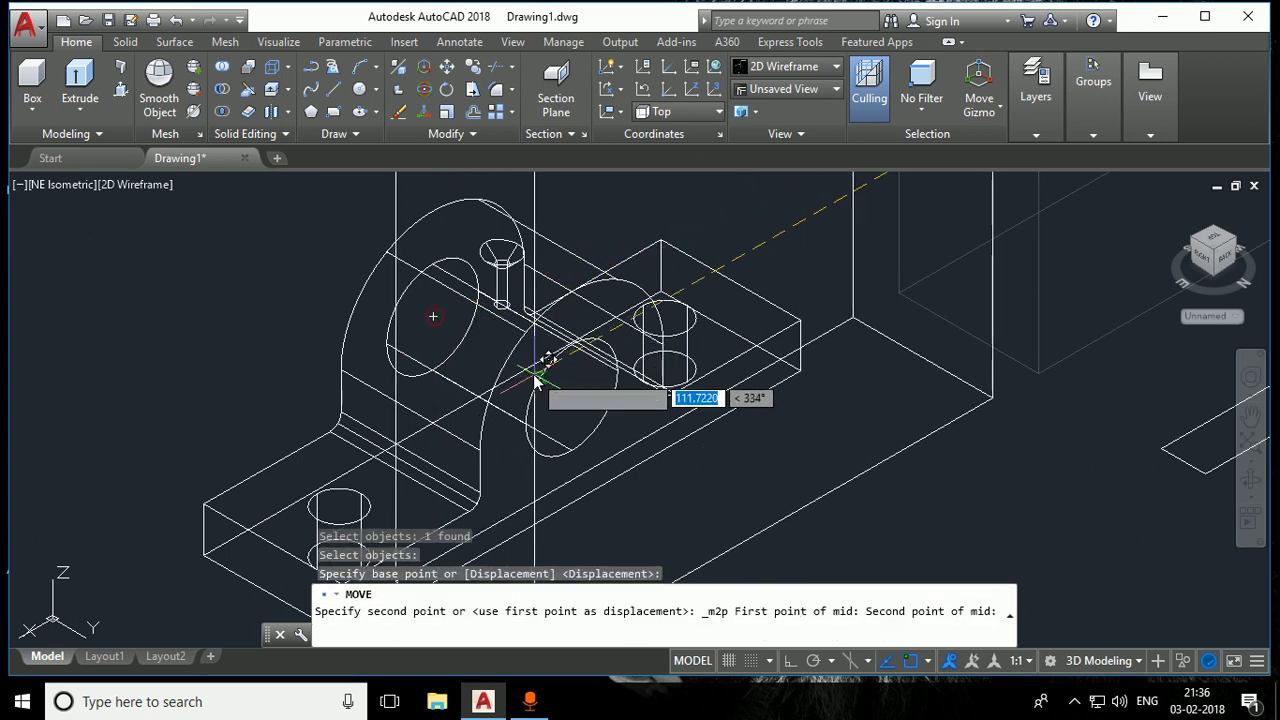
left_click(585, 380)
scroll(620, 335, "down", 3)
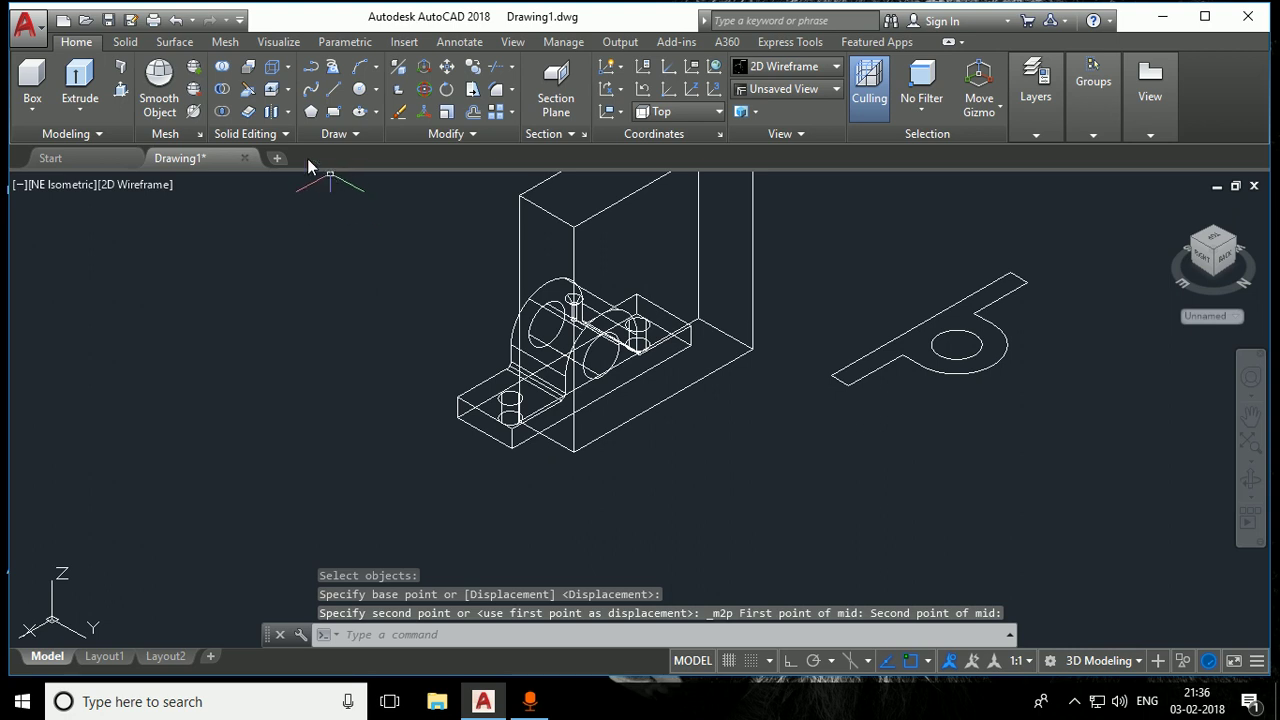
Subtract the upright block from the bearing base to cut the narrow slot
left_click(222, 88)
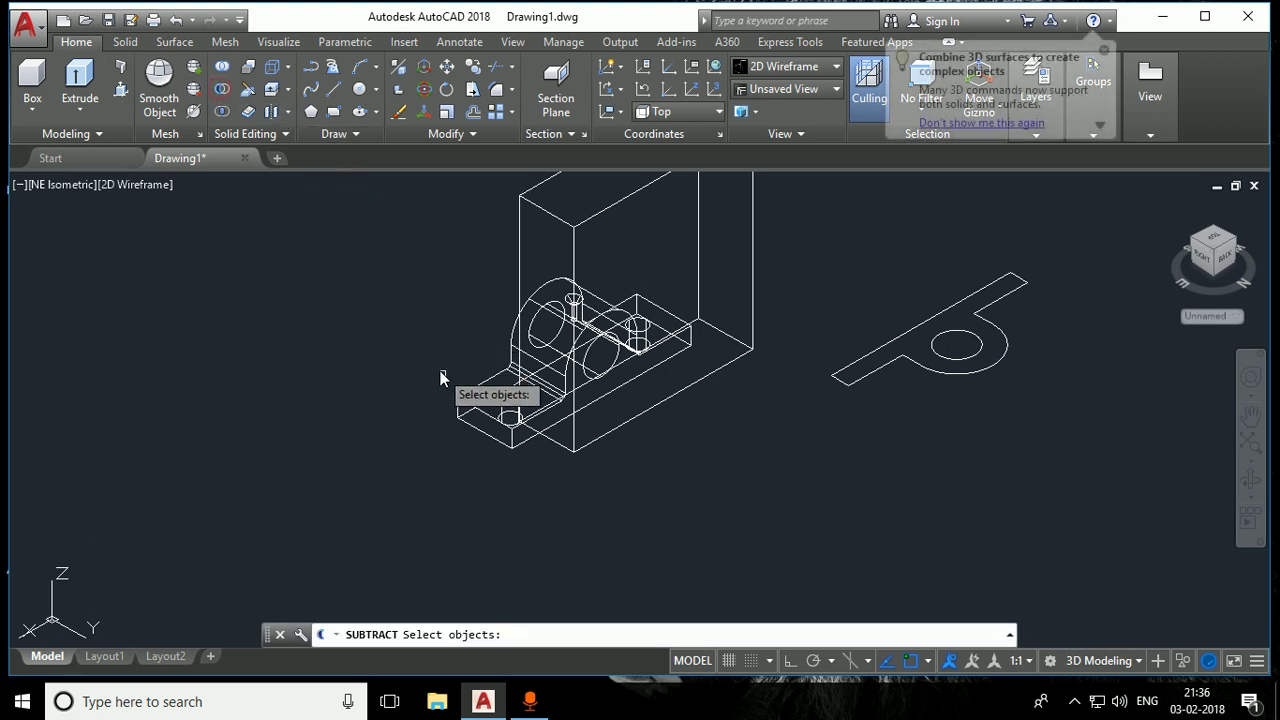
left_click(466, 397)
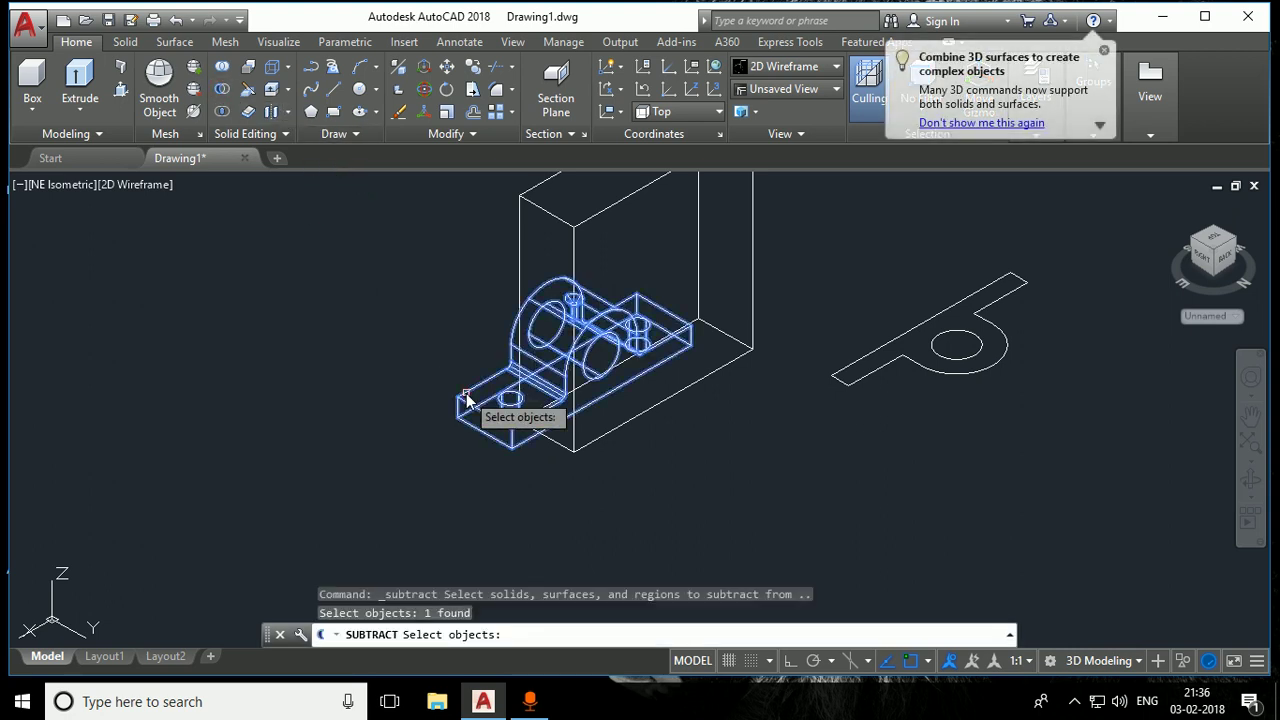
key("Return")
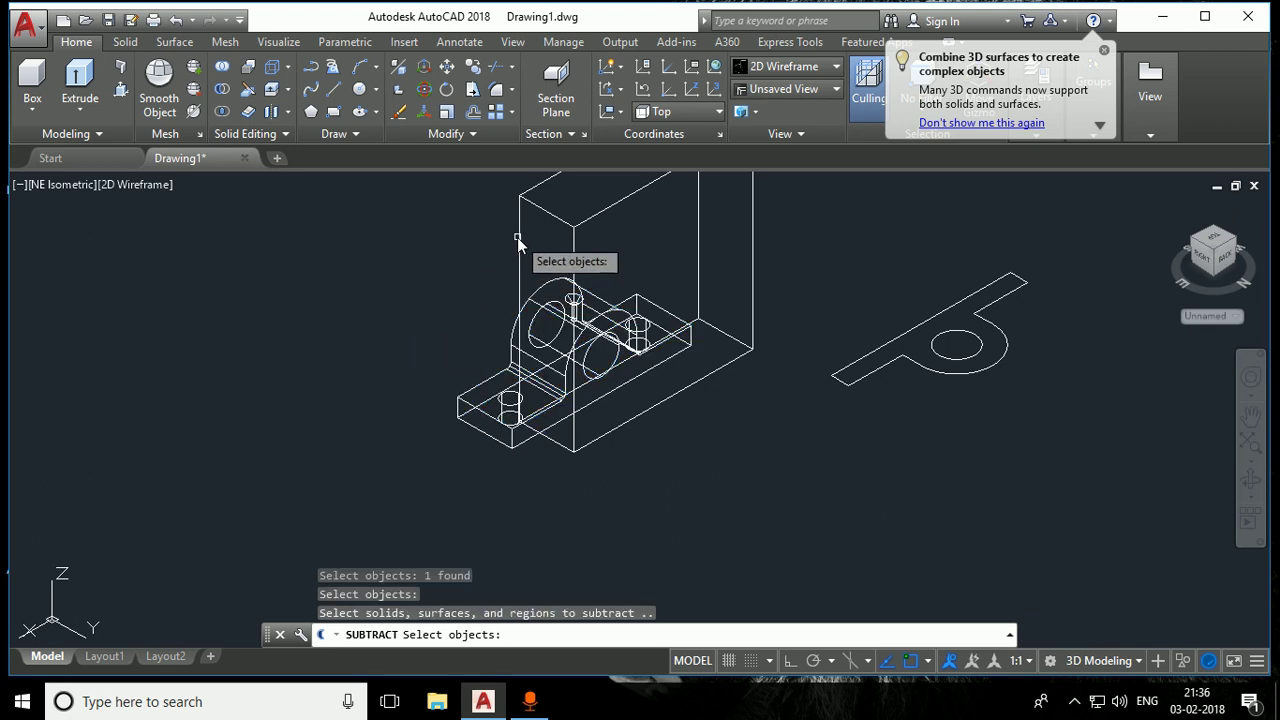
left_click(517, 237)
key("Return")
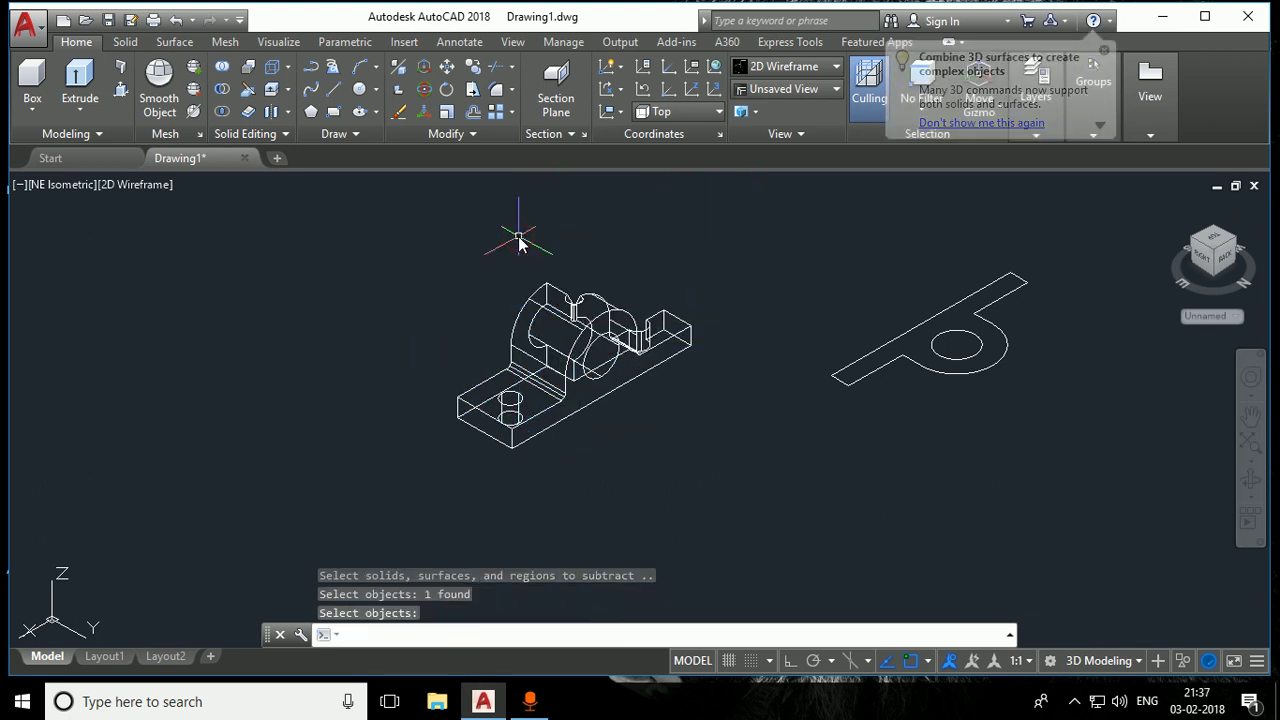
Shade the bearing in the Realistic visual style and view it from SW Isometric
left_click(123, 185)
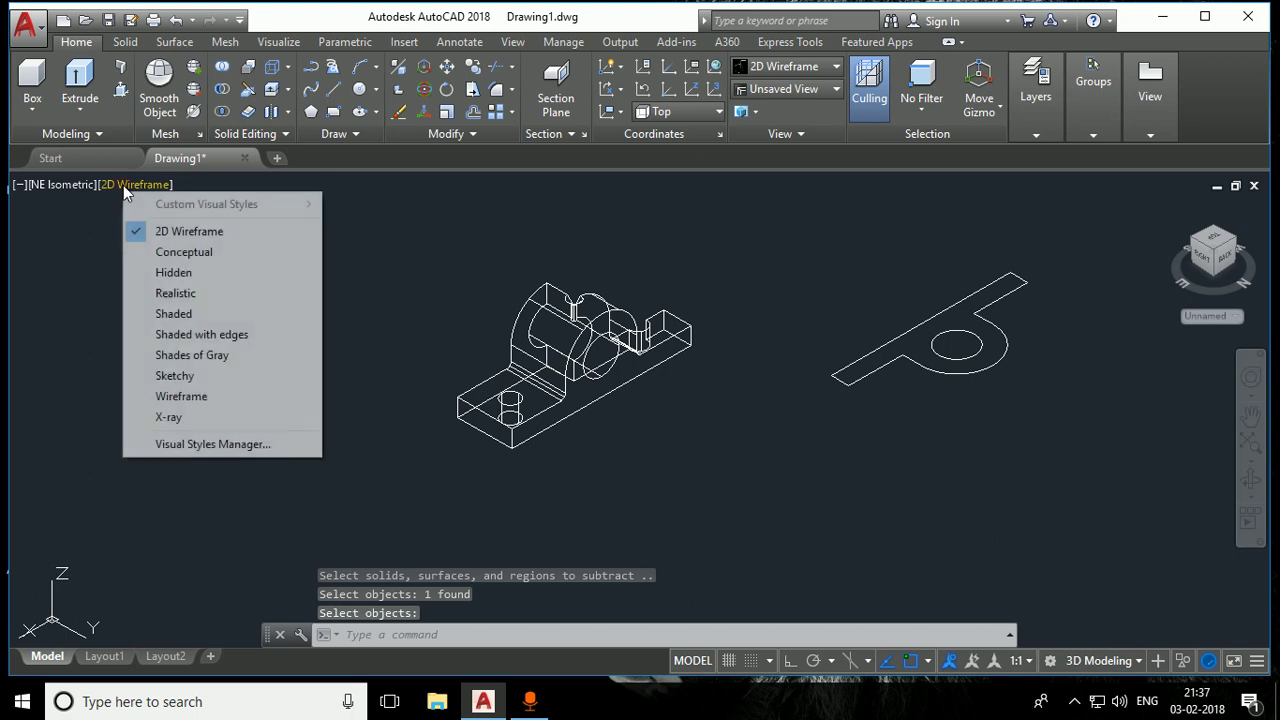
left_click(145, 300)
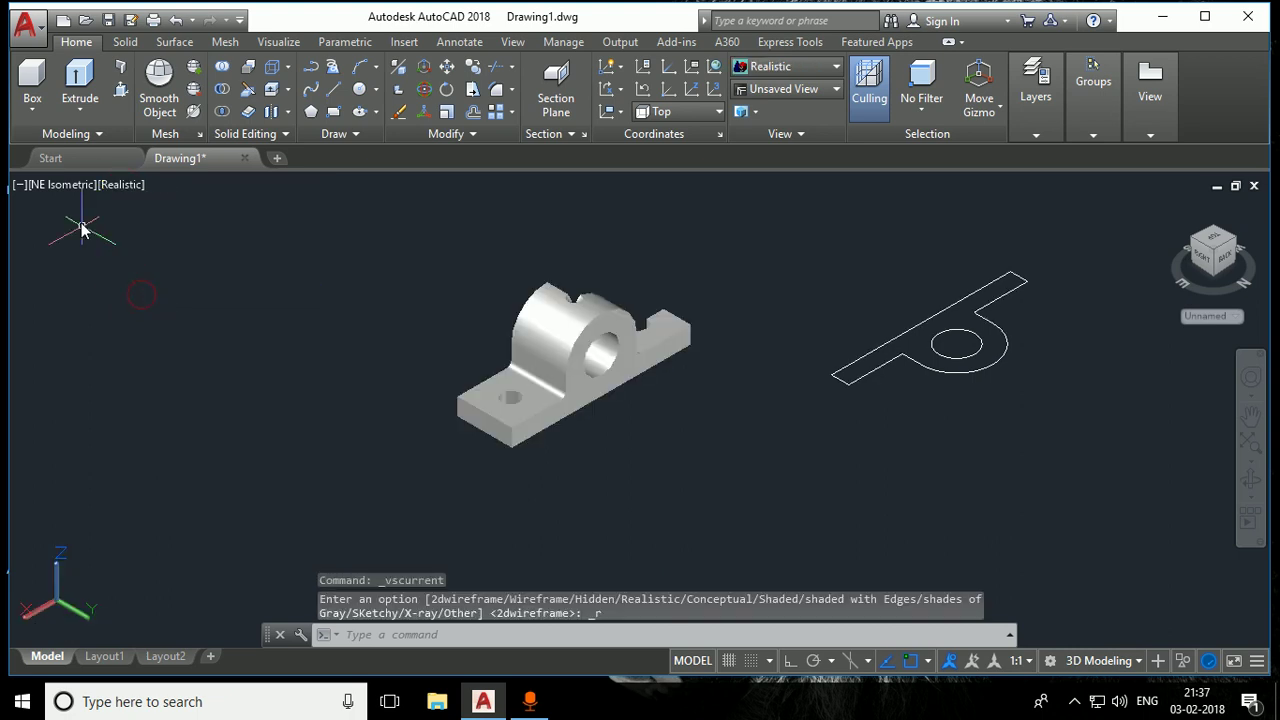
left_click(63, 184)
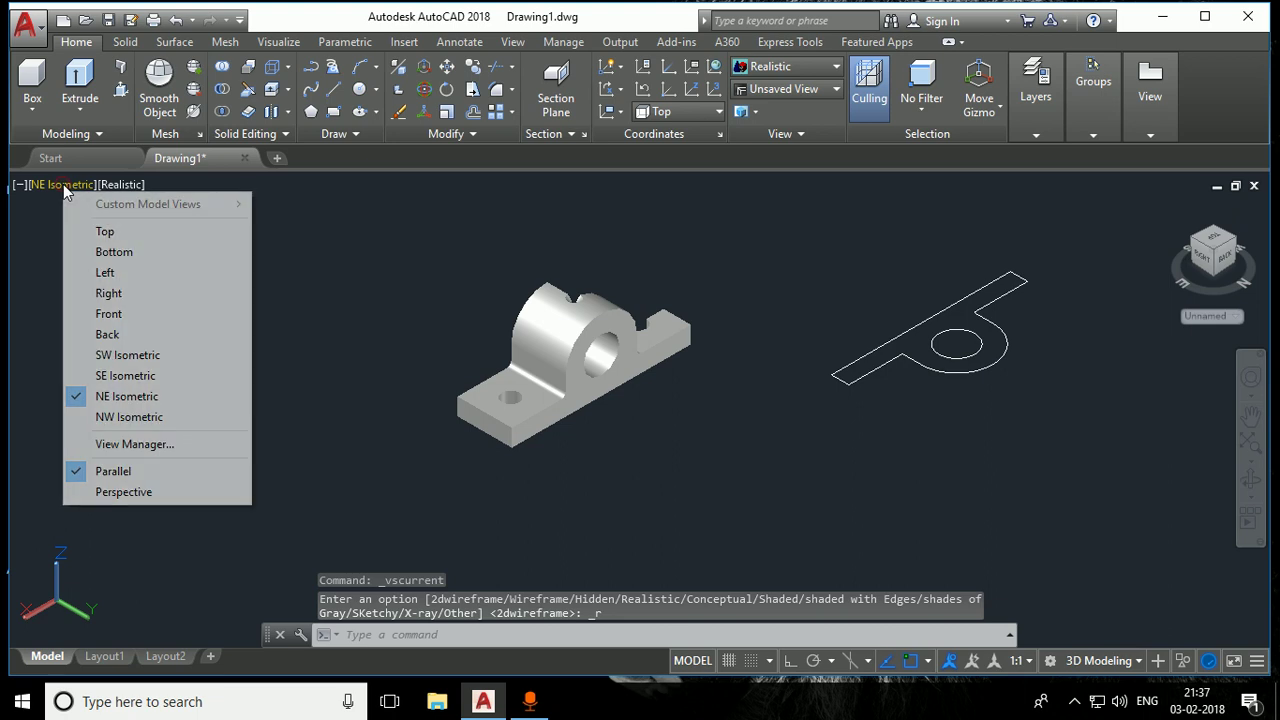
left_click(143, 358)
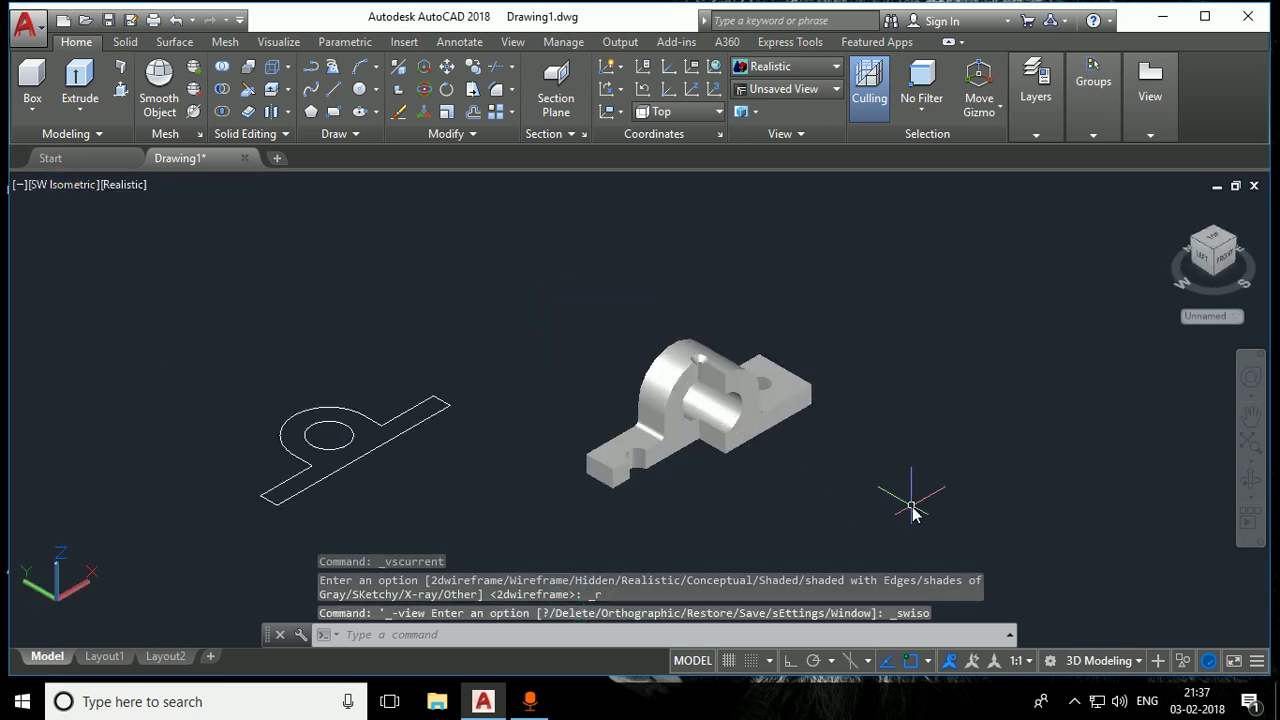
scroll(590, 300, "up", 2)
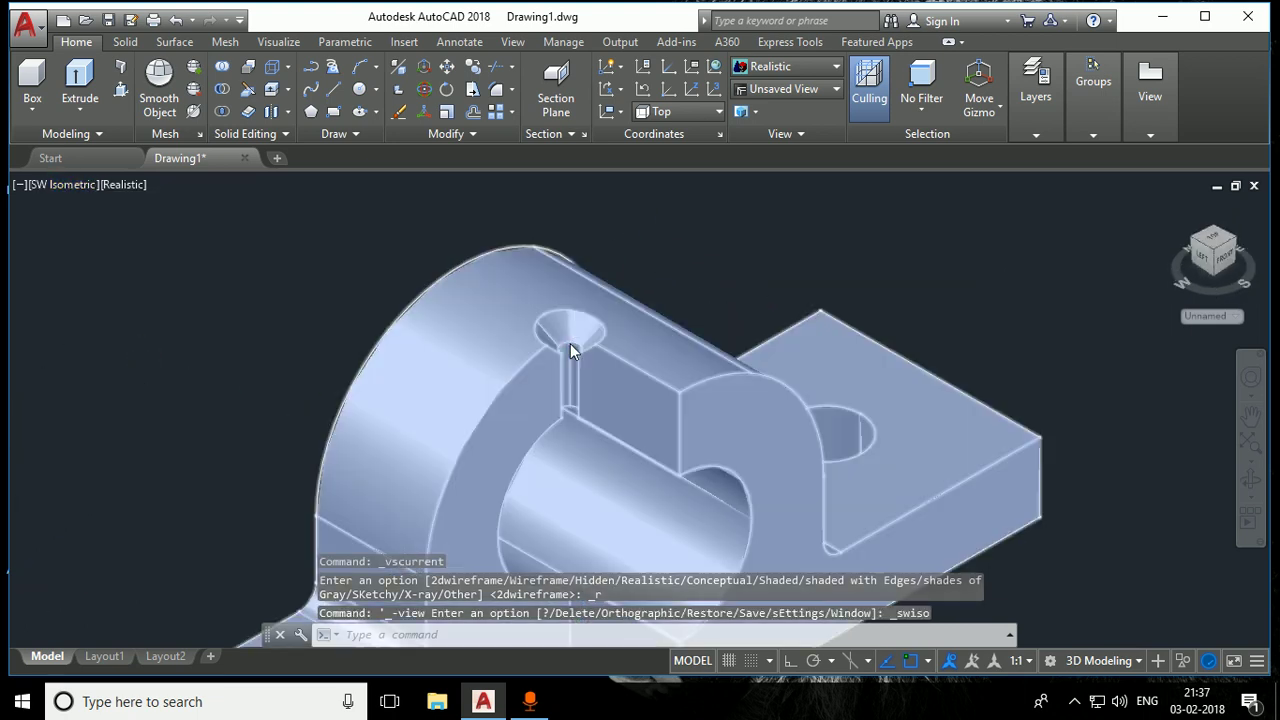
scroll(571, 350, "up", 2)
scroll(610, 340, "up", 2)
scroll(650, 320, "down", 4)
scroll(640, 320, "down", 3)
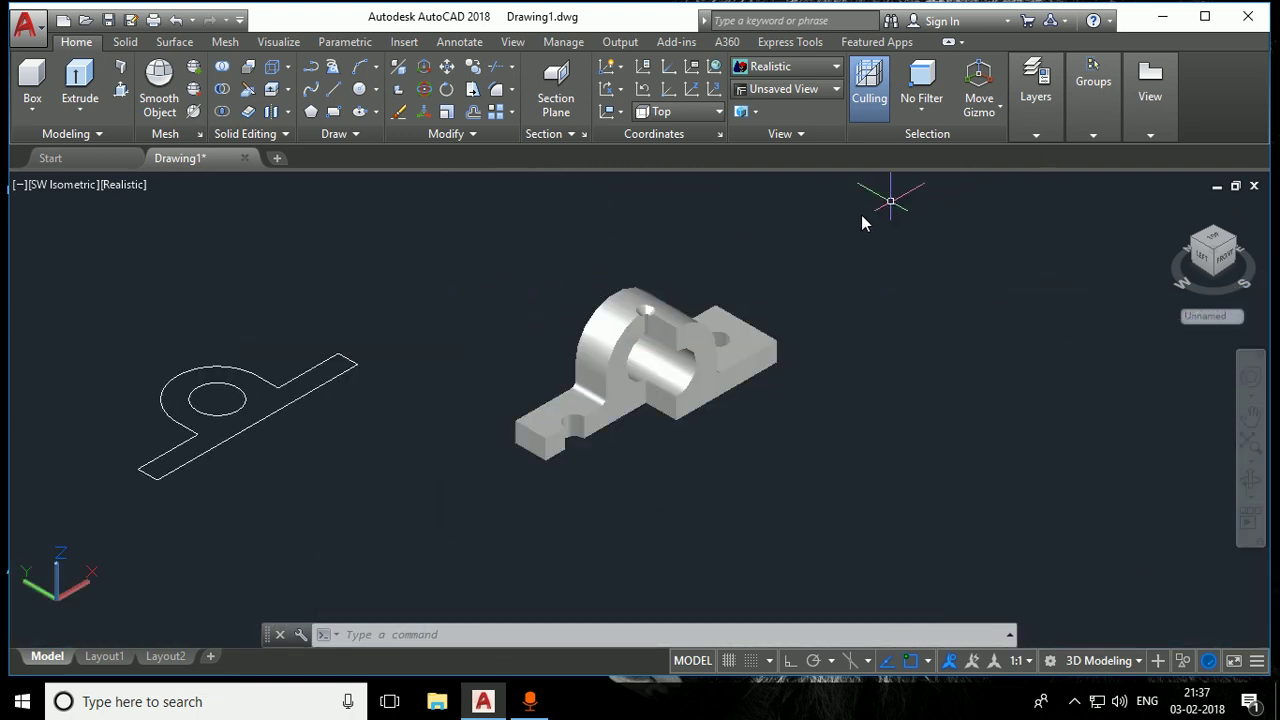
Add a layer named 'solid bearing' with yellow colour index 40 in Layer Properties
left_click(1035, 130)
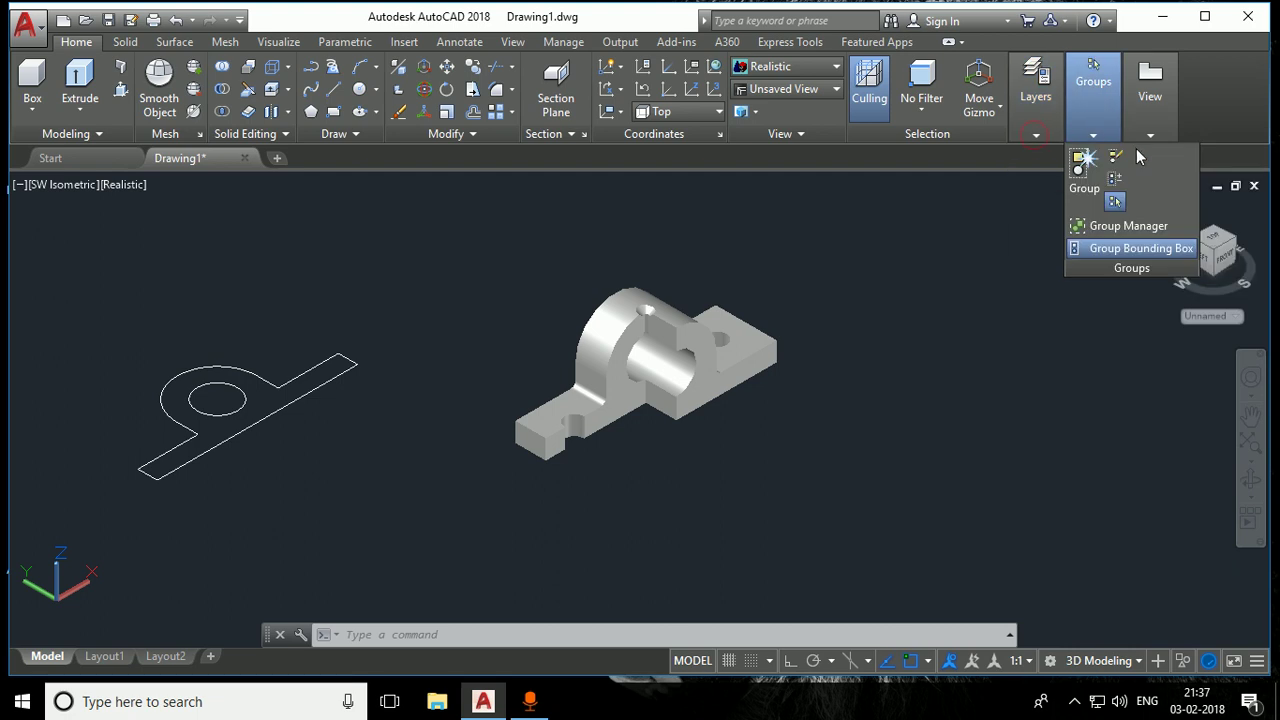
left_click(1037, 178)
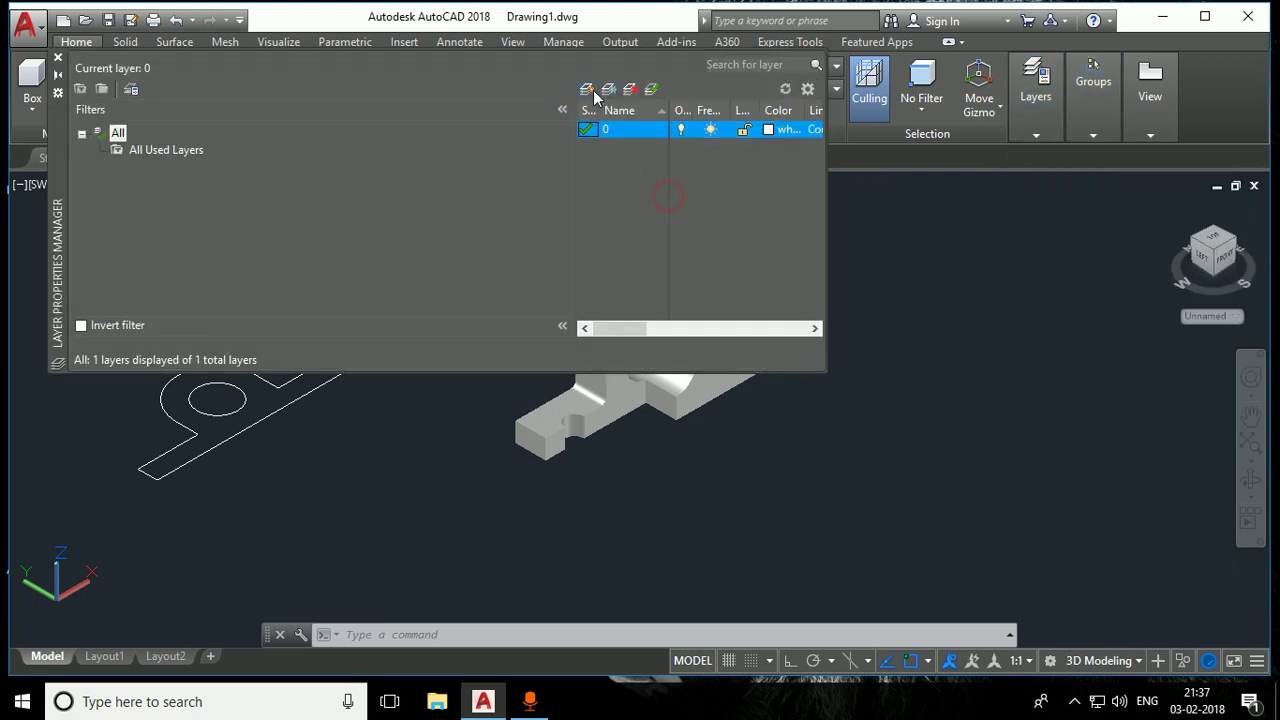
left_click(588, 90)
key("BackSpace")
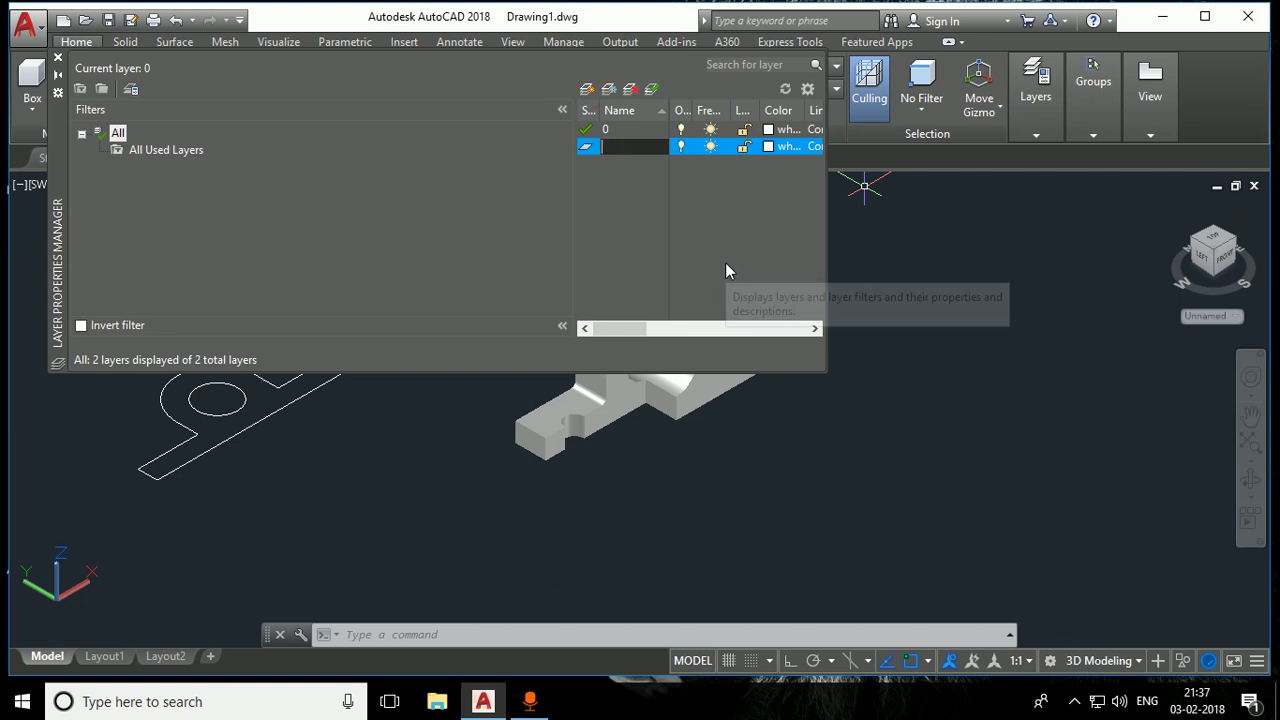
type("solid b")
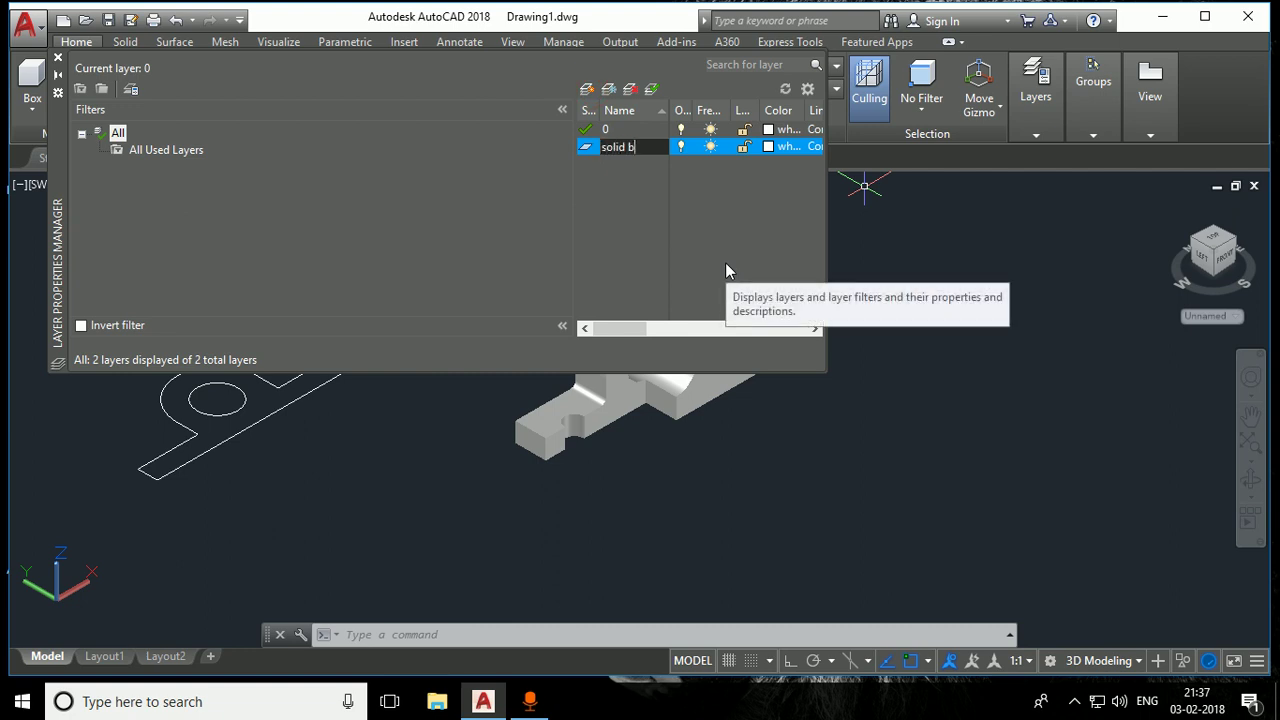
type("earing")
key("Return")
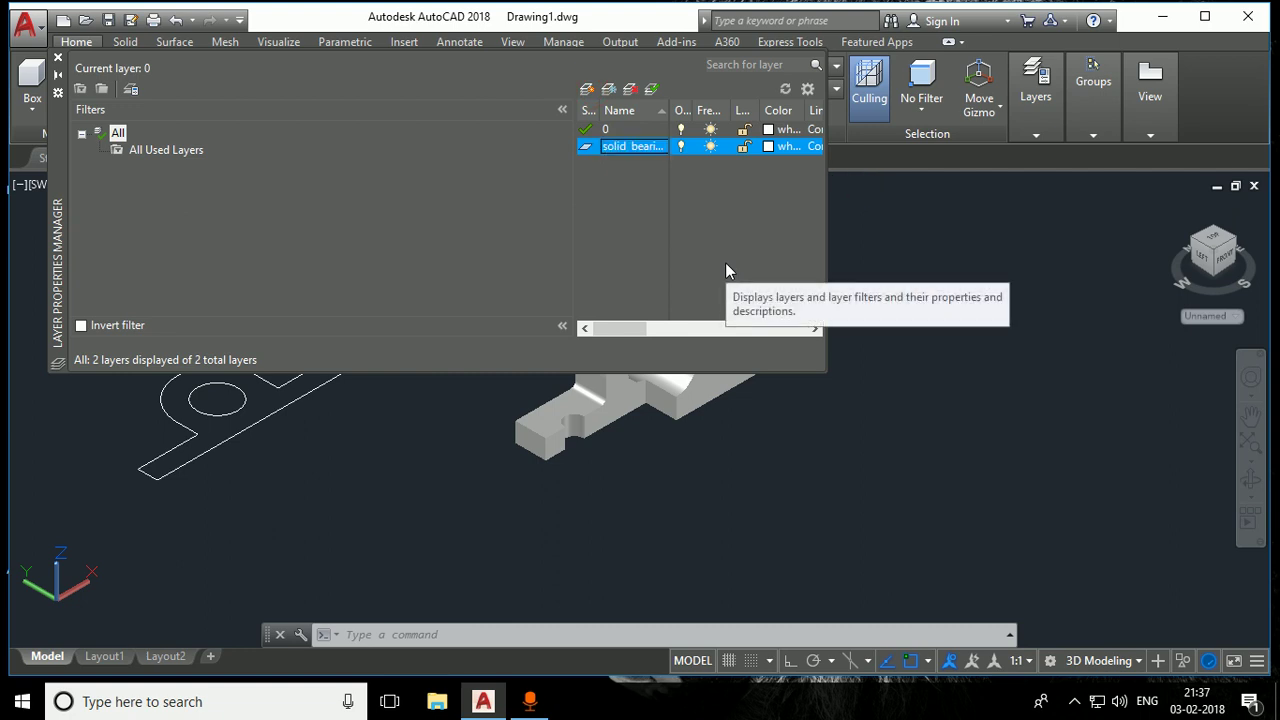
left_click(769, 147)
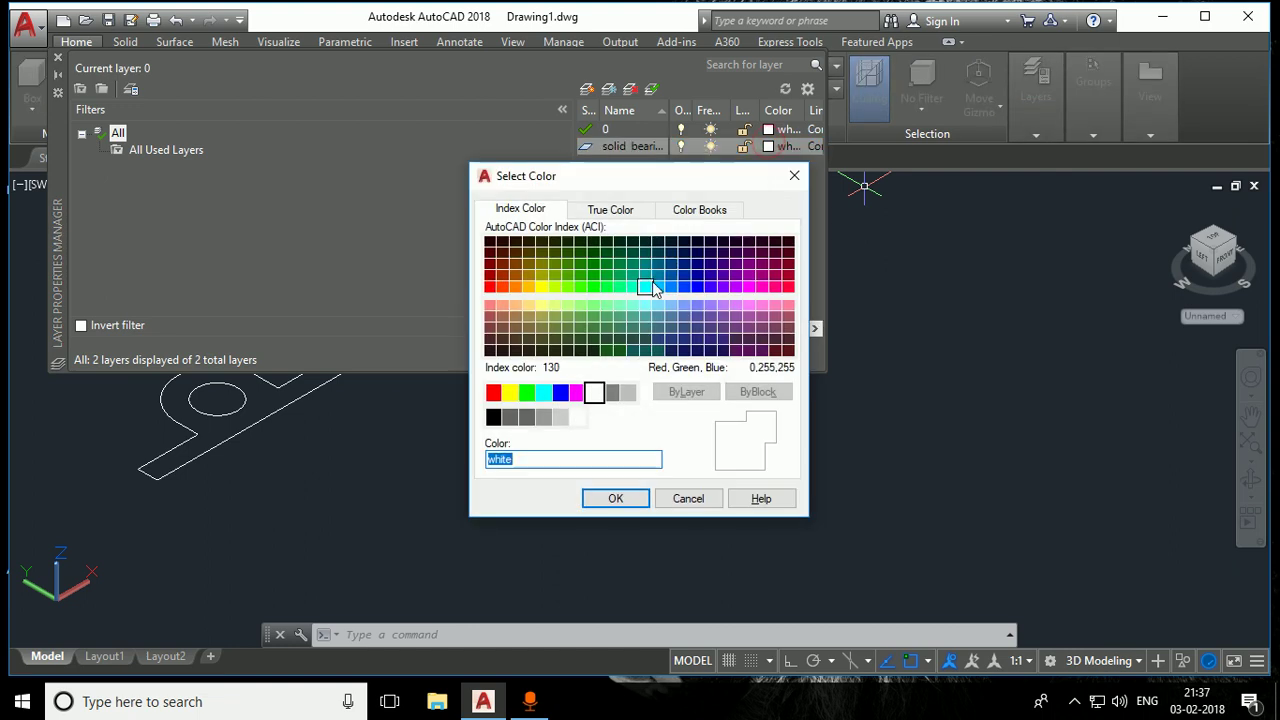
left_click(528, 287)
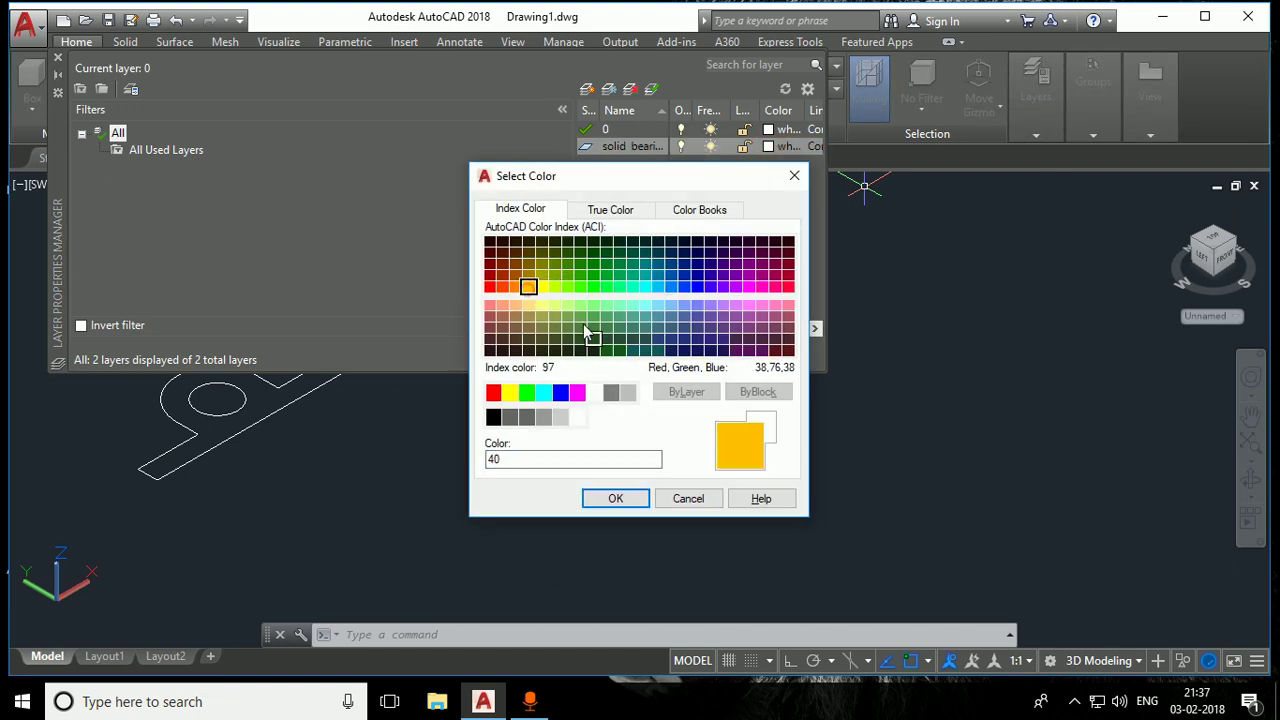
left_click(616, 498)
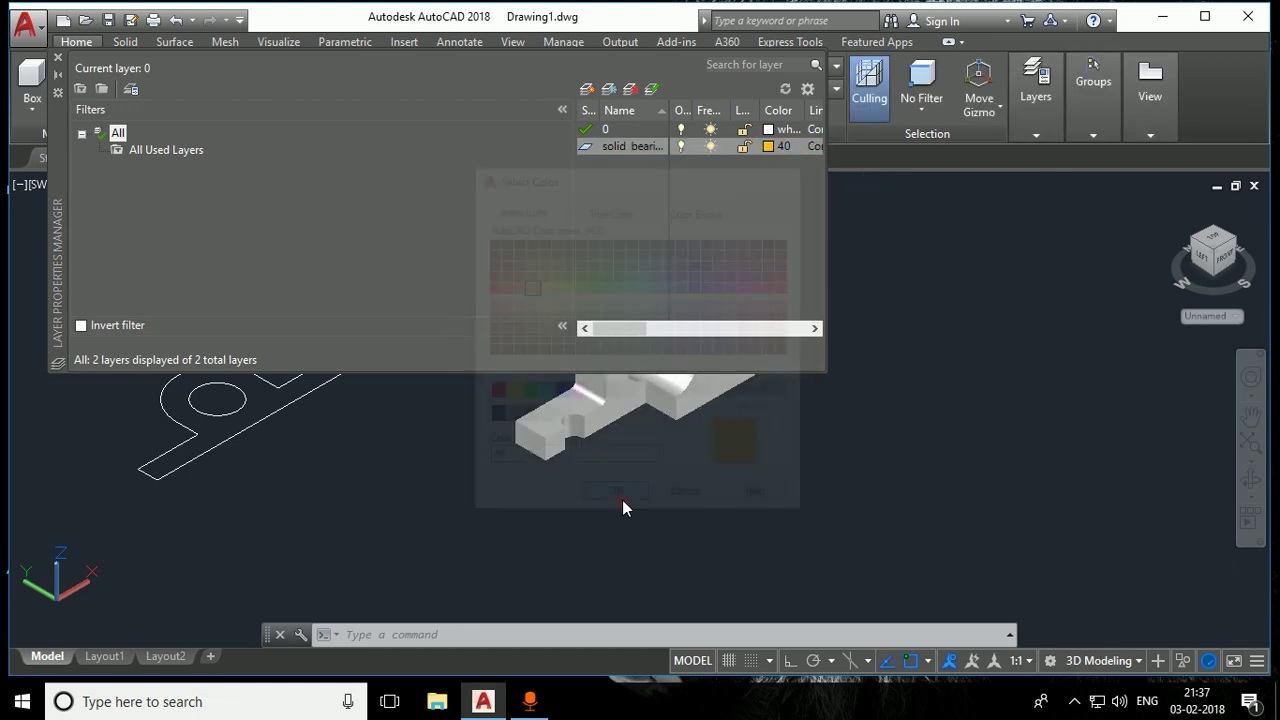
left_click(58, 65)
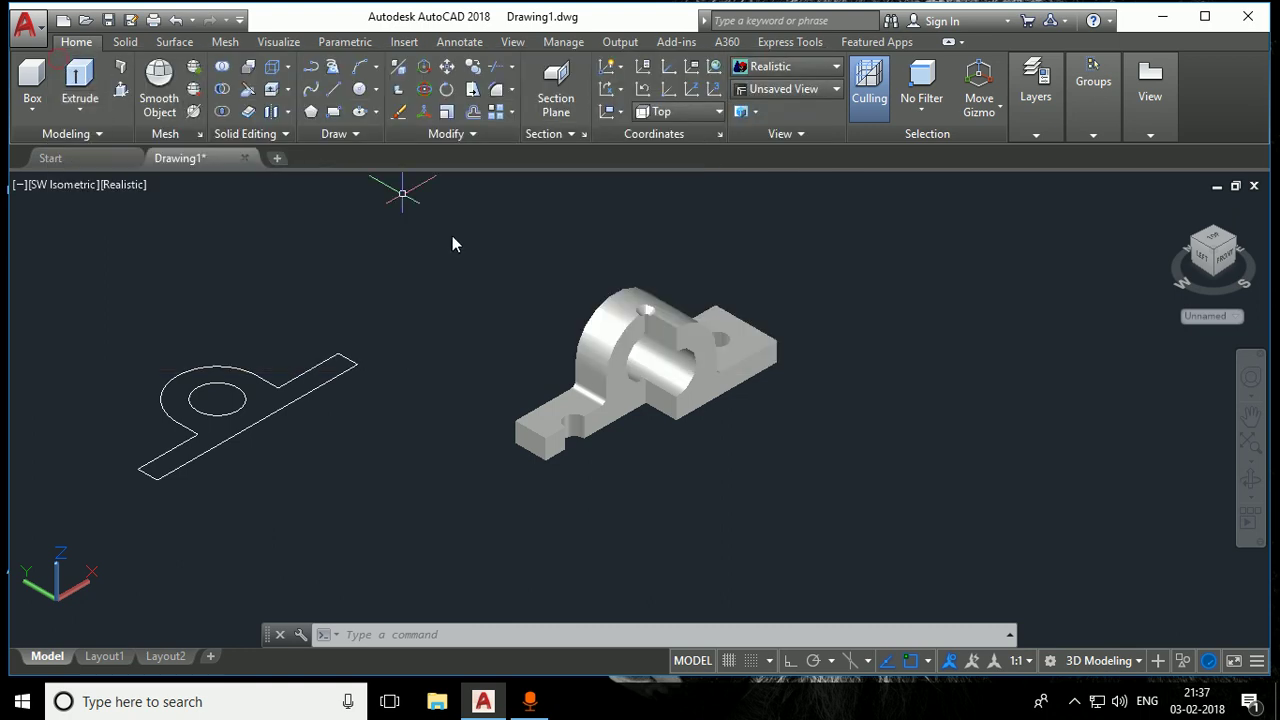
Put the bearing solid on the 'solid bearing' layer so it turns yellow
left_click(614, 344)
left_click(1045, 132)
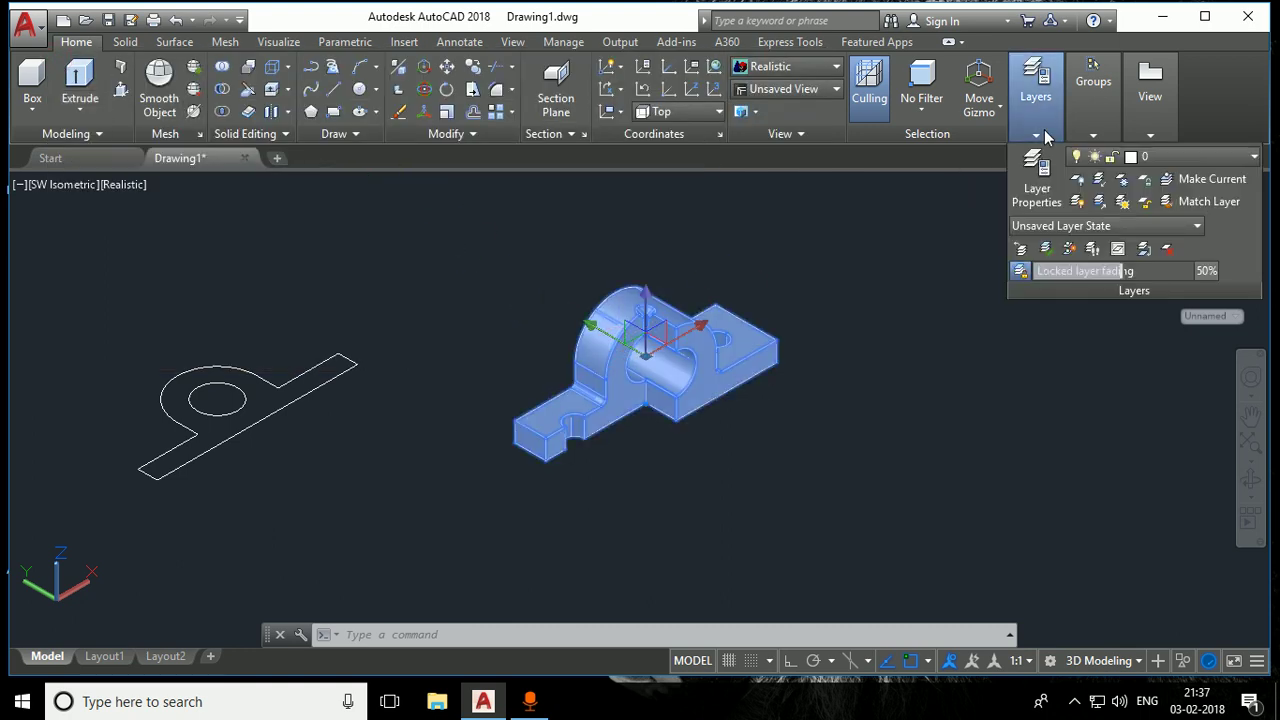
left_click(1160, 160)
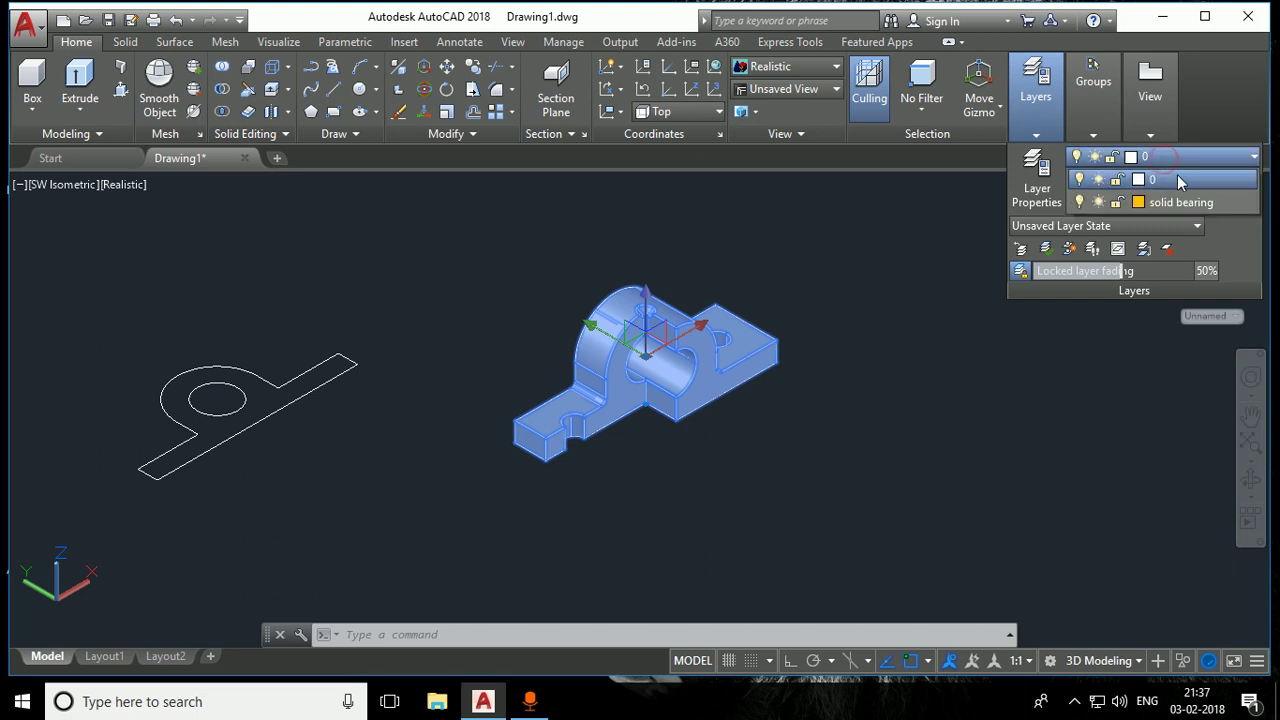
left_click(1175, 202)
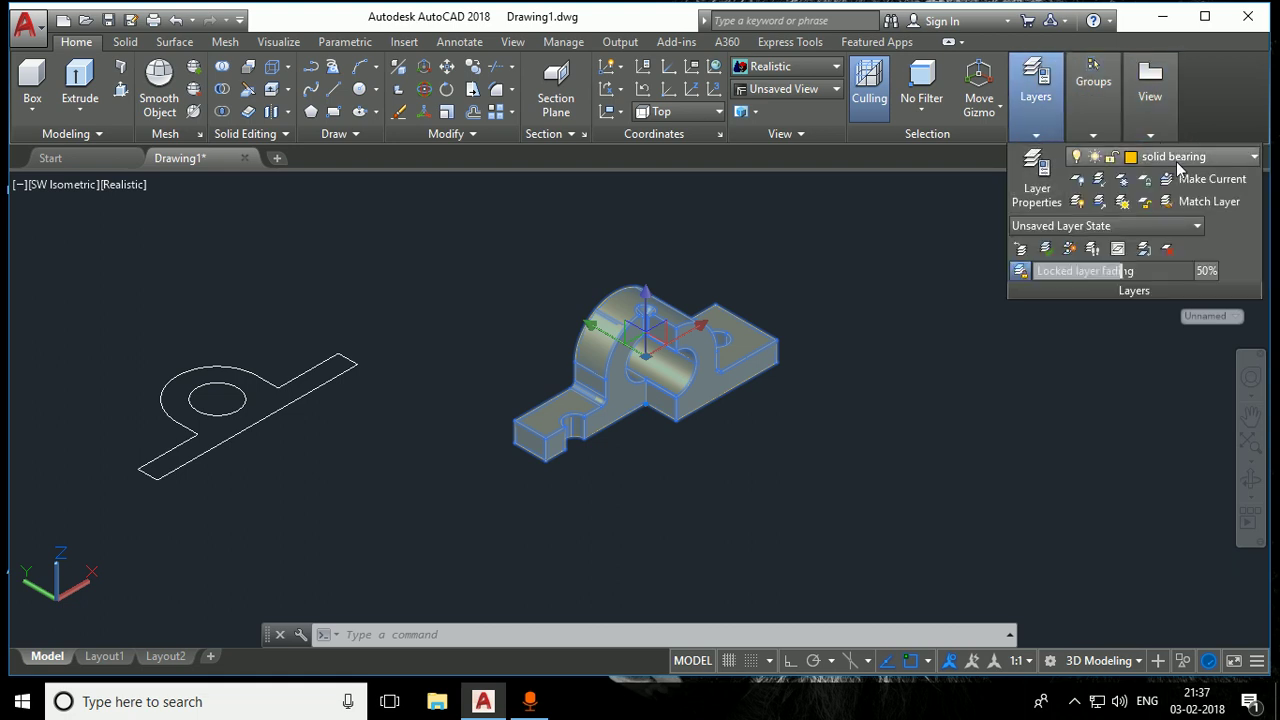
Turn off the current layer 0 to hide the 2D sketch, then bring up the screen recorder controls
left_click(1185, 156)
left_click(1076, 203)
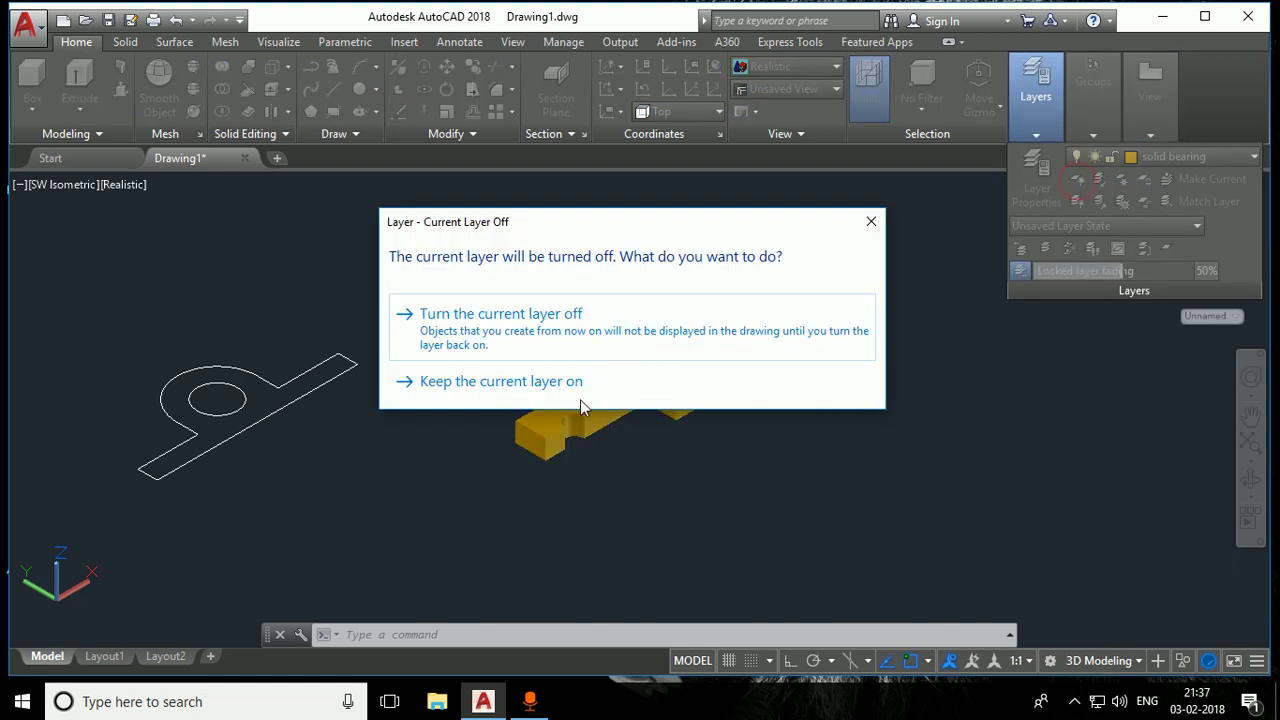
left_click(485, 340)
scroll(680, 375, "up", 4)
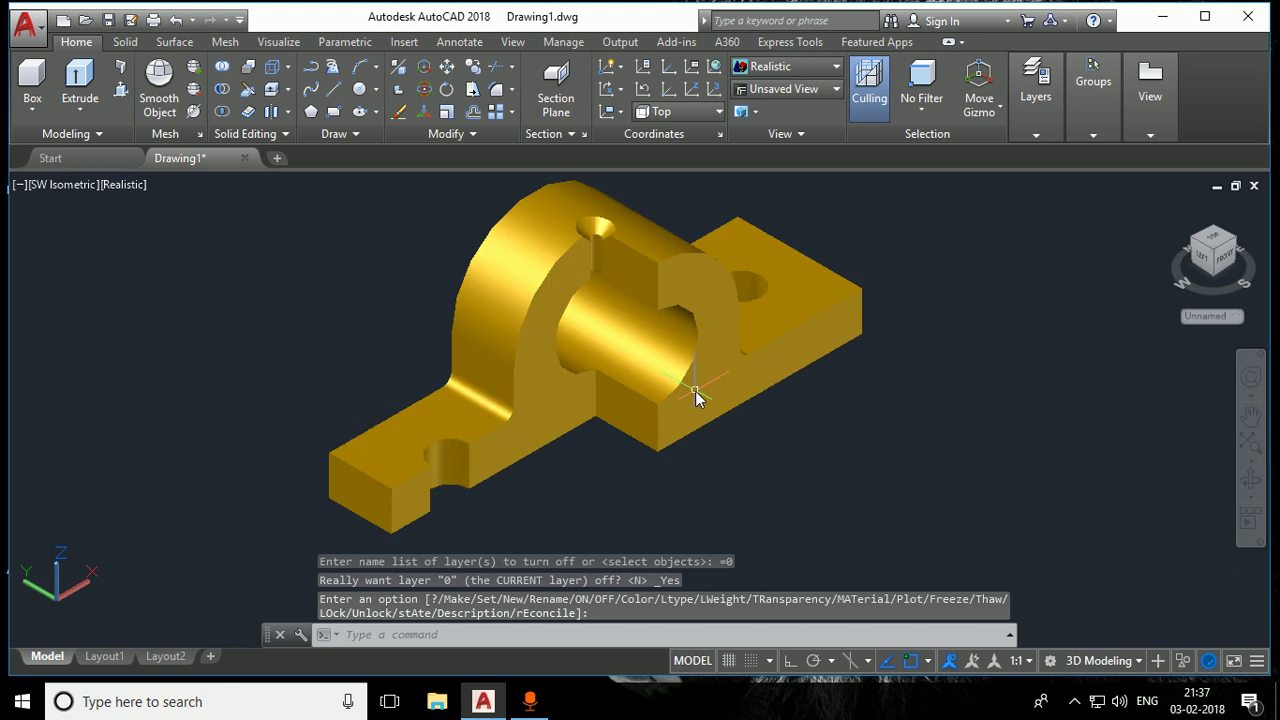
scroll(700, 380, "down", 3)
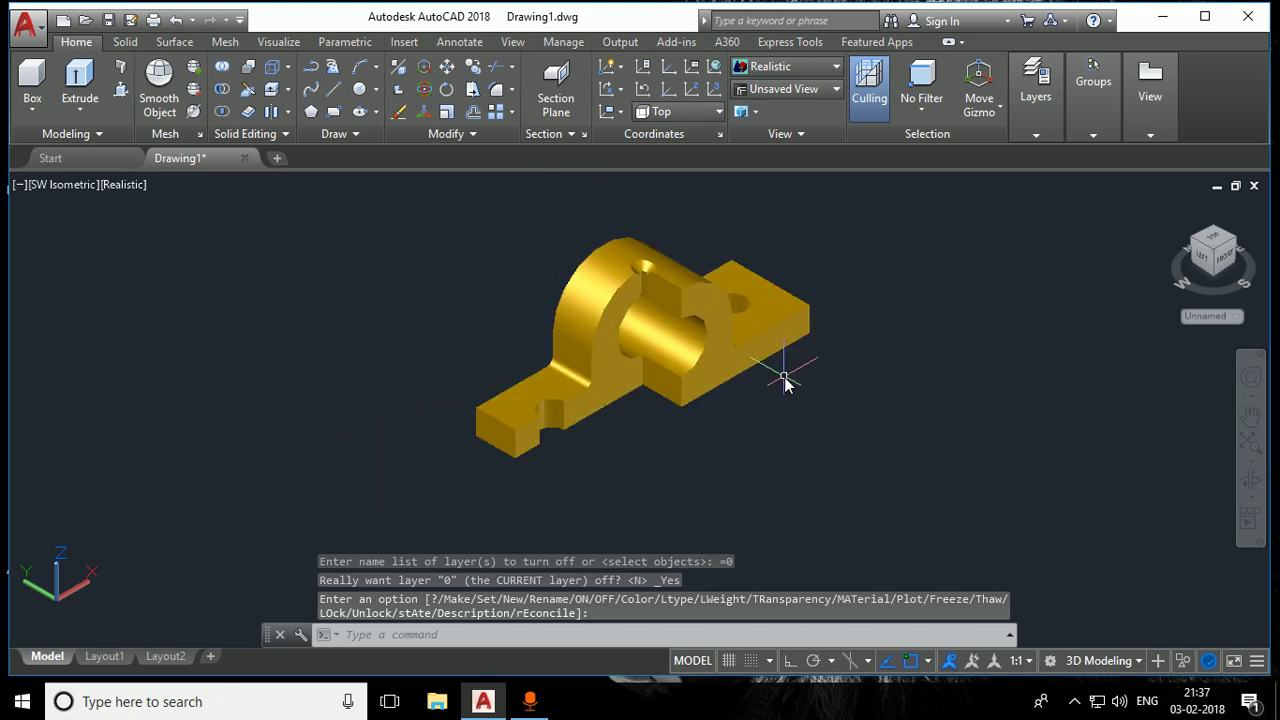
mouse_move(791, 403)
middle_mouse_down()
mouse_move(758, 411)
mouse_move(849, 383)
middle_mouse_up()
scroll(840, 392, "down", 2)
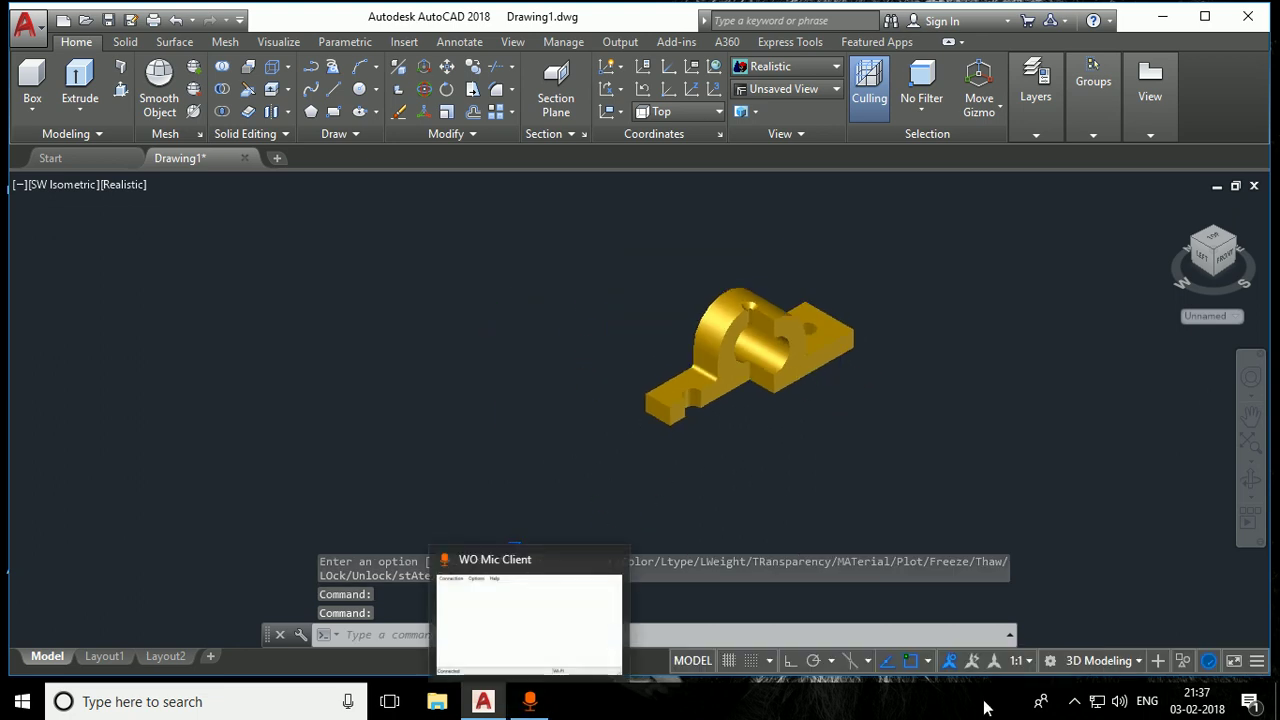
left_click(1074, 702)
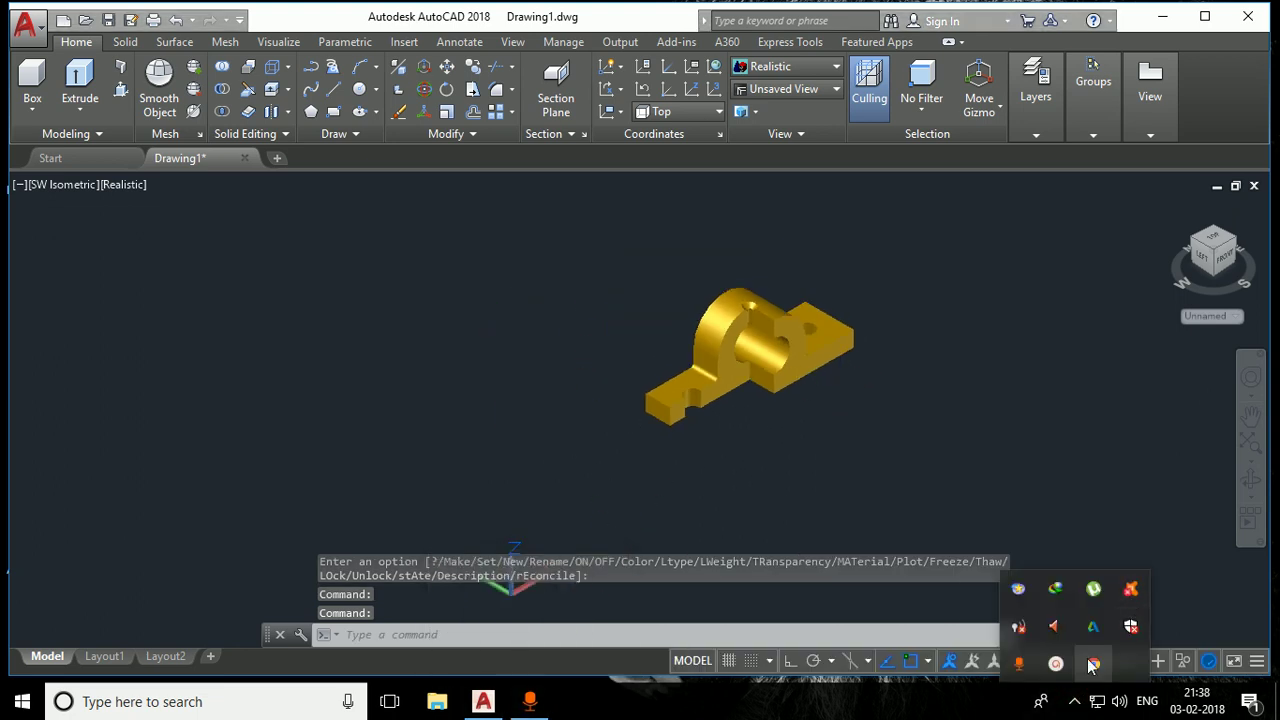
left_click(1069, 663)
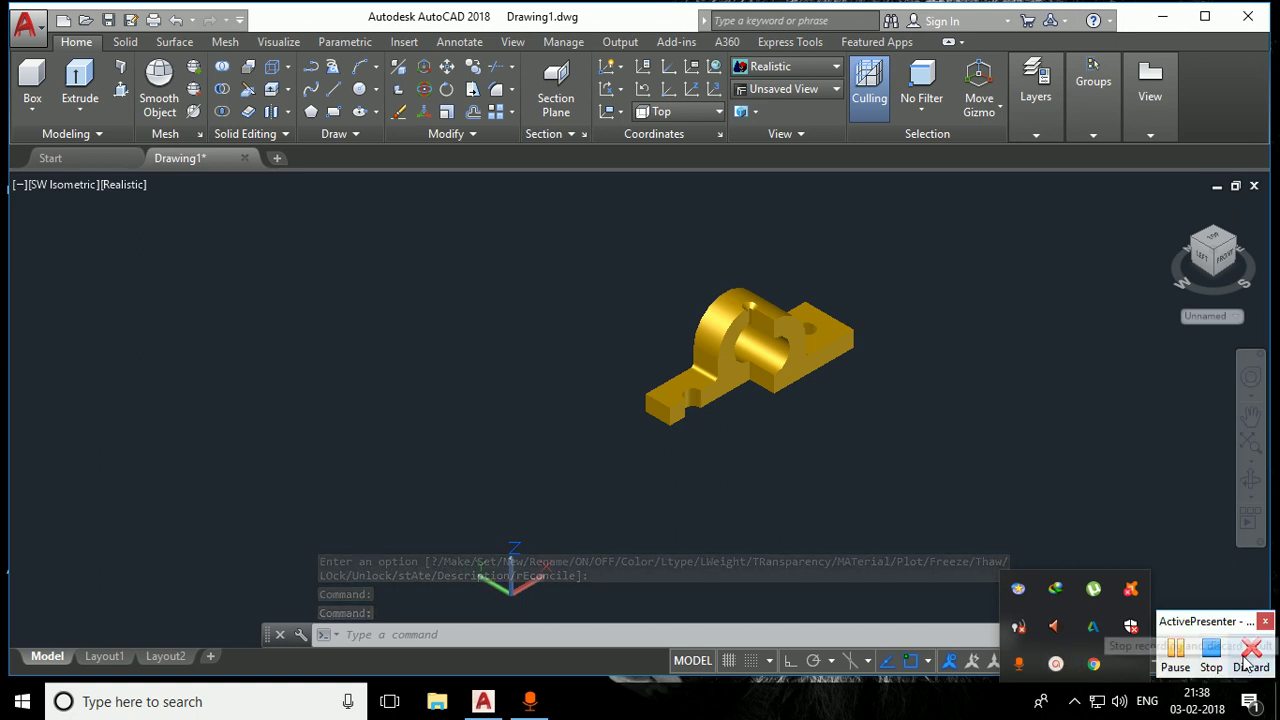